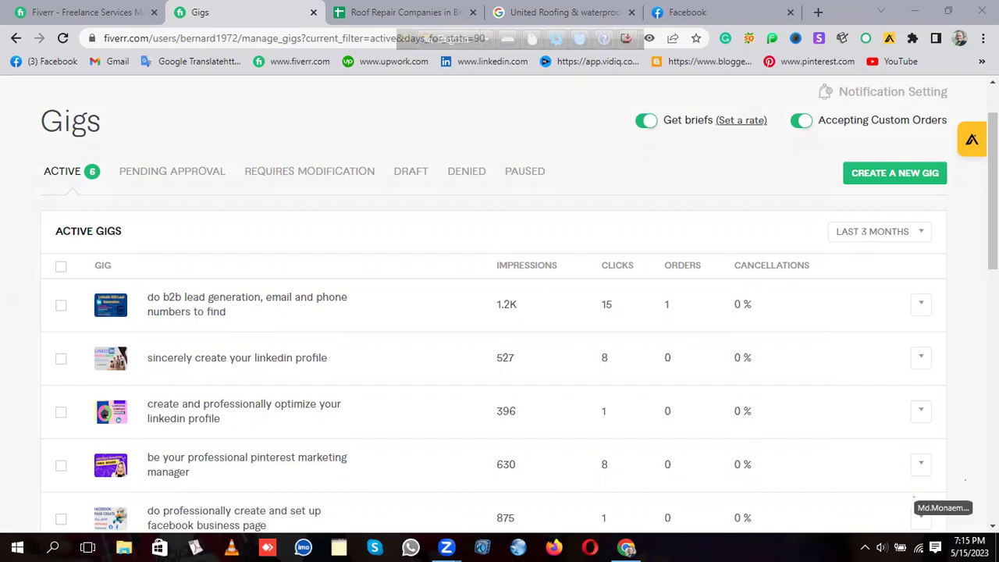
# Step: Draw red annotation marks on the gigs table, erase them, and scroll the page
pyautogui.moveTo(959, 385); pyautogui.dragTo(859, 551)
pyautogui.moveTo(781, 411); pyautogui.dragTo(650, 547)
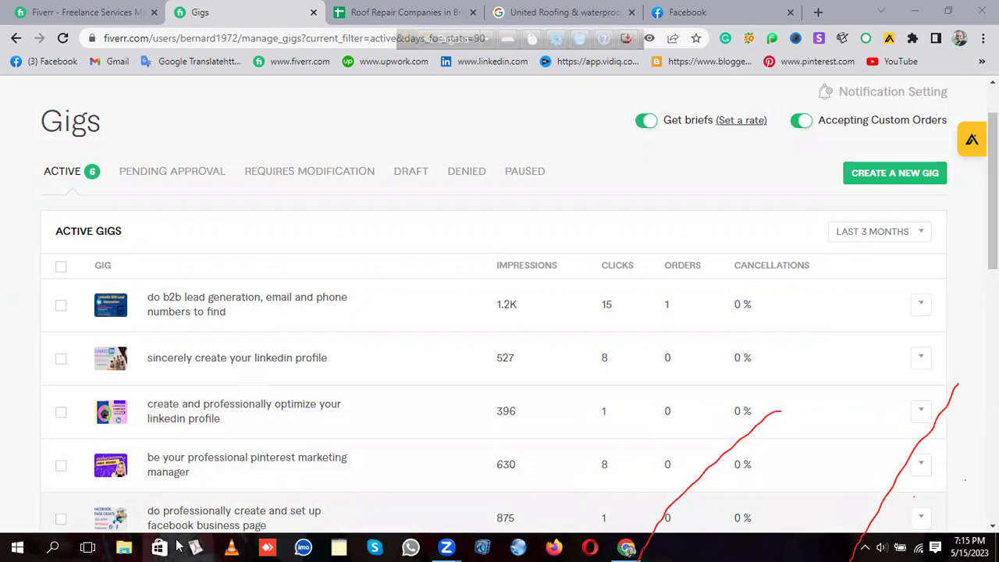
pyautogui.moveTo(446, 546)
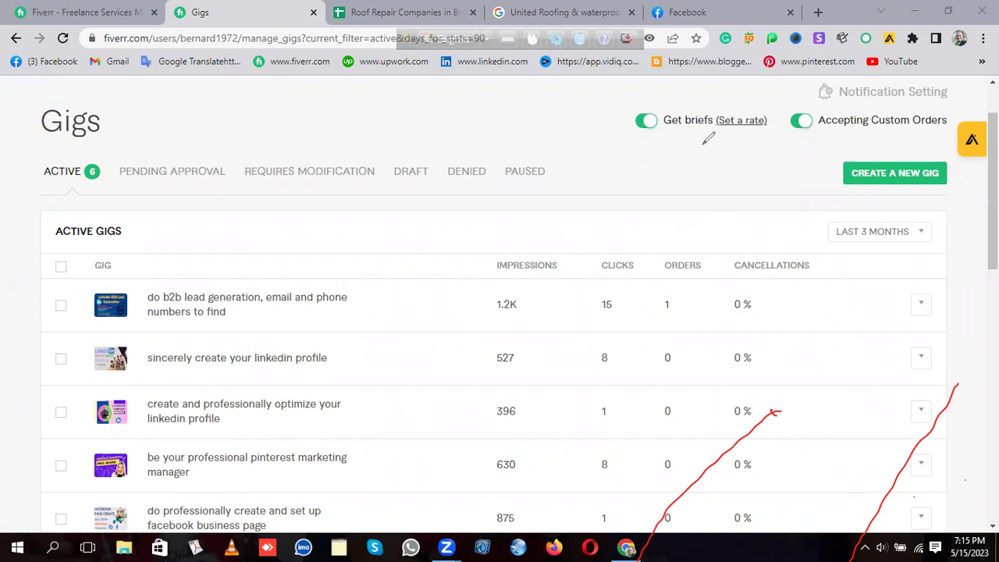
pyautogui.click(748, 426)
pyautogui.click(957, 385)
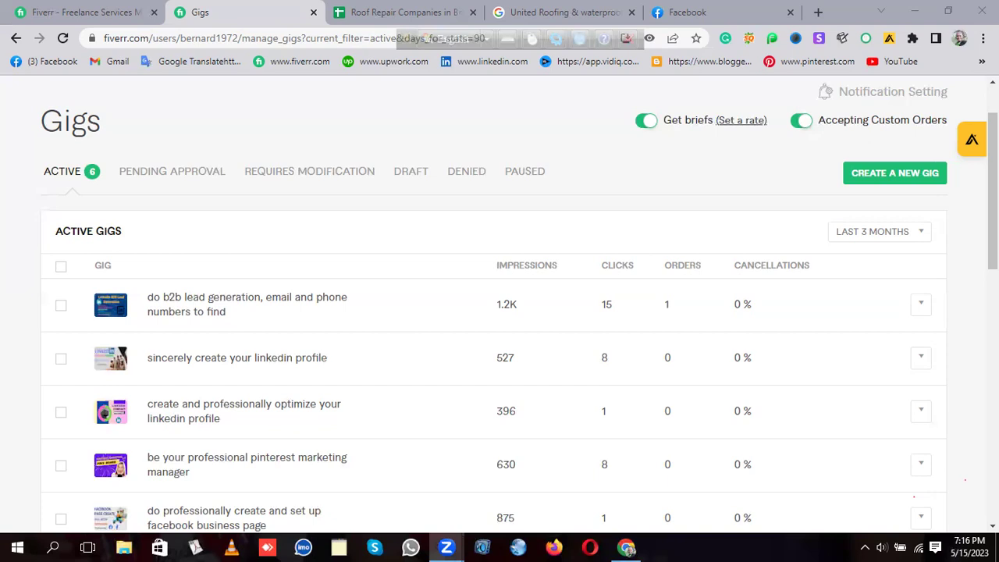
pyautogui.scroll(-1, 516, 237)
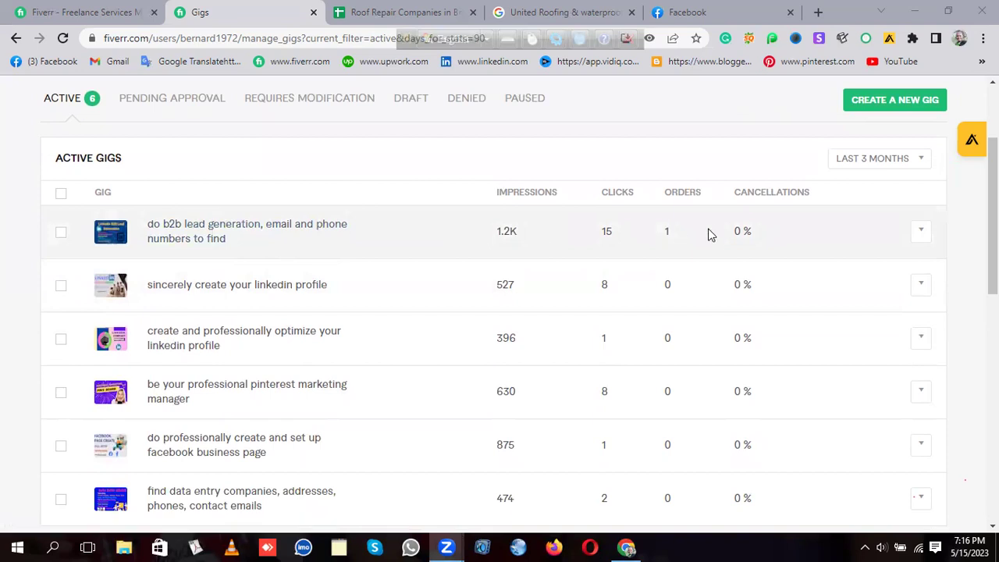
pyautogui.scroll(1, 502, 243)
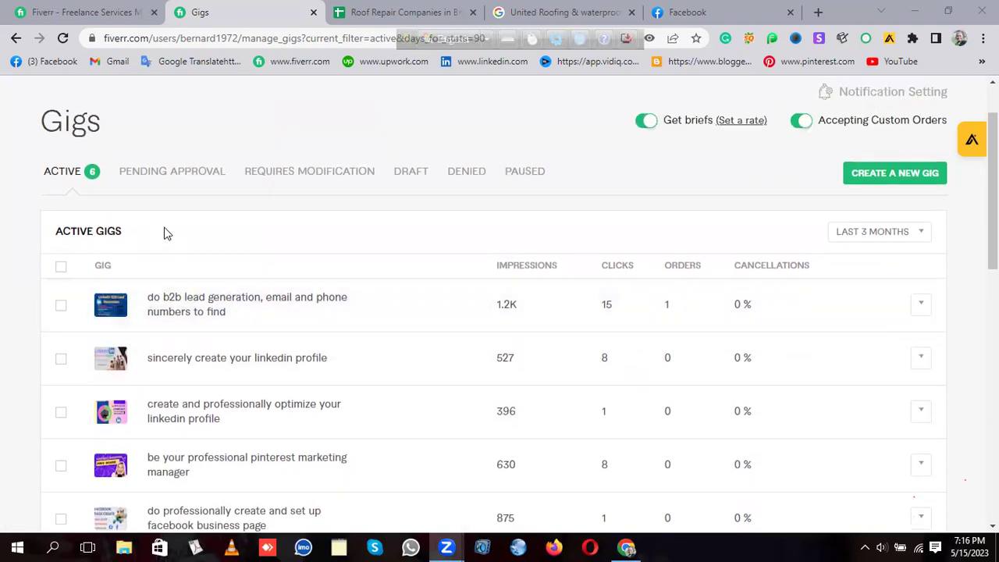
pyautogui.scroll(-2, 549, 226)
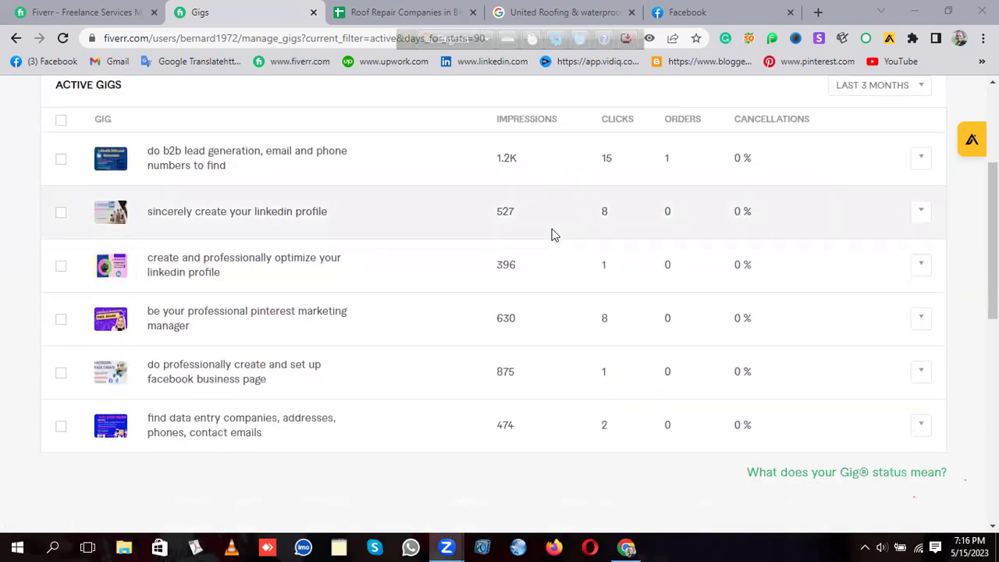
pyautogui.scroll(3, 234, 237)
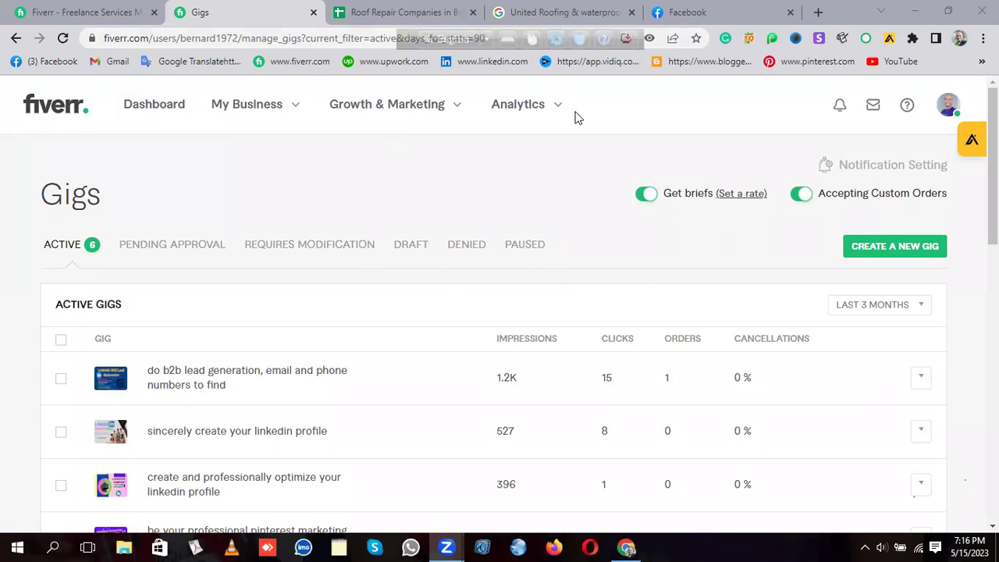
# Step: Switch to the Fiverr home tab, check Orders, and open the seller Profile from the avatar menu
pyautogui.click(77, 10)
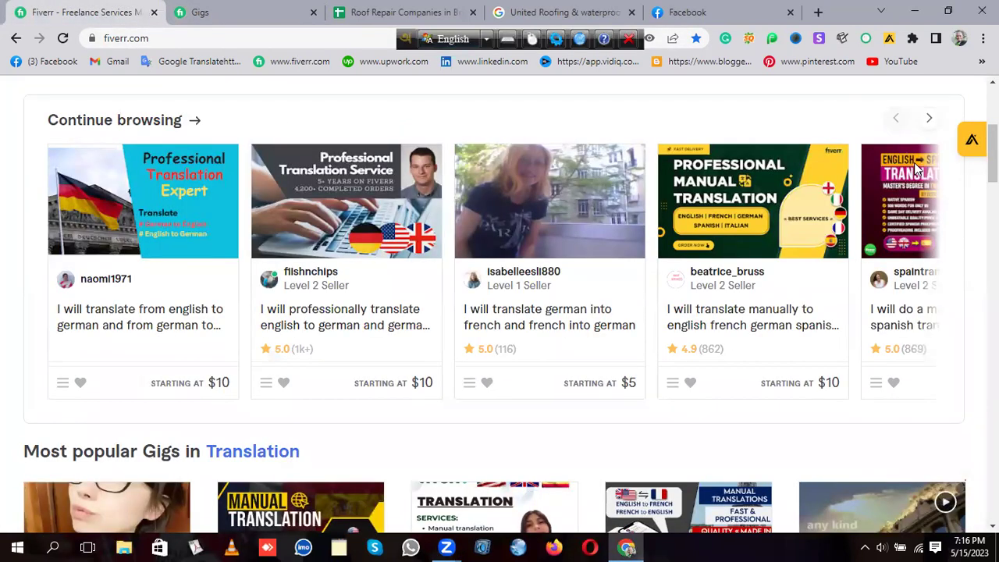
pyautogui.scroll(4, 906, 157)
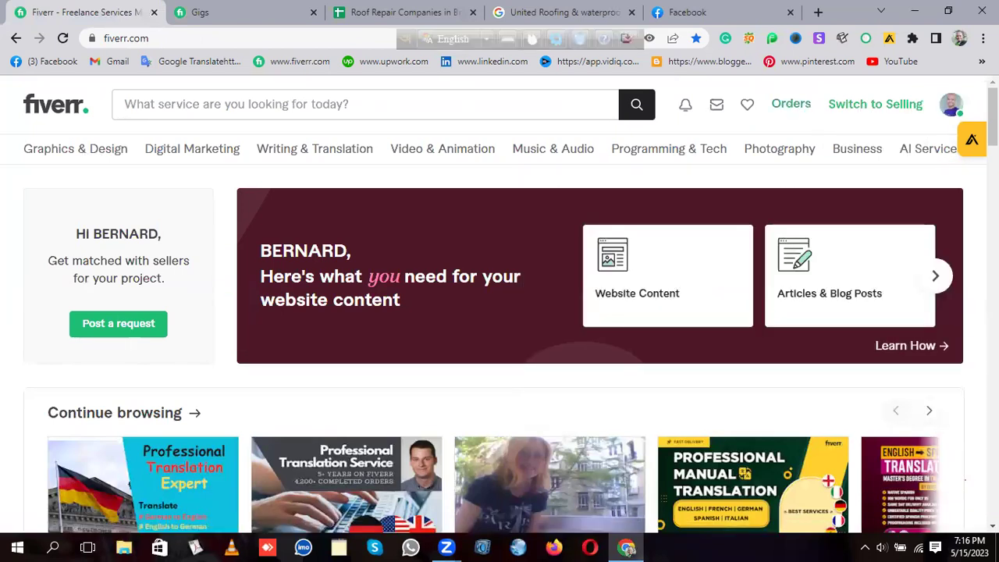
pyautogui.click(788, 105)
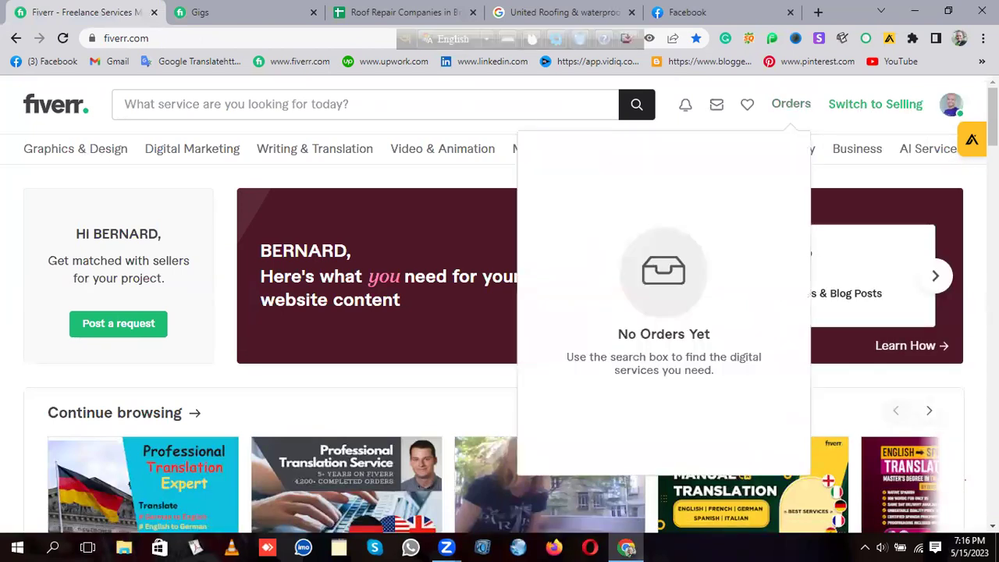
pyautogui.click(953, 106)
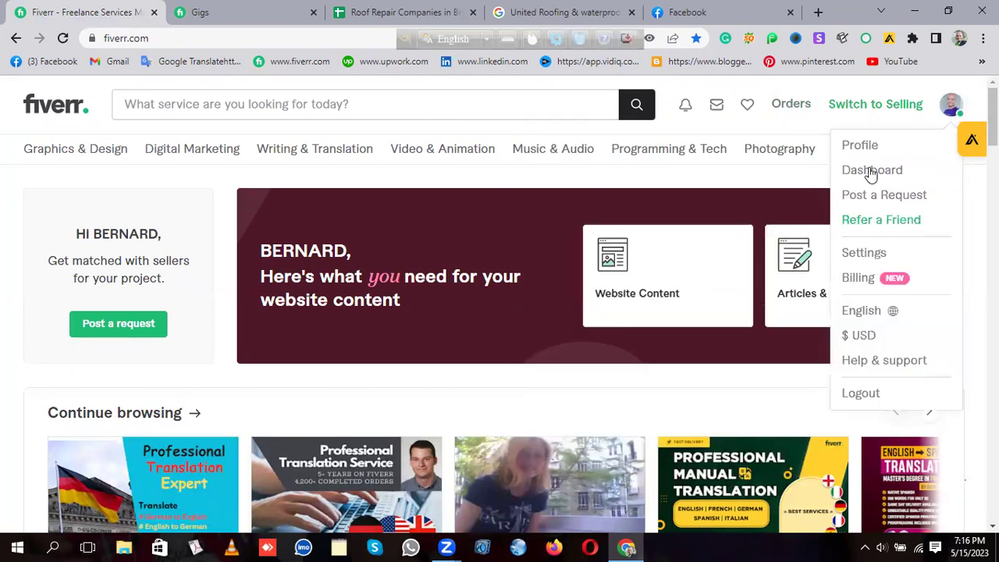
pyautogui.click(849, 150)
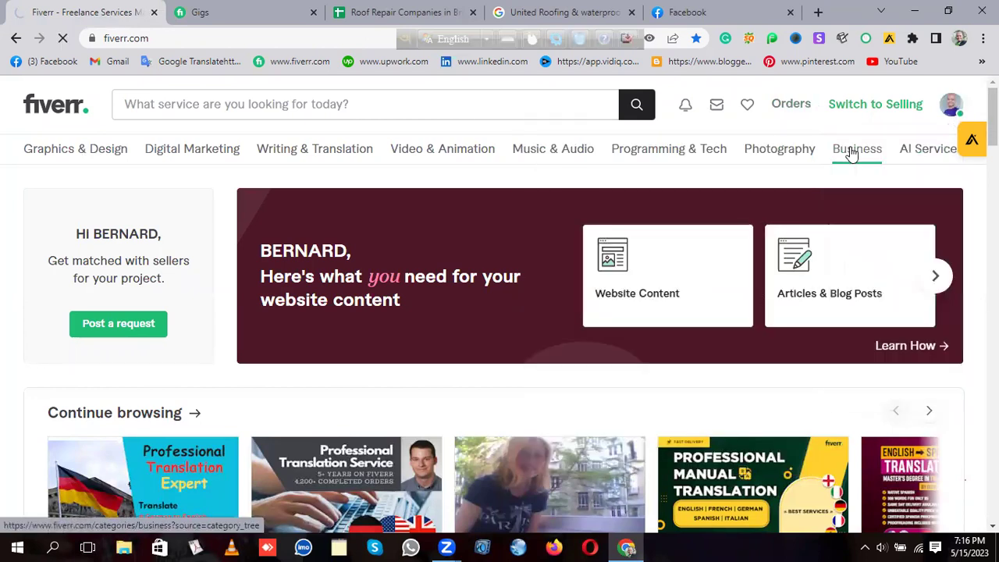
pyautogui.moveTo(853, 154)
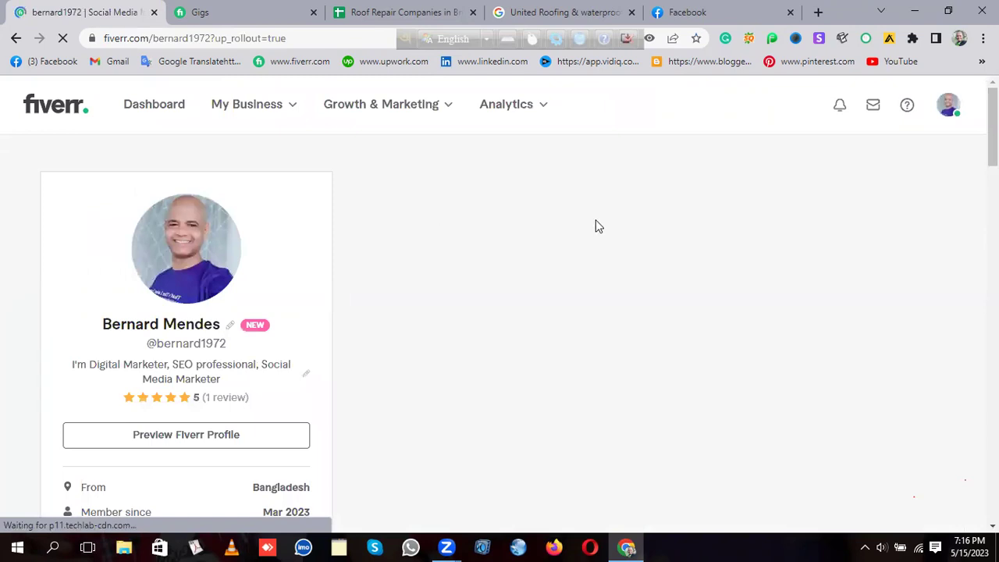
pyautogui.click(873, 107)
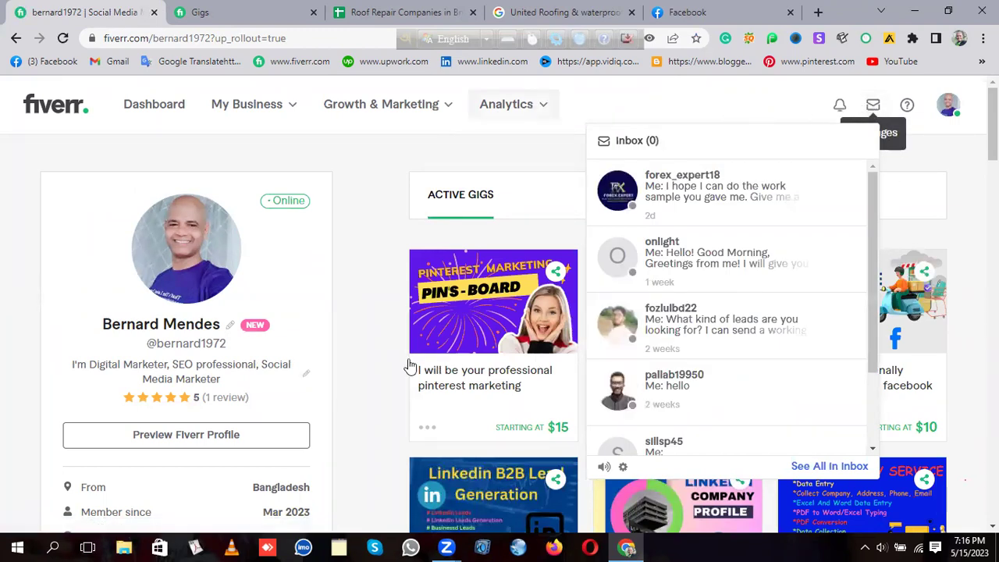
# Step: Scroll down through the seller profile page and back up
pyautogui.scroll(-4, 409, 366)
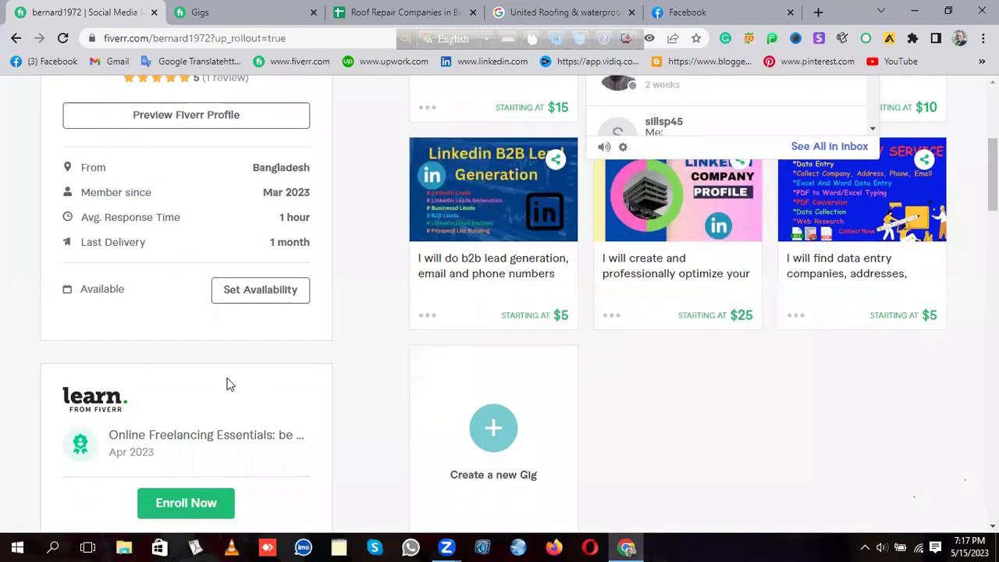
pyautogui.scroll(-10, 231, 386)
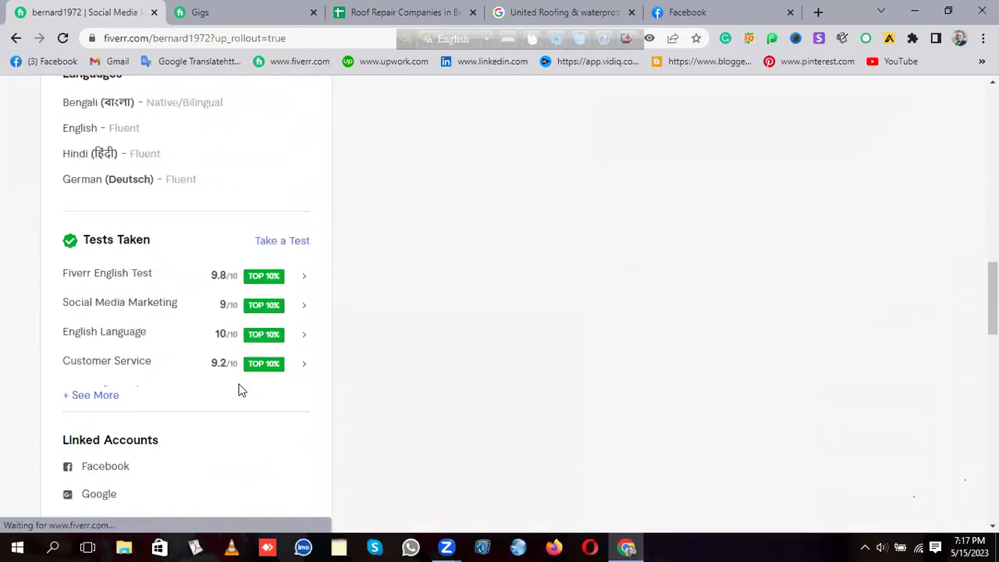
pyautogui.scroll(-4, 152, 379)
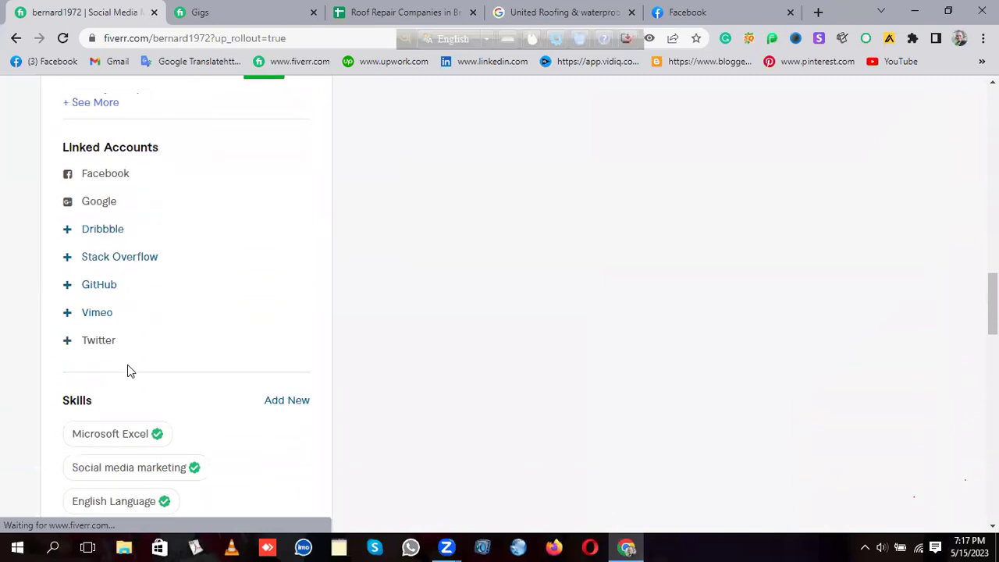
pyautogui.scroll(-4, 134, 367)
pyautogui.scroll(2, 491, 332)
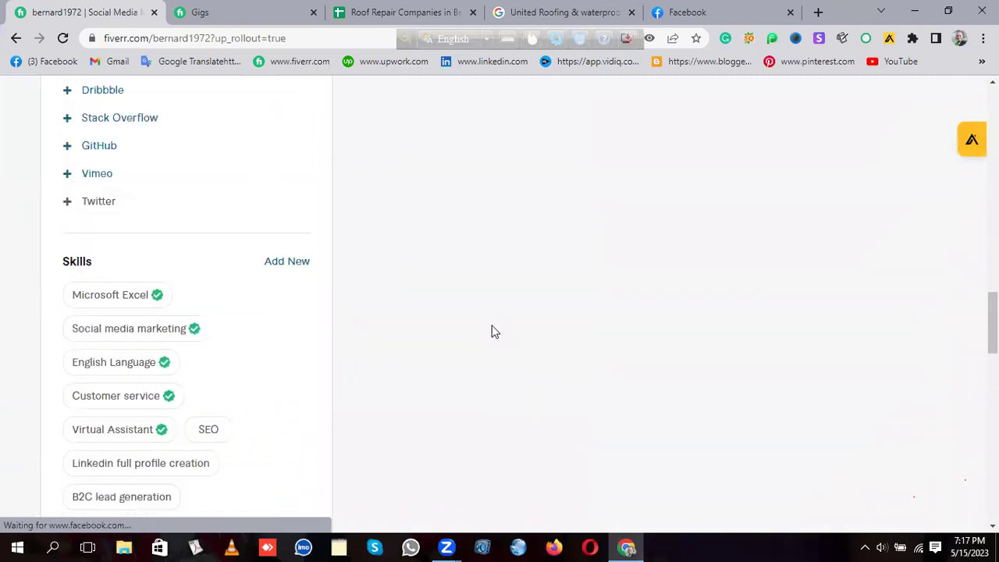
pyautogui.scroll(15, 492, 332)
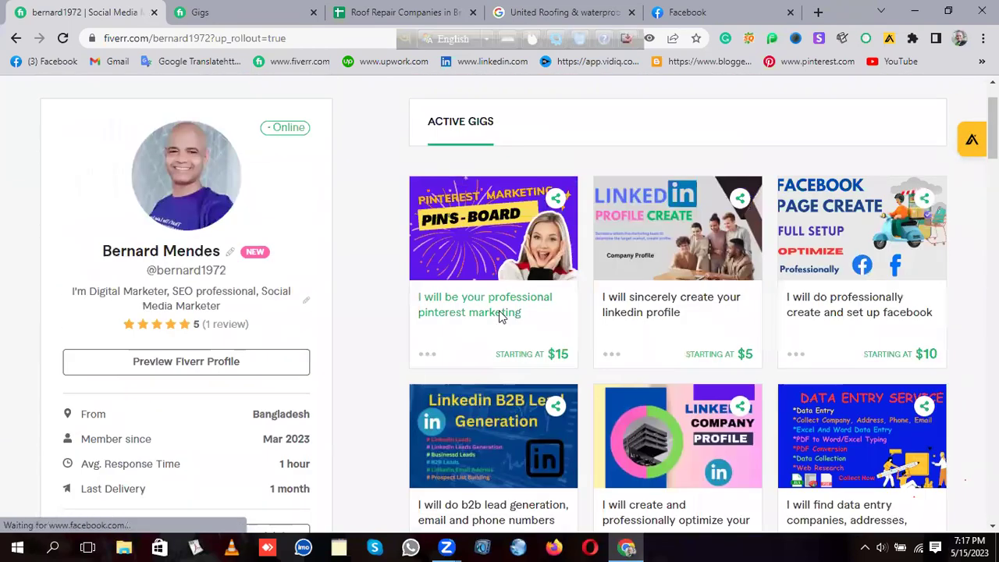
pyautogui.scroll(1, 499, 312)
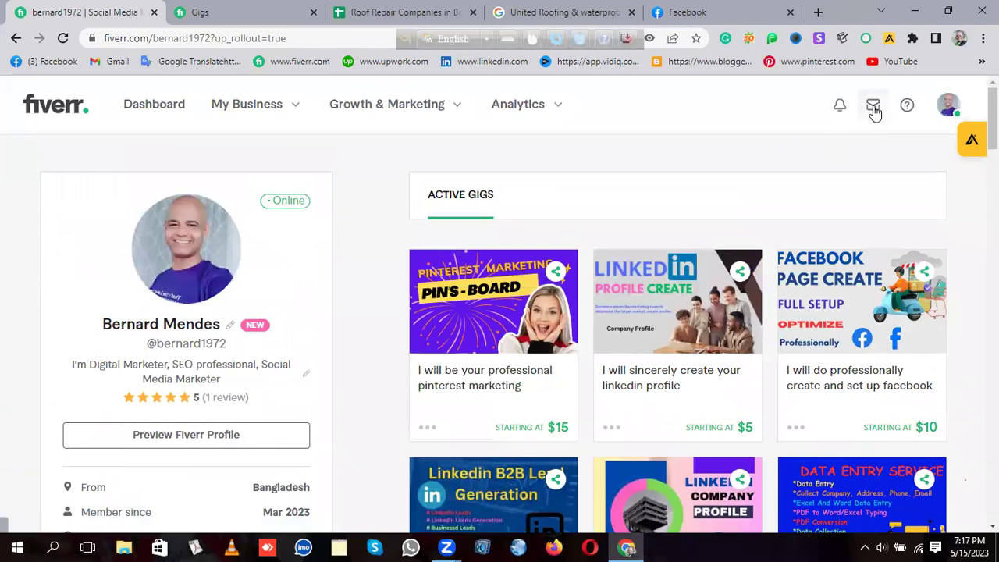
# Step: Reopen the Inbox preview, browse the conversations, and open the oldest one
pyautogui.click(873, 108)
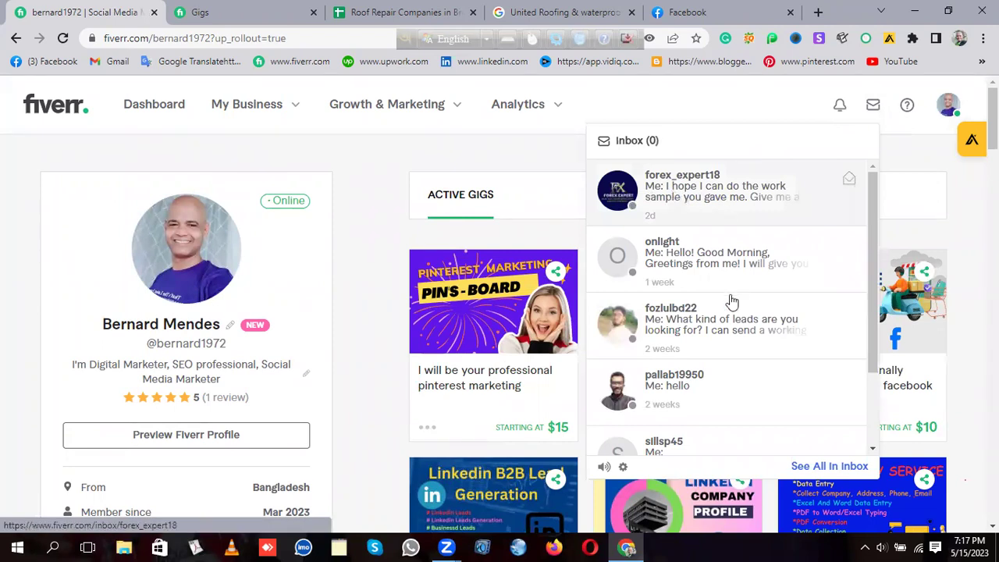
pyautogui.scroll(-5, 749, 281)
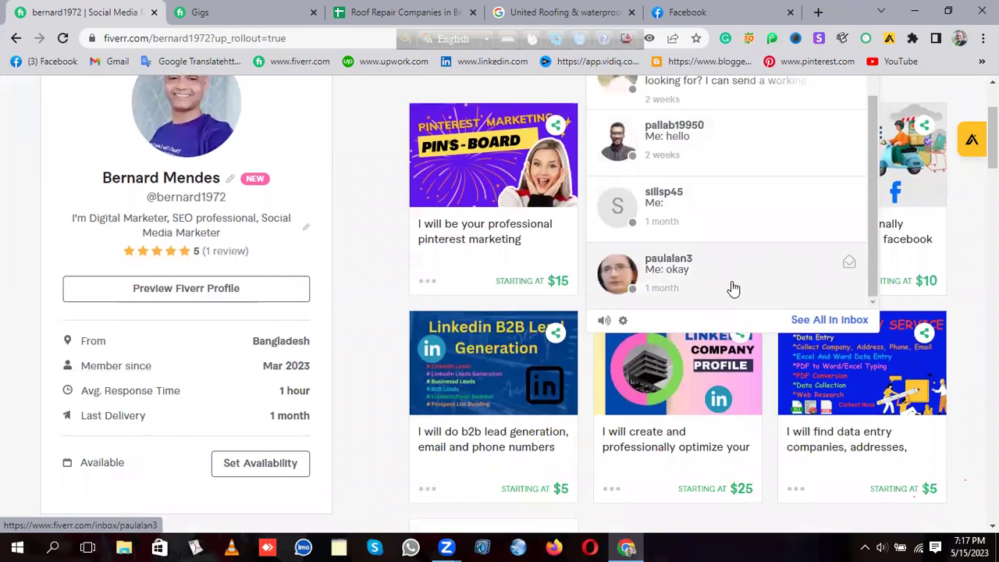
pyautogui.scroll(2, 748, 250)
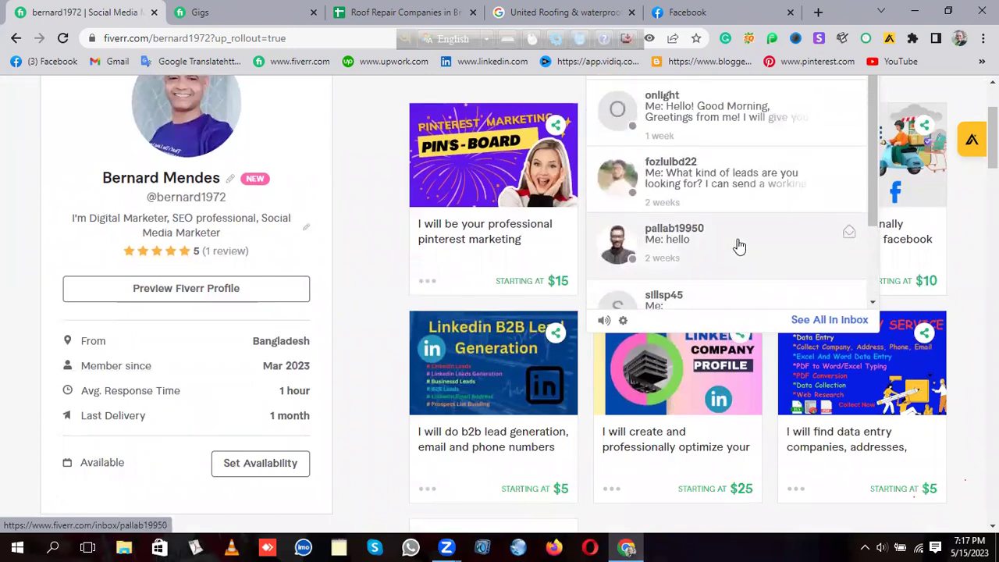
pyautogui.scroll(2, 745, 244)
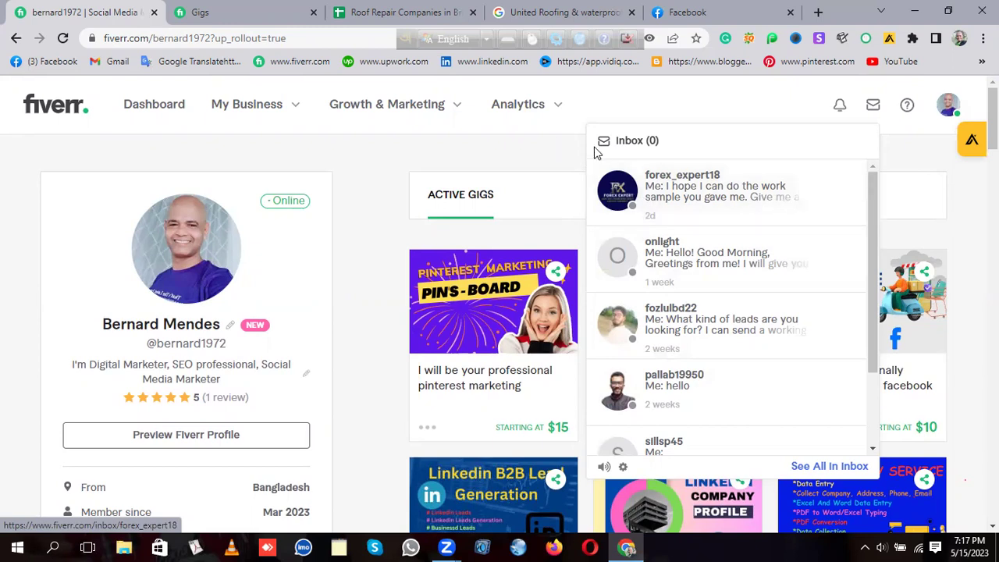
pyautogui.scroll(-3, 739, 225)
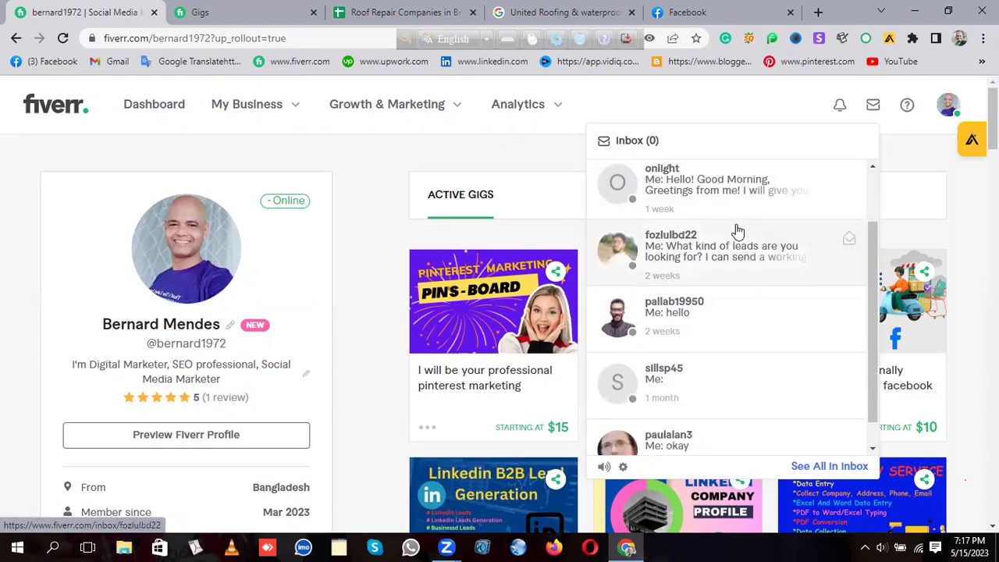
pyautogui.click(655, 426)
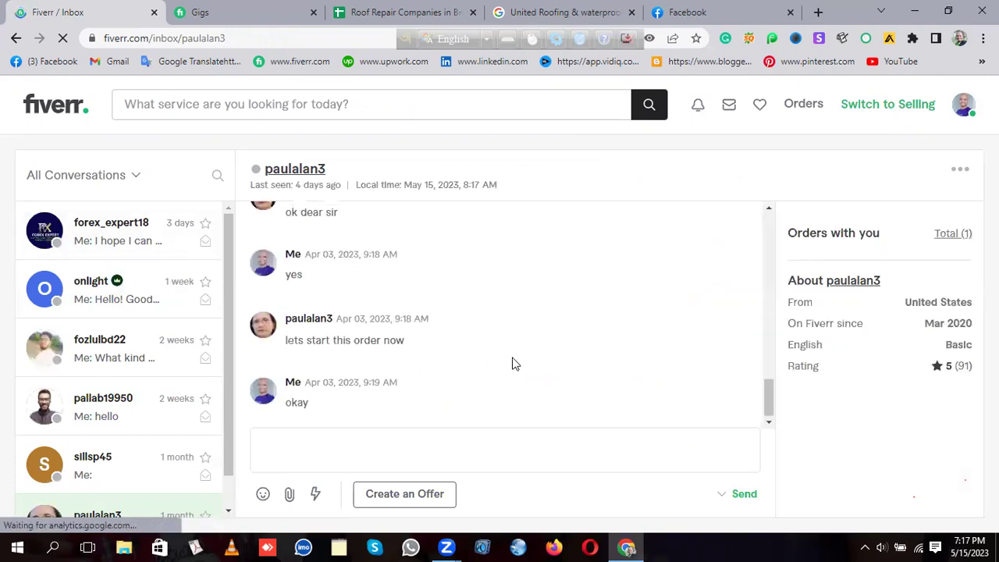
# Step: Flag the buyer's message as spam and switch to the Gigs management tab
pyautogui.scroll(5, 514, 364)
pyautogui.scroll(5, 512, 362)
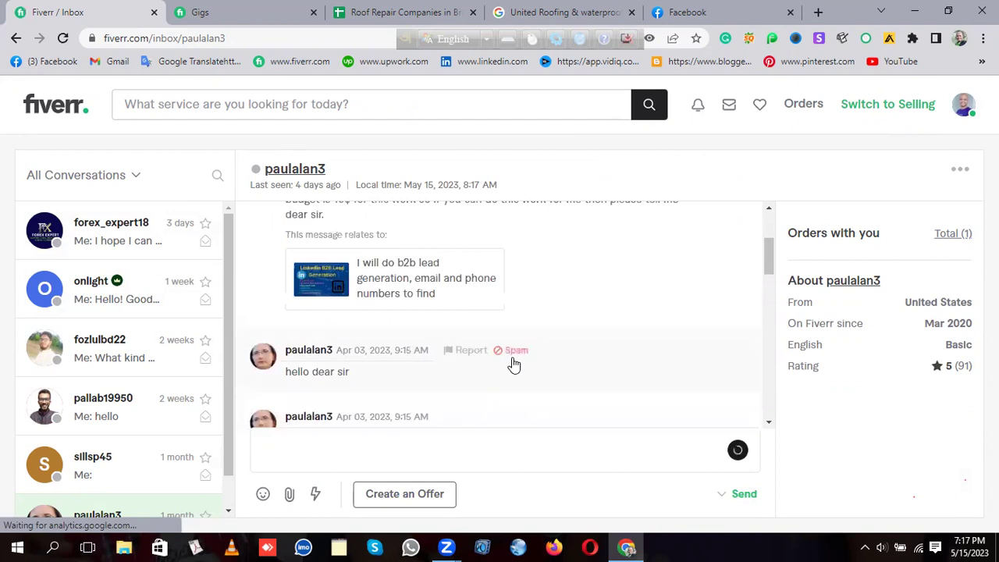
pyautogui.click(514, 315)
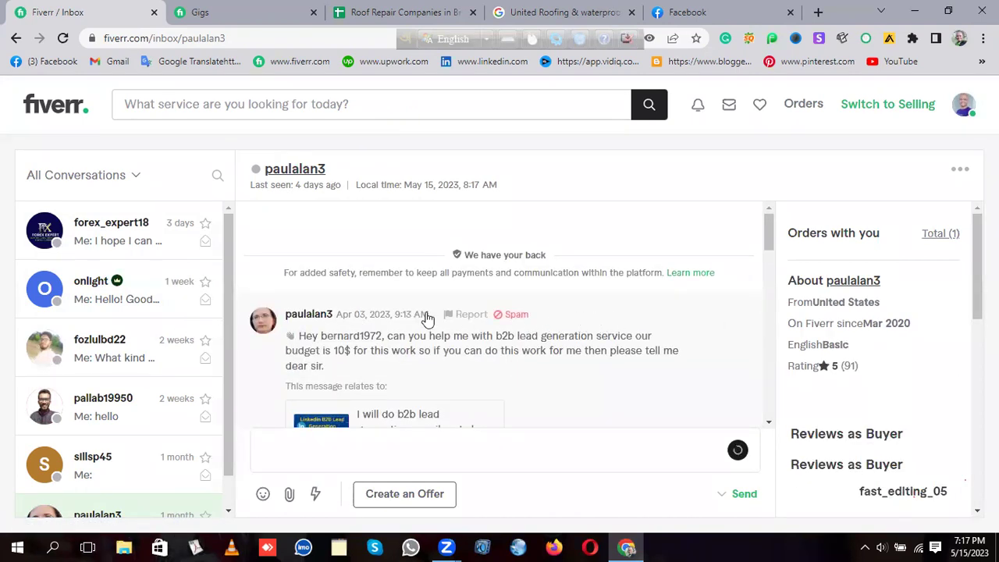
pyautogui.scroll(-1, 398, 335)
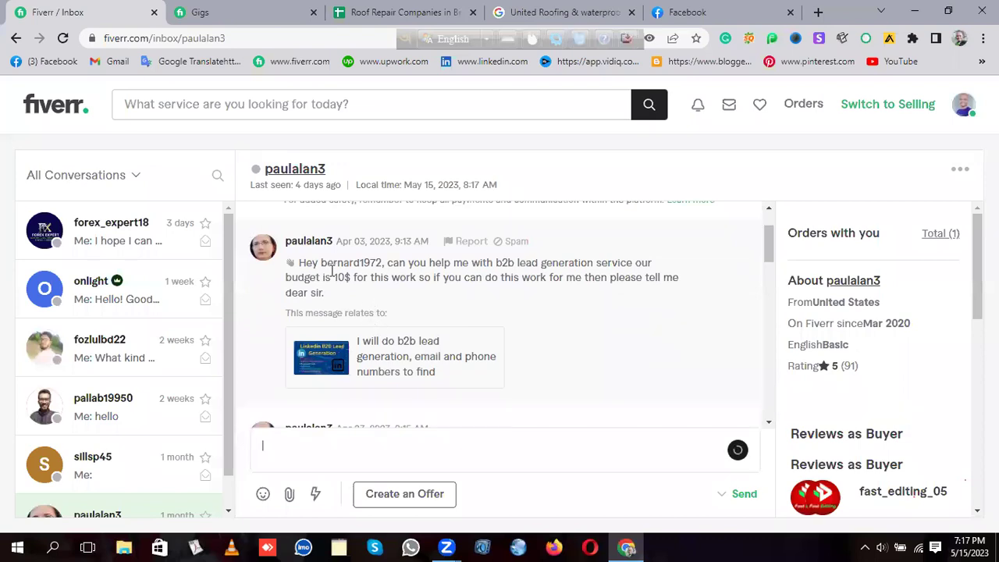
pyautogui.click(234, 13)
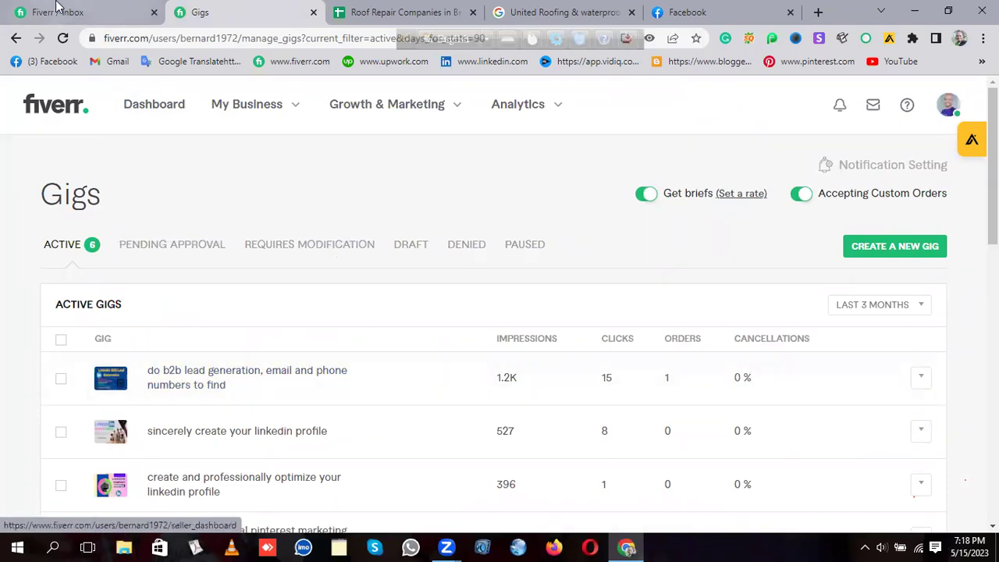
# Step: Return to the Fiverr Inbox tab with the buyer's b2b lead generation conversation
pyautogui.click(76, 13)
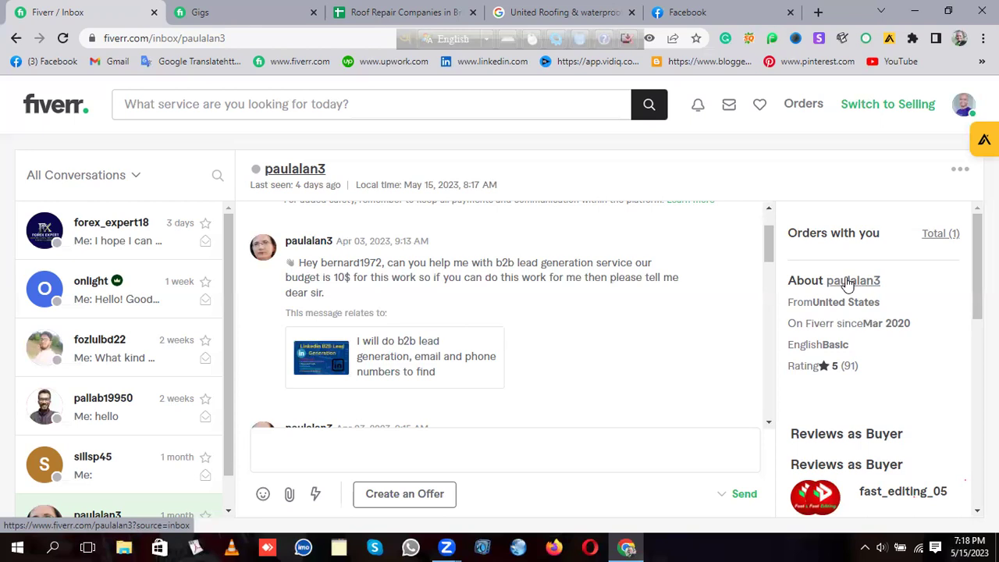
# Step: Glance at the active gigs, return to the buyer's conversation, and scroll down the thread
pyautogui.click(249, 11)
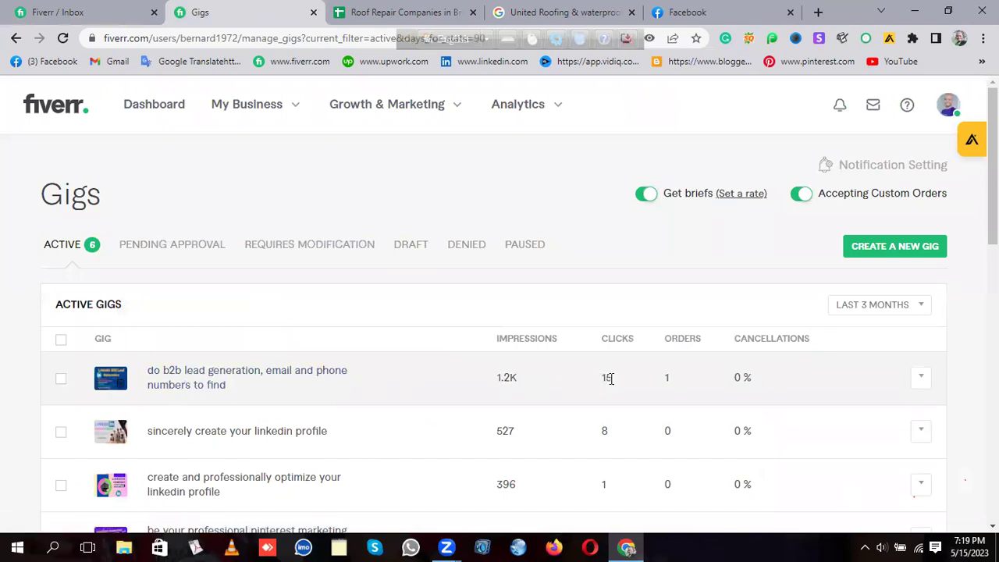
pyautogui.click(90, 12)
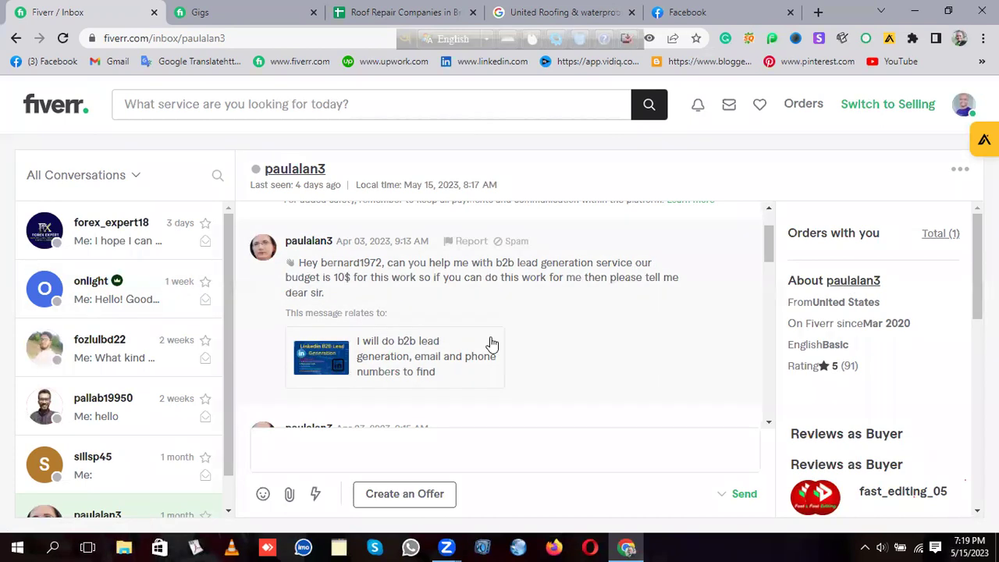
pyautogui.scroll(-3, 554, 331)
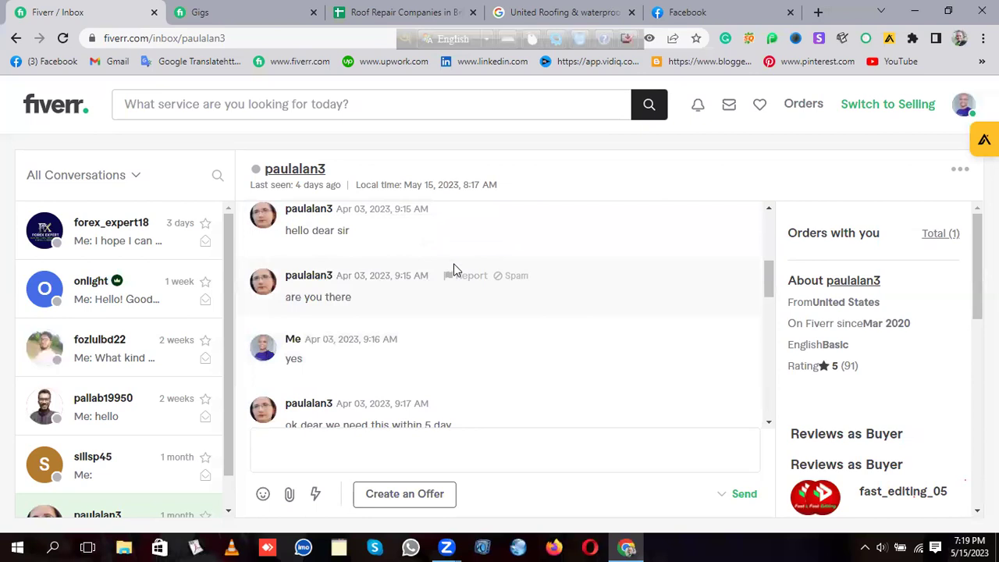
pyautogui.scroll(-2, 461, 272)
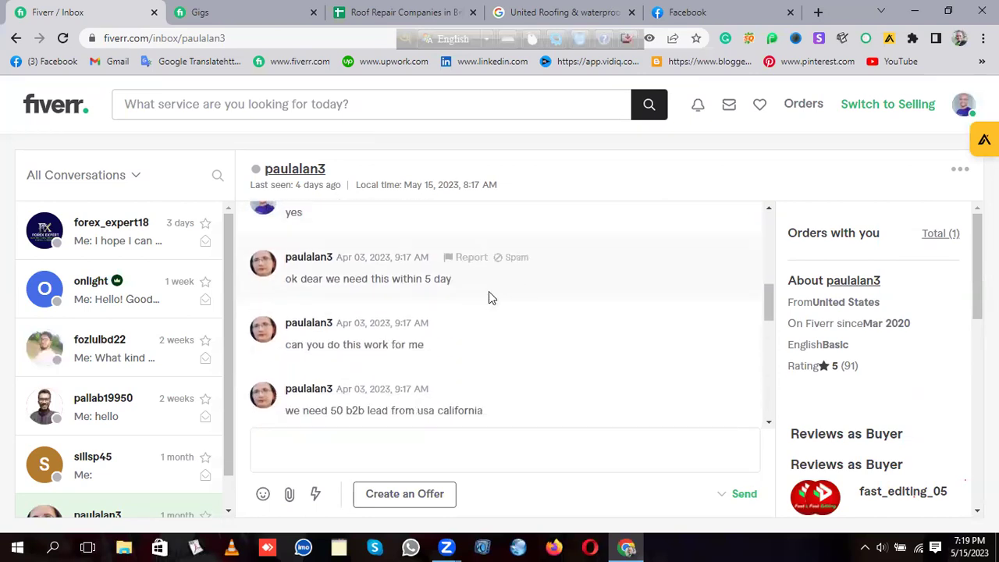
pyautogui.scroll(-1, 532, 333)
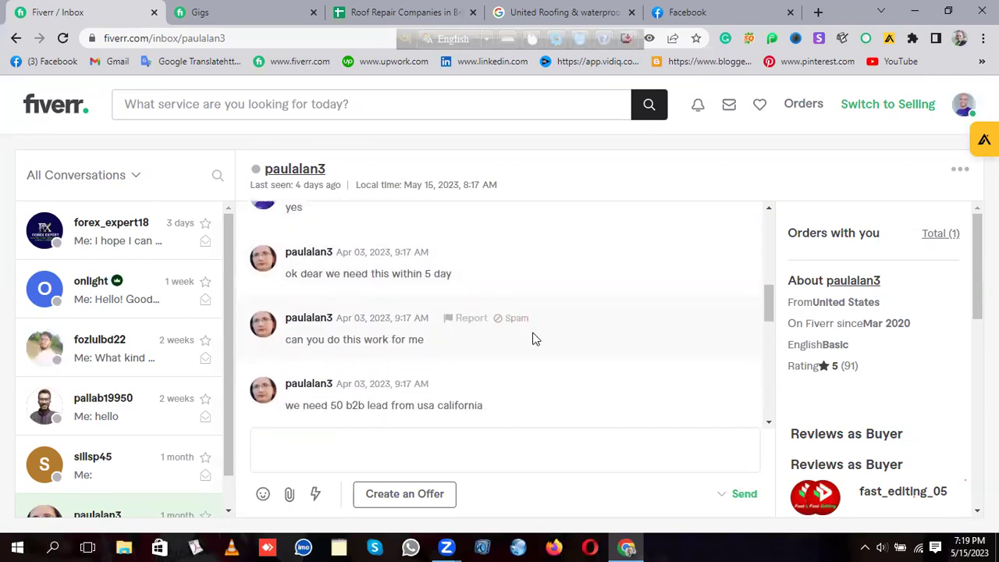
pyautogui.scroll(-1, 532, 338)
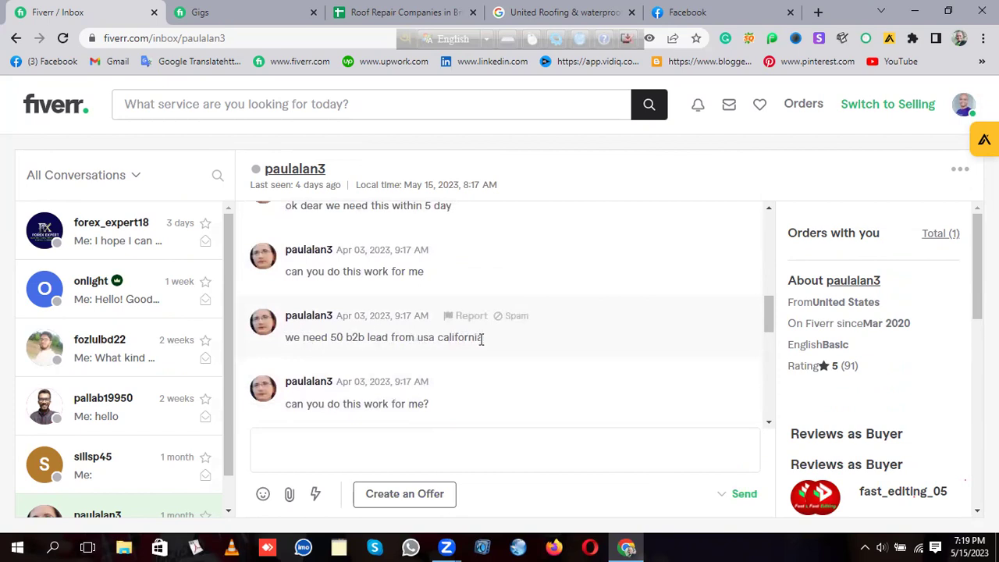
pyautogui.scroll(-2, 556, 336)
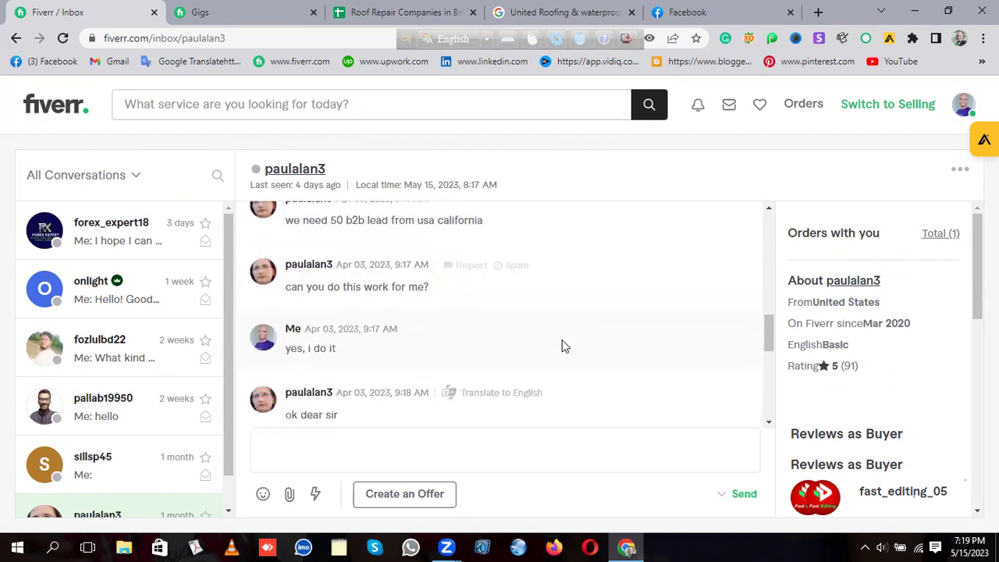
pyautogui.scroll(-2, 547, 338)
pyautogui.scroll(-1, 531, 293)
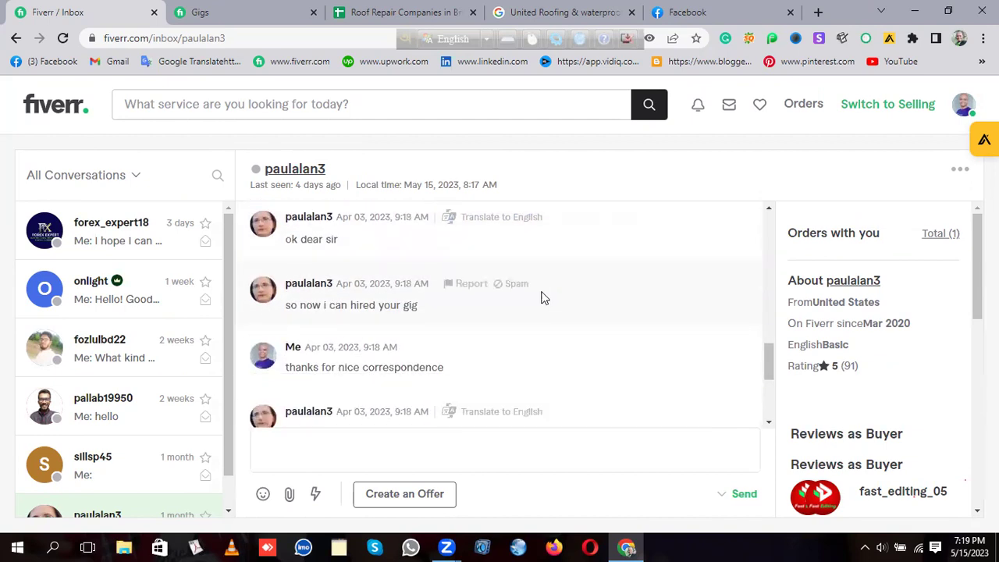
pyautogui.scroll(-1, 549, 317)
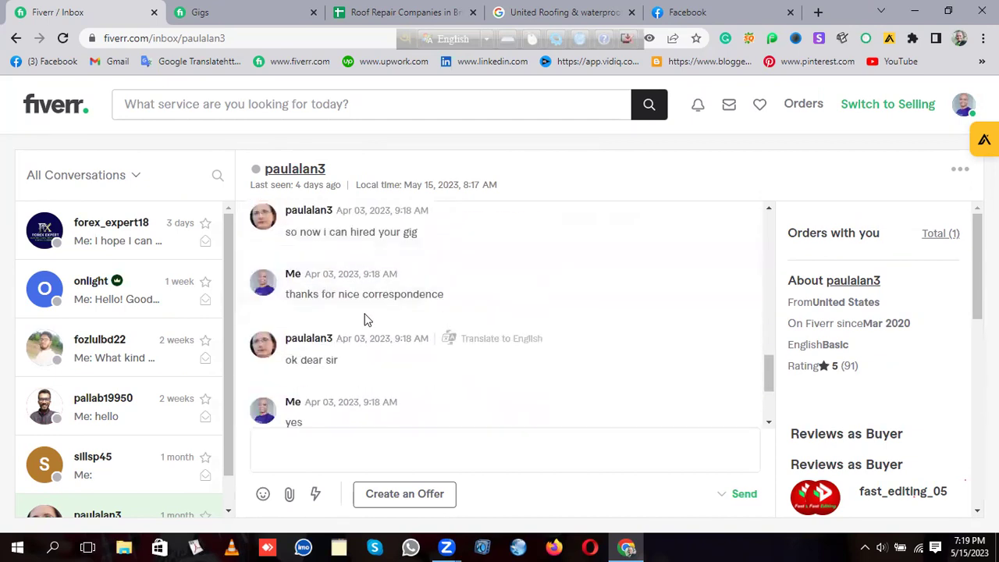
pyautogui.scroll(-2, 514, 298)
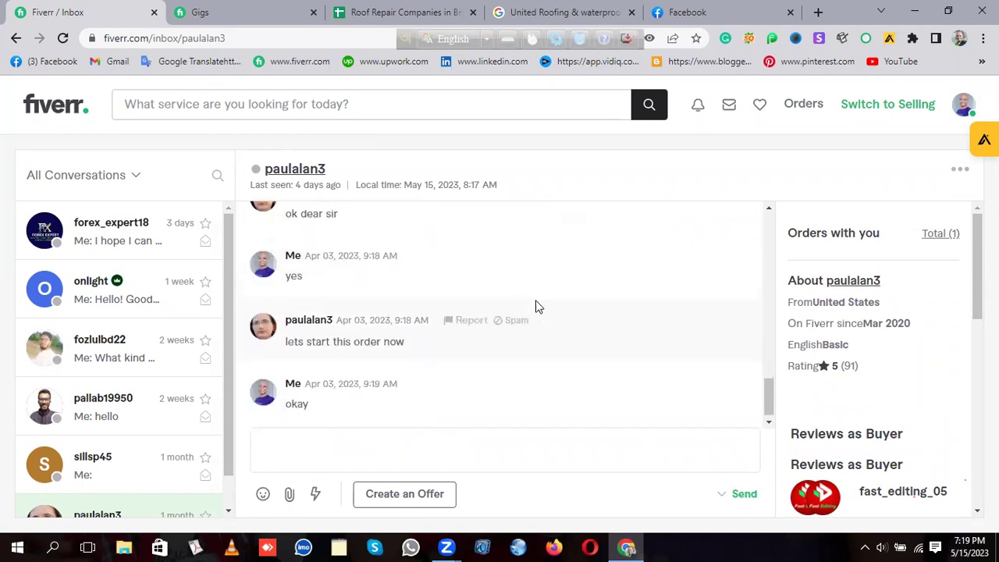
pyautogui.scroll(-1, 559, 326)
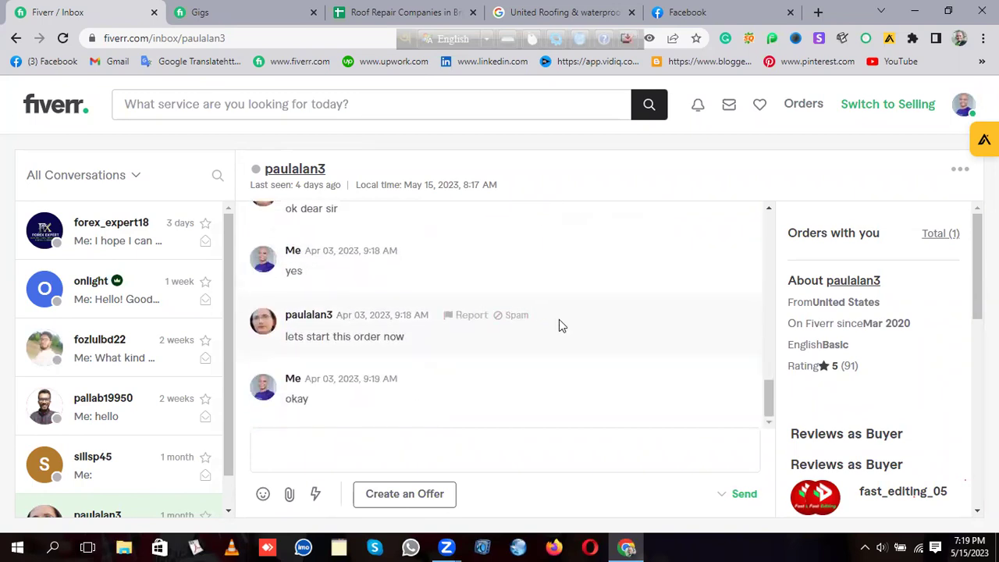
# Step: Find and highlight the request '50 b2b lead from usa california' in the thread
pyautogui.scroll(4, 562, 325)
pyautogui.scroll(3, 570, 326)
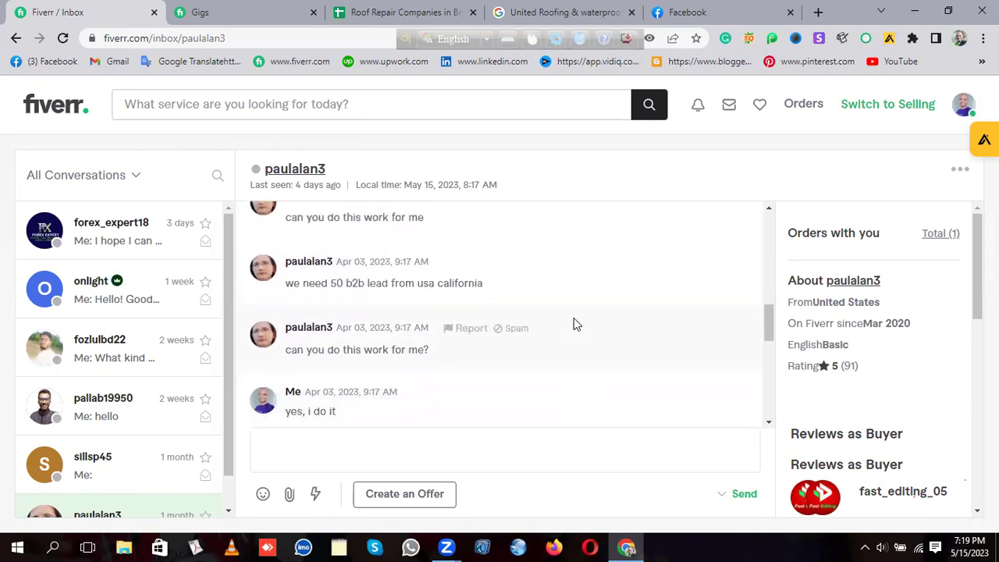
pyautogui.scroll(2, 574, 325)
pyautogui.scroll(1, 574, 325)
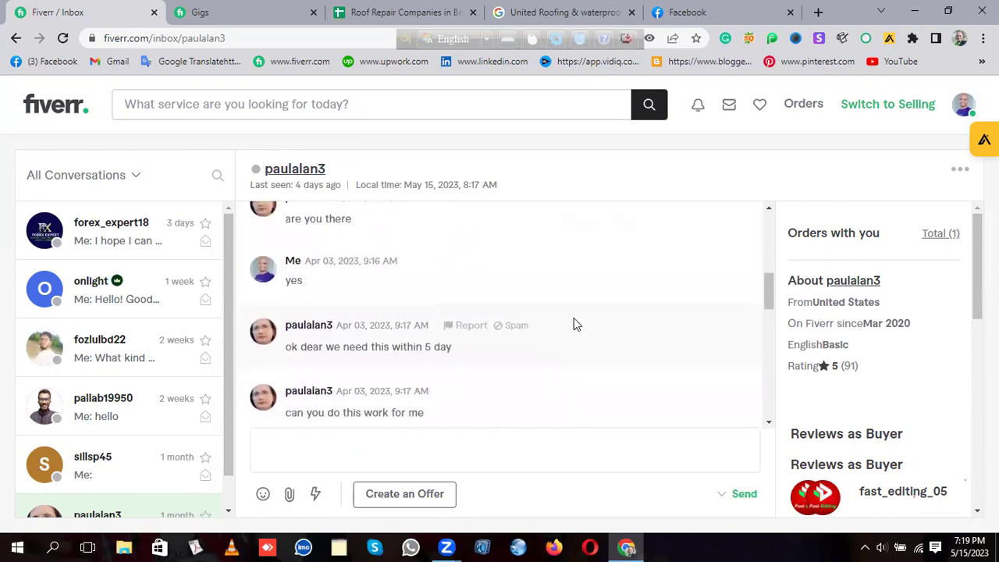
pyautogui.scroll(2, 574, 325)
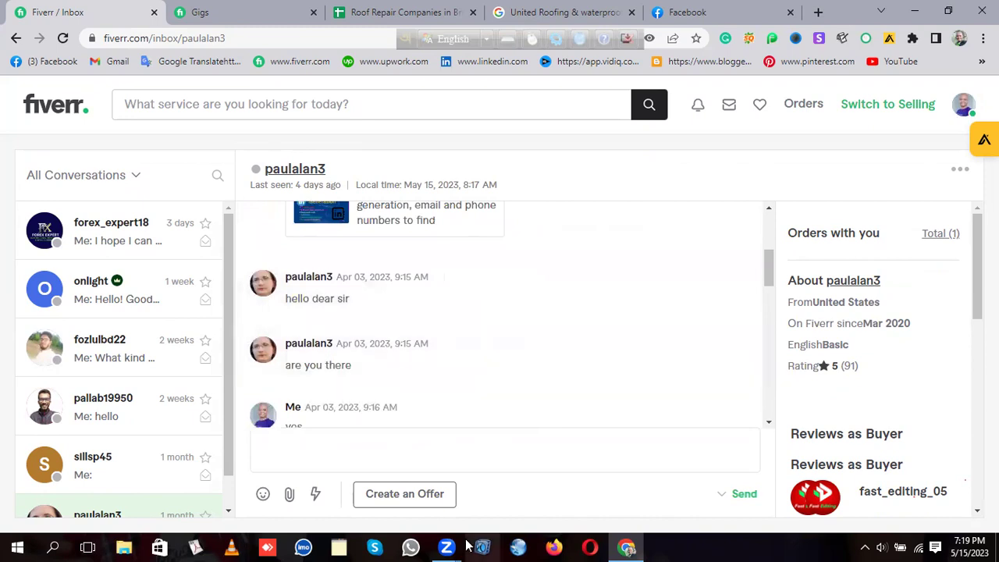
pyautogui.scroll(1, 507, 346)
pyautogui.scroll(-1, 631, 292)
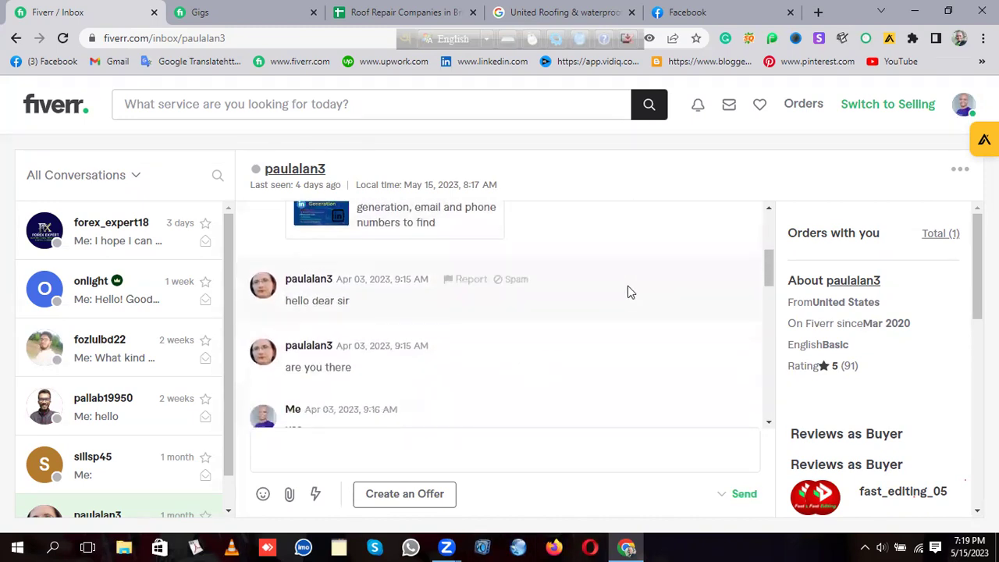
pyautogui.scroll(-1, 476, 326)
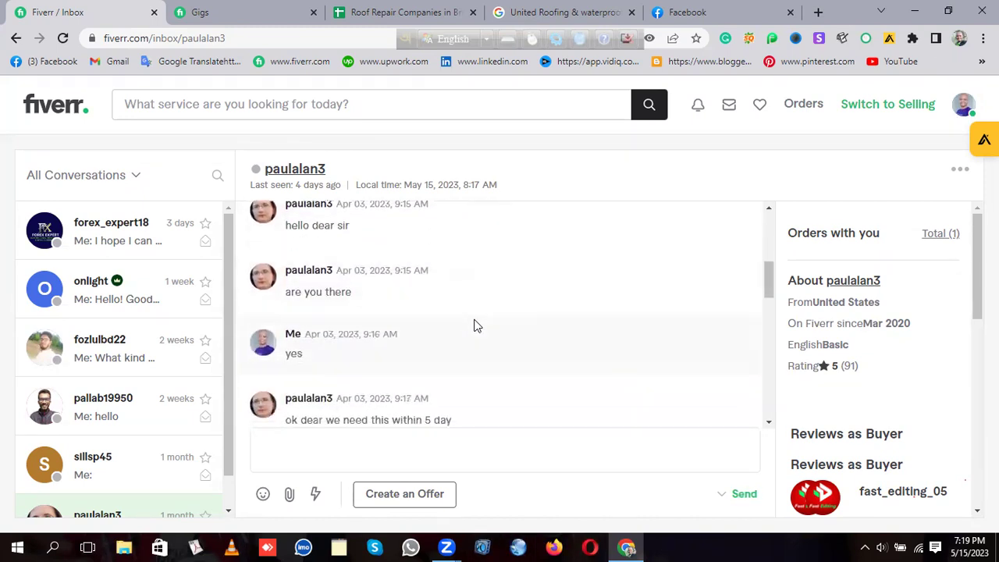
pyautogui.scroll(-2, 547, 306)
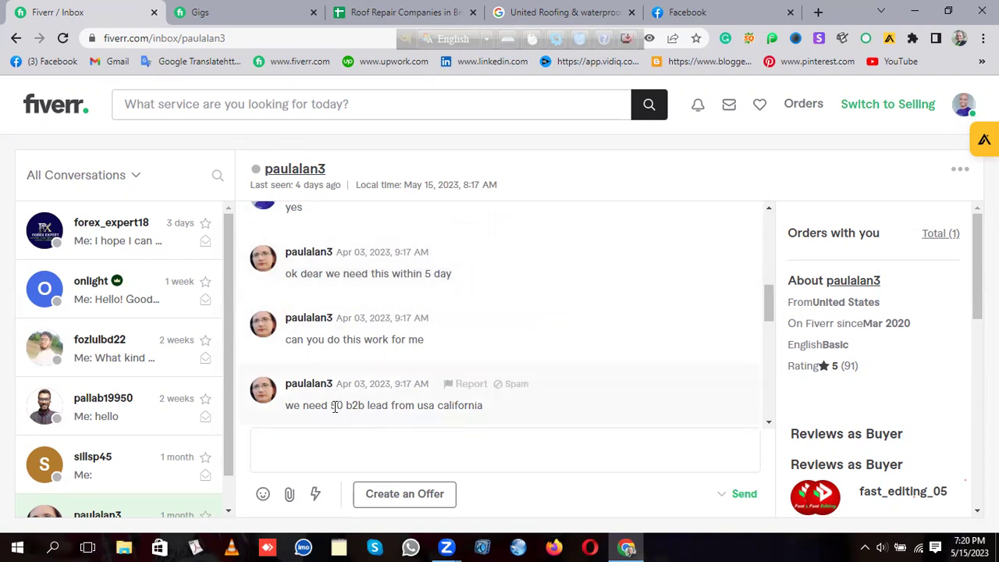
pyautogui.moveTo(331, 405); pyautogui.dragTo(479, 404)
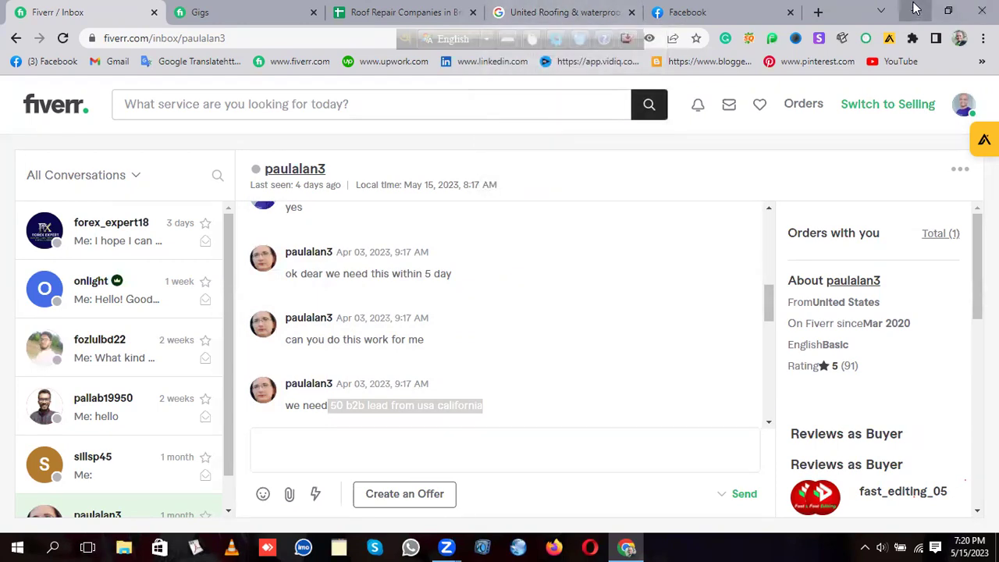
# Step: Minimize the browser and browse This PC > Downloads, into New folder and New folder (2)
pyautogui.click(915, 11)
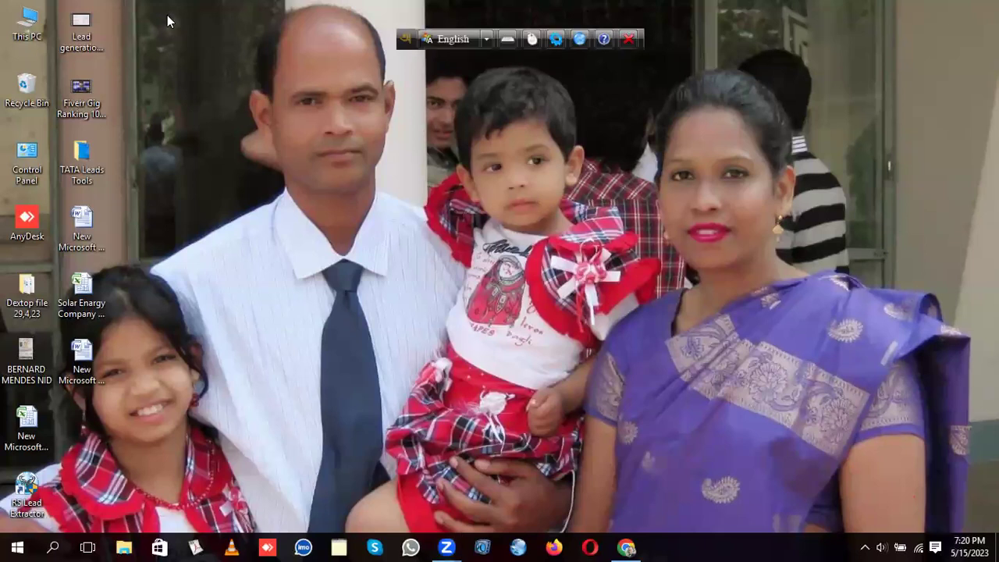
pyautogui.doubleClick(37, 31)
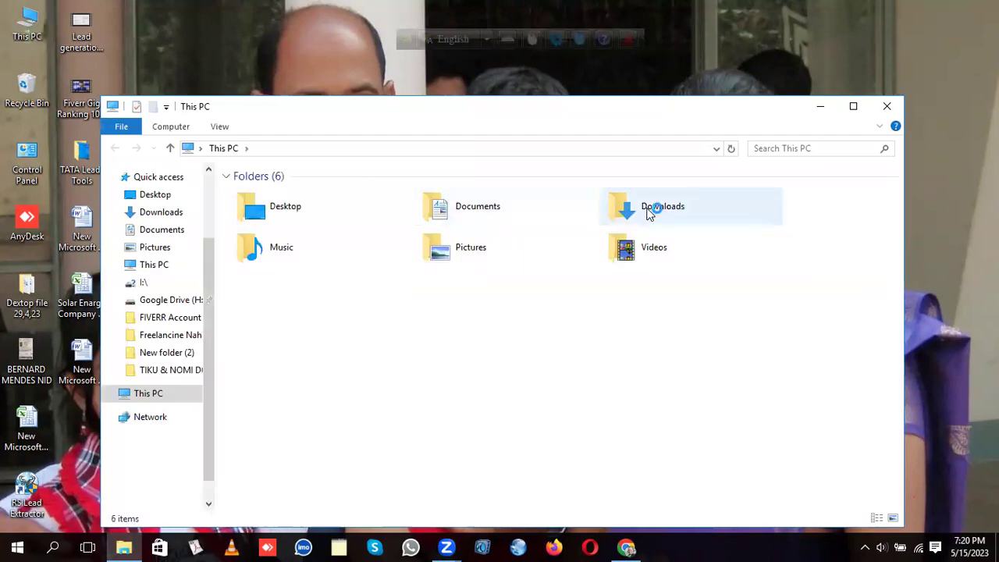
pyautogui.doubleClick(648, 209)
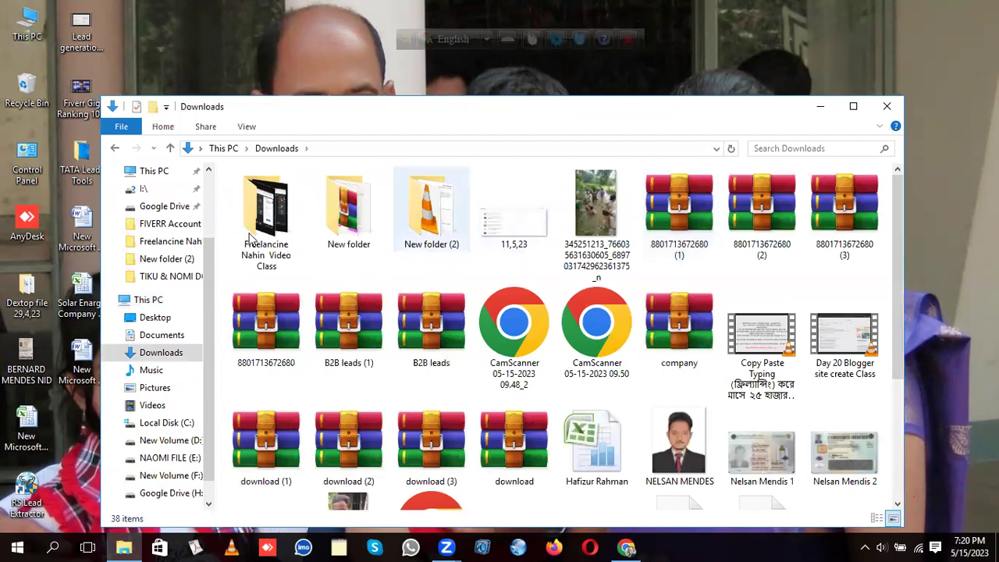
pyautogui.doubleClick(349, 209)
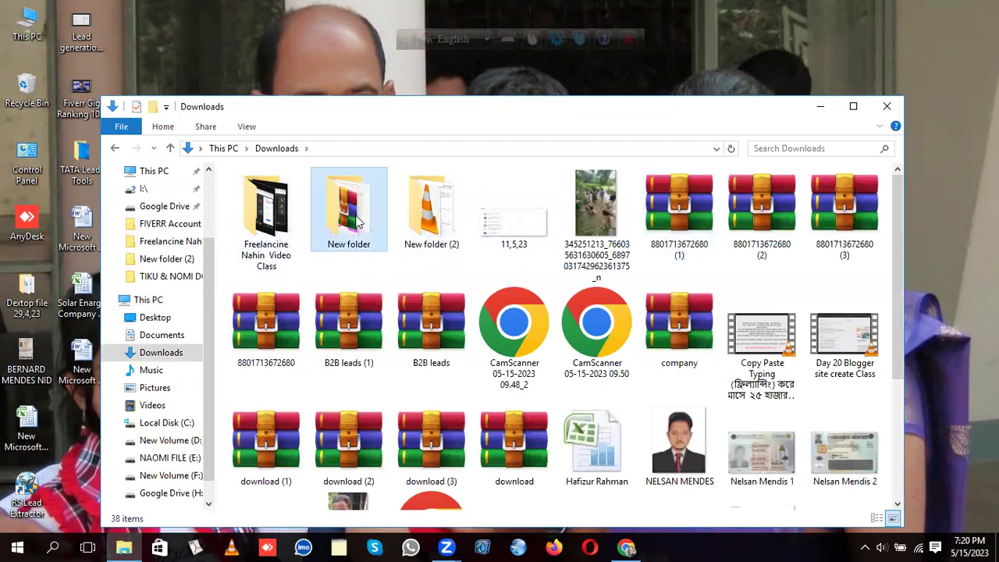
pyautogui.click(170, 148)
pyautogui.doubleClick(428, 206)
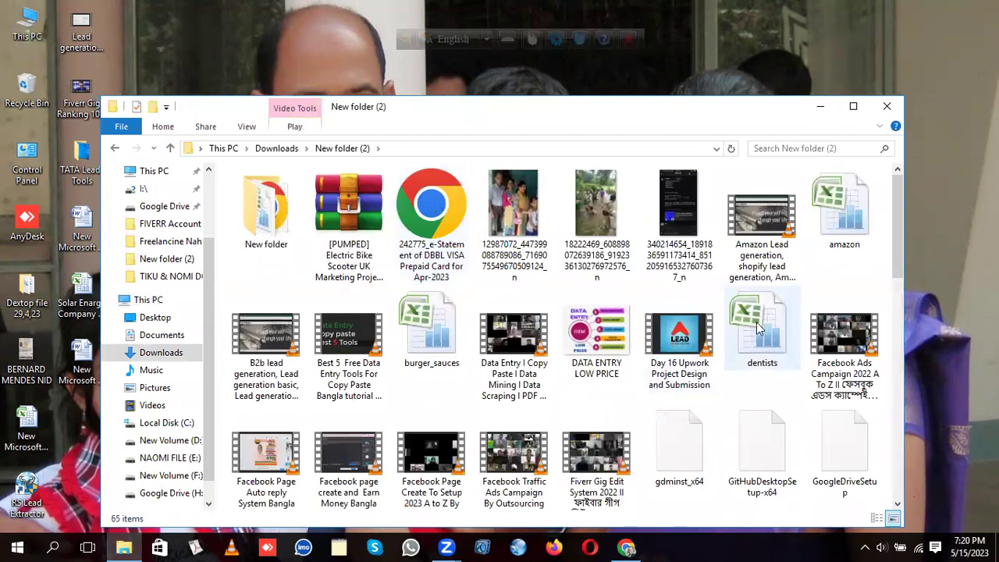
# Step: Open the New folder inside New folder (2), then go up two levels to Downloads
pyautogui.scroll(-1, 756, 328)
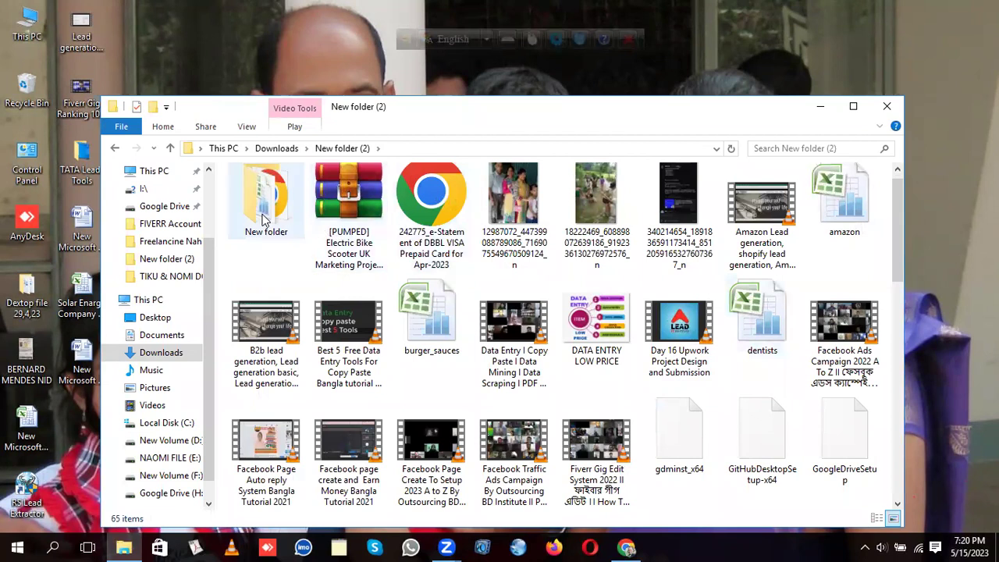
pyautogui.doubleClick(264, 221)
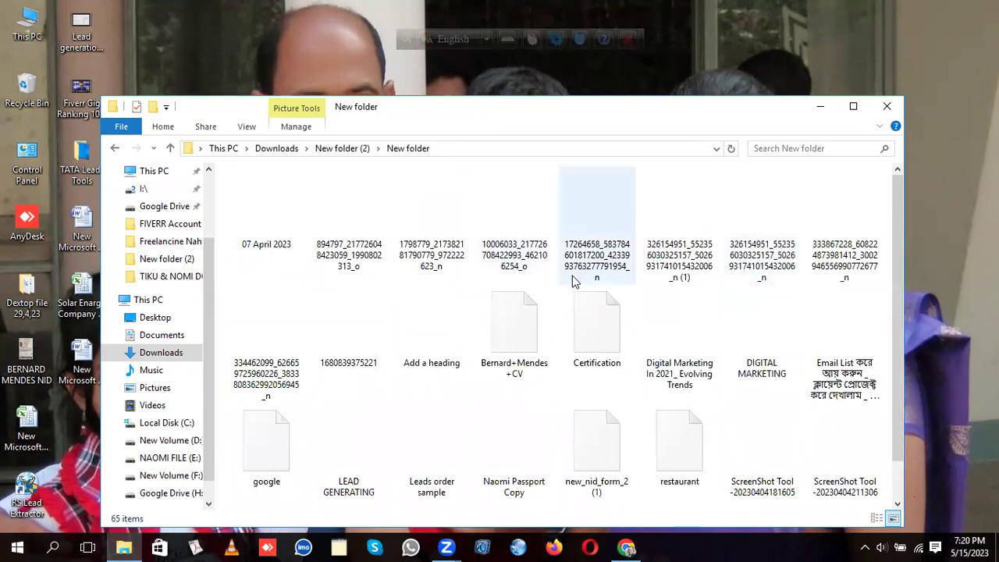
pyautogui.scroll(-1, 574, 281)
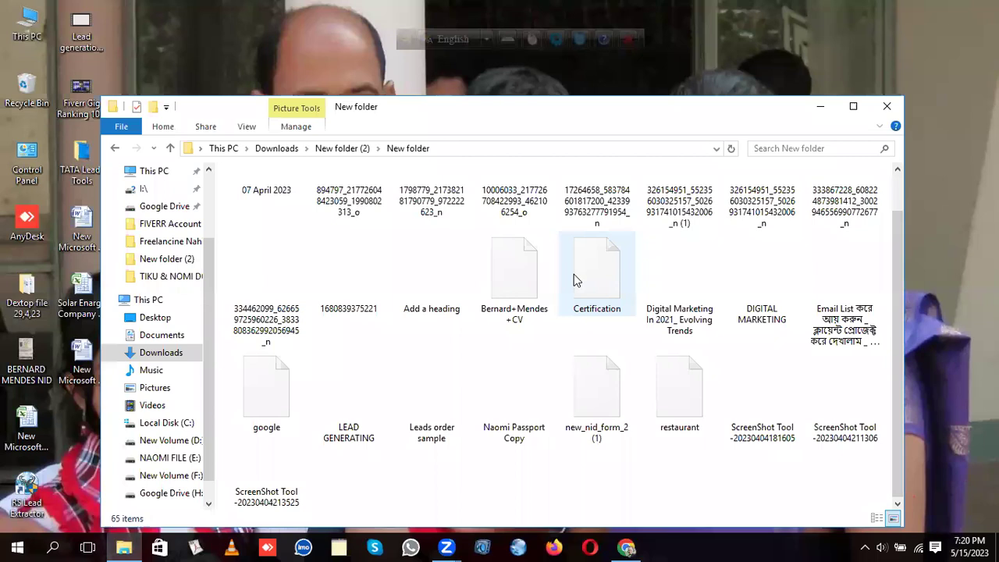
pyautogui.scroll(1, 574, 280)
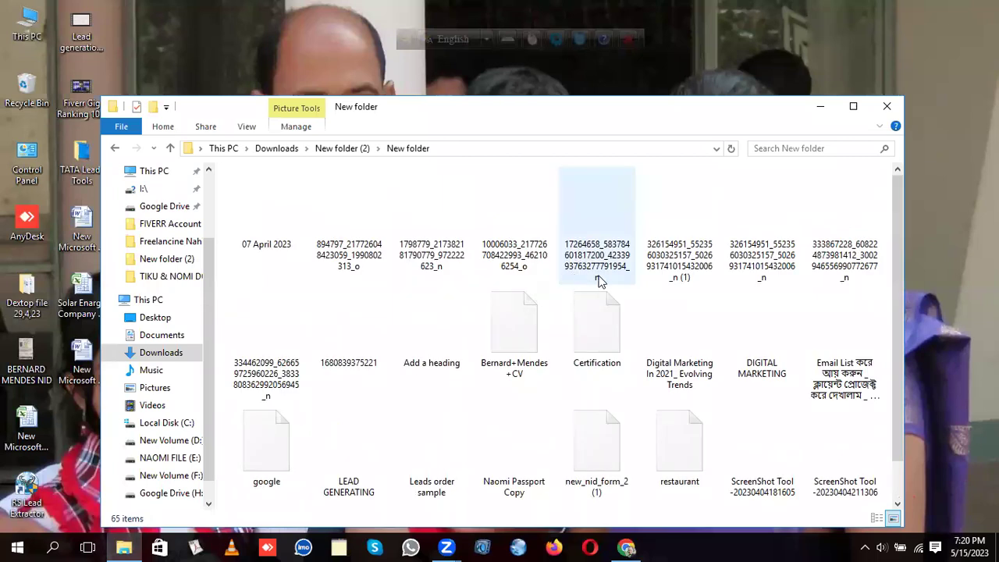
pyautogui.click(171, 148)
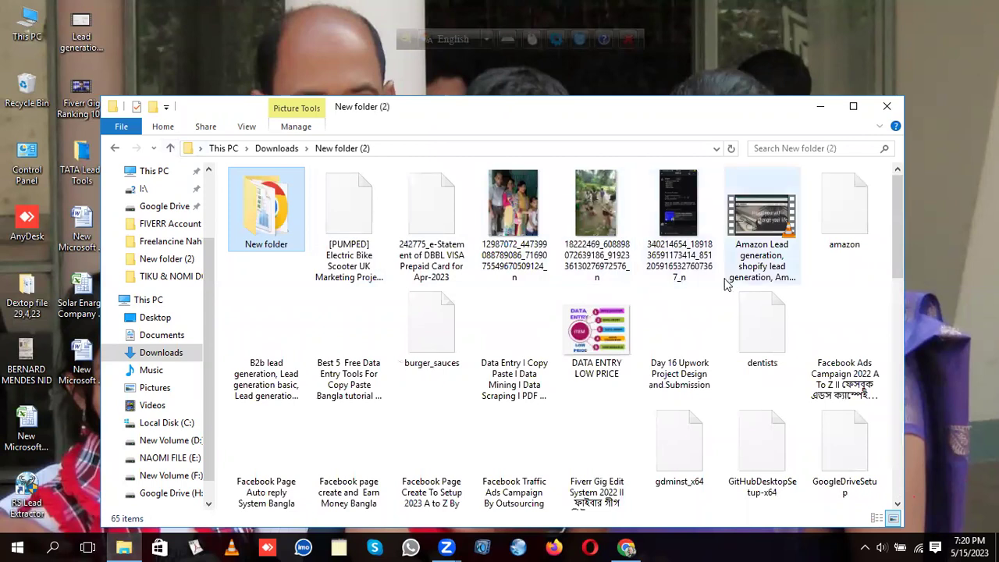
pyautogui.scroll(-1, 726, 284)
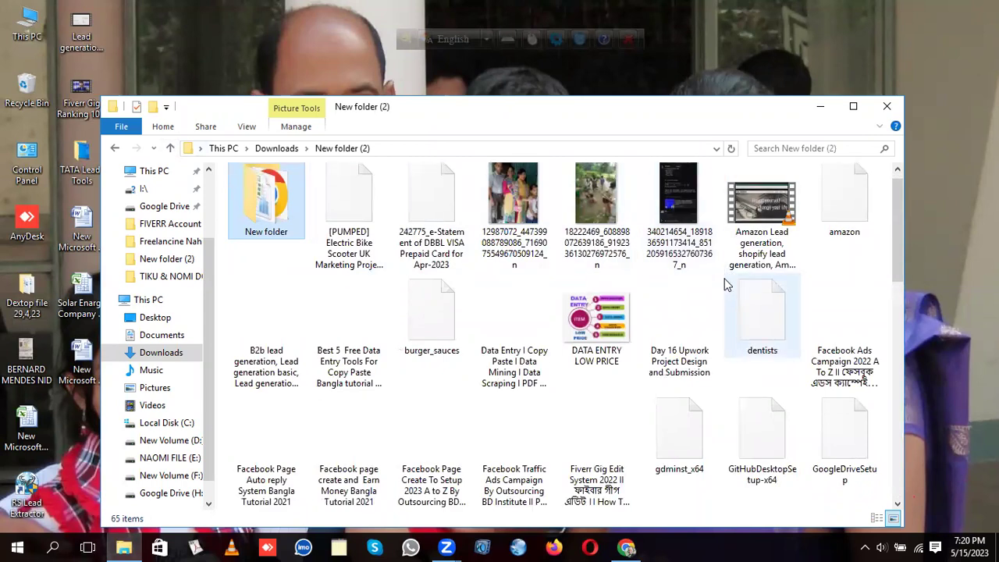
pyautogui.scroll(-10, 726, 284)
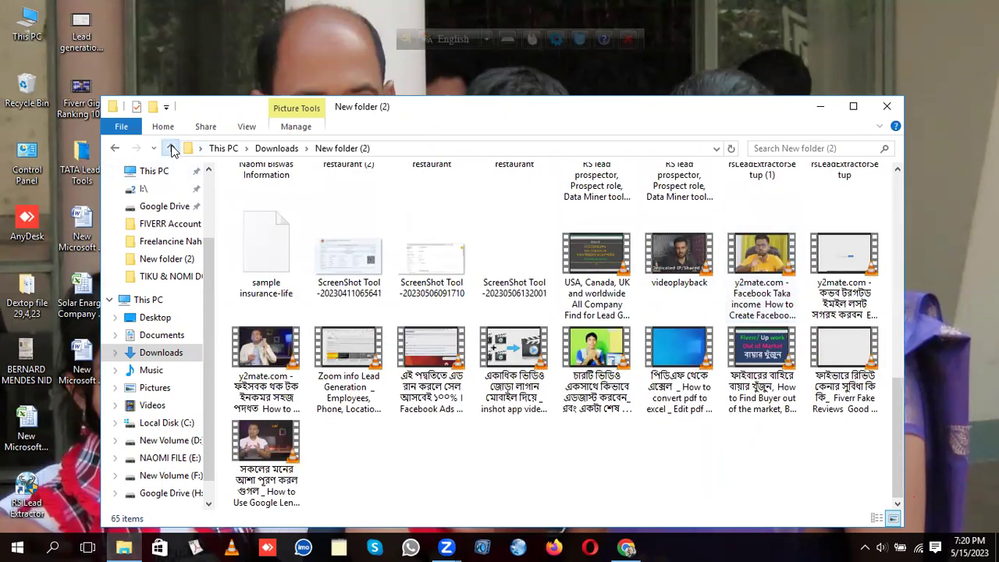
pyautogui.click(172, 150)
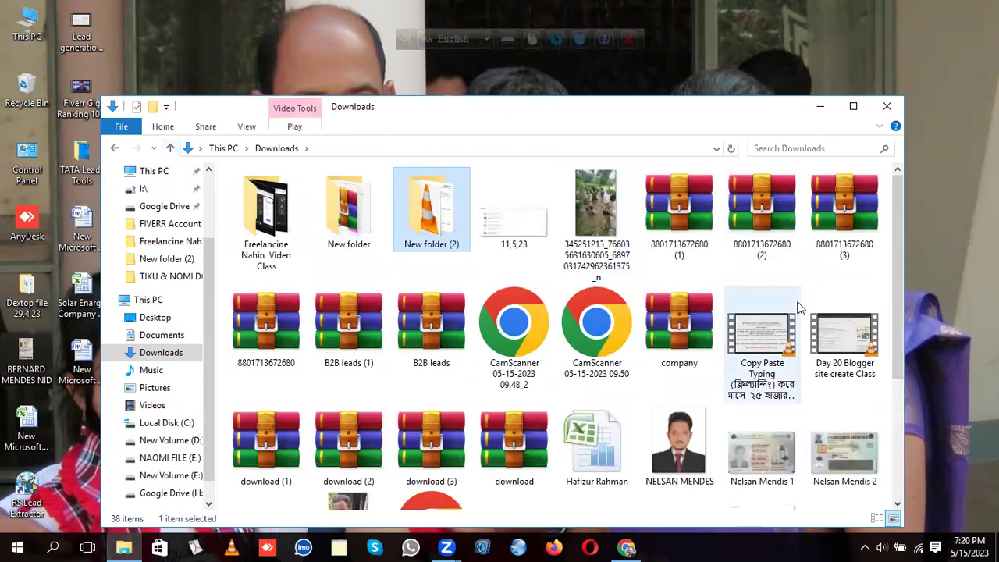
# Step: Scroll through the Downloads files and return to the Fiverr inbox in Chrome
pyautogui.scroll(-3, 798, 308)
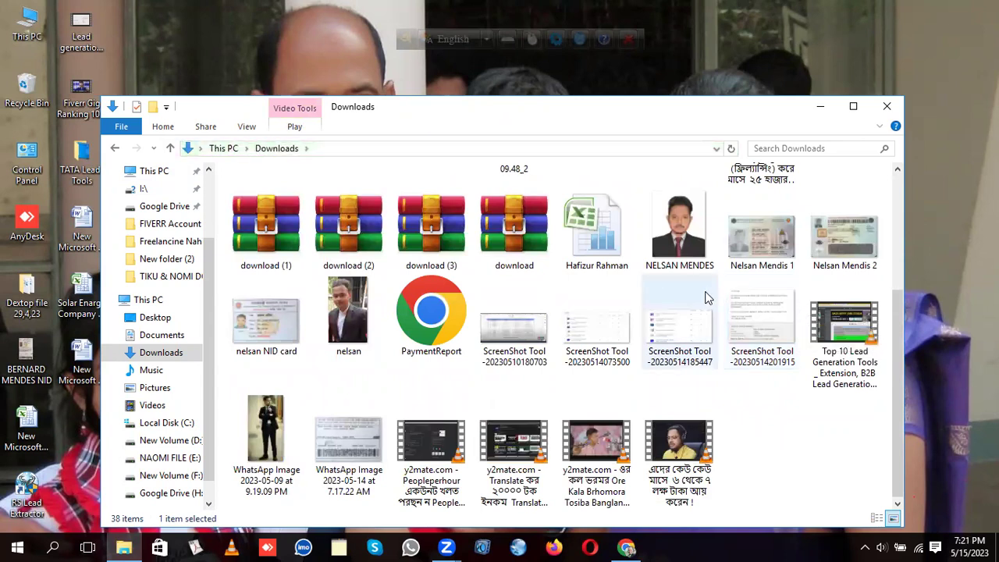
pyautogui.scroll(3, 705, 297)
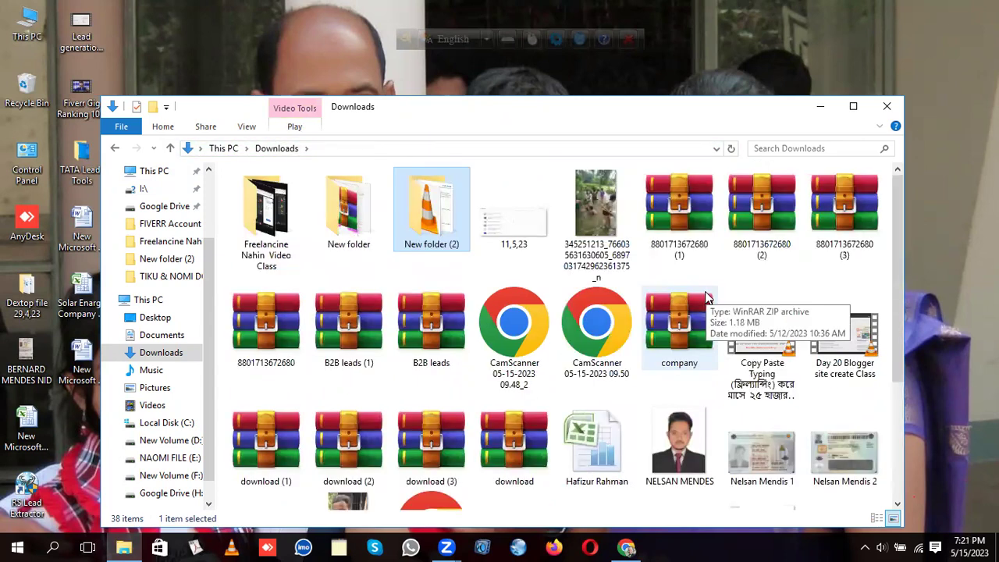
pyautogui.scroll(-3, 705, 297)
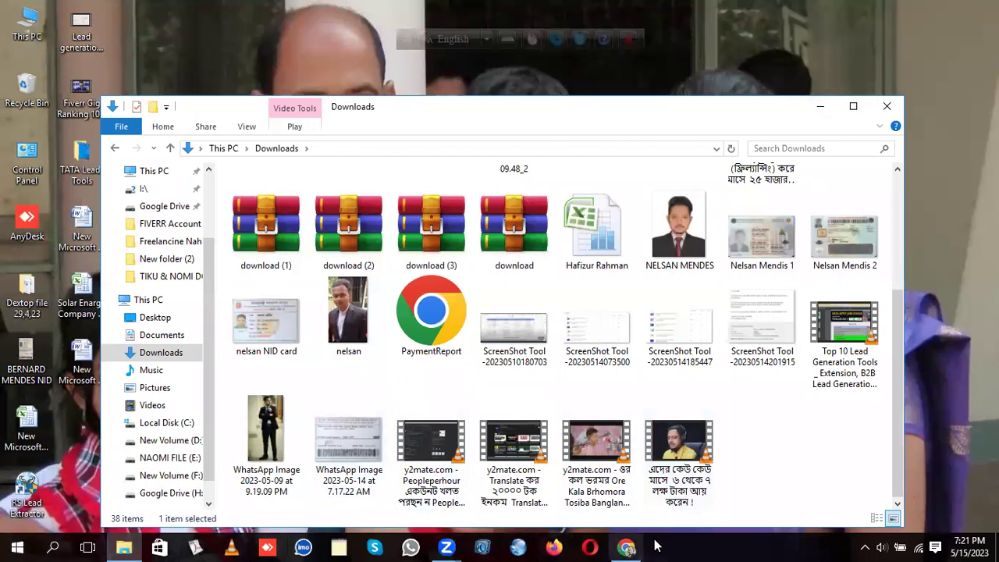
pyautogui.click(629, 546)
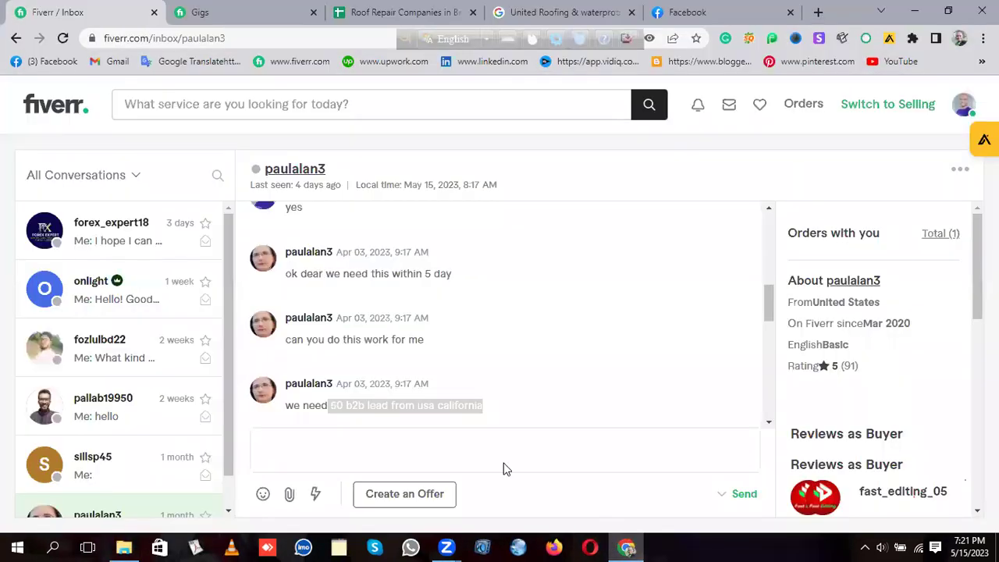
# Step: Deselect the lead request text, scroll the buyer panel, and open the second inbox conversation
pyautogui.click(671, 342)
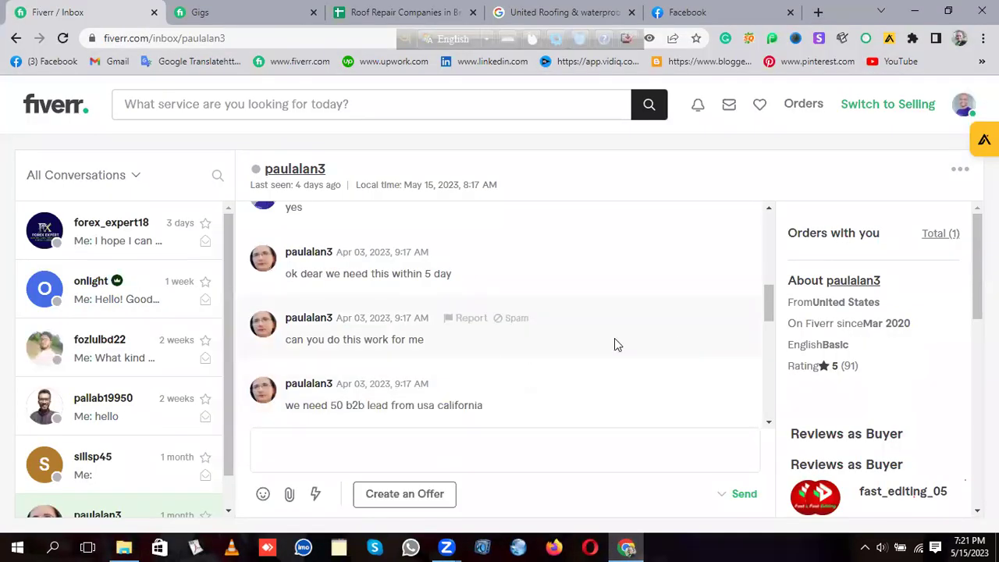
pyautogui.scroll(-3, 892, 374)
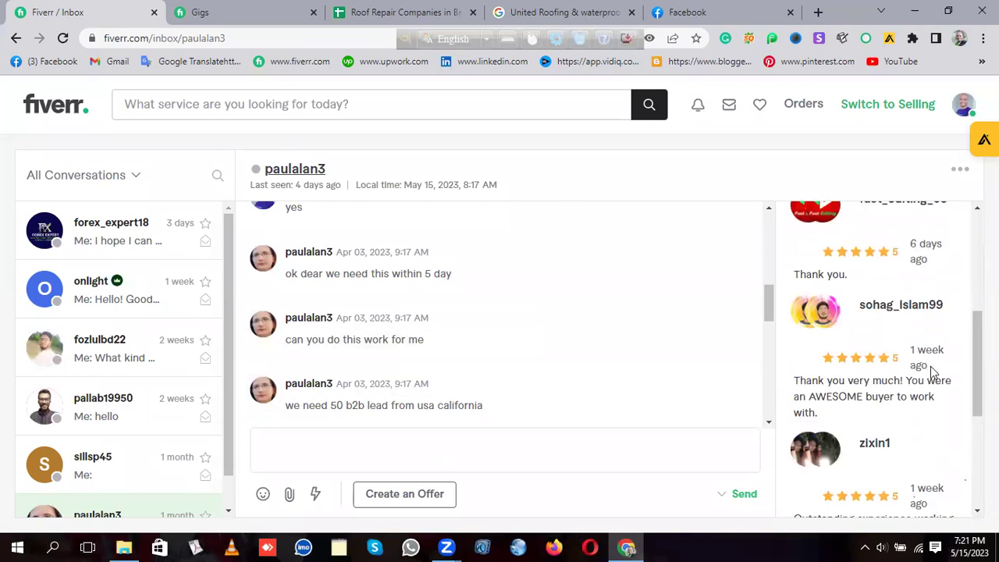
pyautogui.scroll(3, 971, 347)
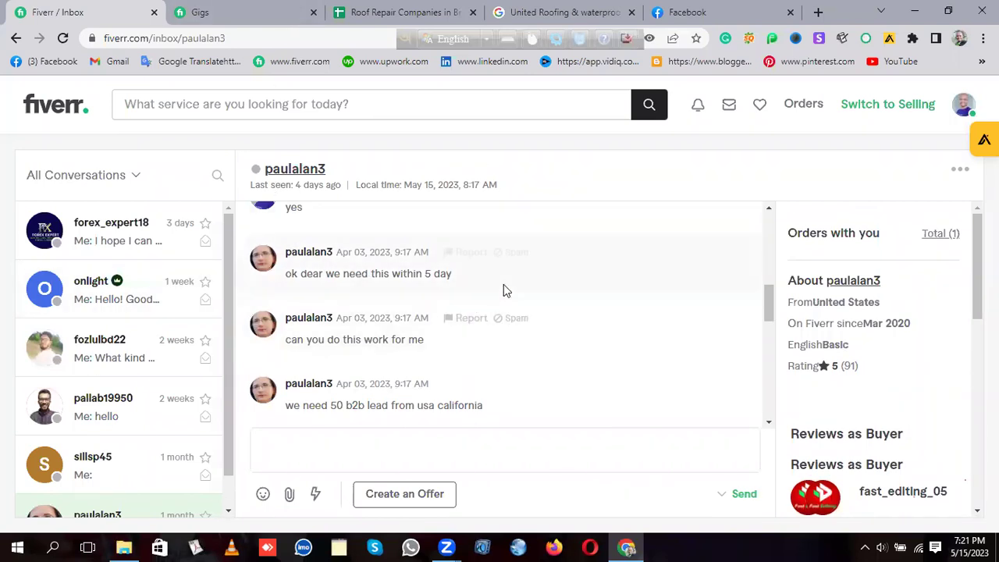
pyautogui.scroll(-1, 546, 289)
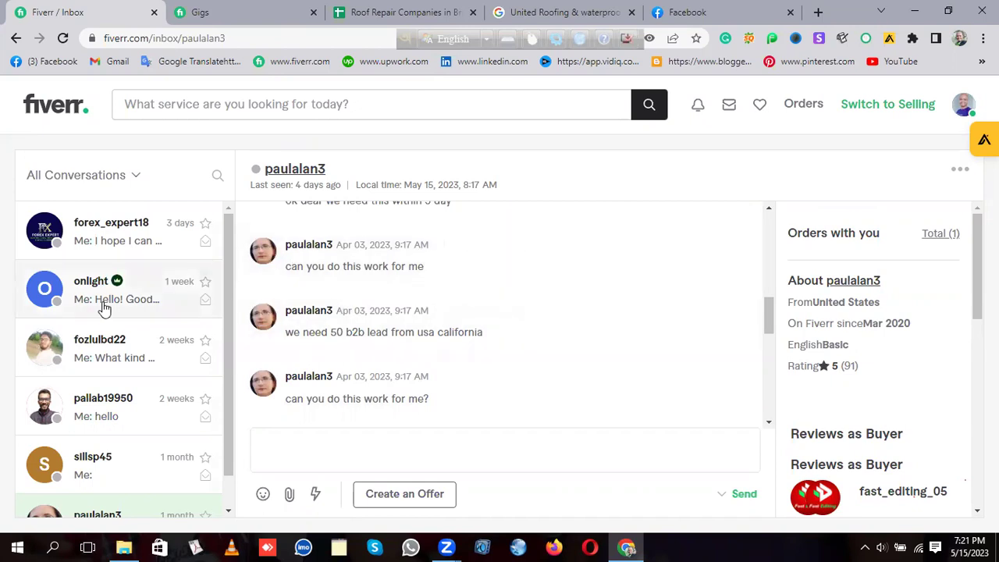
pyautogui.click(55, 305)
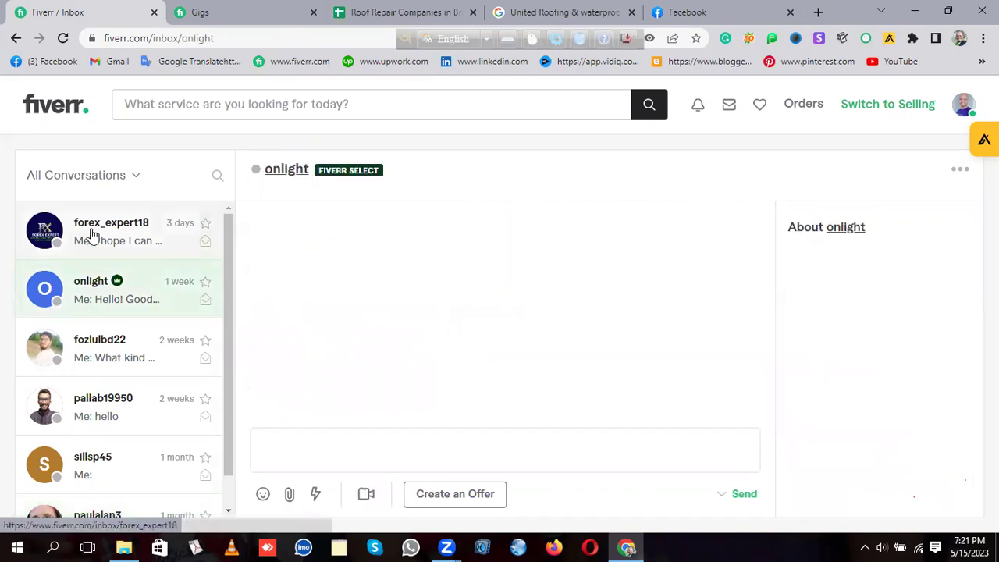
# Step: Open the Nigerian buyer's conversation and scroll up to its first message
pyautogui.click(125, 232)
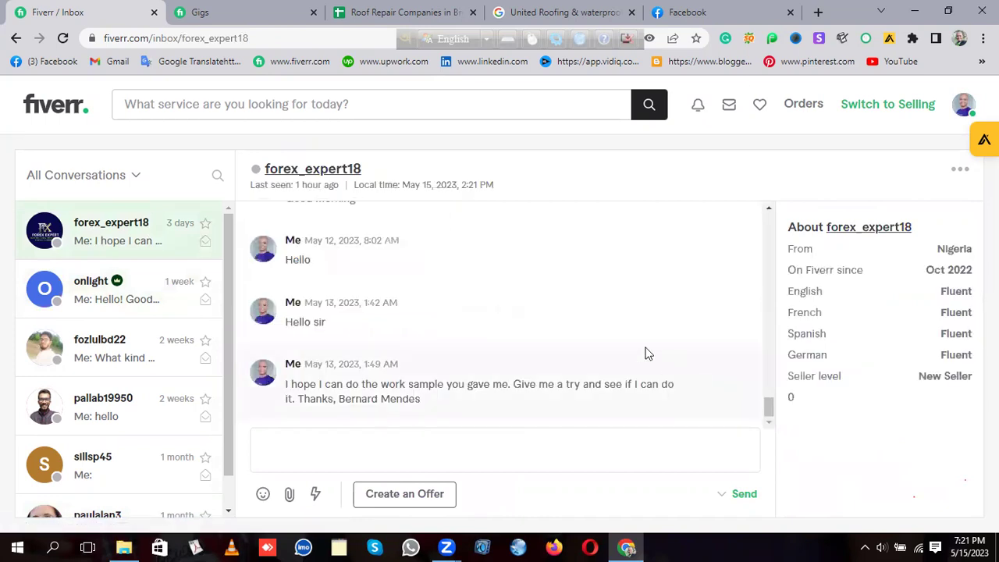
pyautogui.scroll(2, 596, 328)
pyautogui.scroll(8, 581, 317)
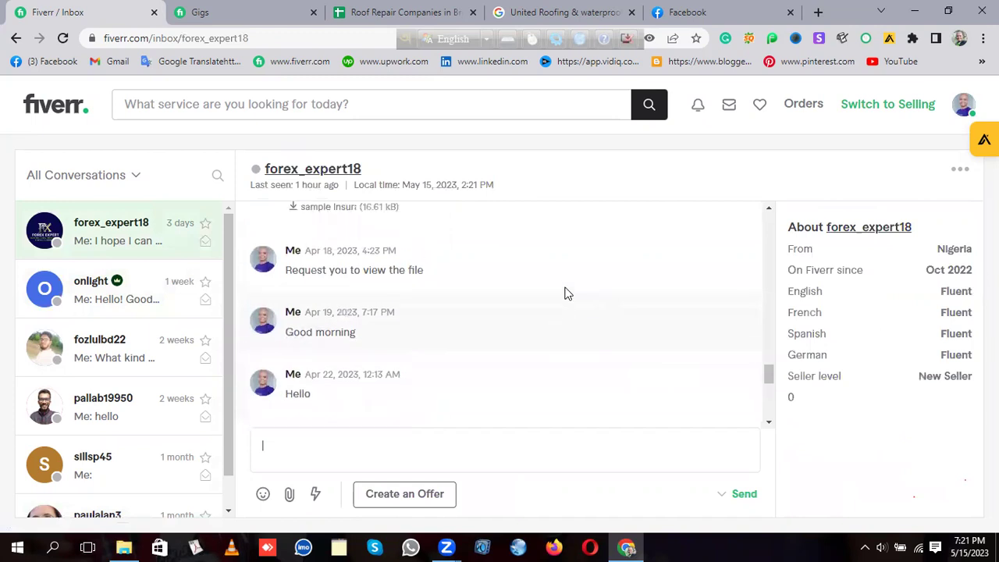
pyautogui.scroll(10, 568, 294)
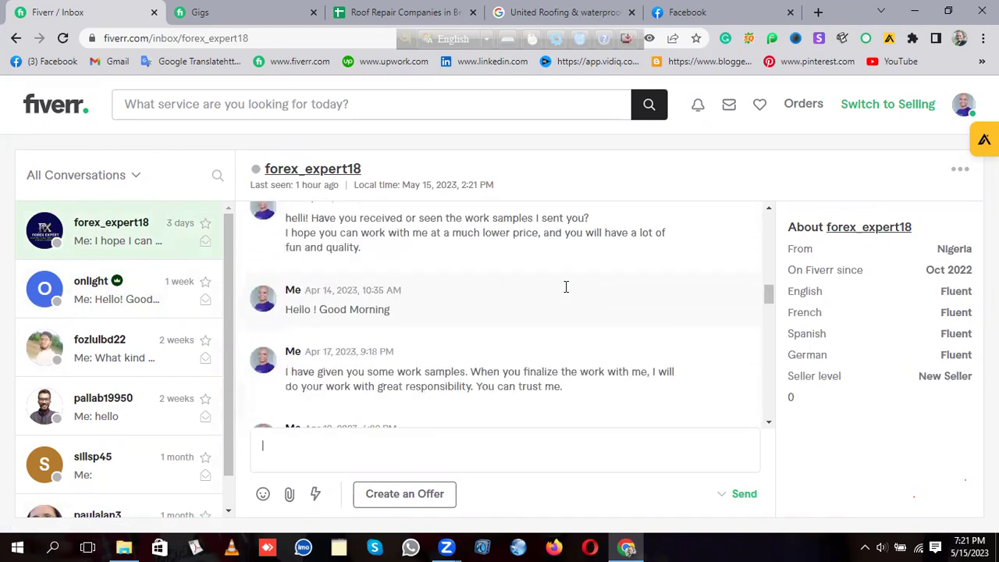
pyautogui.scroll(6, 567, 293)
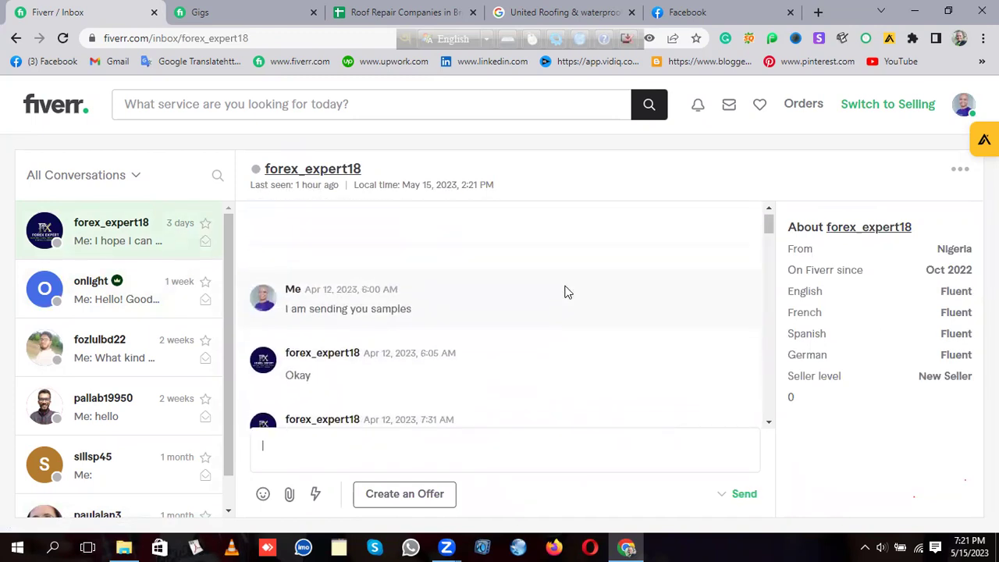
pyautogui.scroll(10, 612, 341)
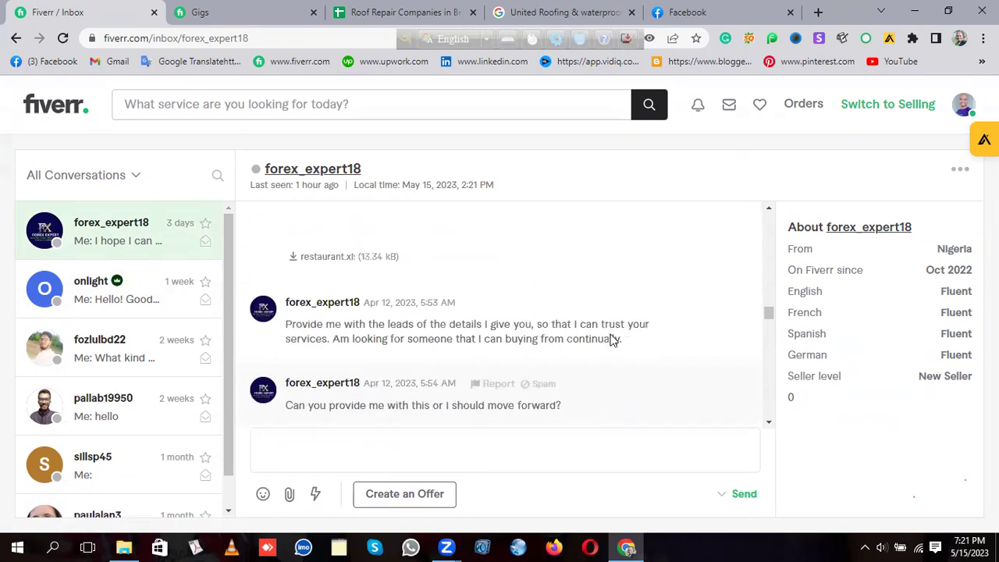
pyautogui.scroll(5, 613, 338)
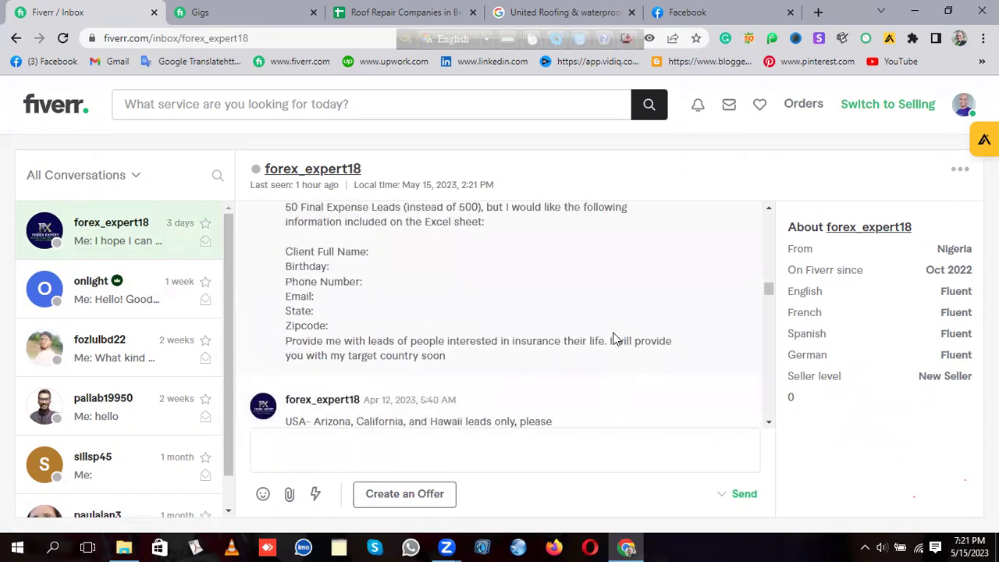
pyautogui.scroll(10, 613, 339)
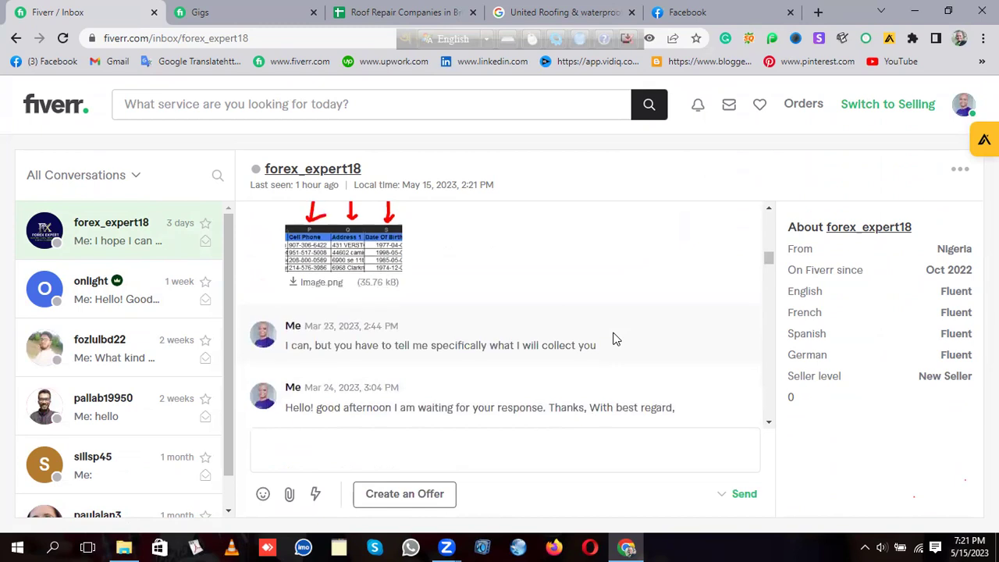
pyautogui.scroll(10, 613, 338)
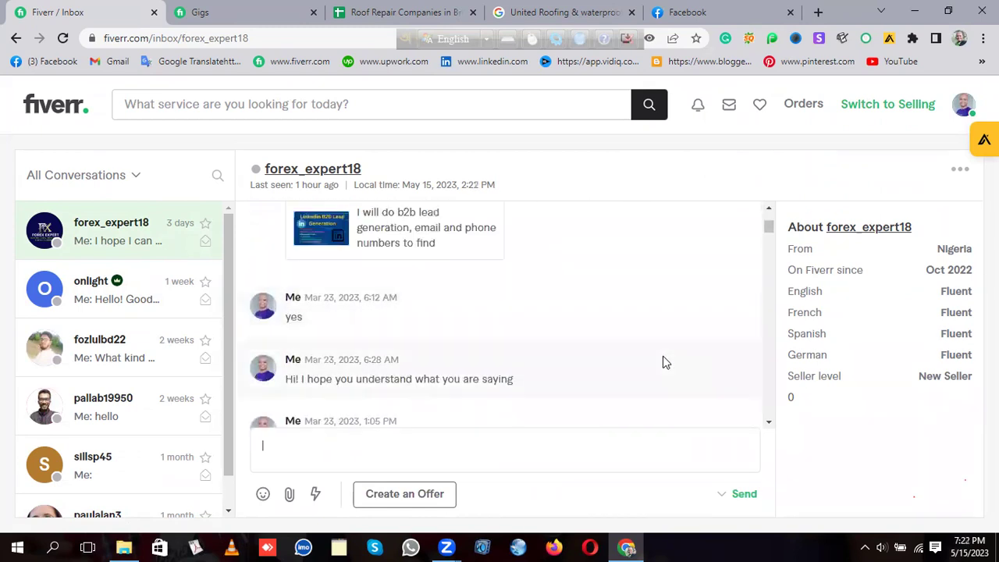
pyautogui.scroll(3, 591, 263)
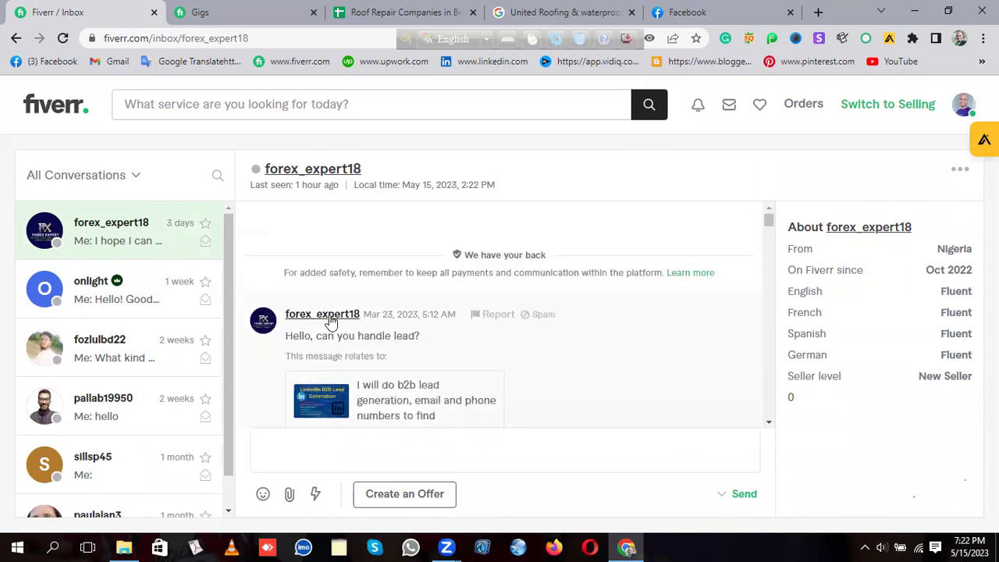
# Step: Scroll down, highlight the request for MCA leads targeting the US, then clear the selection
pyautogui.scroll(-1, 457, 353)
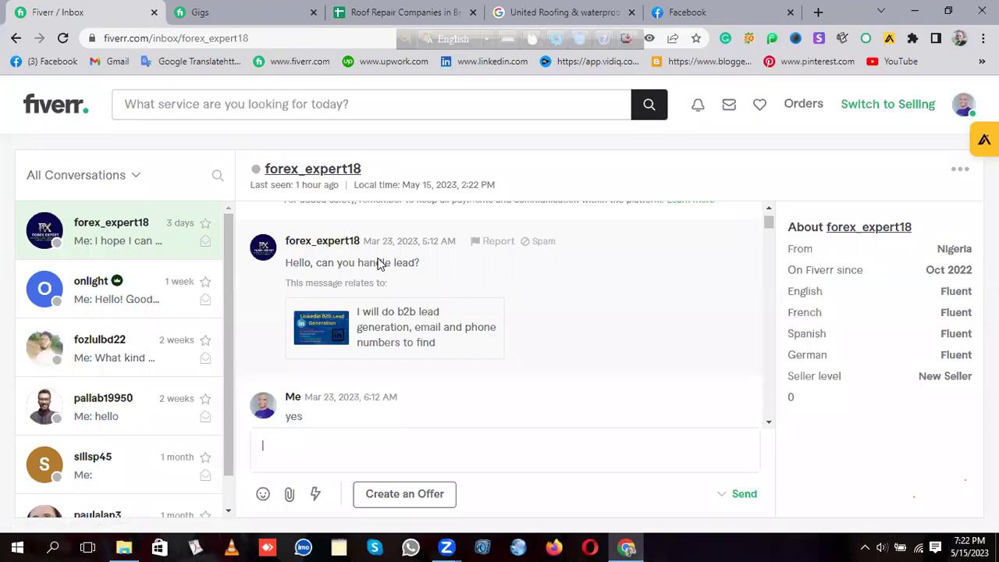
pyautogui.scroll(-1, 539, 270)
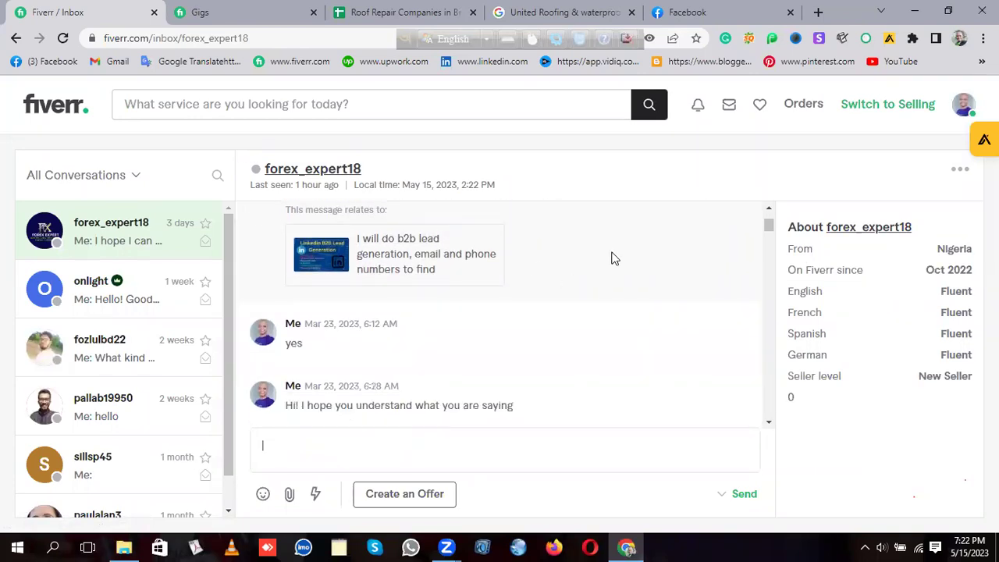
pyautogui.scroll(-1, 559, 294)
pyautogui.scroll(-2, 676, 312)
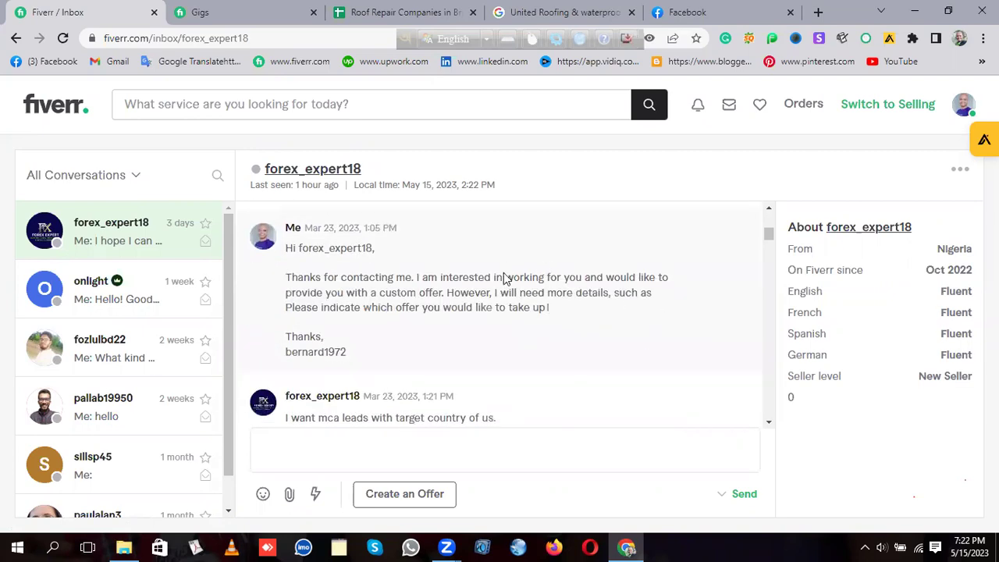
pyautogui.scroll(-2, 506, 278)
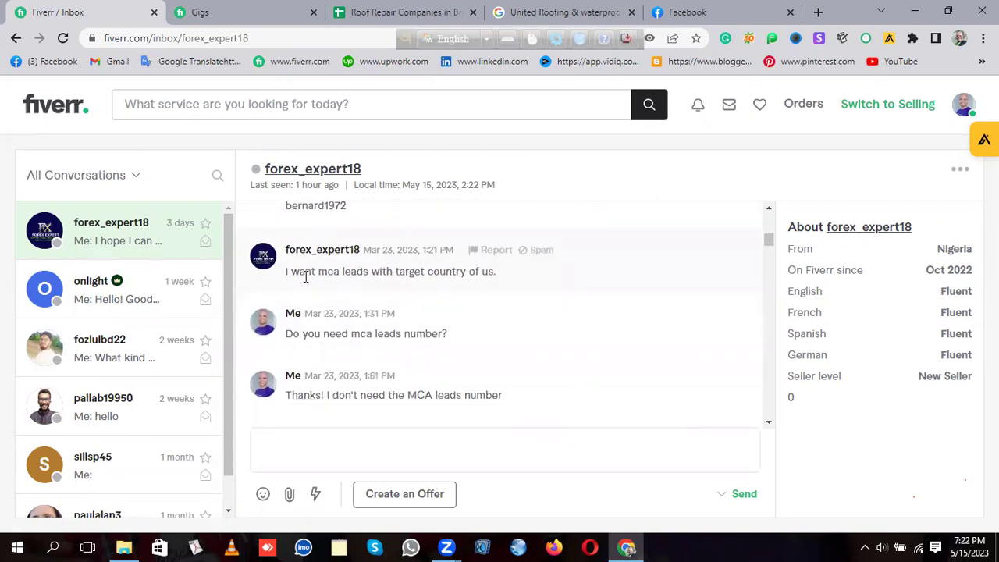
pyautogui.moveTo(318, 270); pyautogui.dragTo(498, 277)
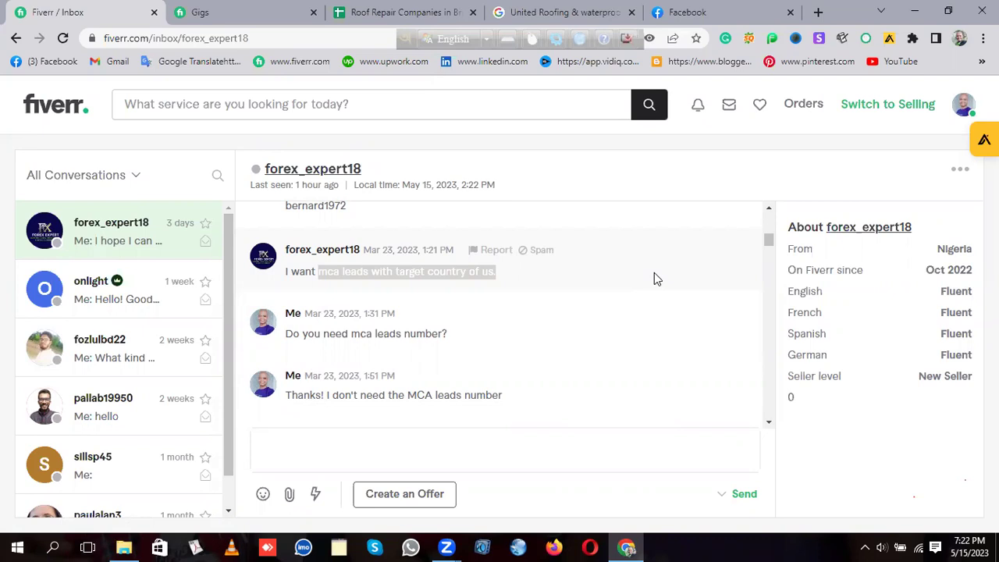
pyautogui.click(571, 270)
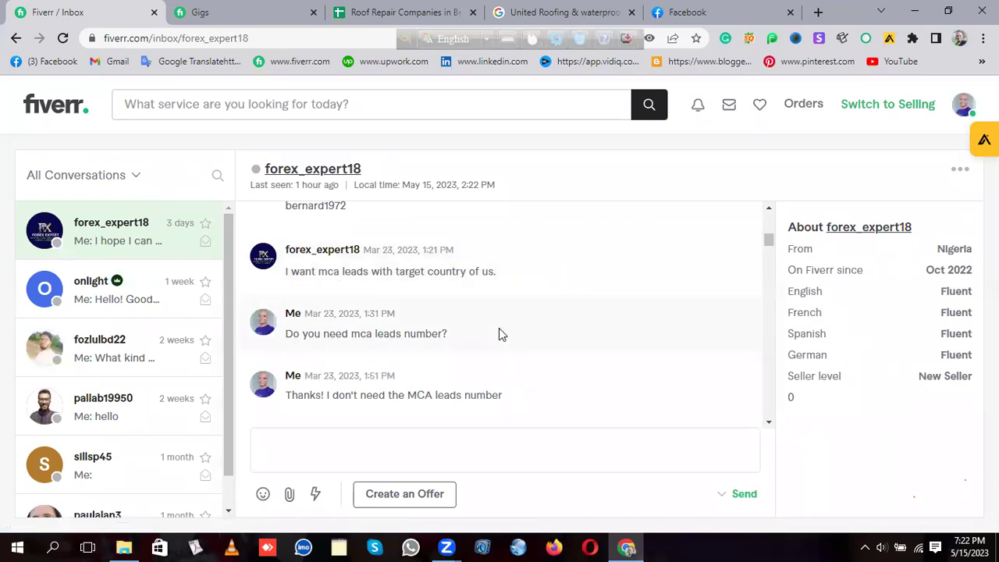
# Step: Scroll the chat and highlight the 'I want 3k lead' message
pyautogui.scroll(-3, 619, 301)
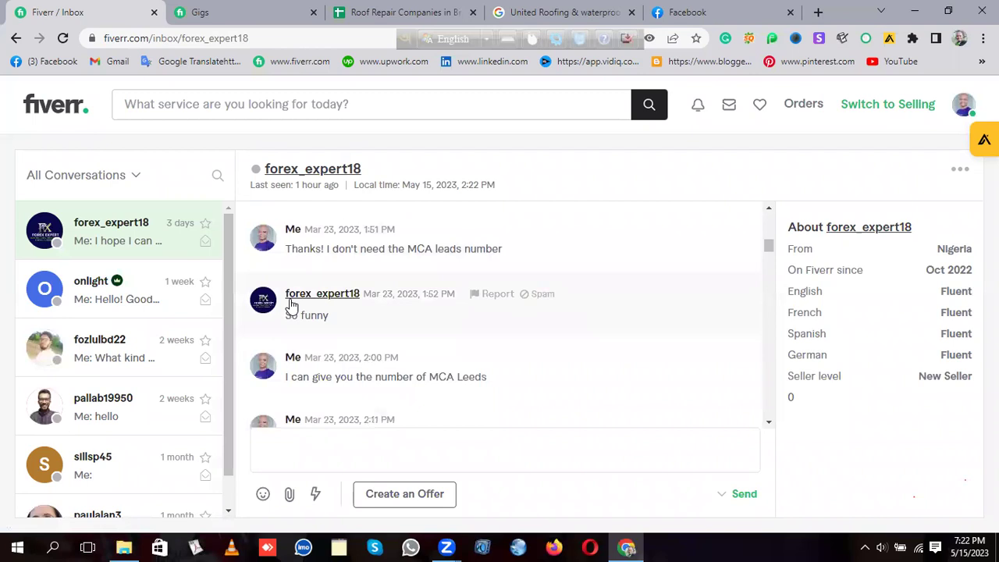
pyautogui.scroll(-1, 609, 295)
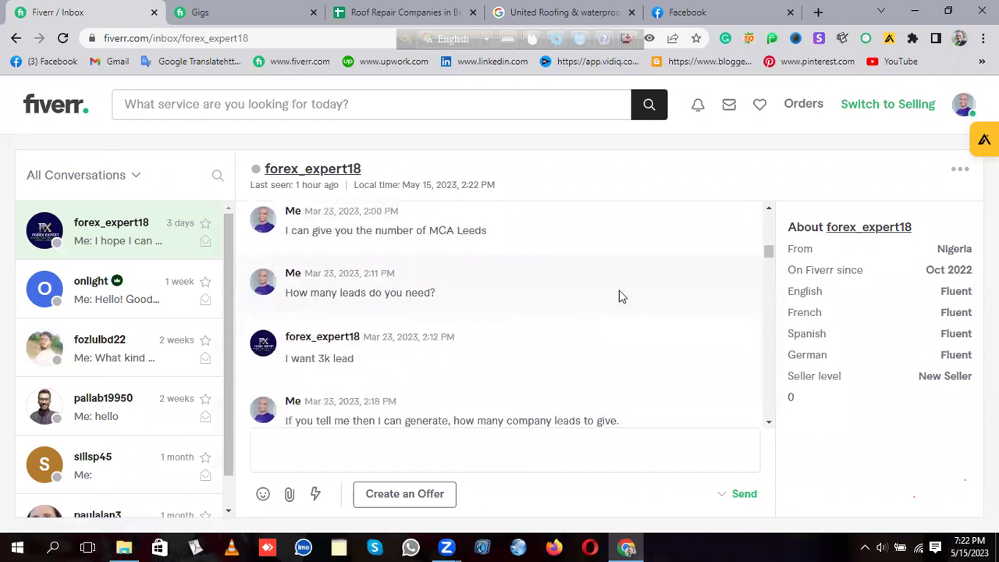
pyautogui.scroll(-2, 564, 283)
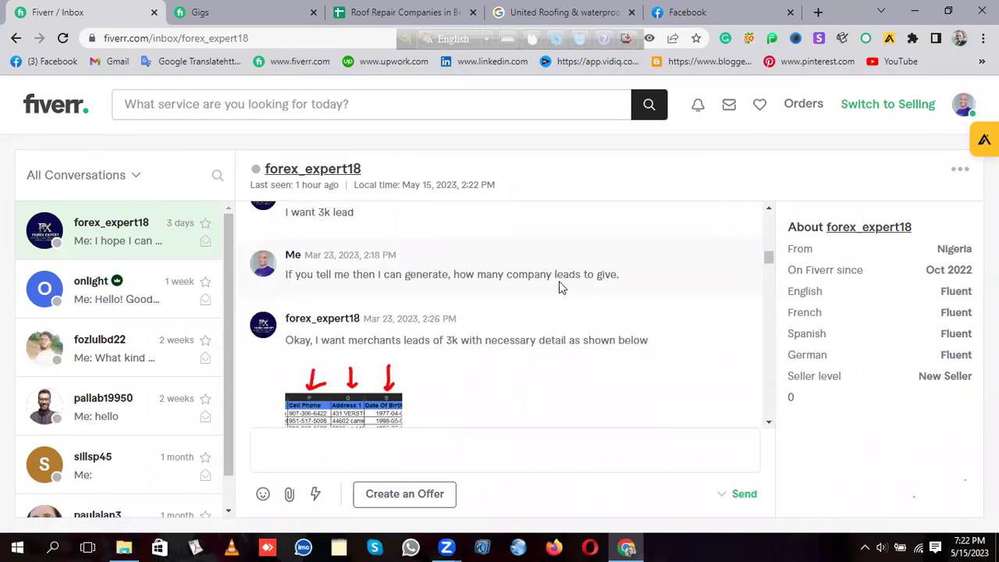
pyautogui.scroll(1, 559, 288)
pyautogui.moveTo(286, 286); pyautogui.dragTo(355, 291)
# Step: Switch to the Gigs tab, then load the fiverr.com home page in a new tab
pyautogui.click(234, 12)
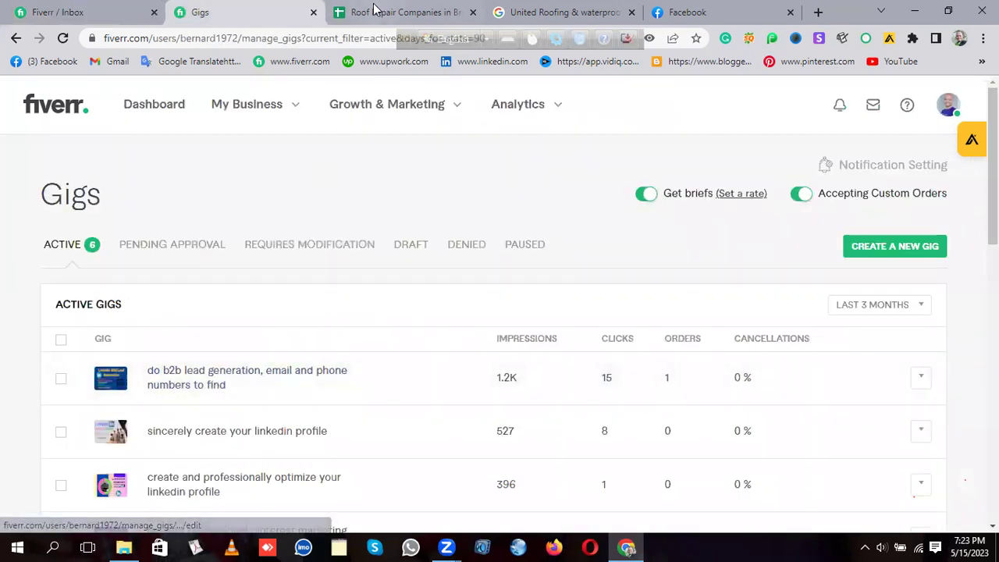
pyautogui.click(818, 13)
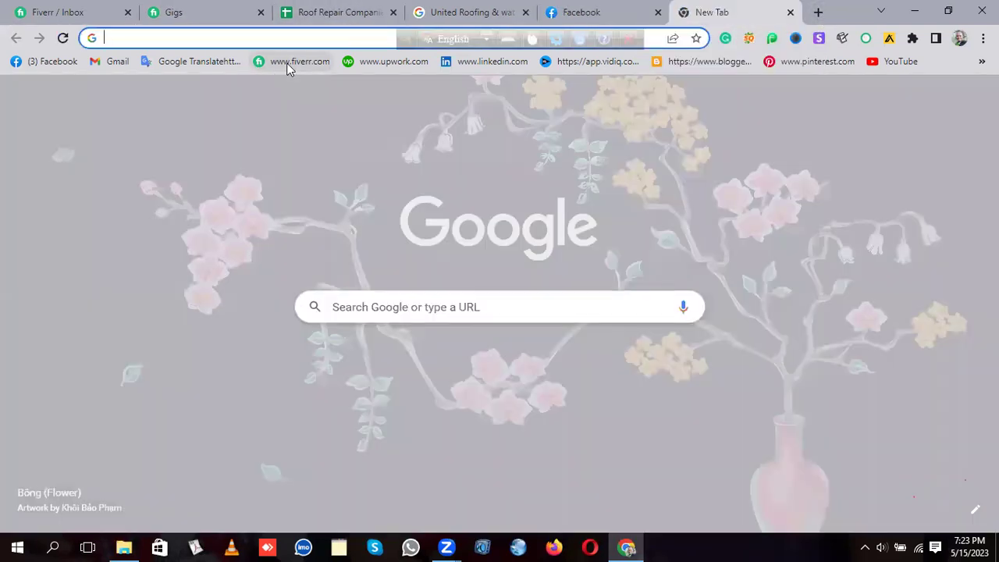
pyautogui.click(287, 62)
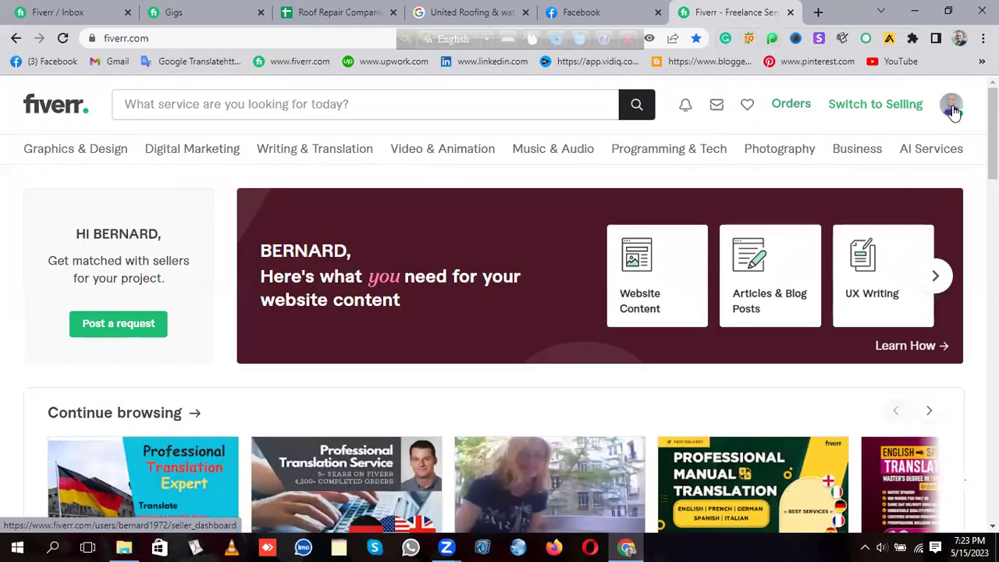
# Step: Unpin SEOquake, Email Finder by Snov.io, Apollo.io and Fiverr Seller Assistant from the toolbar
pyautogui.click(912, 37)
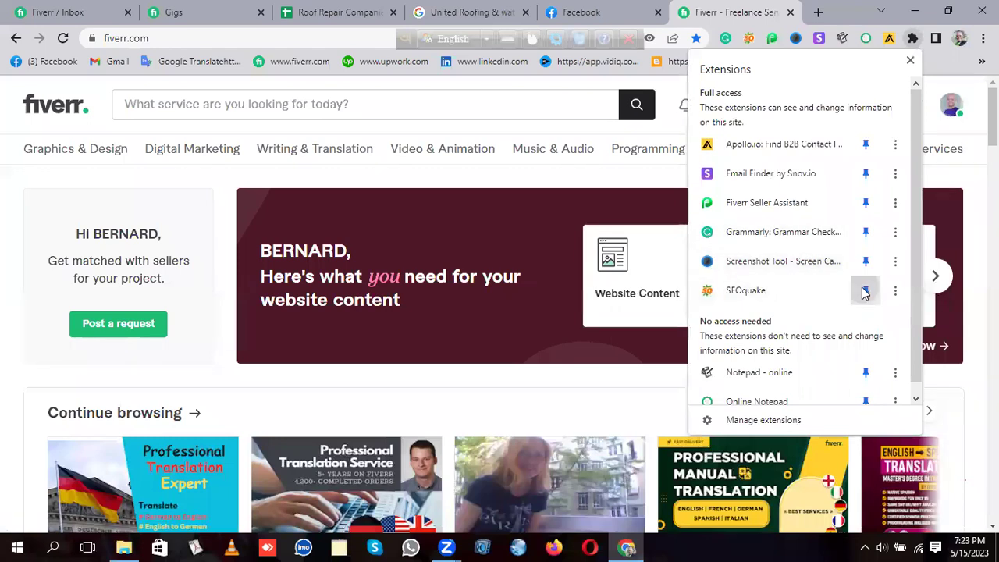
pyautogui.click(866, 291)
pyautogui.click(866, 145)
pyautogui.click(866, 174)
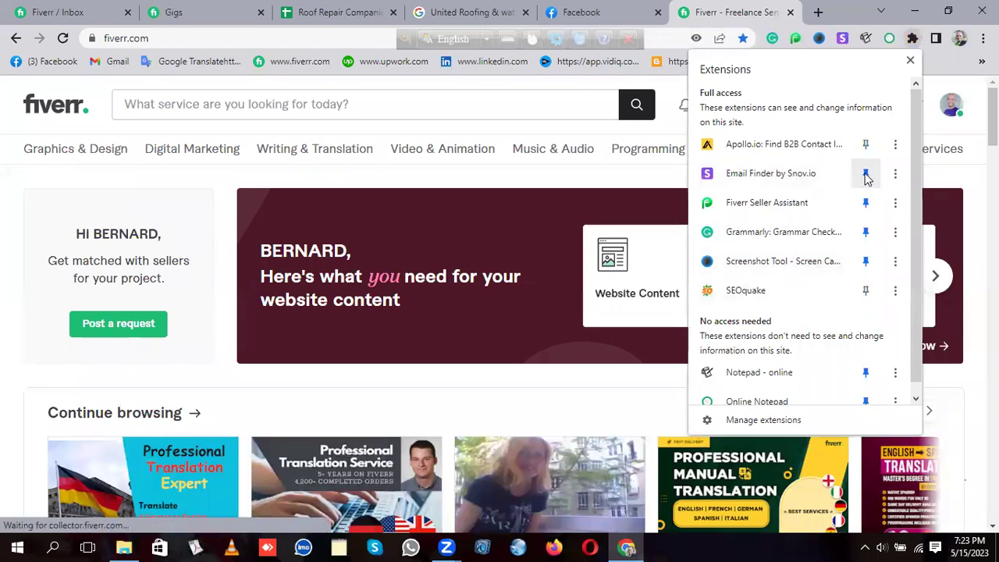
pyautogui.click(865, 203)
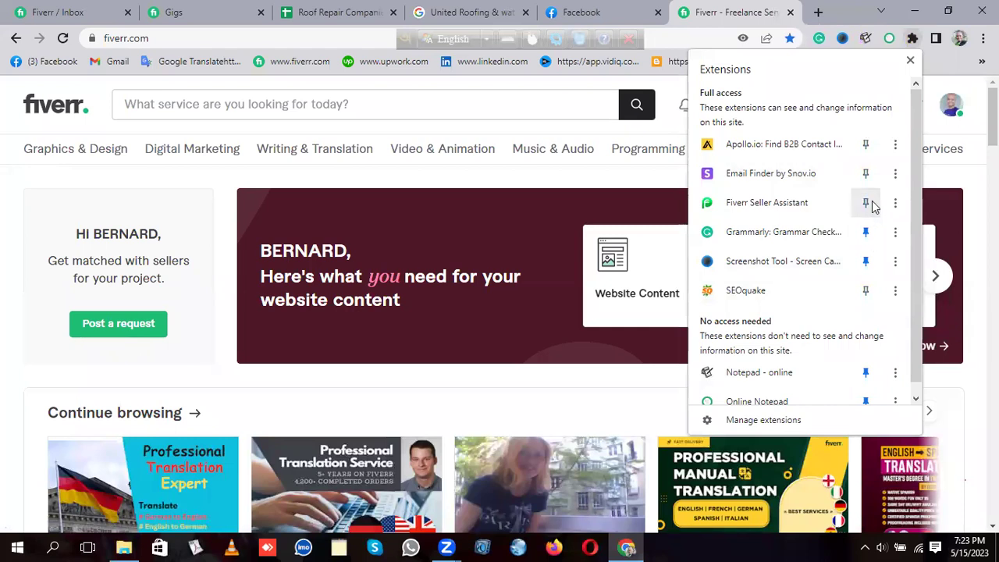
pyautogui.scroll(-1, 828, 391)
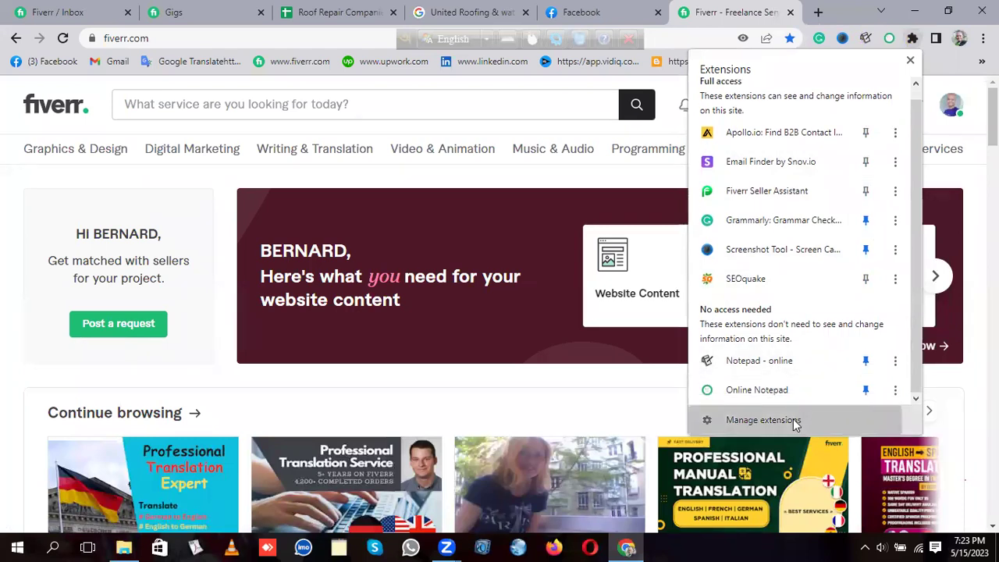
# Step: On the Extensions page, switch off Apollo.io, Snov.io Email Finder, Fiverr Seller Assistant and Google Docs Offline
pyautogui.click(794, 420)
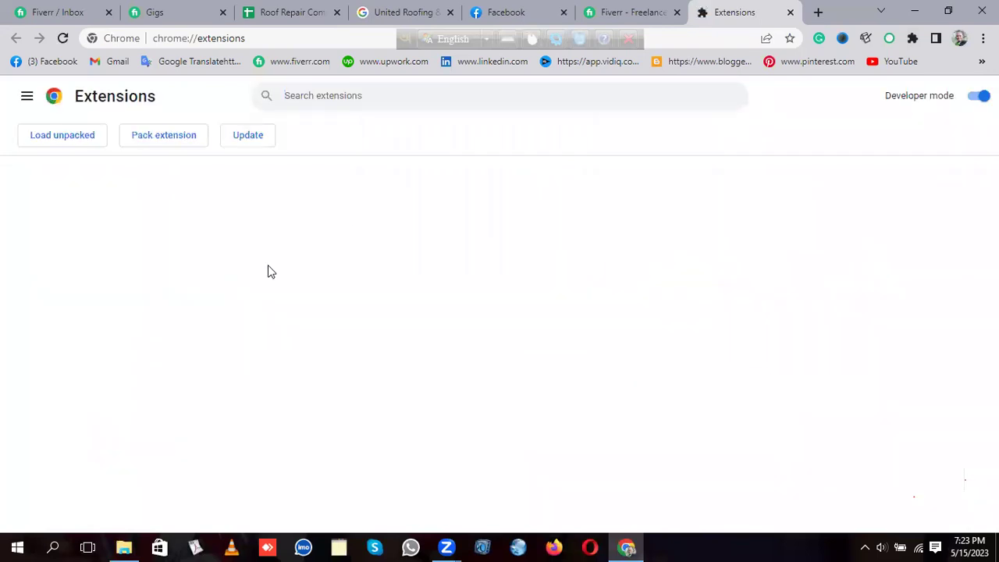
pyautogui.click(318, 308)
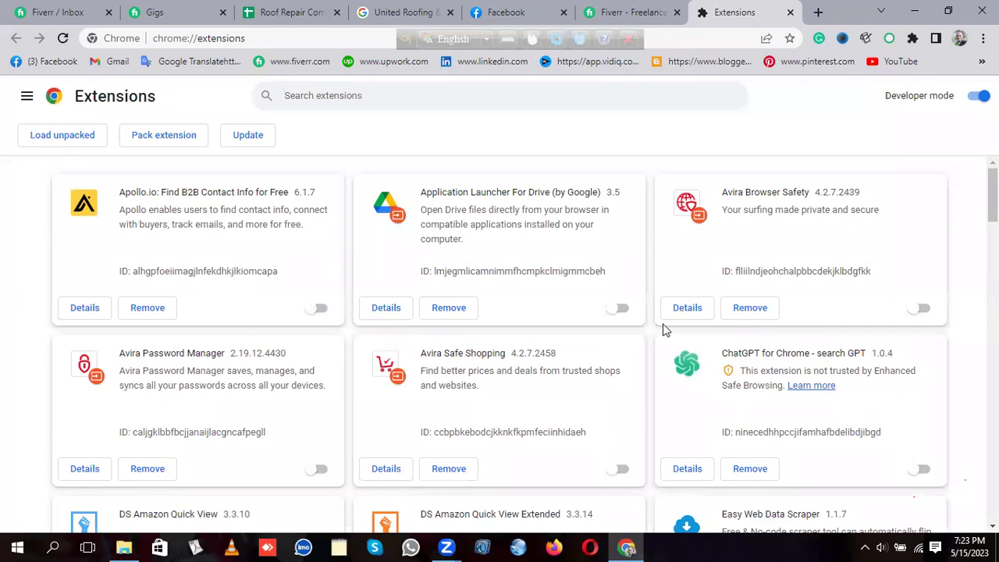
pyautogui.scroll(-5, 663, 326)
pyautogui.scroll(-3, 663, 329)
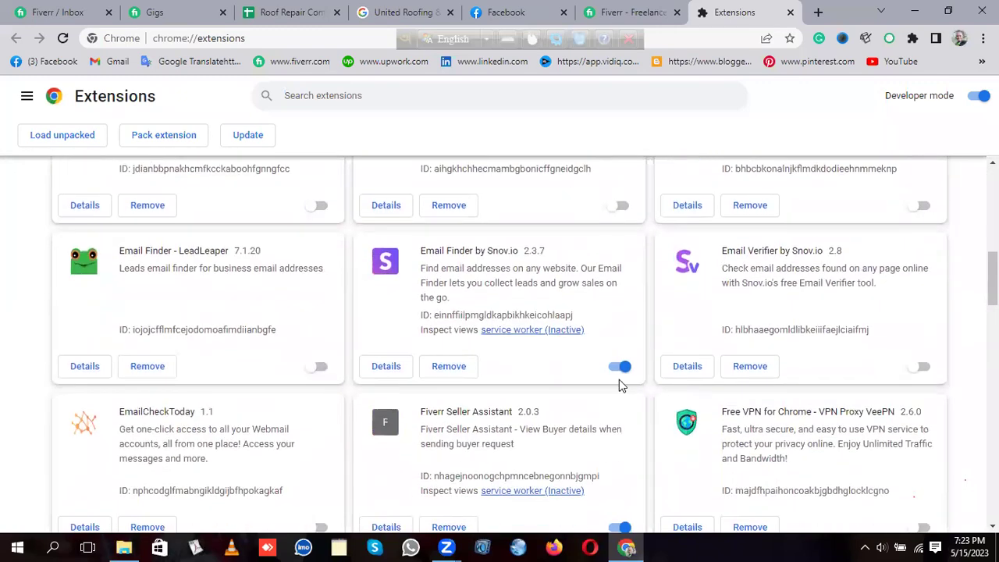
pyautogui.click(619, 367)
pyautogui.scroll(-4, 508, 353)
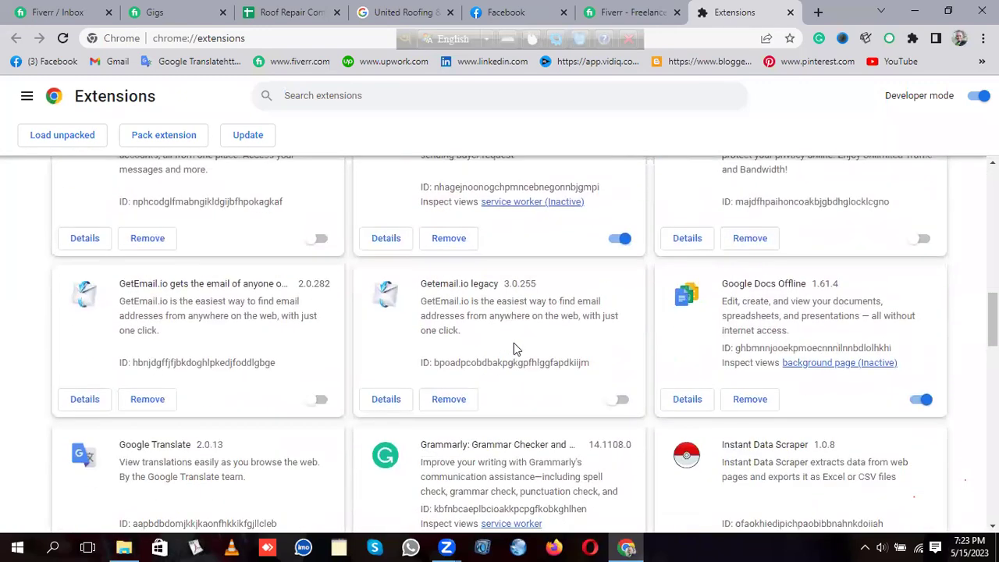
pyautogui.click(618, 235)
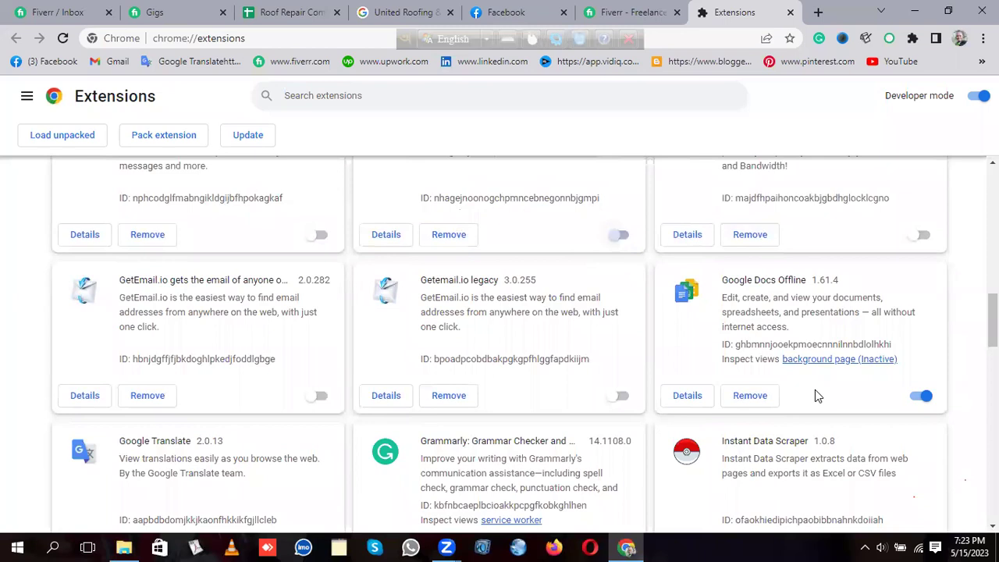
pyautogui.click(924, 397)
pyautogui.scroll(-3, 753, 363)
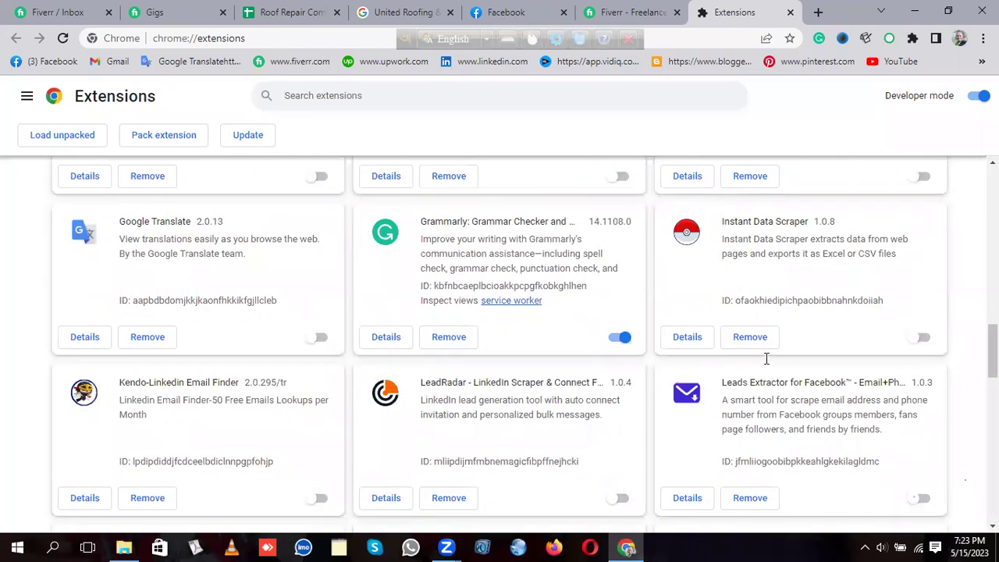
pyautogui.click(923, 177)
pyautogui.scroll(-3, 771, 298)
pyautogui.scroll(-5, 772, 298)
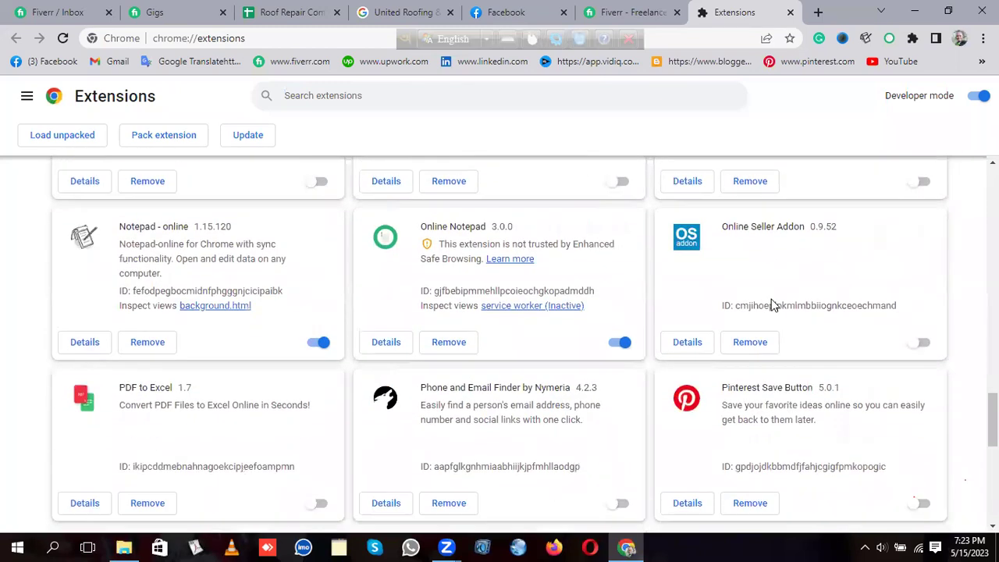
# Step: Close the Extensions page, go to your own seller profile and scroll through its active gigs
pyautogui.click(791, 11)
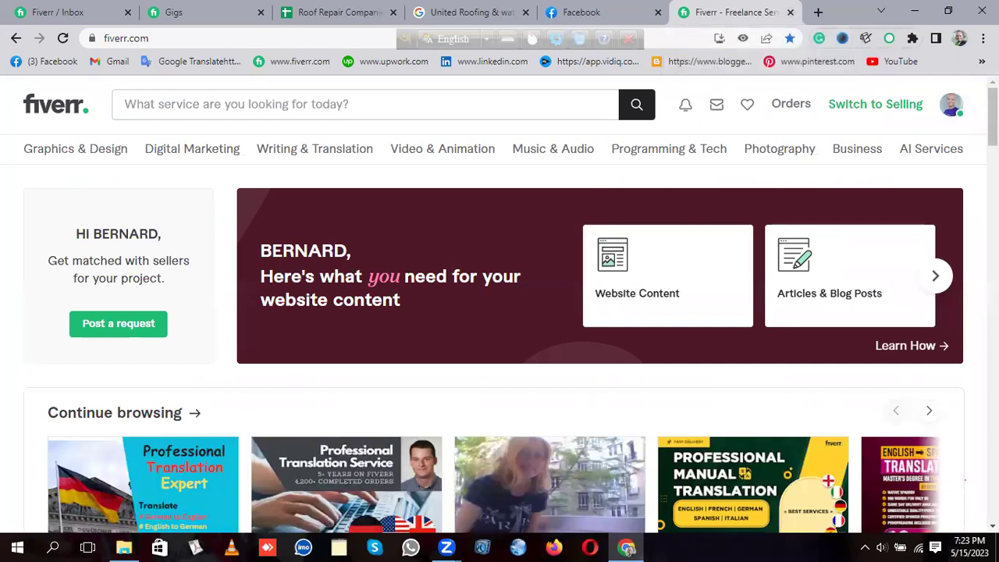
pyautogui.click(951, 111)
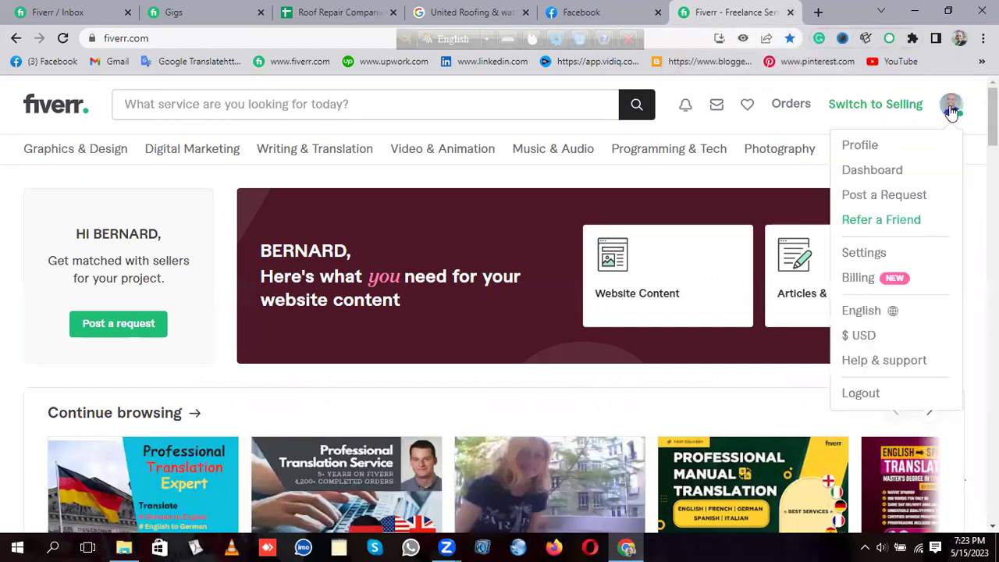
pyautogui.click(867, 152)
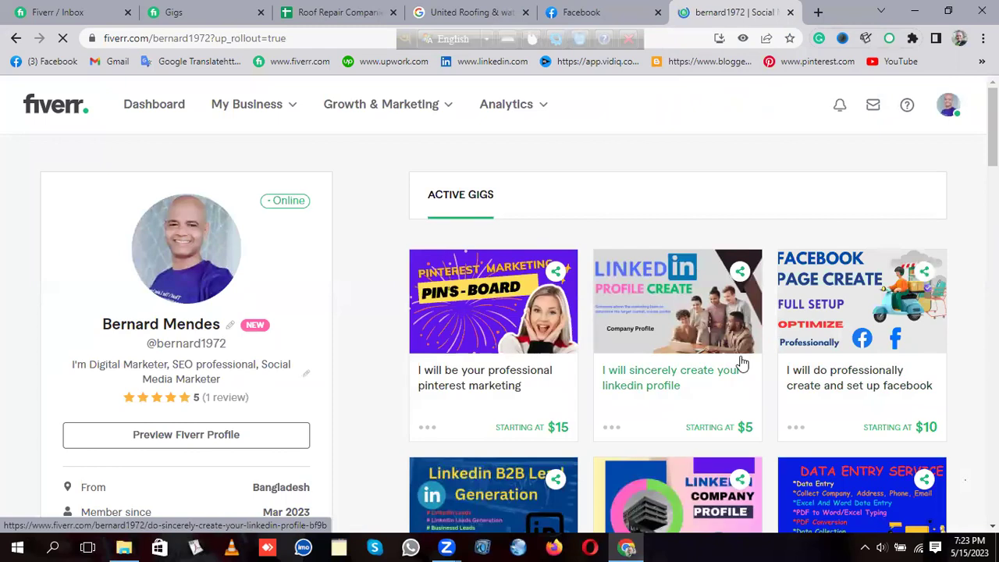
pyautogui.scroll(-1, 629, 383)
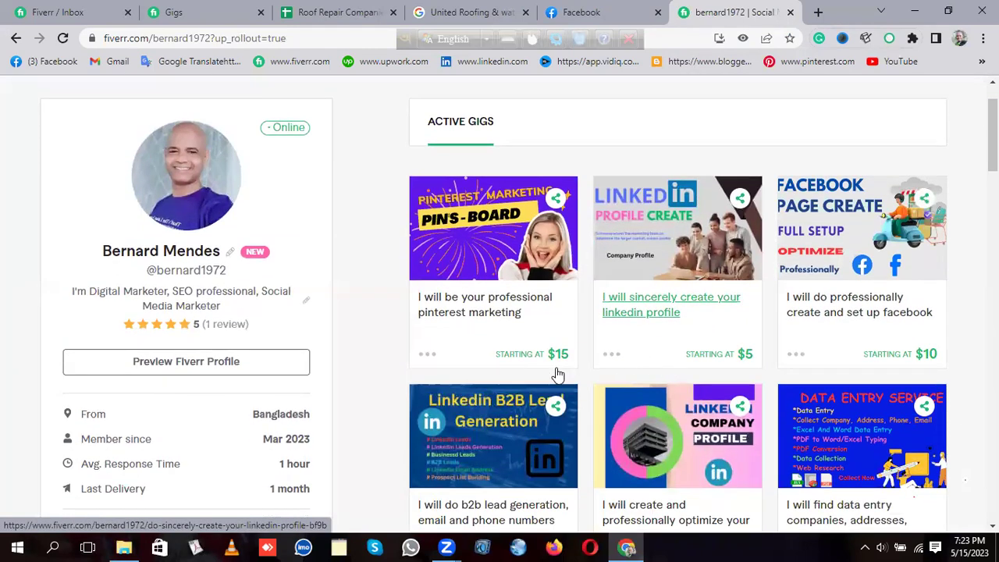
pyautogui.scroll(-1, 560, 375)
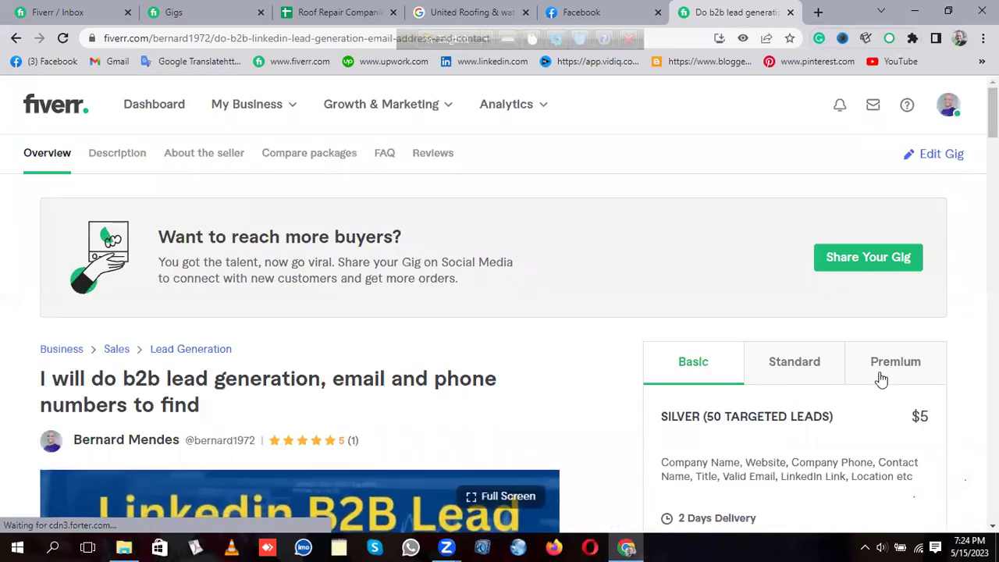
# Step: Compare the b2b lead gig's Basic $5, Standard $45 and Premium $95 packages
pyautogui.scroll(-2, 833, 375)
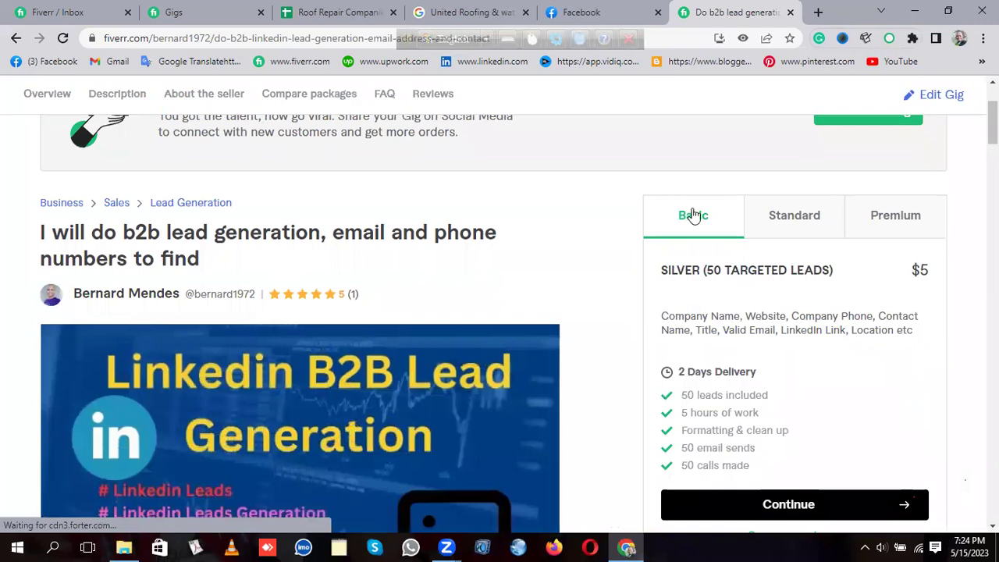
pyautogui.click(804, 227)
pyautogui.click(910, 226)
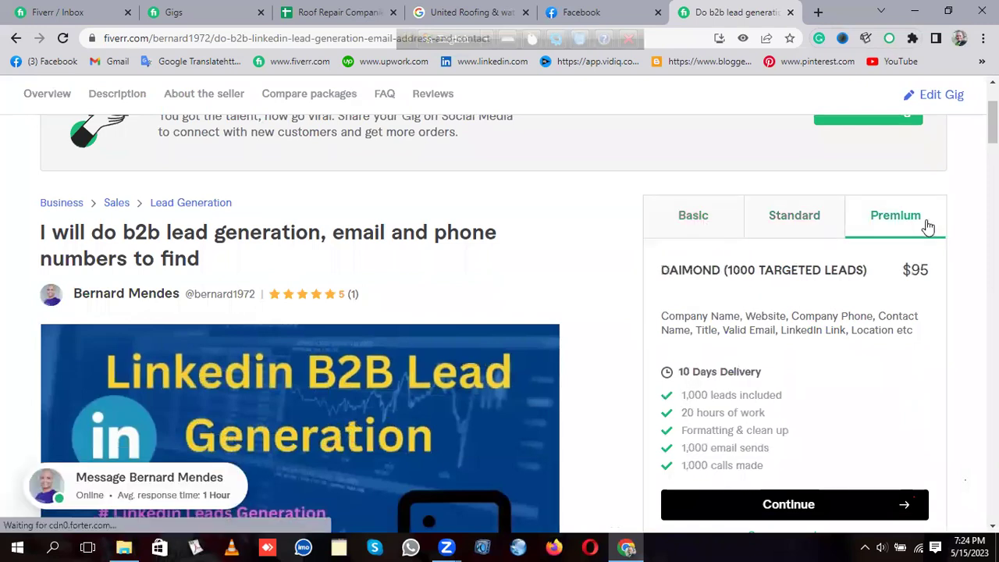
pyautogui.click(685, 222)
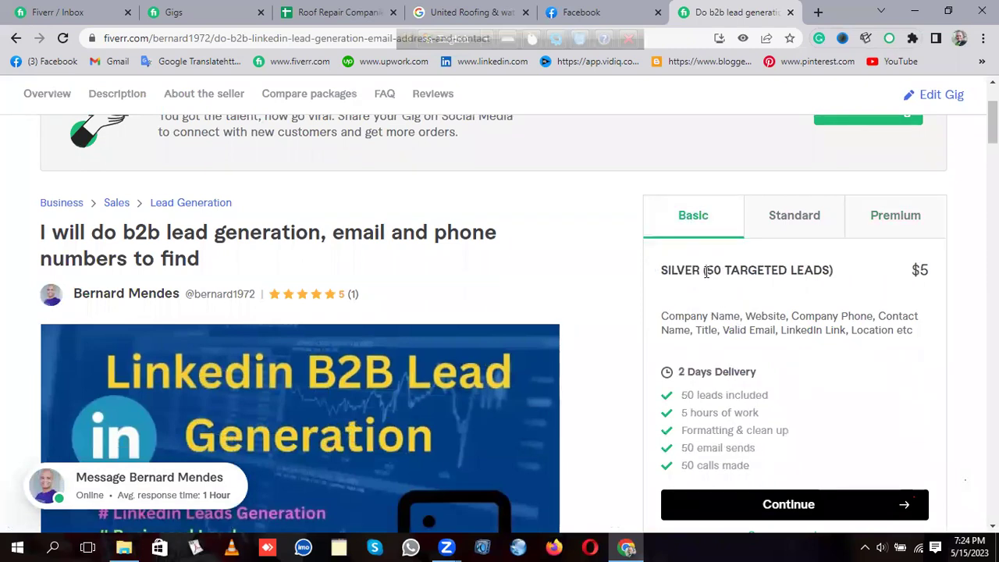
pyautogui.click(788, 217)
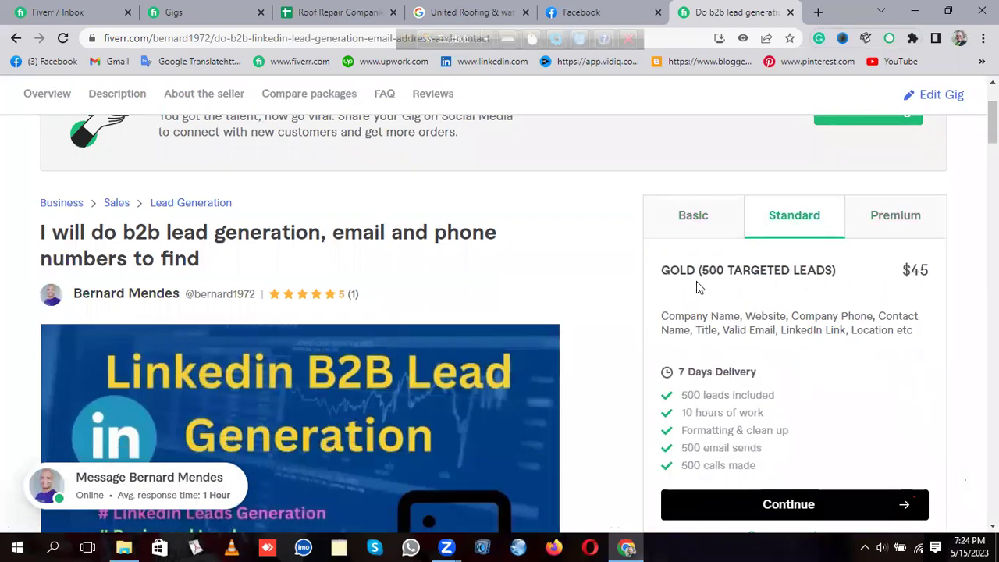
pyautogui.click(905, 222)
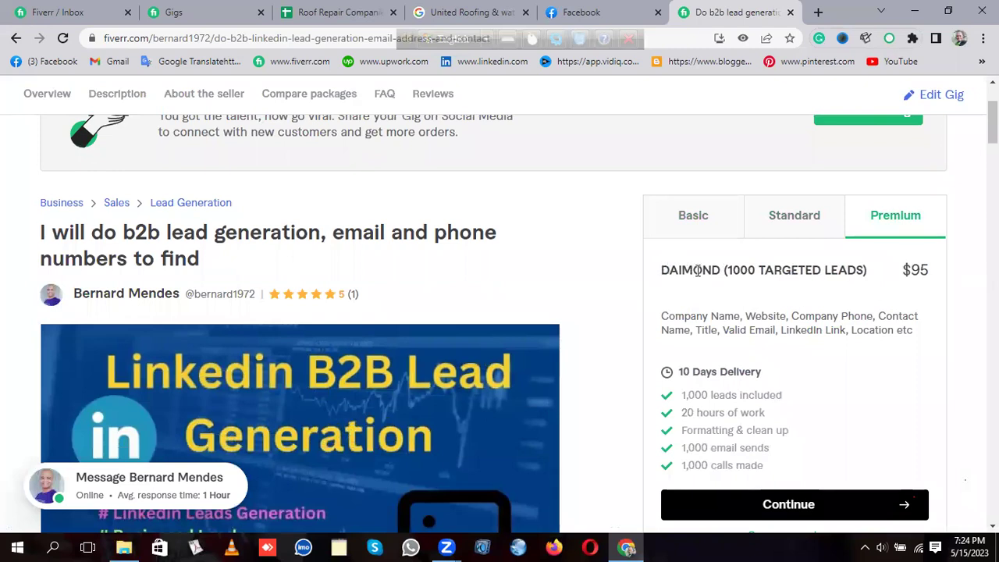
# Step: Highlight '1000 TARGETED LEADS' in the Premium title, then return to the manage gigs list
pyautogui.moveTo(731, 269); pyautogui.dragTo(859, 269)
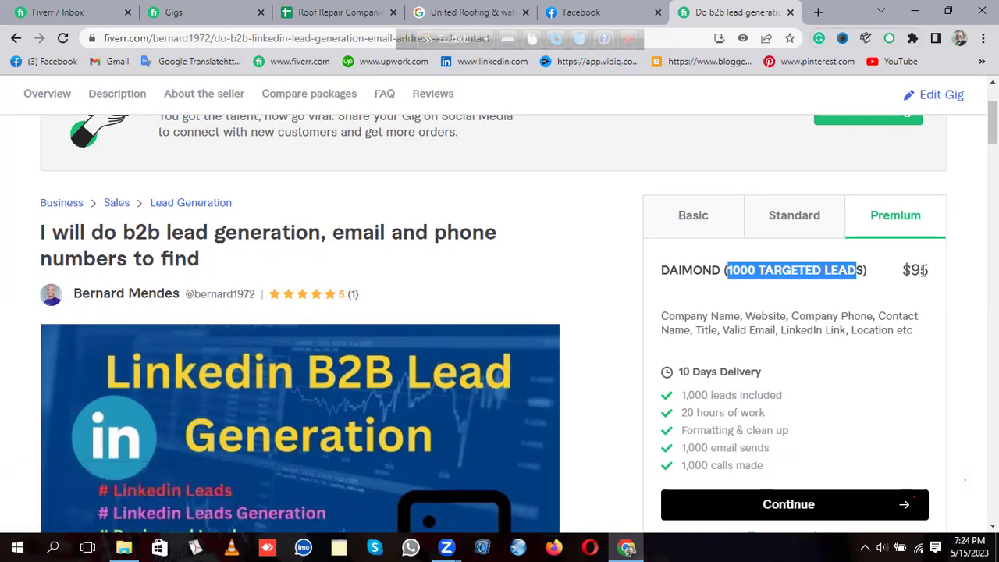
pyautogui.click(595, 100)
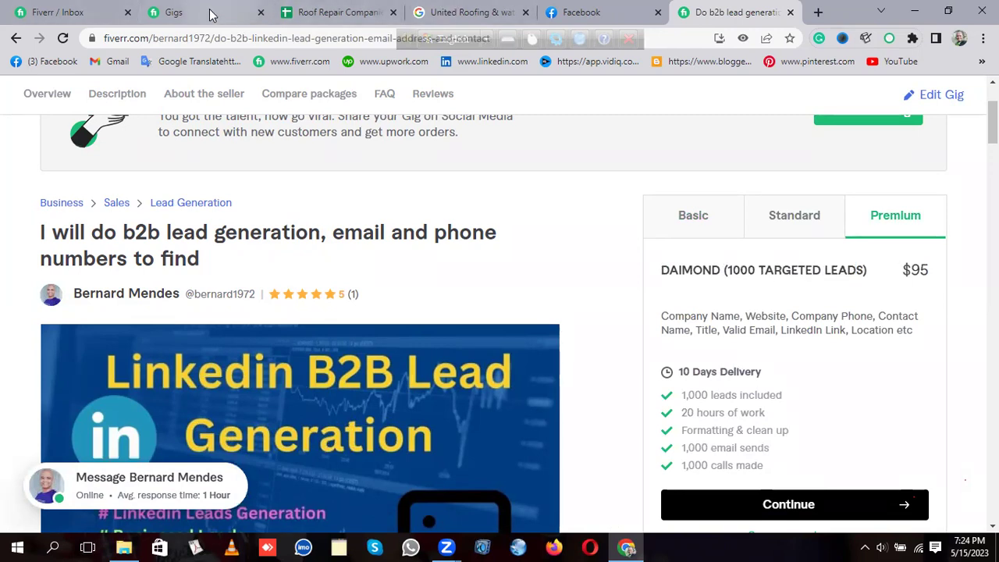
pyautogui.click(211, 13)
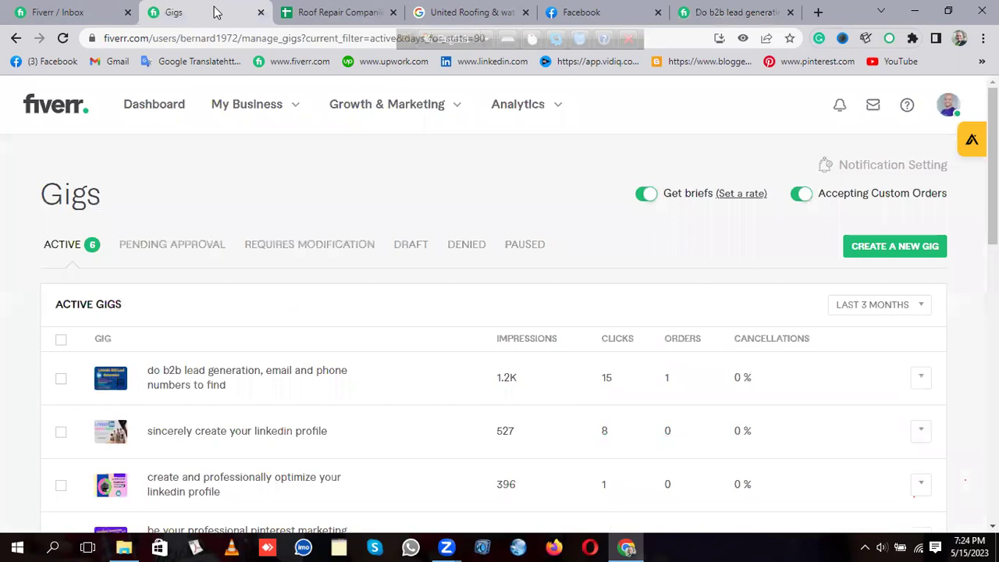
# Step: Open the lead client's Inbox conversation and view its image.png sample of required lead columns
pyautogui.click(92, 12)
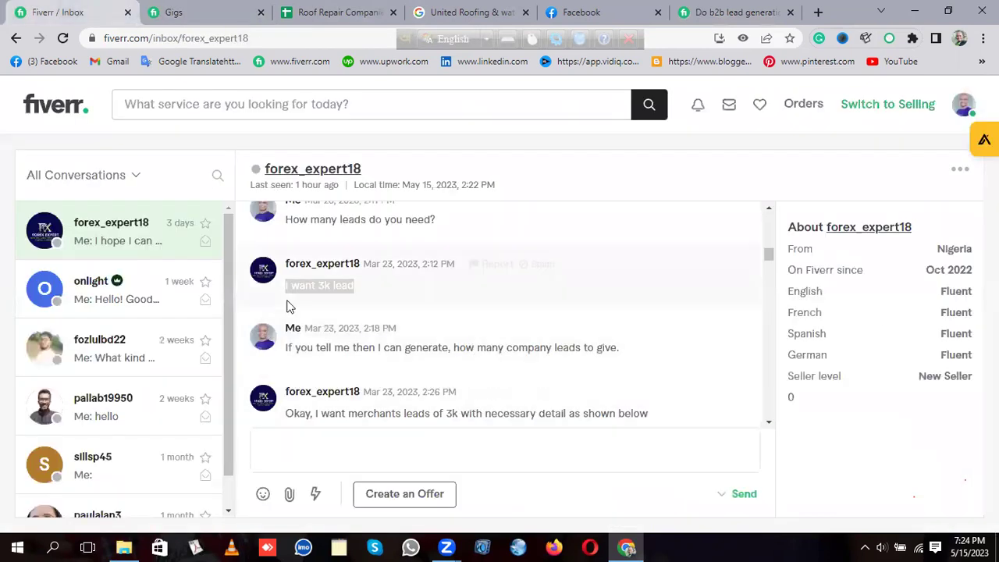
pyautogui.click(393, 293)
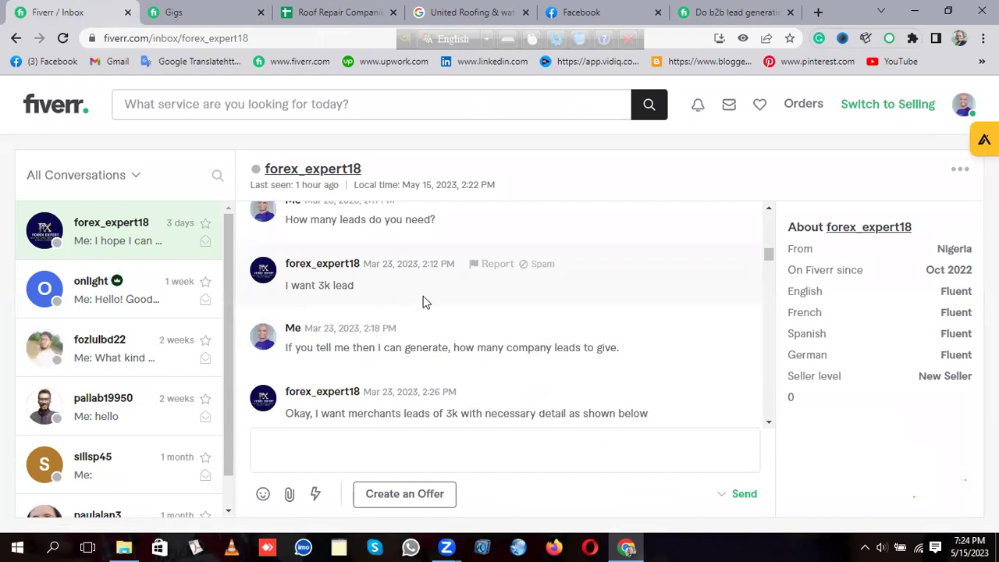
pyautogui.scroll(-2, 624, 298)
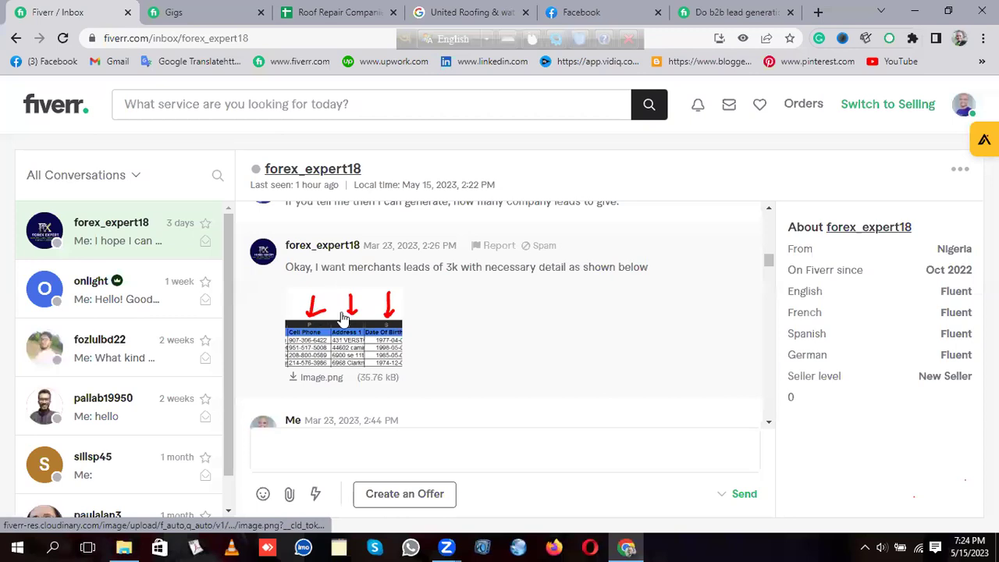
pyautogui.click(337, 333)
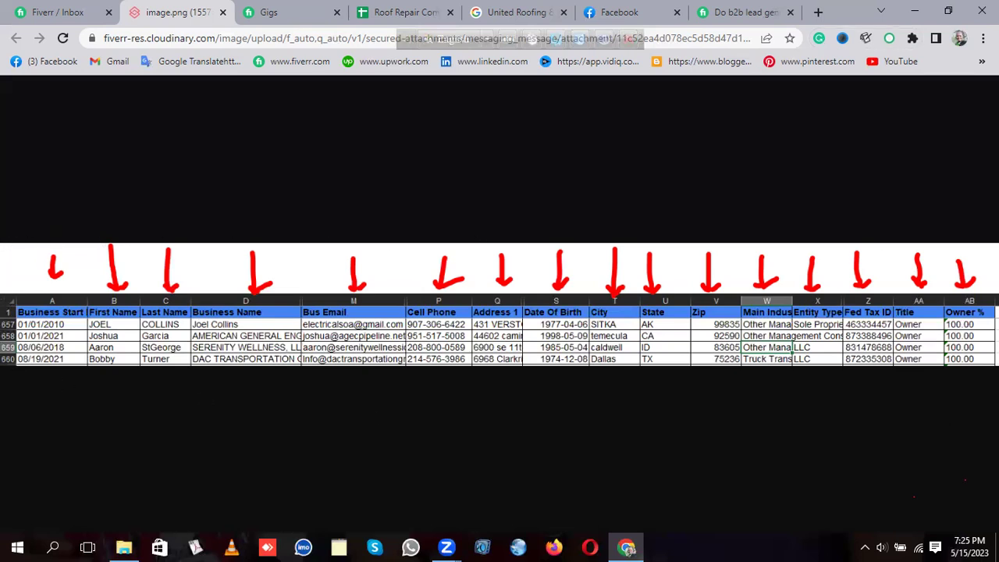
# Step: Close the image.png tab and scroll the thread past the April messages to the May replies
pyautogui.click(224, 12)
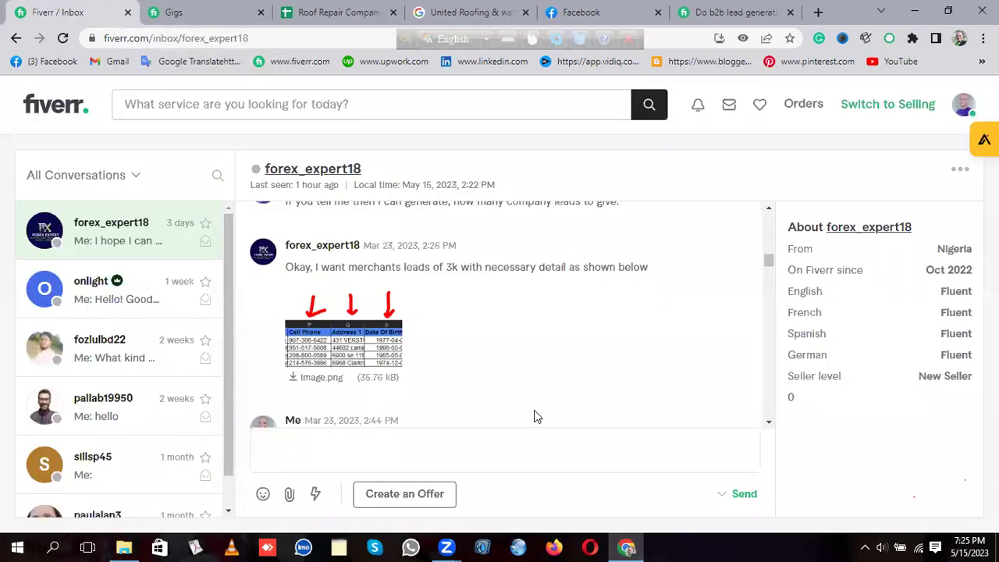
pyautogui.scroll(-3, 569, 331)
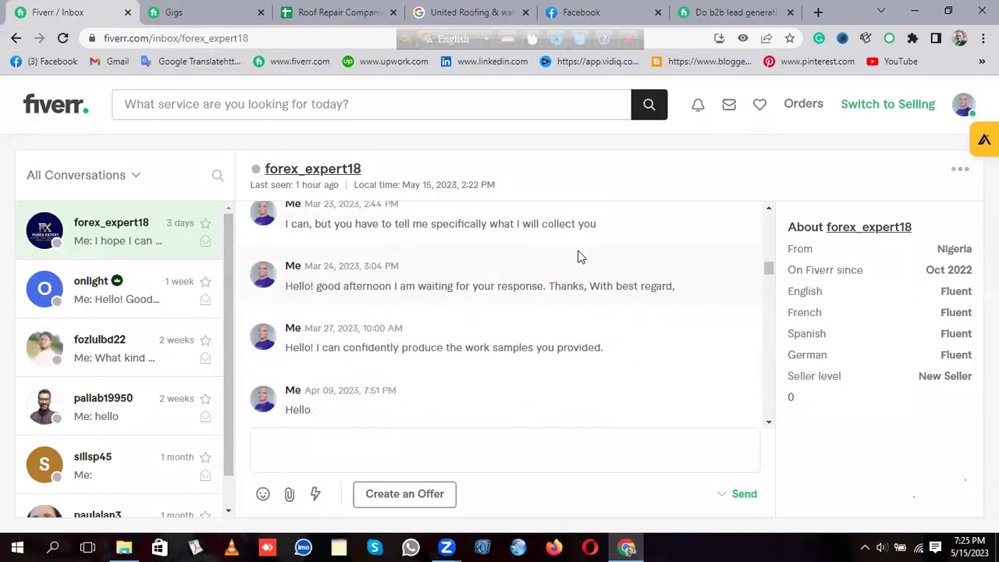
pyautogui.scroll(-1, 533, 315)
pyautogui.scroll(-3, 590, 314)
pyautogui.scroll(-5, 595, 316)
pyautogui.scroll(3, 600, 315)
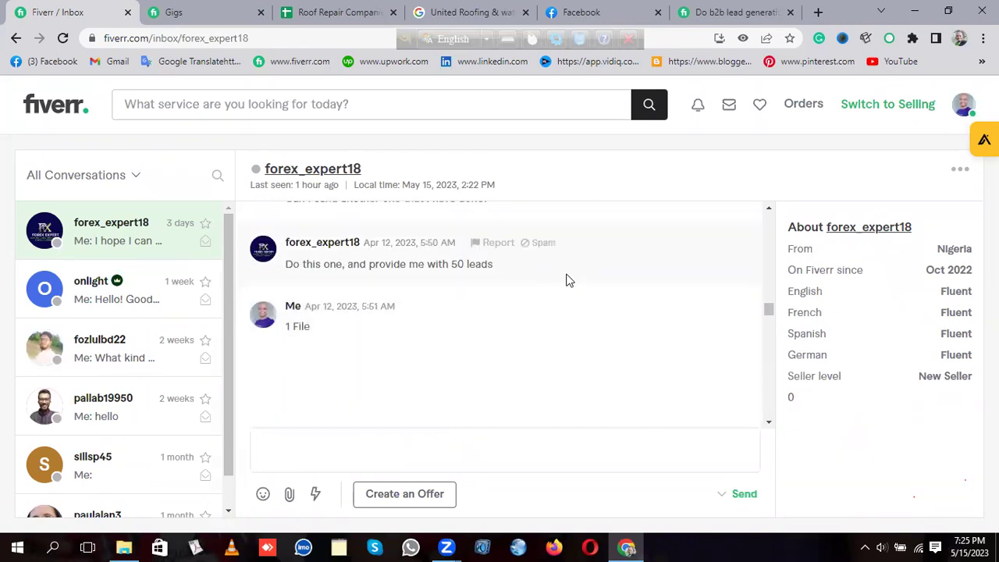
pyautogui.scroll(-3, 574, 280)
pyautogui.scroll(-10, 577, 280)
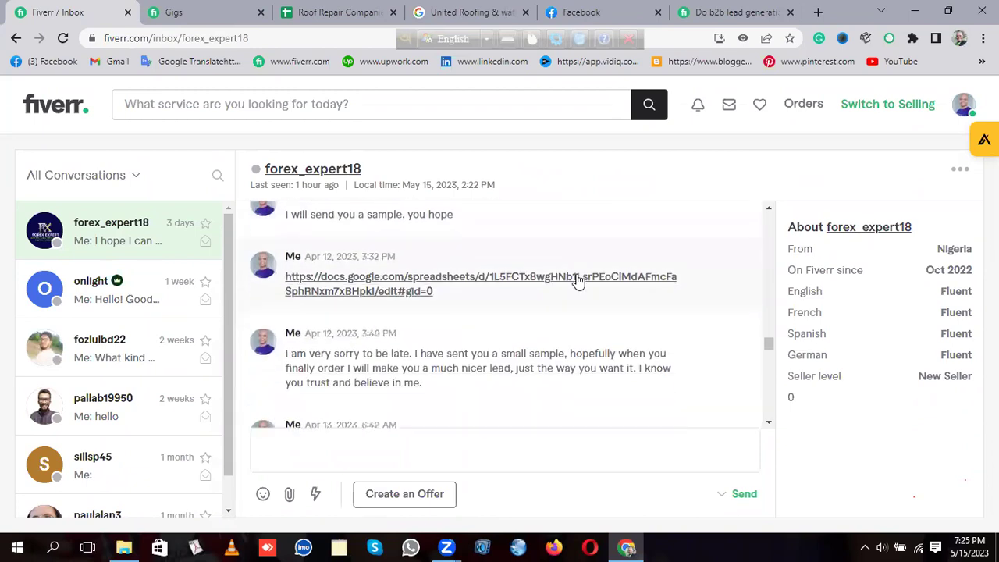
pyautogui.scroll(-10, 457, 294)
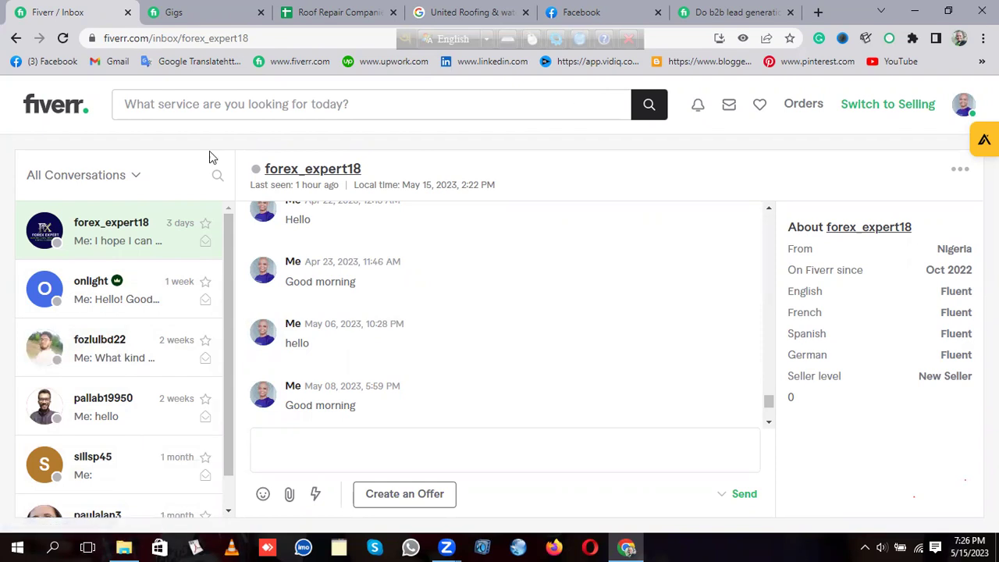
pyautogui.click(136, 176)
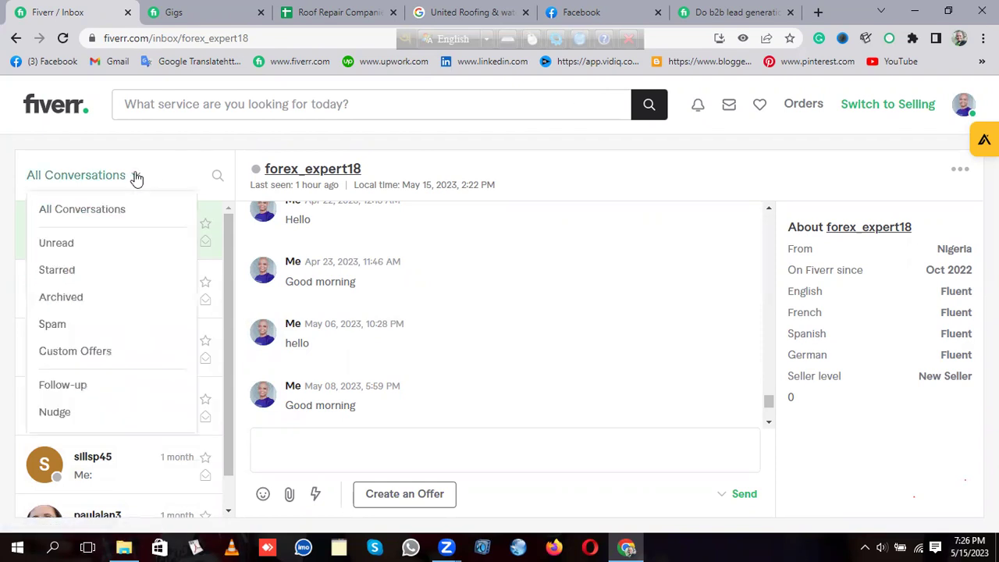
# Step: Filter the inbox to Spam and read the first two flagged threads, selecting their Telegram contact references
pyautogui.click(70, 328)
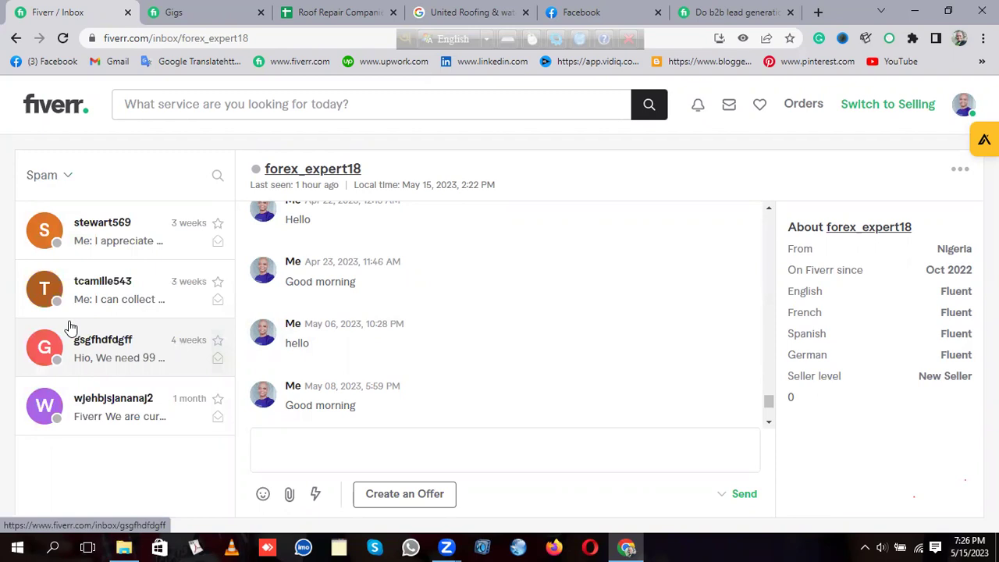
pyautogui.click(100, 239)
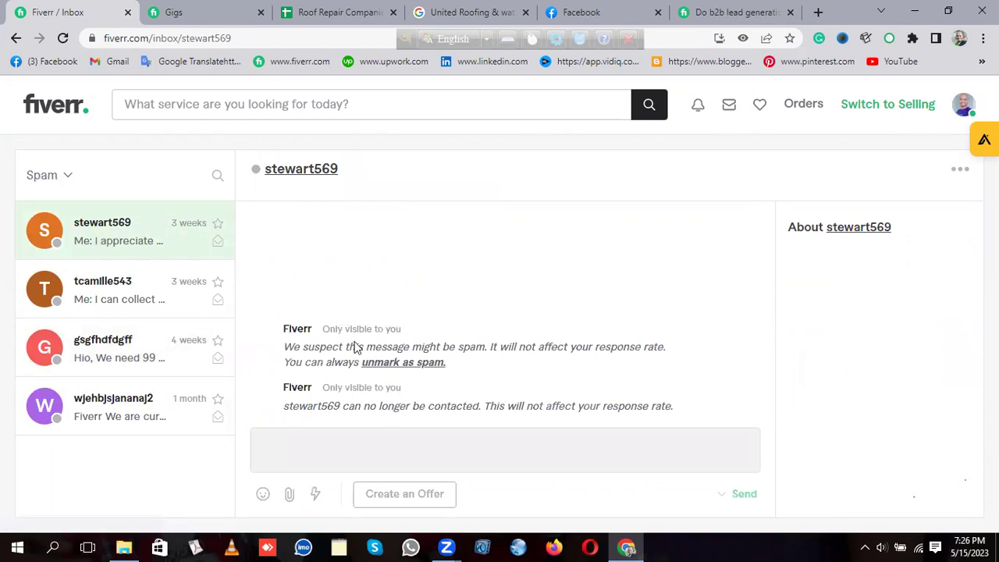
pyautogui.click(76, 286)
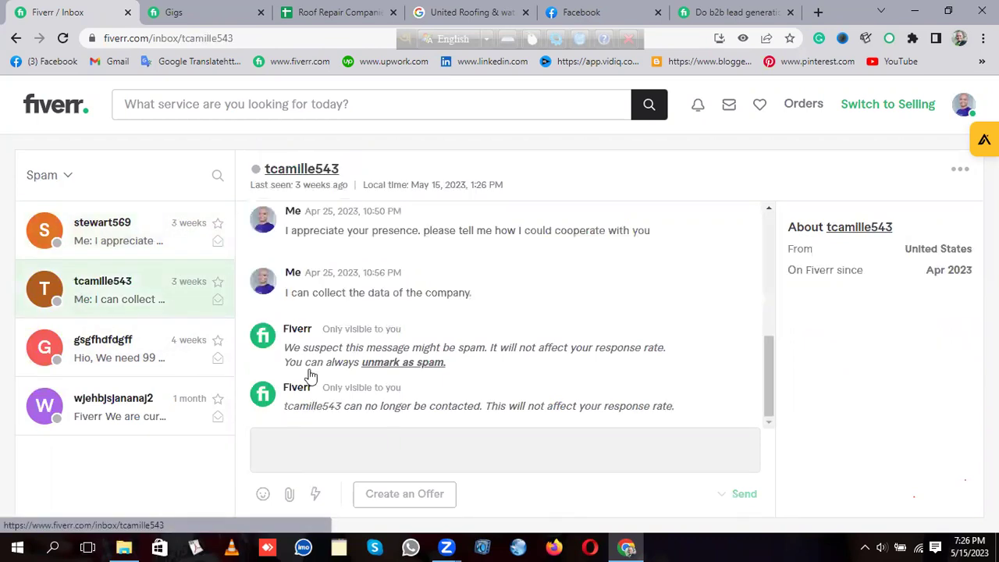
pyautogui.scroll(5, 551, 270)
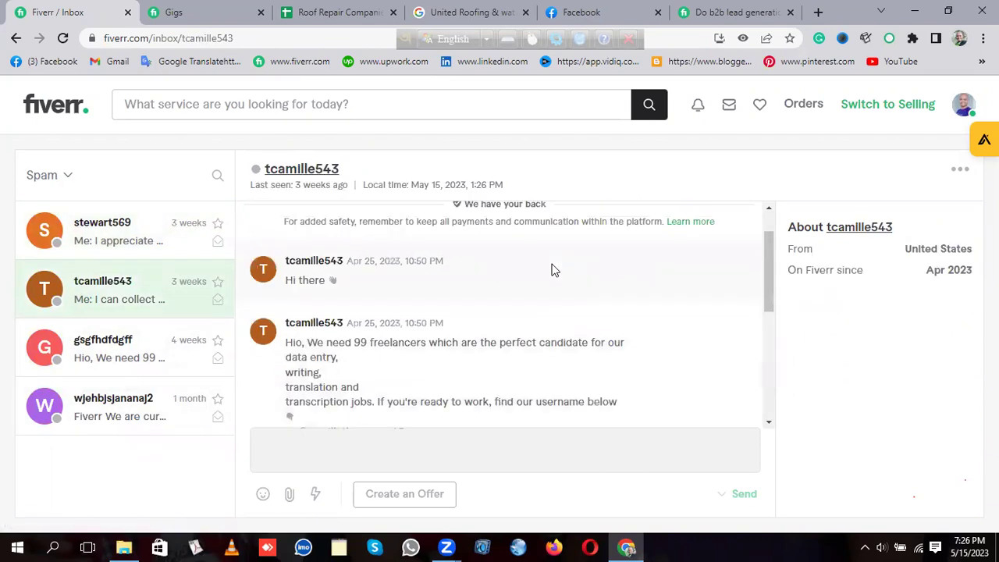
pyautogui.scroll(1, 551, 271)
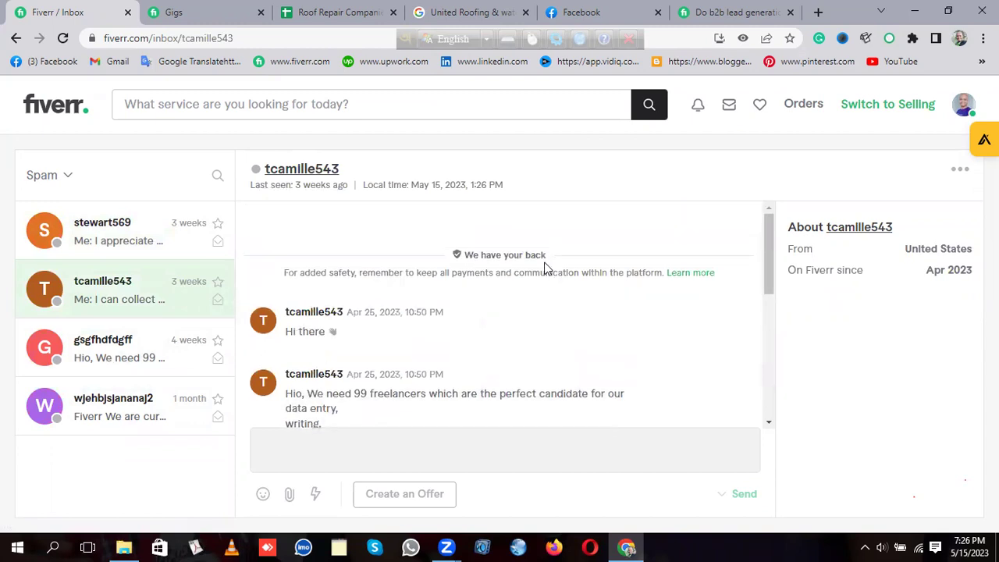
pyautogui.scroll(-4, 539, 268)
pyautogui.scroll(1, 535, 269)
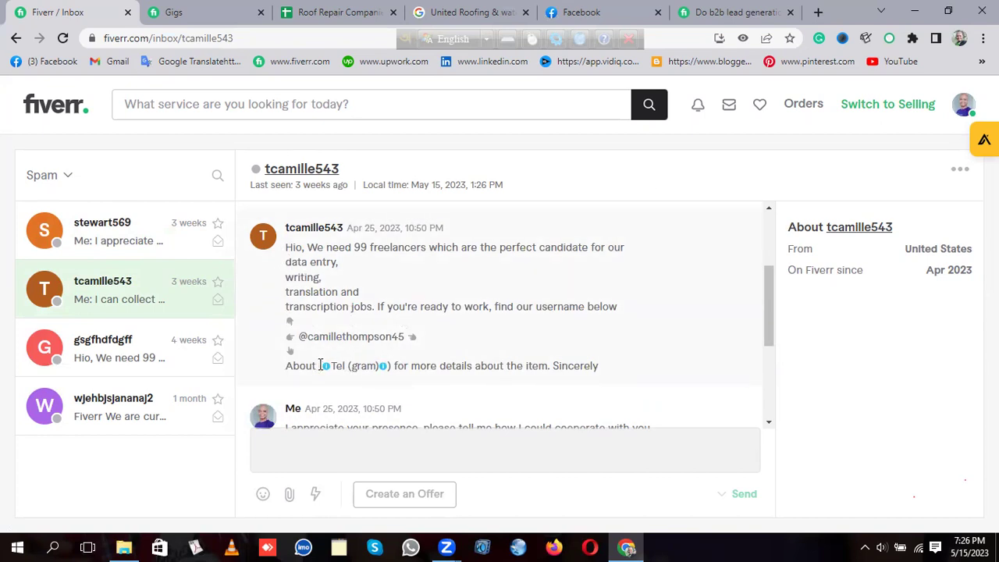
pyautogui.moveTo(320, 366); pyautogui.dragTo(398, 365)
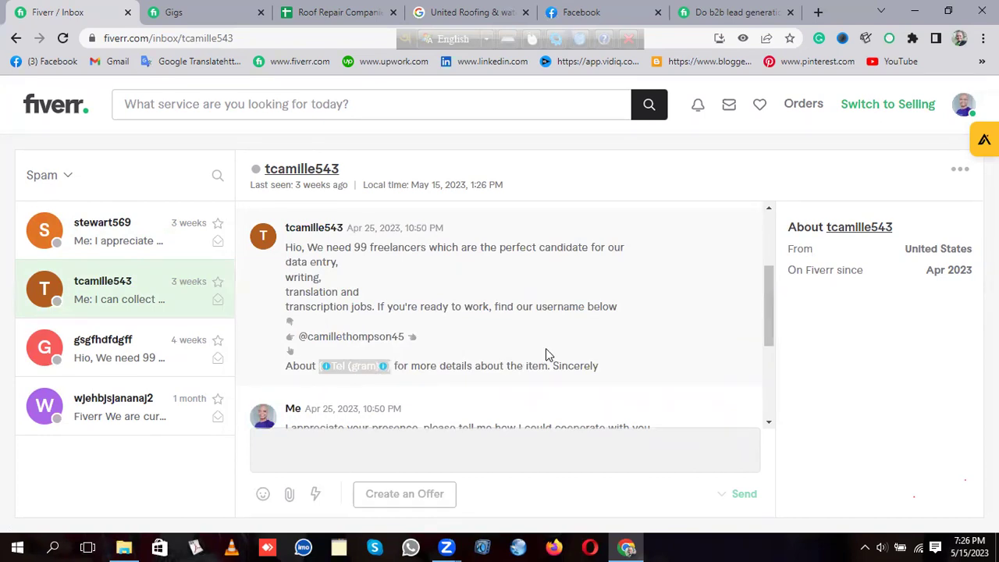
pyautogui.click(647, 362)
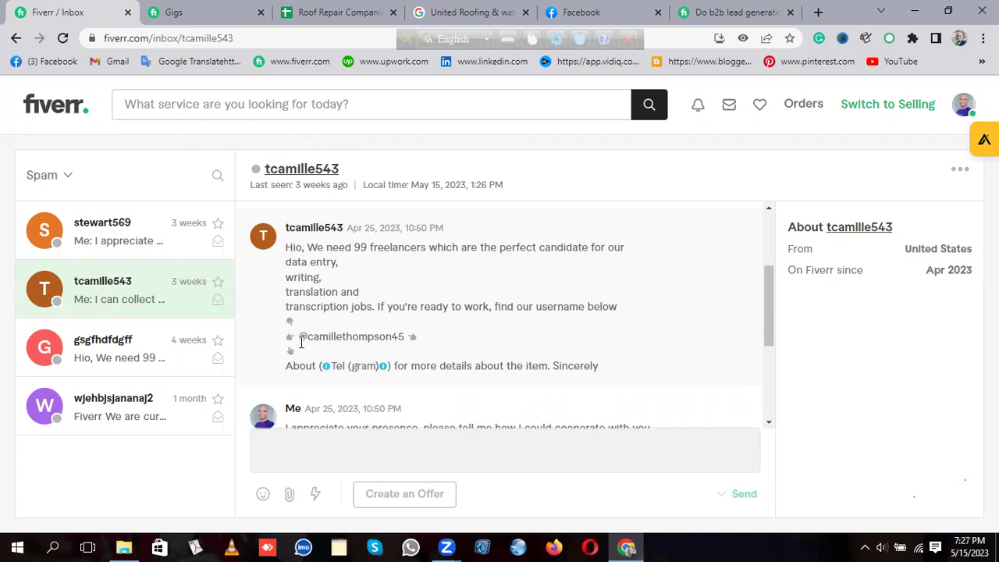
pyautogui.moveTo(302, 340); pyautogui.dragTo(406, 336)
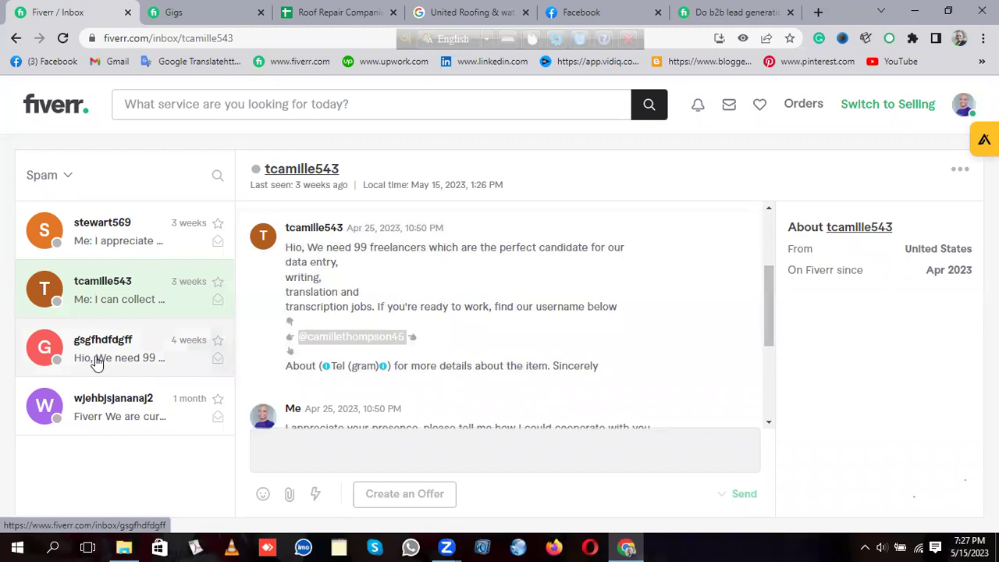
# Step: Read the third and fourth spam threads, highlighting the spaced-out TELEGRAM text, then reopen the first
pyautogui.click(96, 362)
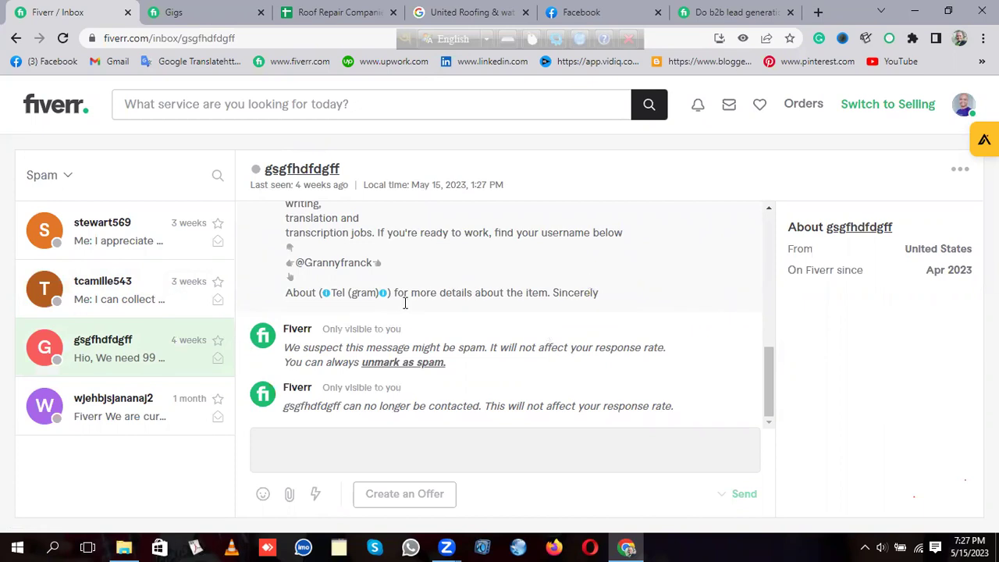
pyautogui.click(95, 411)
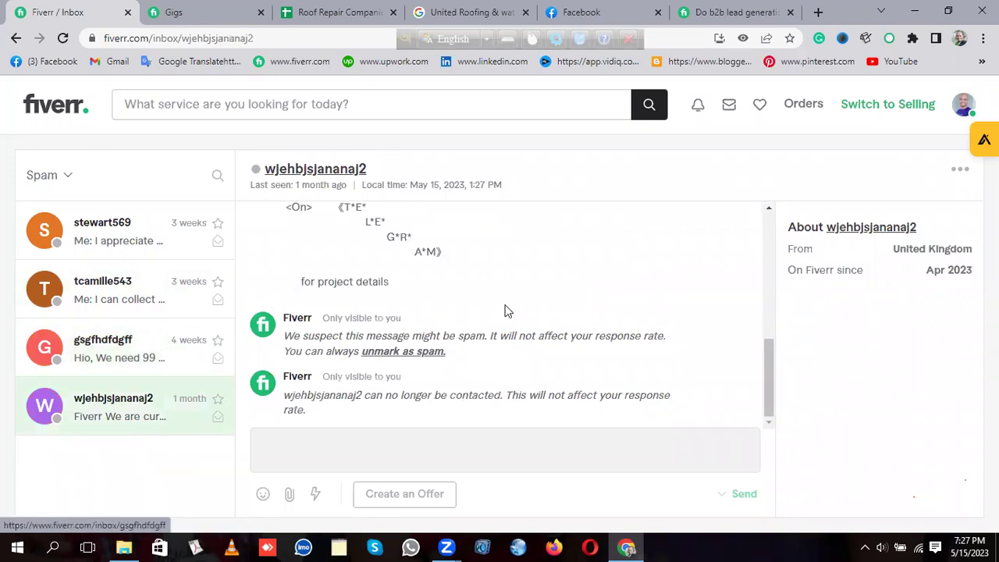
pyautogui.scroll(1, 505, 310)
pyautogui.scroll(2, 529, 274)
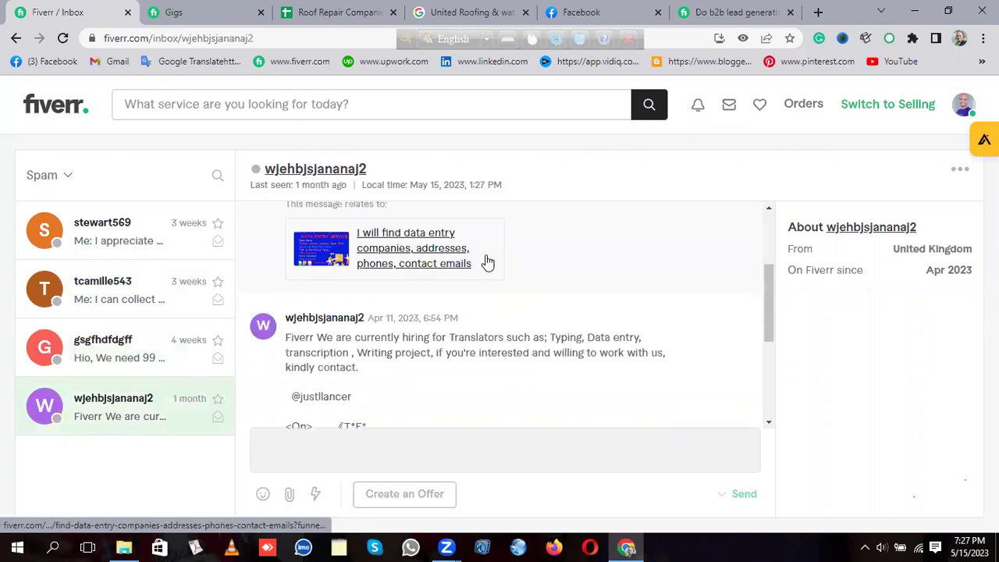
pyautogui.scroll(-1, 488, 263)
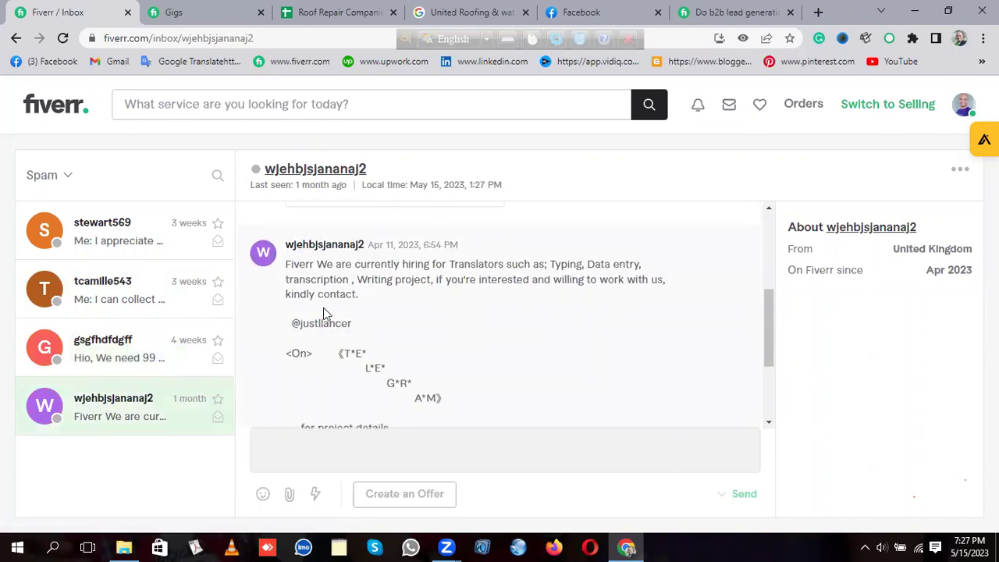
pyautogui.moveTo(348, 351); pyautogui.dragTo(443, 399)
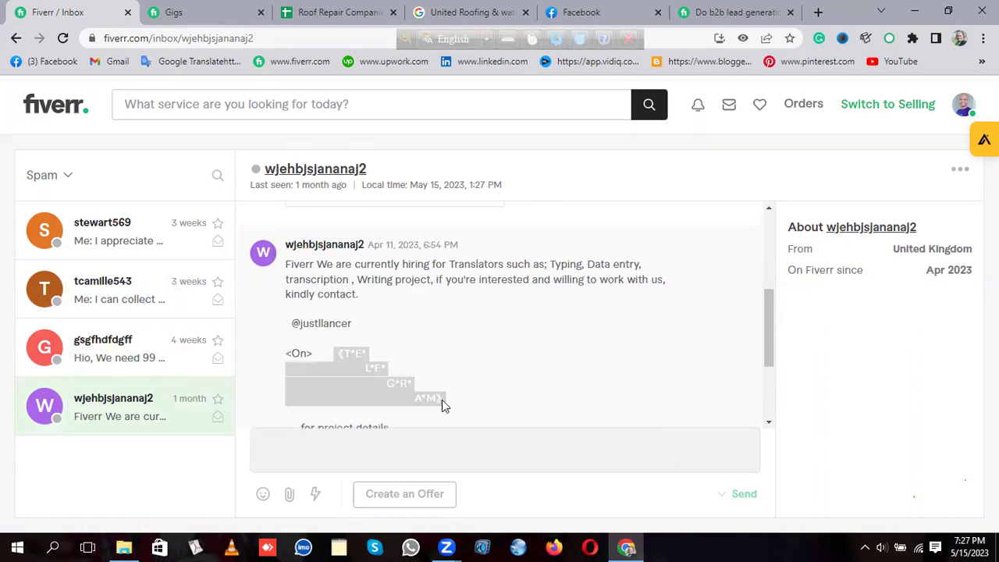
pyautogui.click(516, 384)
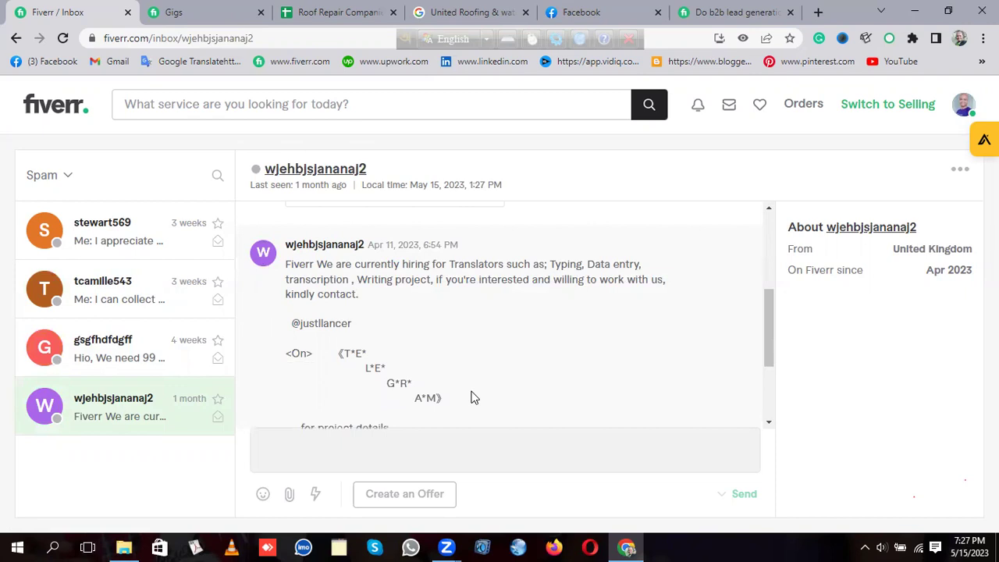
pyautogui.click(87, 242)
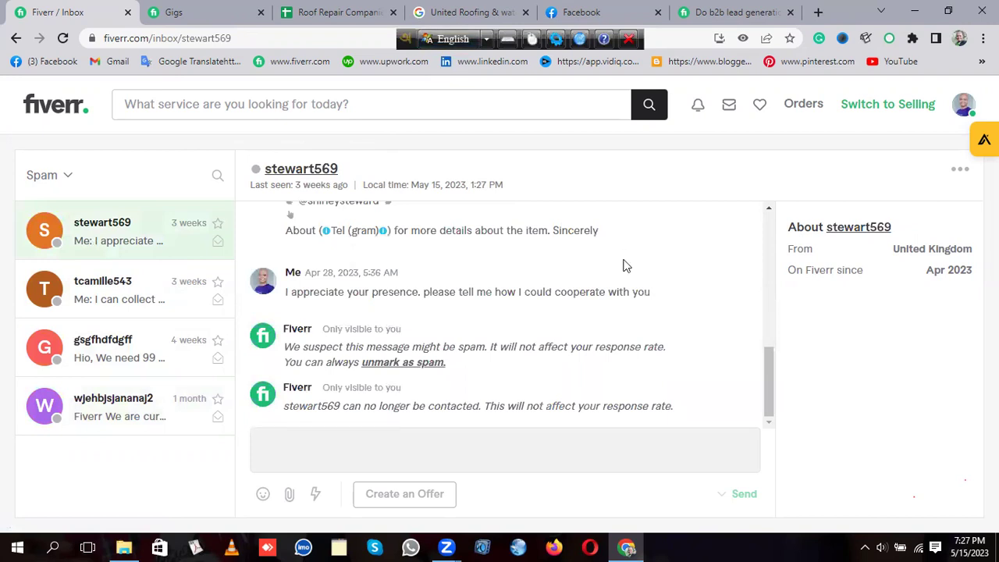
# Step: Switch the inbox back to All Conversations and read through the California 50-leads buyer's thread
pyautogui.click(59, 179)
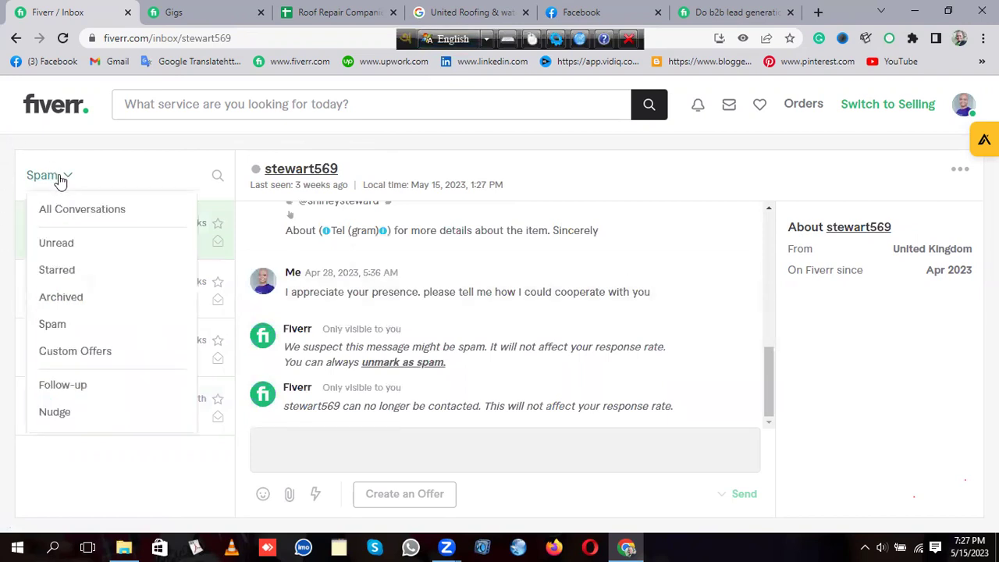
pyautogui.click(77, 208)
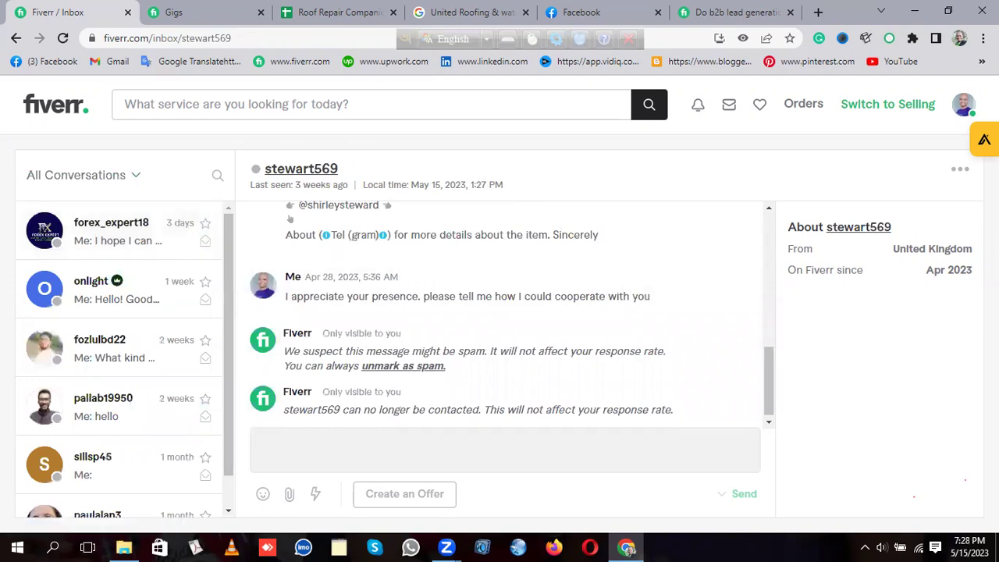
pyautogui.scroll(-1, 113, 375)
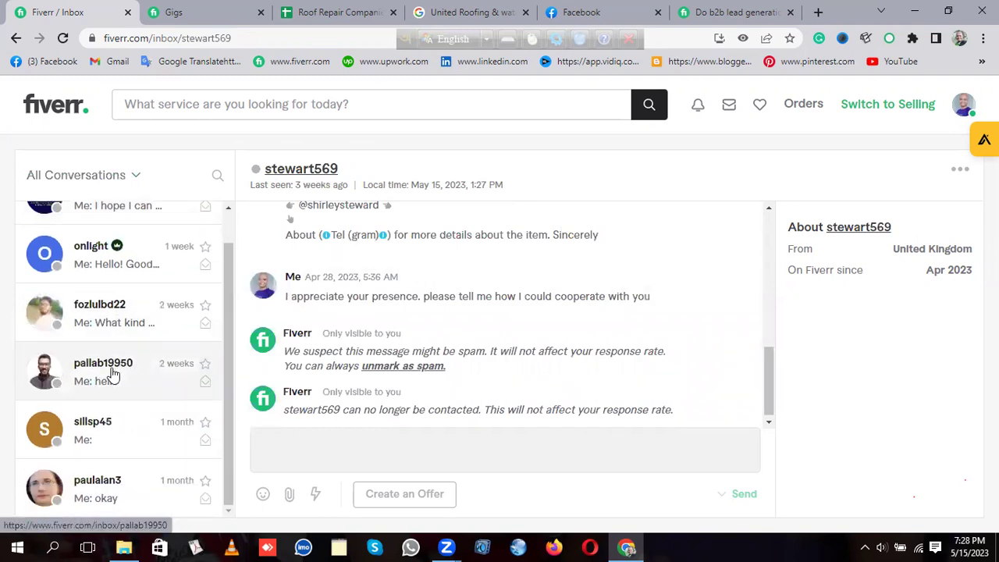
pyautogui.click(80, 493)
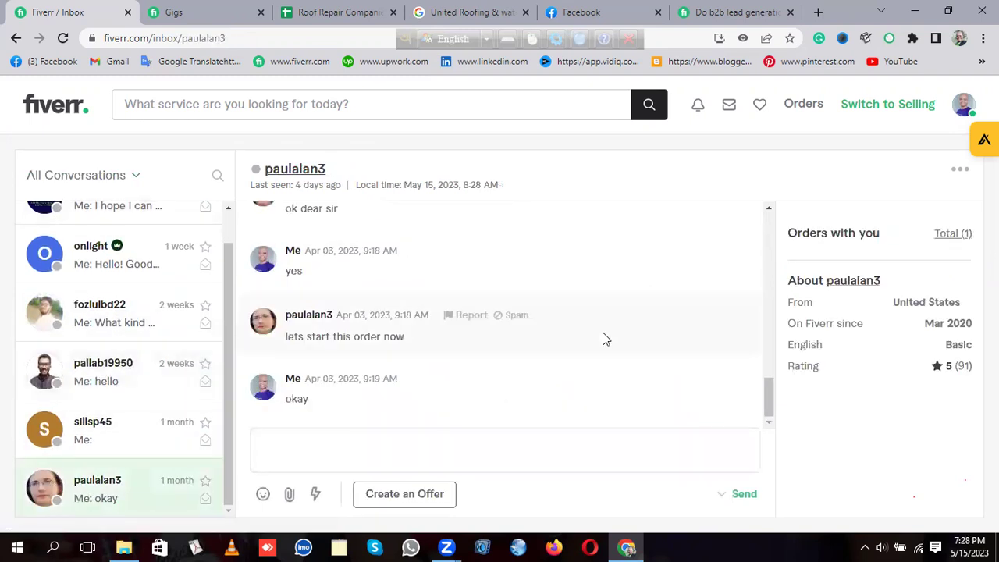
pyautogui.scroll(5, 630, 317)
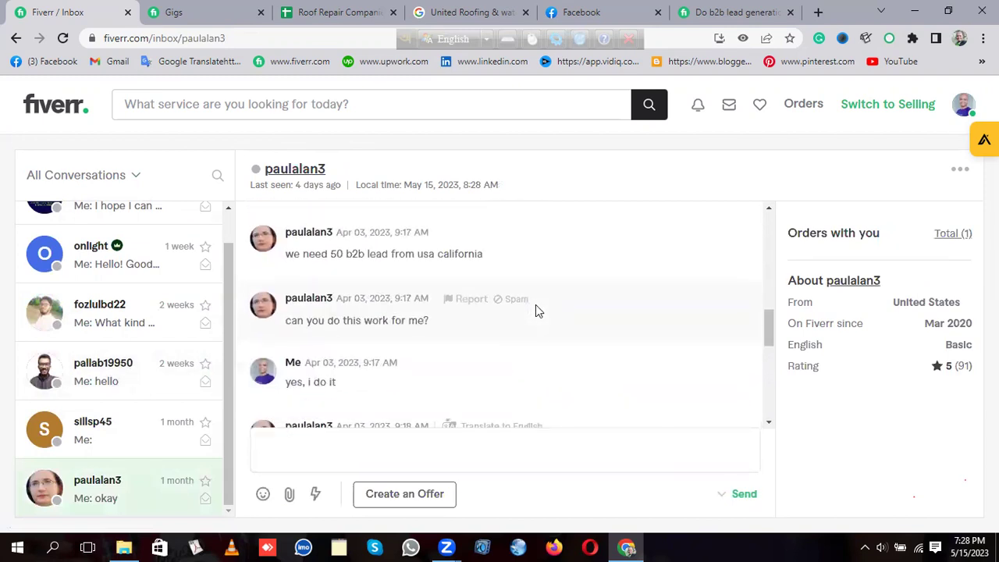
pyautogui.scroll(5, 535, 304)
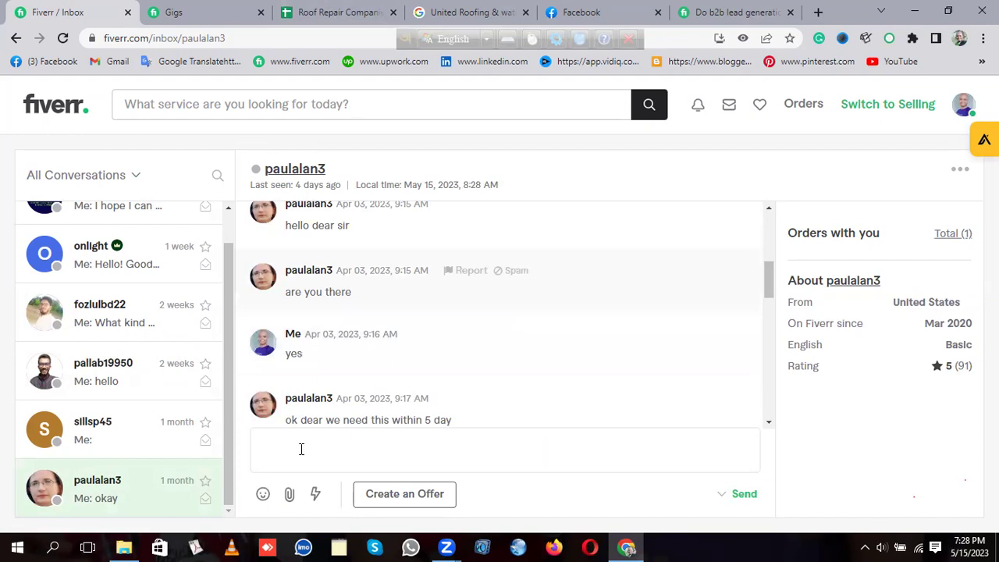
pyautogui.scroll(-5, 334, 445)
pyautogui.click(333, 445)
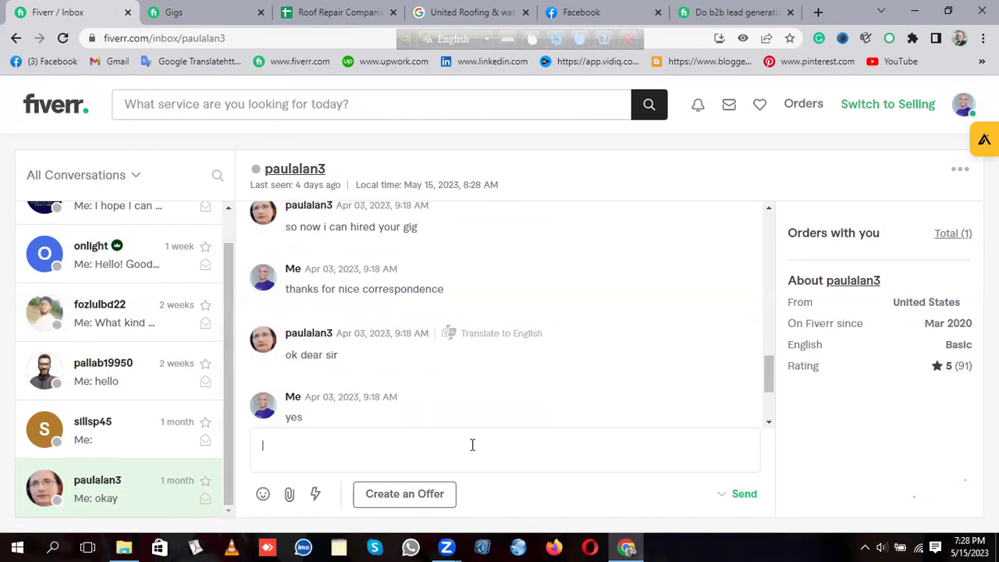
pyautogui.click(290, 495)
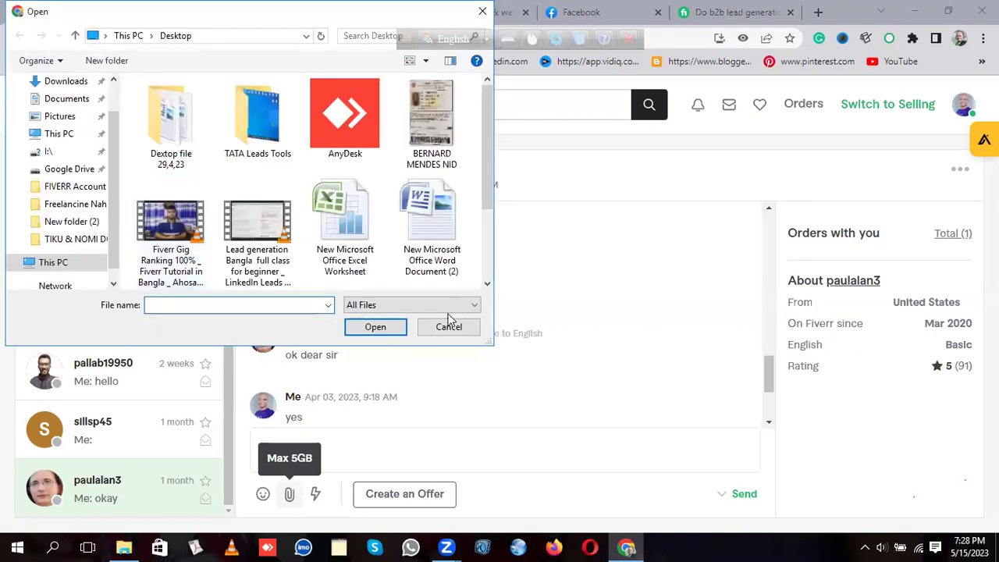
pyautogui.click(448, 328)
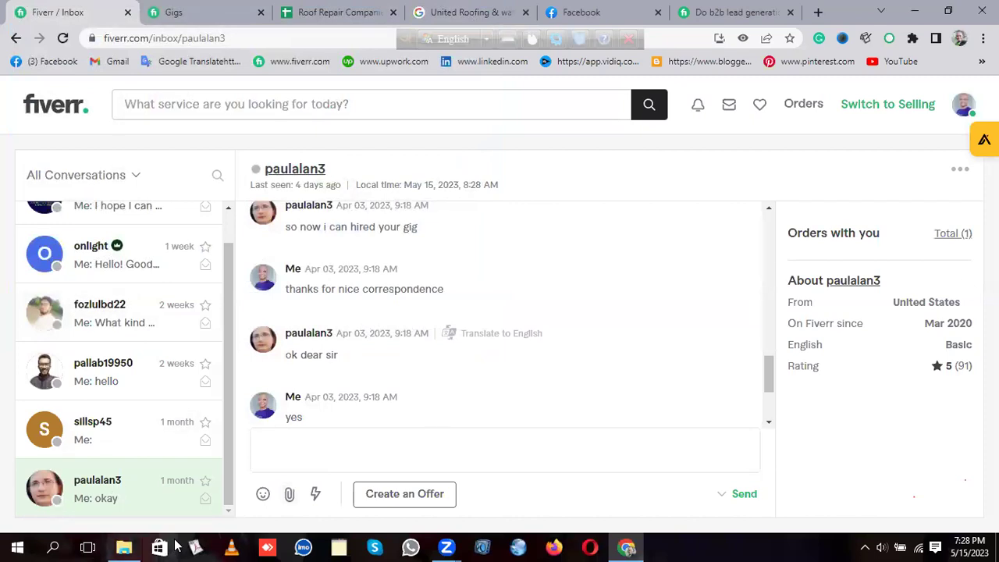
pyautogui.click(289, 492)
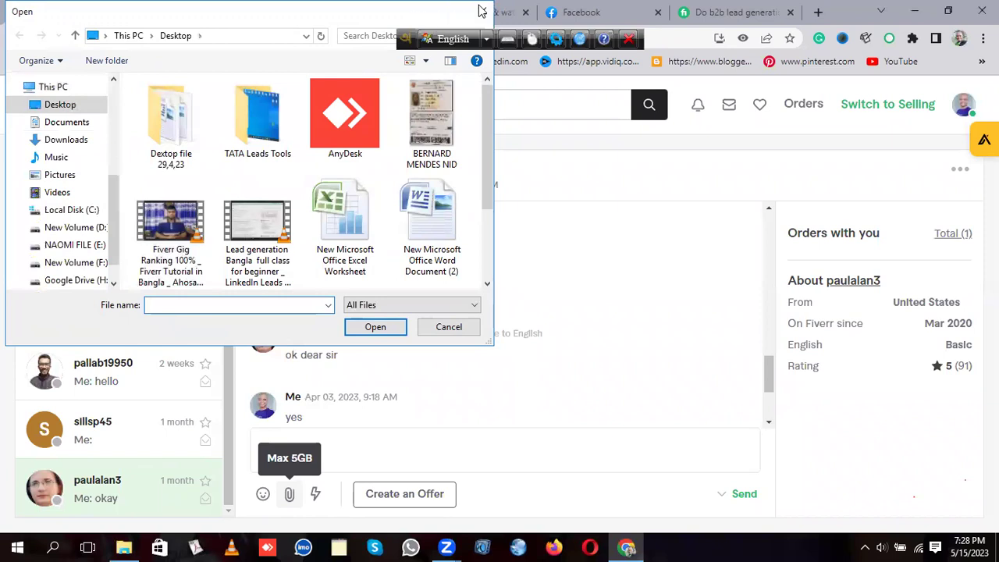
pyautogui.press('Escape')
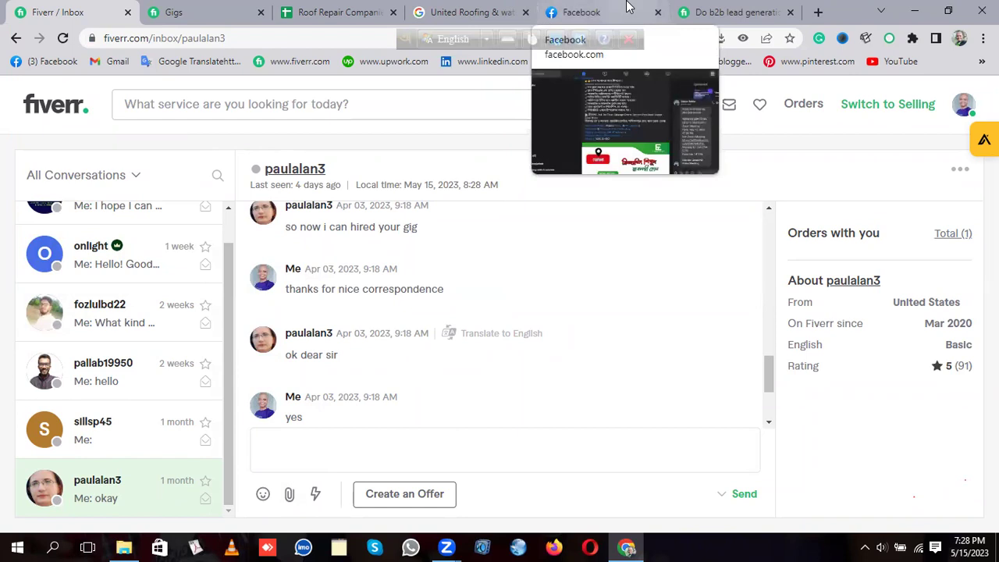
# Step: Open Google Sheets in a new tab and open '50 b2b lead from USA California sample list.'
pyautogui.click(819, 12)
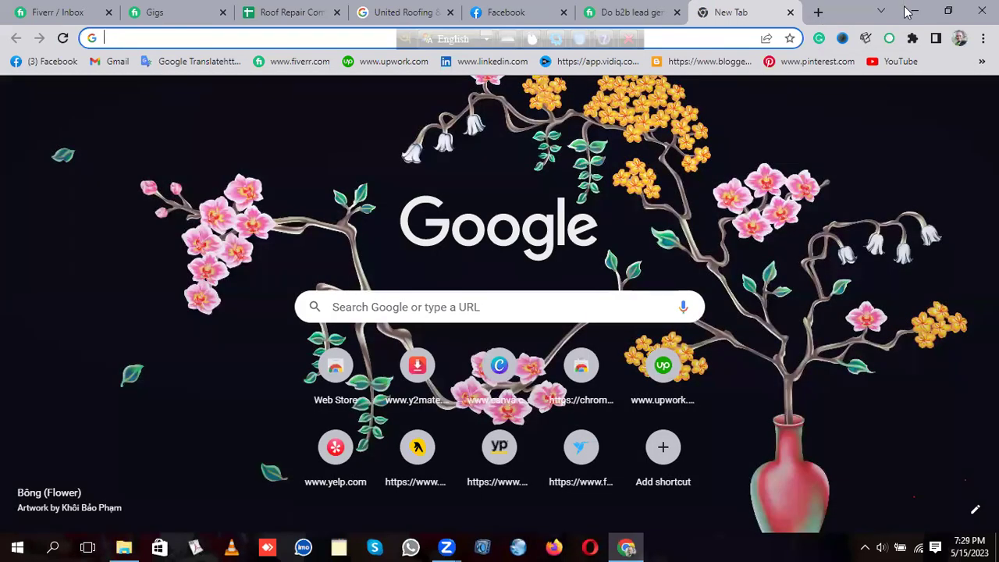
pyautogui.click(939, 98)
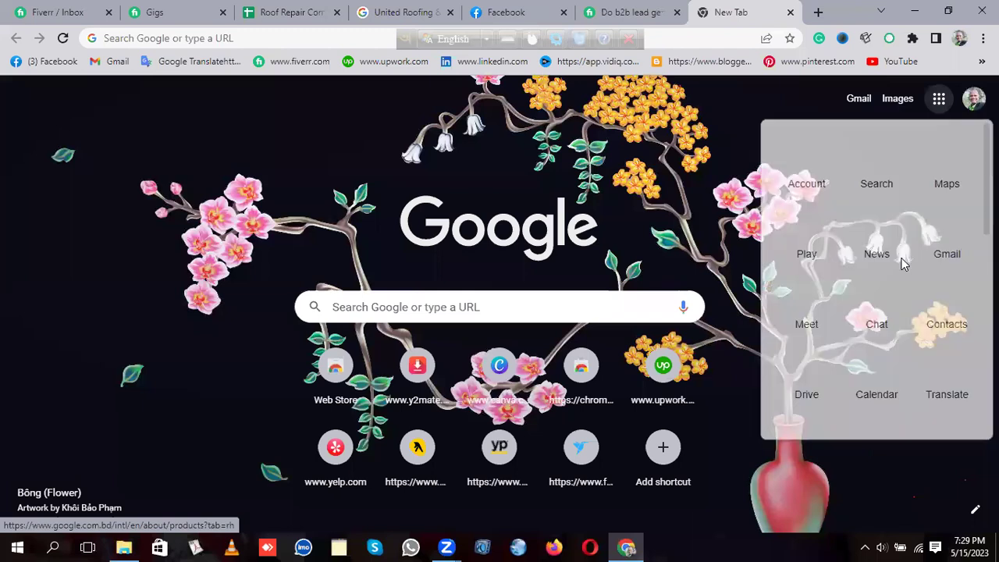
pyautogui.scroll(-3, 875, 273)
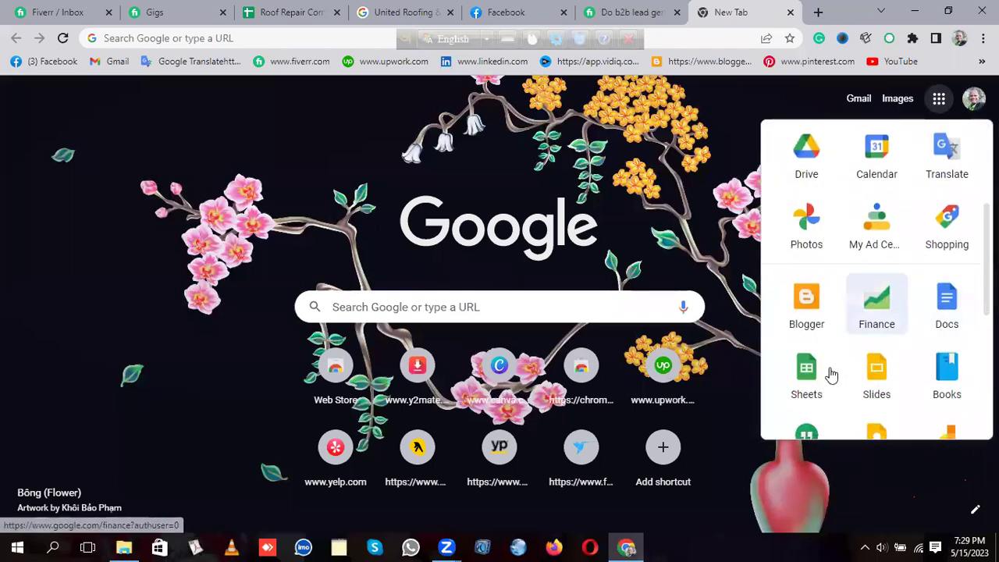
pyautogui.click(832, 330)
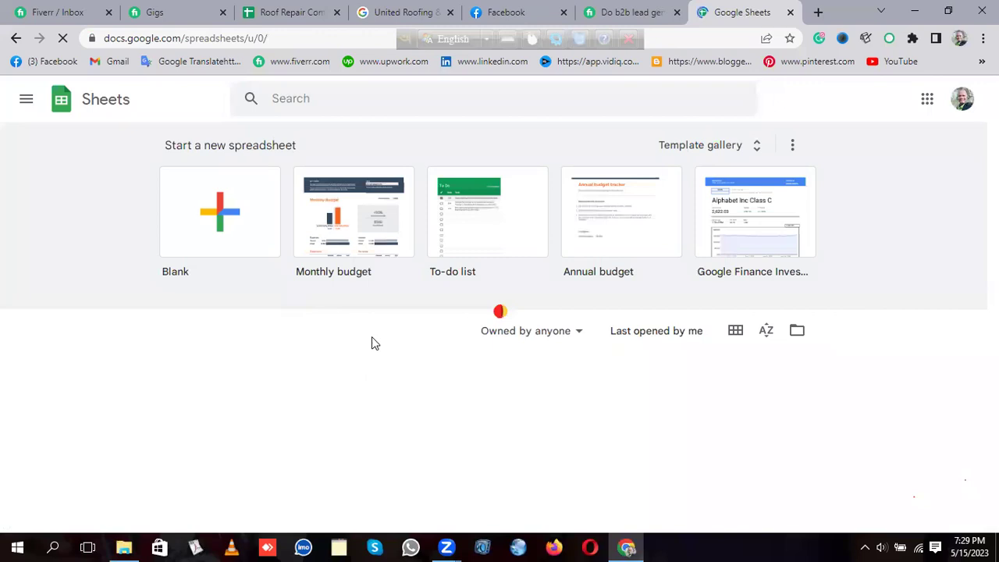
pyautogui.scroll(-2, 374, 347)
pyautogui.scroll(-6, 374, 346)
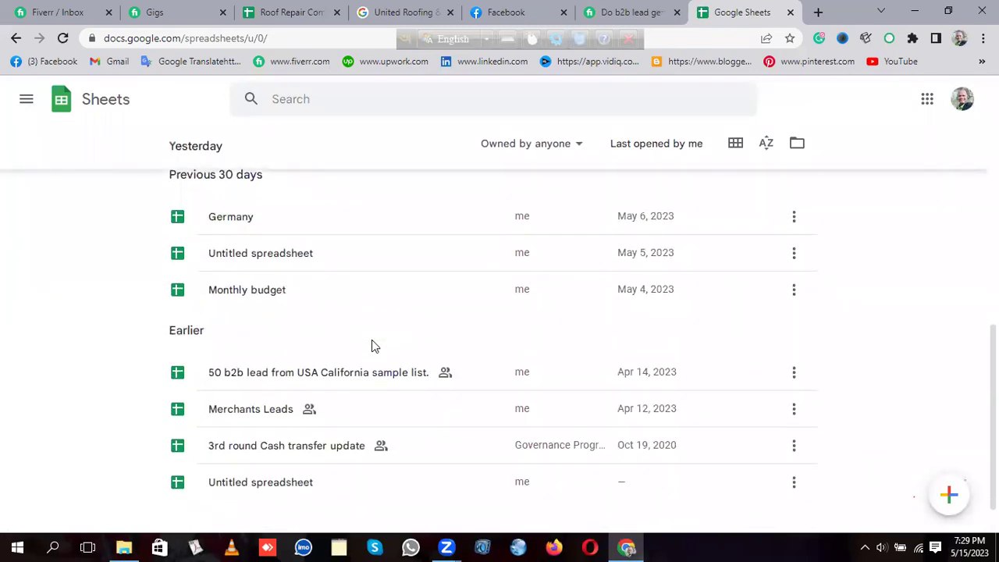
pyautogui.scroll(-1, 371, 340)
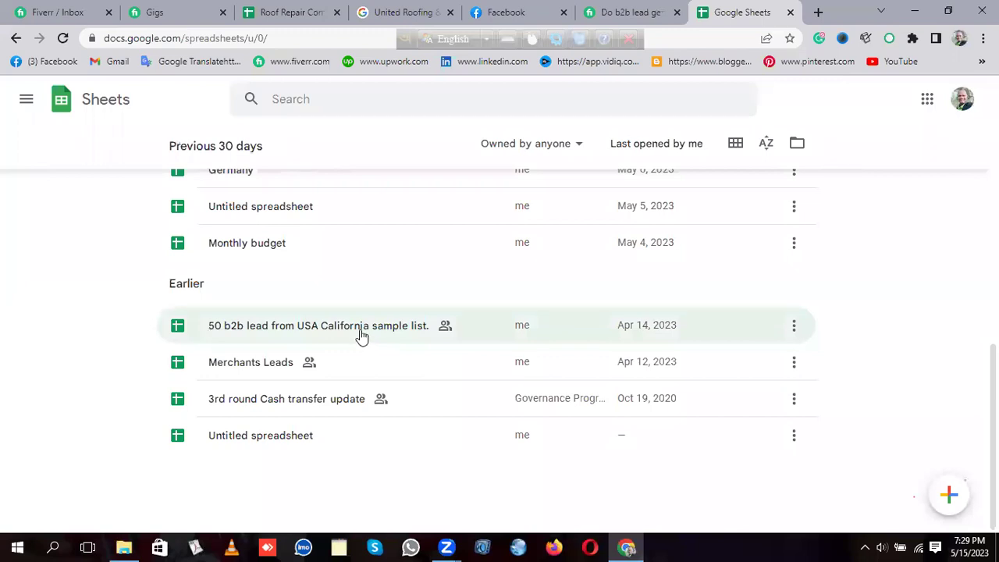
pyautogui.click(362, 332)
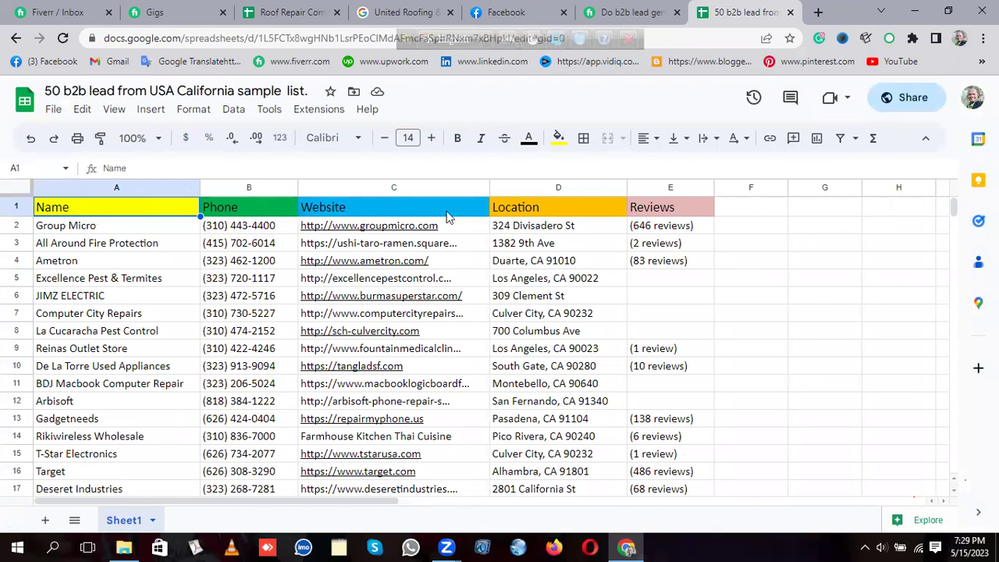
# Step: Go over the Location, Reviews, Website, Phone and Name headers in D1, E1, C1, B1 and A1
pyautogui.click(535, 207)
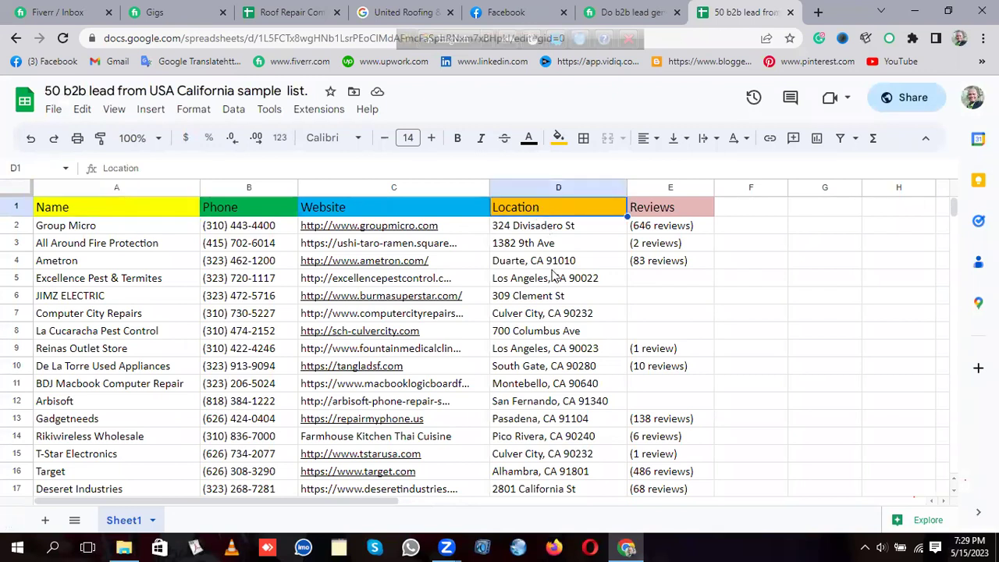
pyautogui.click(665, 207)
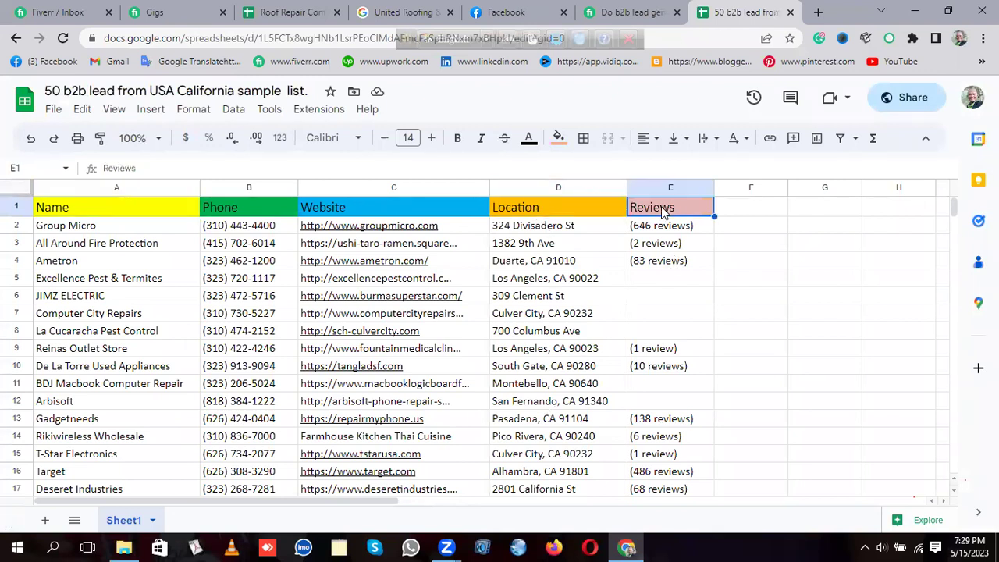
pyautogui.click(333, 211)
pyautogui.click(234, 212)
pyautogui.click(88, 217)
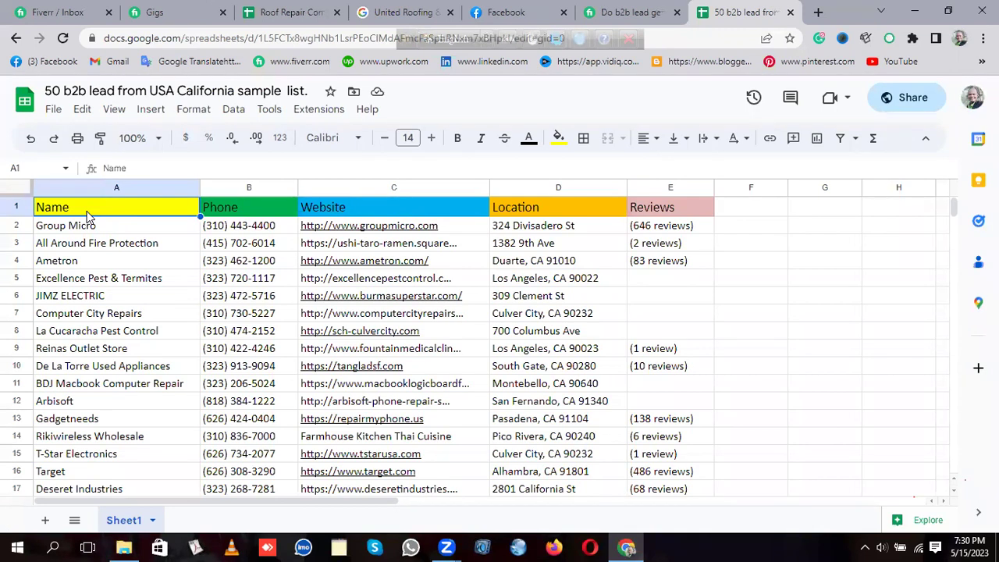
# Step: Back in the Fiverr inbox, open the Nigeria-based contact's chat and scroll up to earlier messages about work samples
pyautogui.click(19, 9)
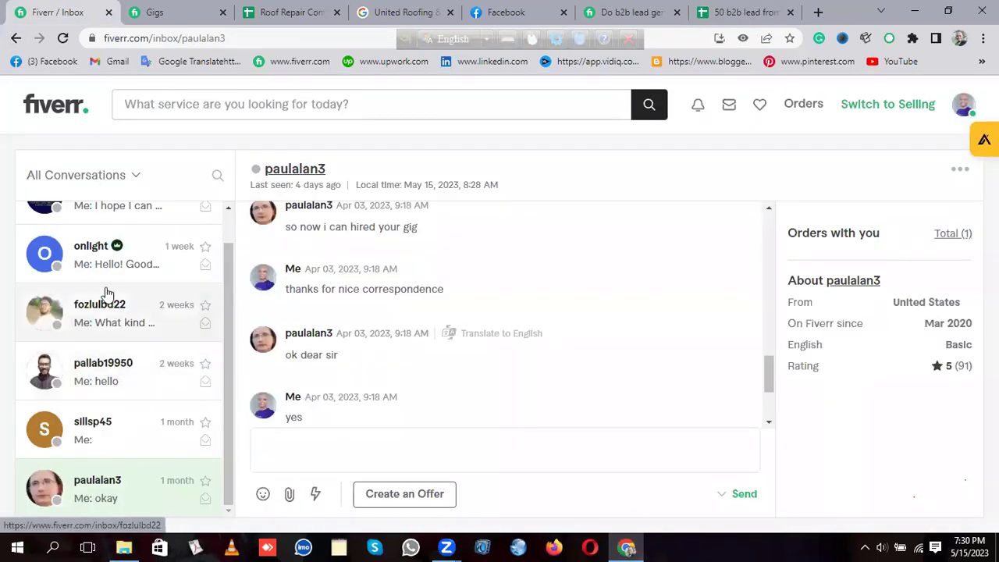
pyautogui.click(62, 242)
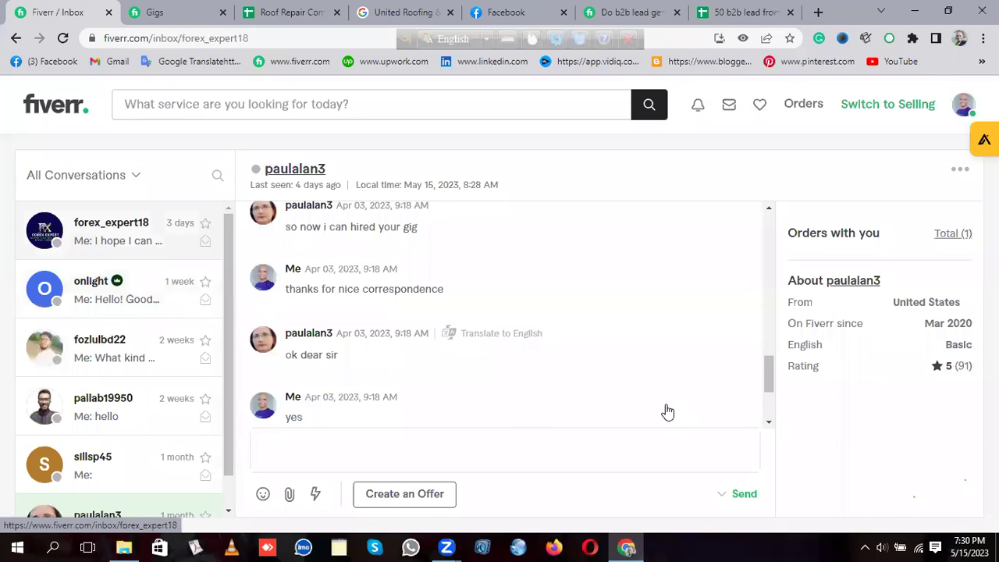
pyautogui.scroll(5, 462, 311)
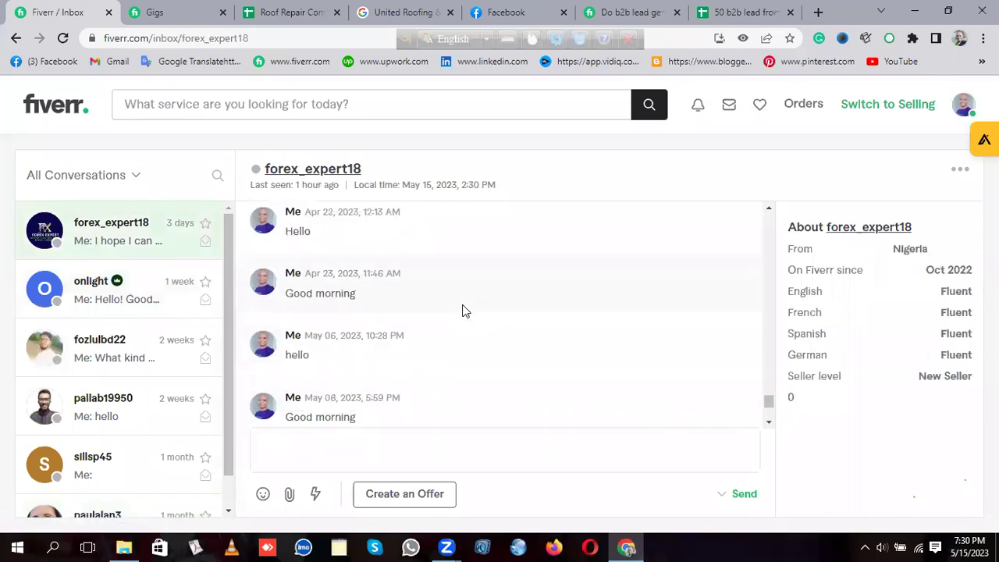
pyautogui.scroll(5, 464, 311)
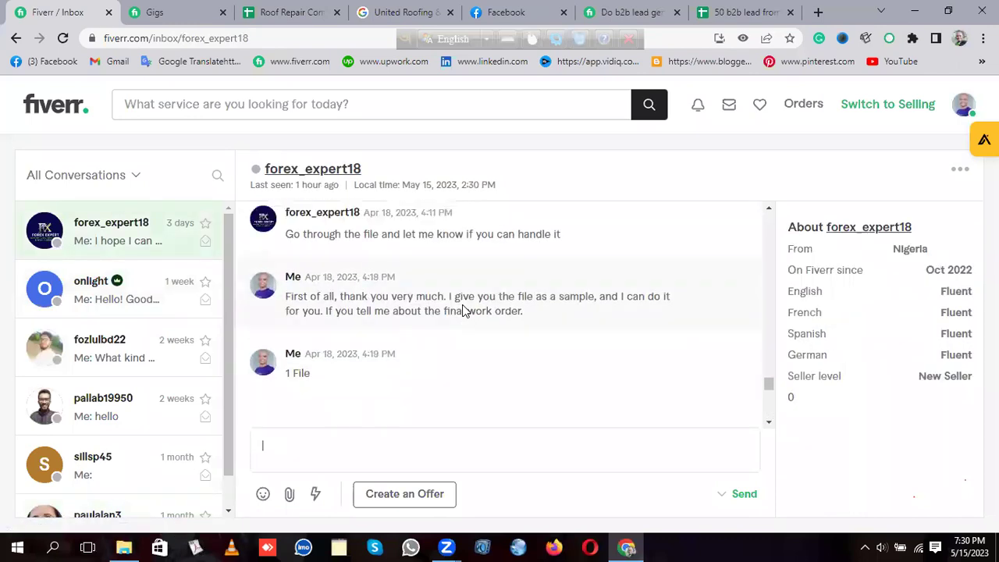
pyautogui.scroll(3, 473, 308)
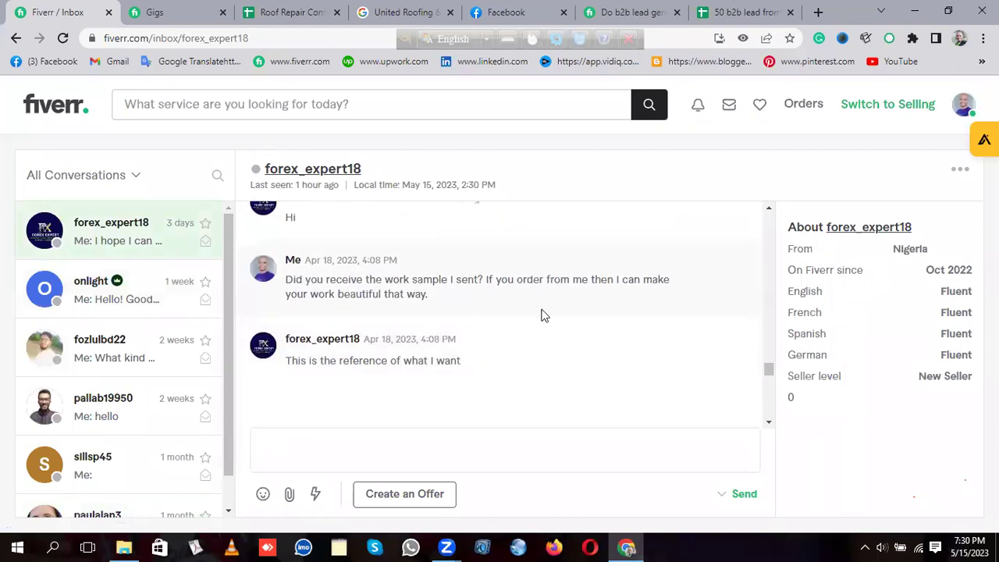
pyautogui.scroll(5, 526, 305)
pyautogui.scroll(8, 527, 303)
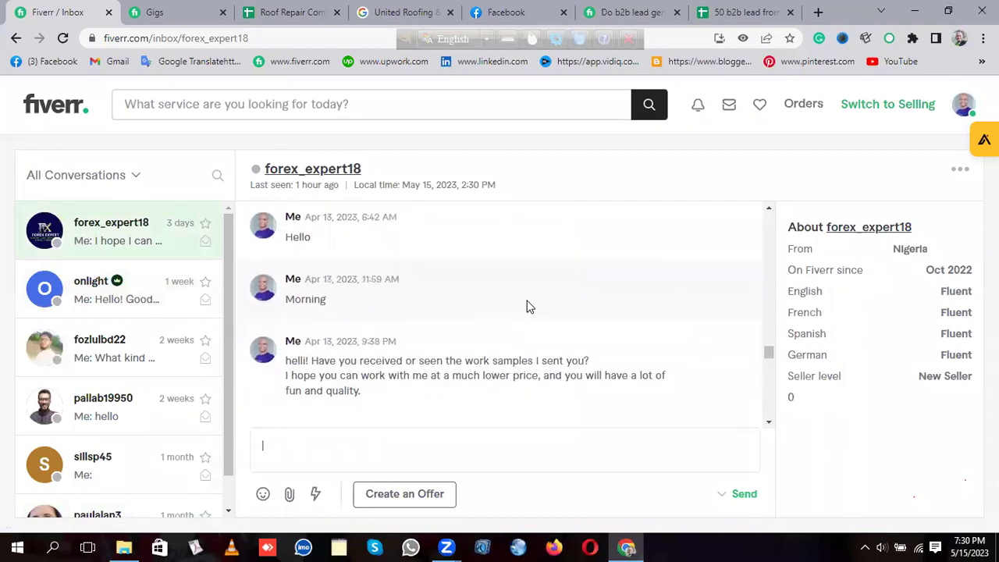
pyautogui.scroll(8, 528, 307)
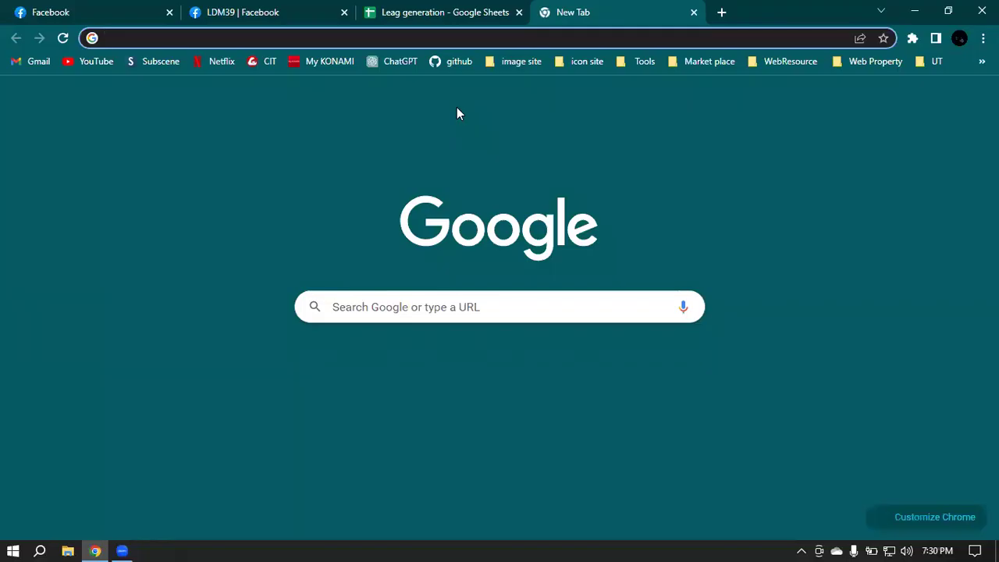
# Step: Open LinkedIn in the new tab, check notifications, then return to the home feed
pyautogui.click(581, 453)
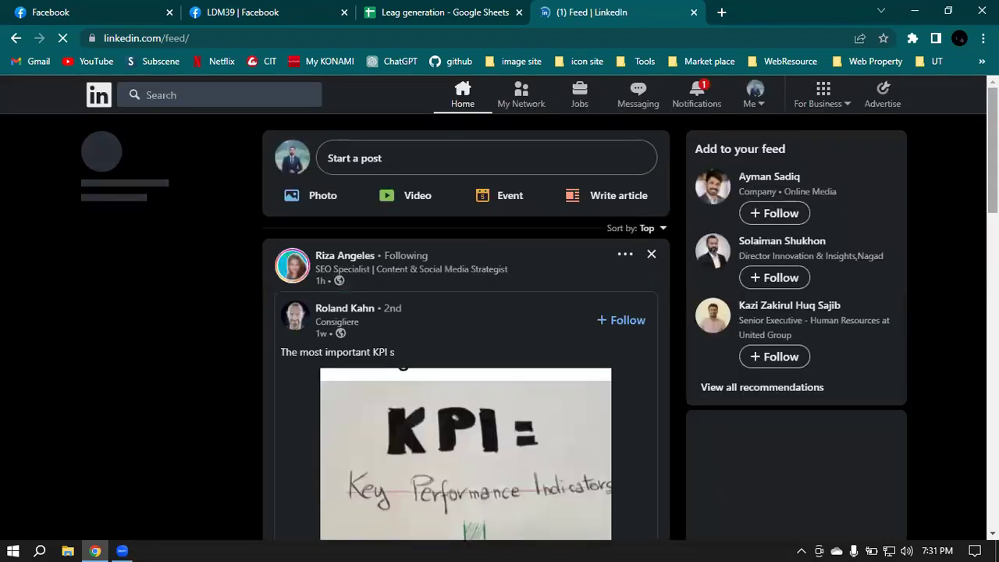
pyautogui.click(695, 93)
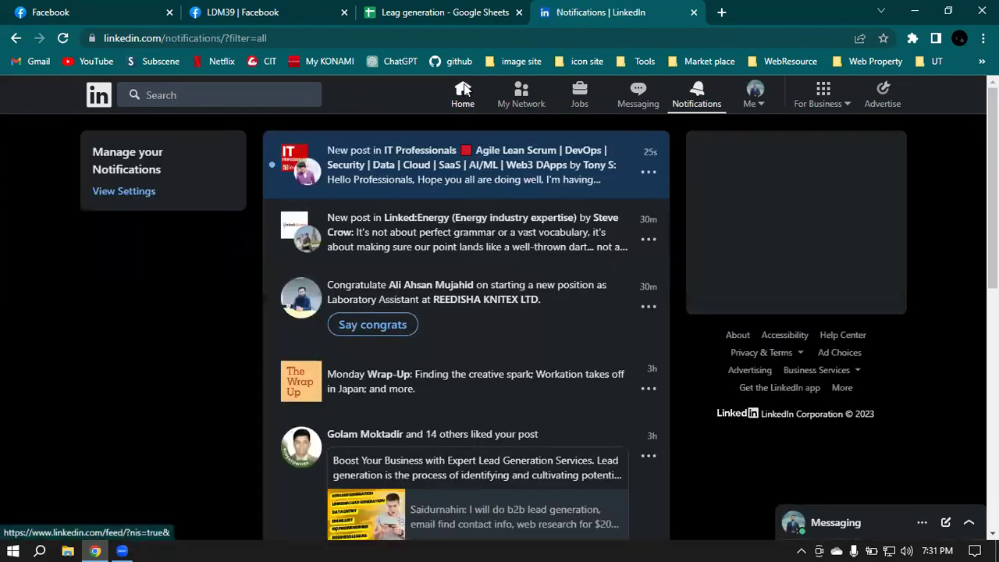
pyautogui.click(463, 91)
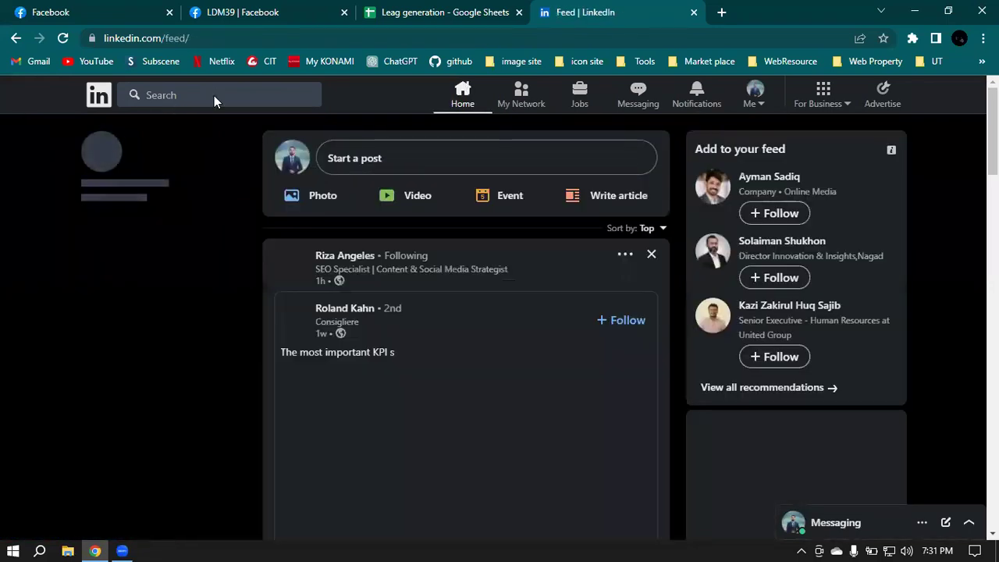
pyautogui.click(190, 94)
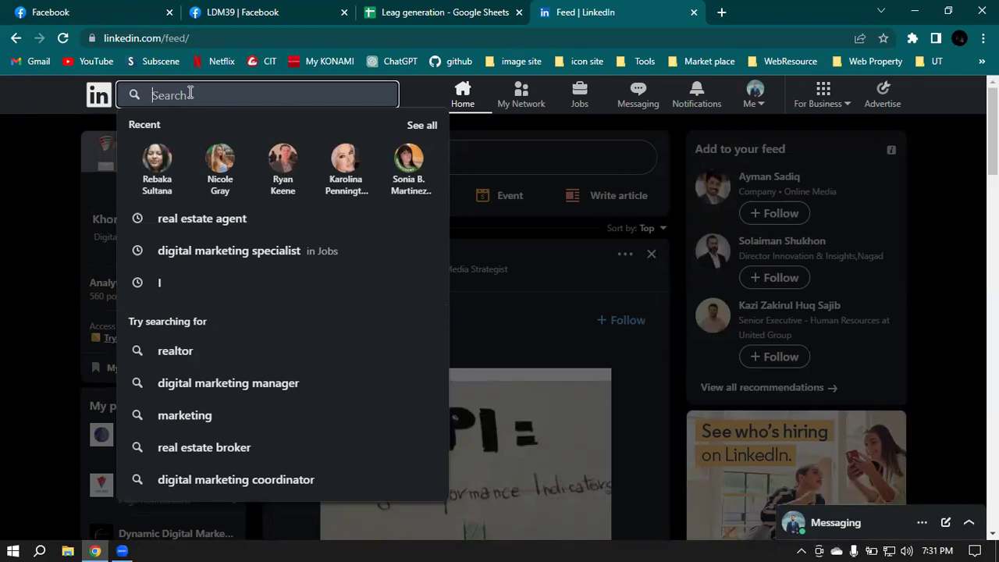
# Step: Search LinkedIn for 'real estate agent' and look over the results page
pyautogui.write('real ')
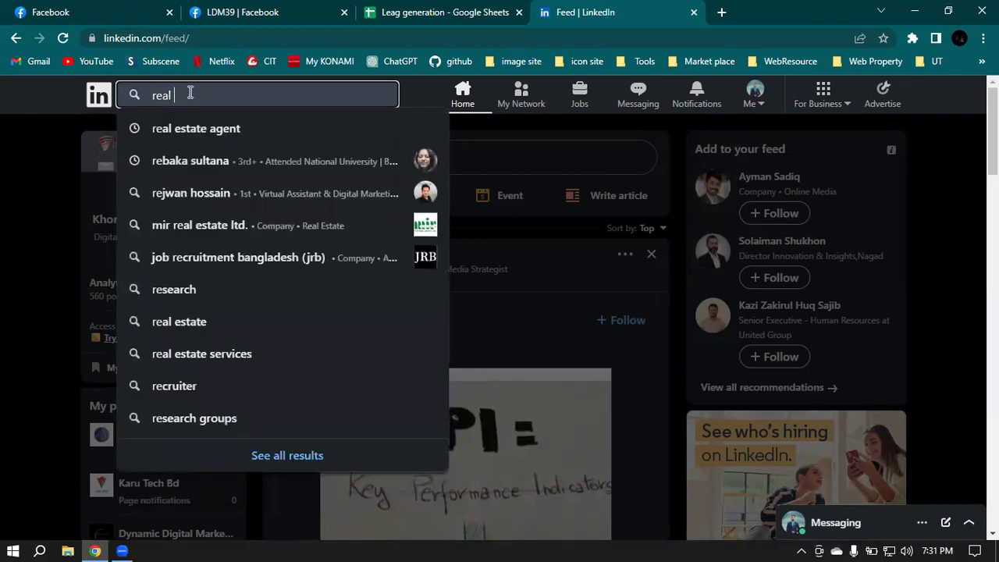
pyautogui.write('estate agent')
pyautogui.press('Return')
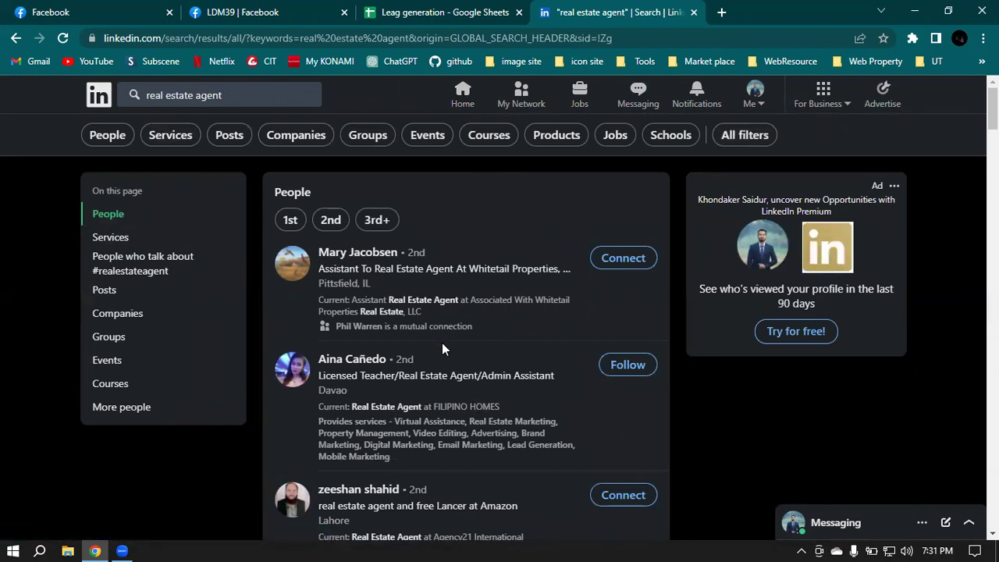
pyautogui.scroll(-2, 468, 345)
pyautogui.scroll(-6, 469, 343)
pyautogui.scroll(-4, 524, 353)
pyautogui.scroll(10, 460, 304)
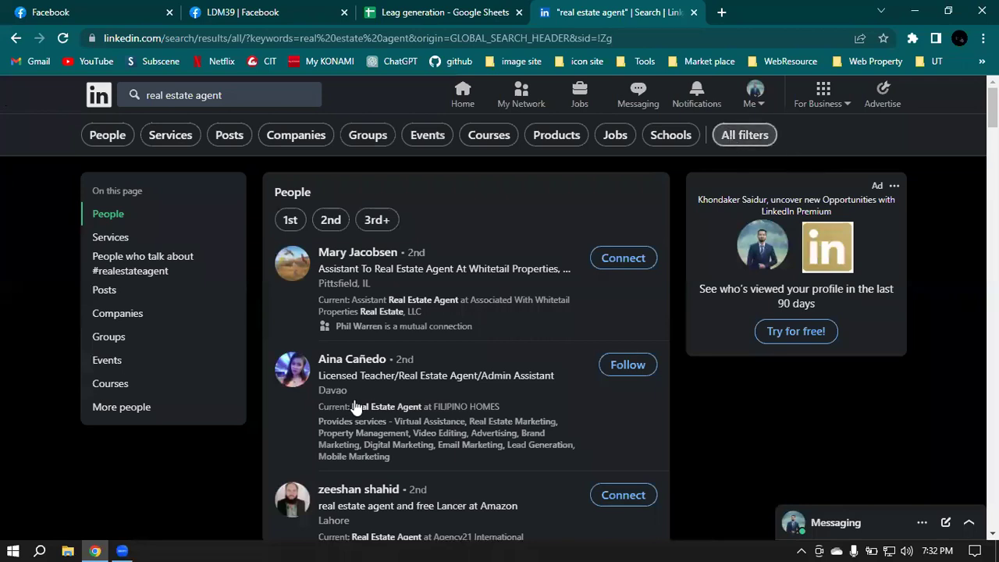
# Step: In All filters, include 1st, 2nd and 3rd+ connections and limit location to United States
pyautogui.click(622, 262)
pyautogui.click(622, 293)
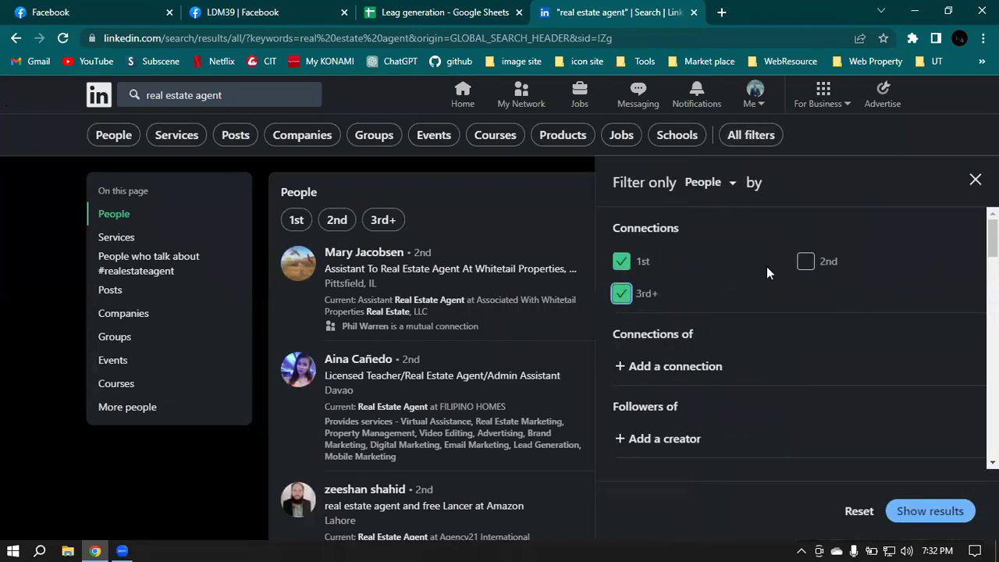
pyautogui.click(805, 261)
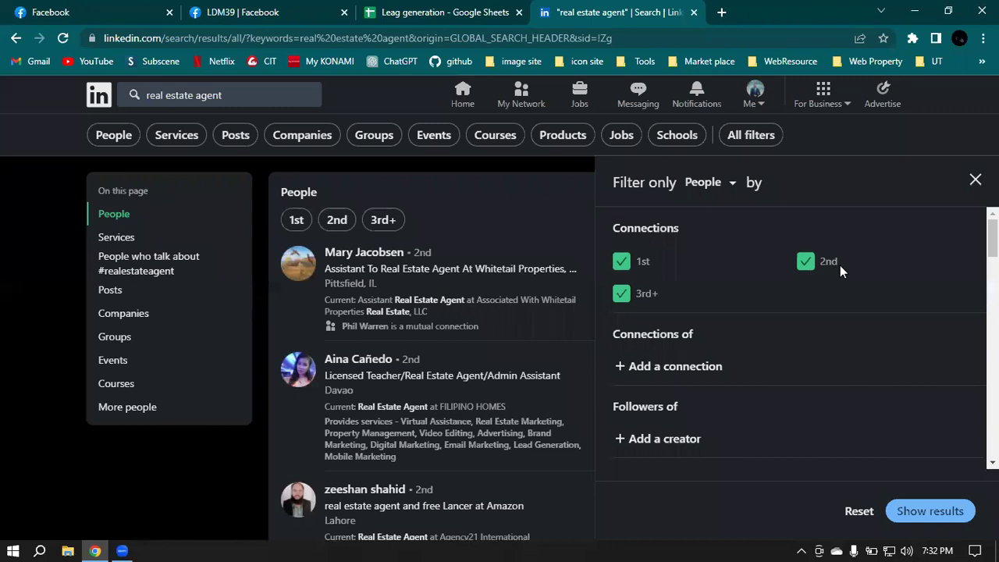
pyautogui.scroll(-3, 816, 275)
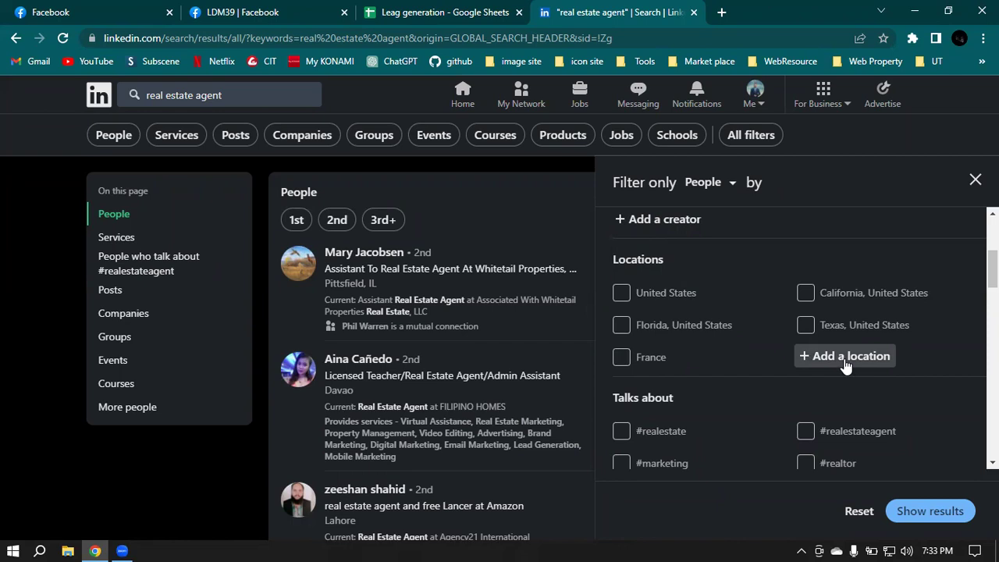
pyautogui.click(623, 296)
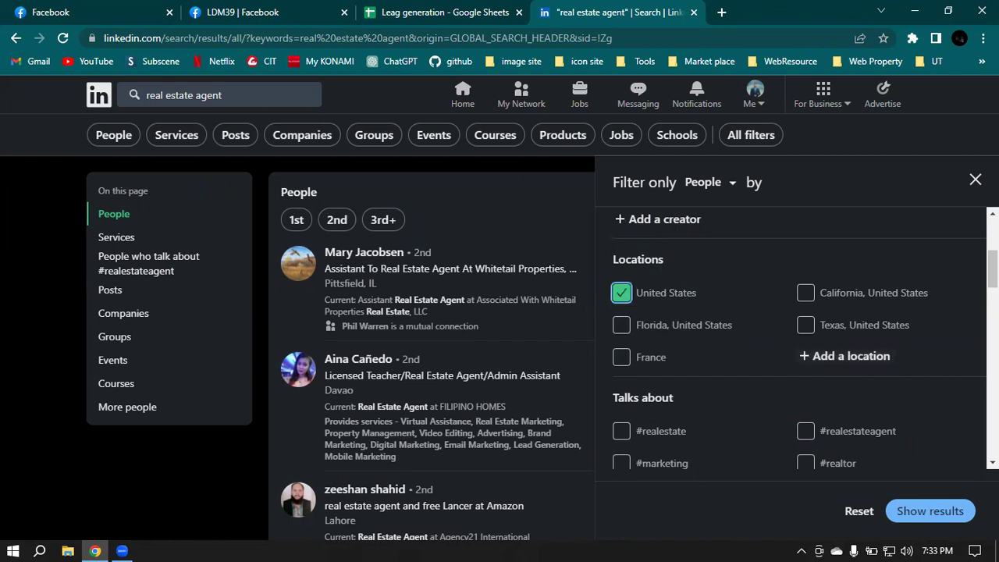
# Step: Filter for people talking about #realestate, #realestateagent, #marketing and #realestateadvice
pyautogui.scroll(-3, 740, 240)
pyautogui.scroll(1, 752, 252)
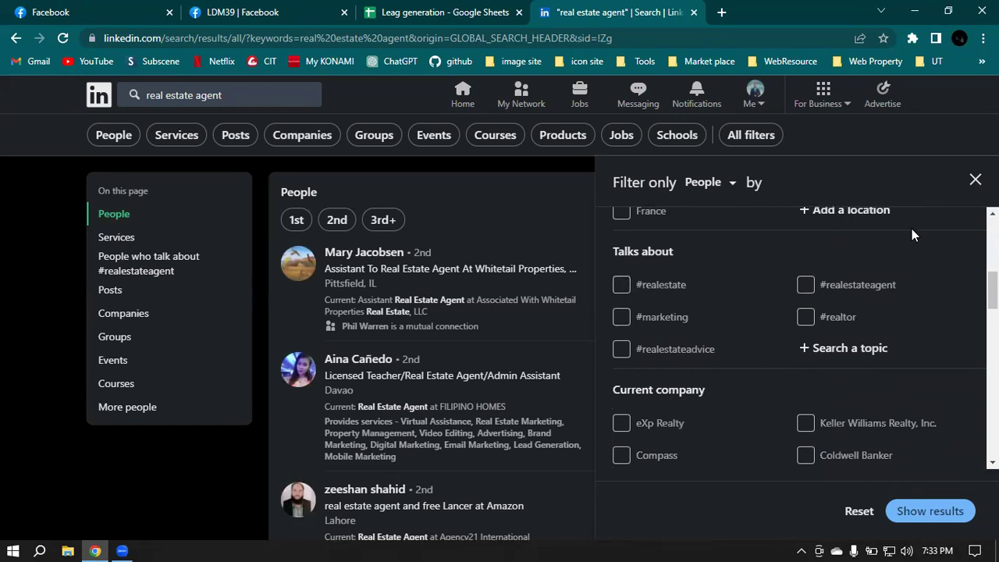
pyautogui.click(621, 285)
pyautogui.click(812, 286)
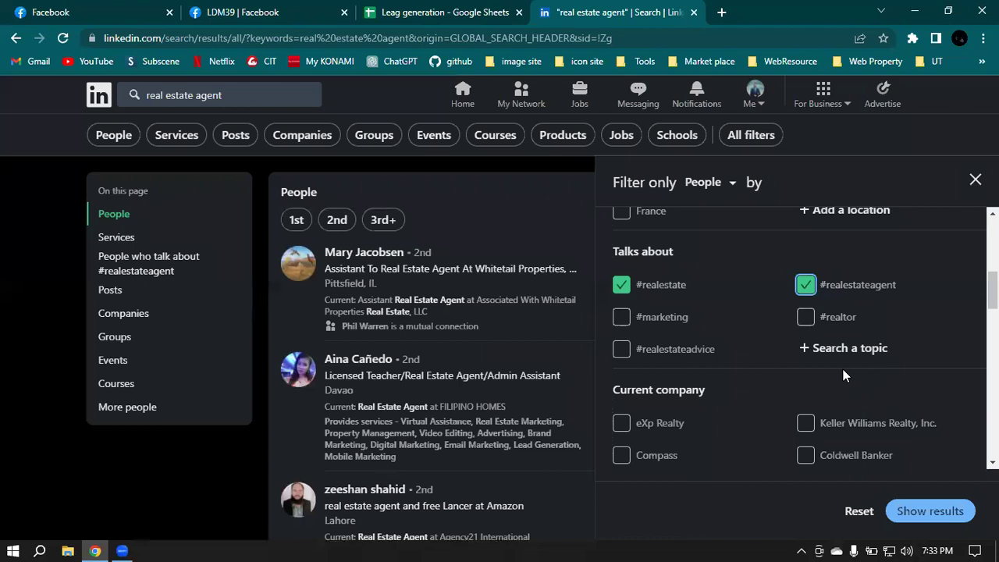
pyautogui.click(621, 318)
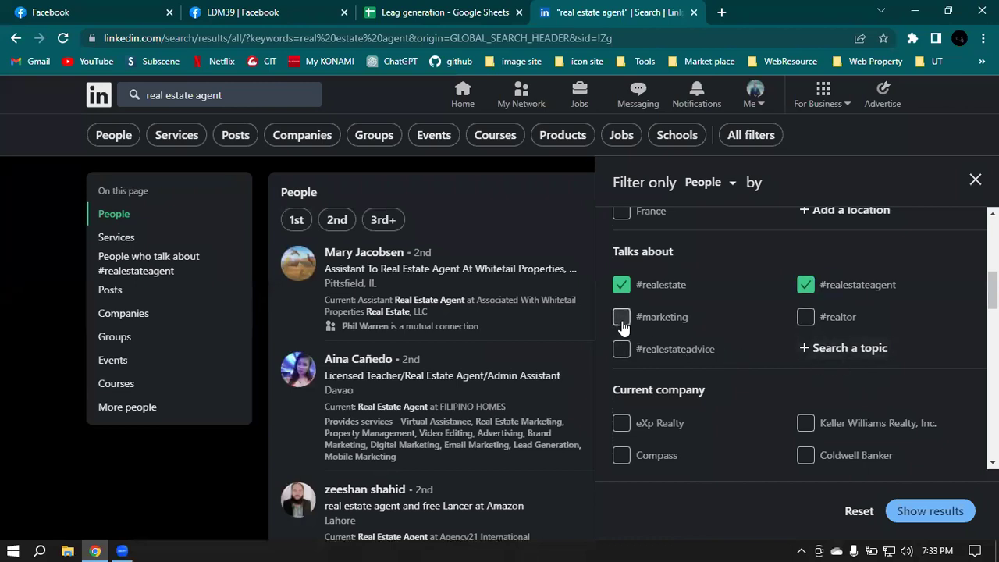
pyautogui.click(620, 352)
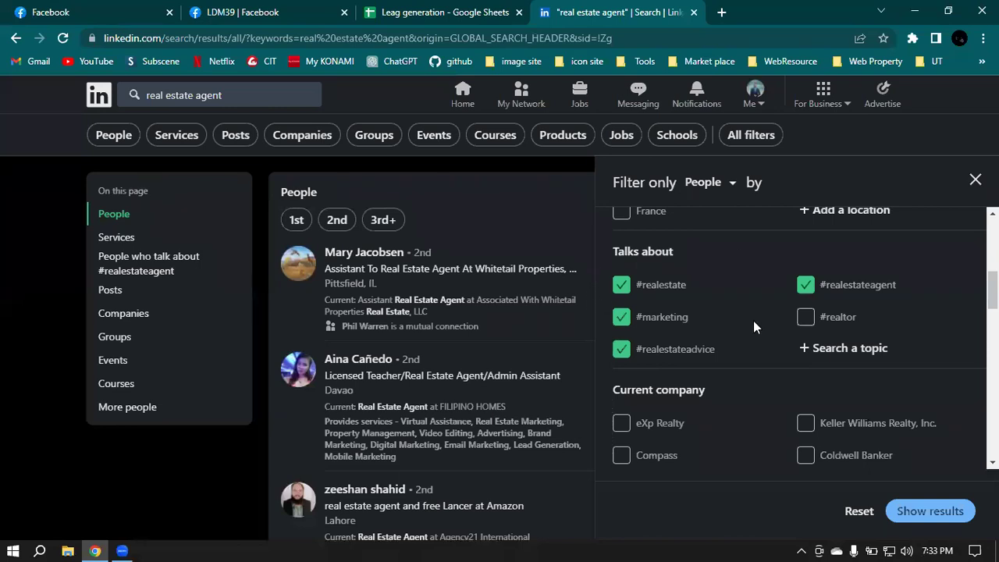
# Step: Tick the Real Estate and Equipment Rental Services industry filter
pyautogui.scroll(-3, 759, 383)
pyautogui.scroll(1, 761, 390)
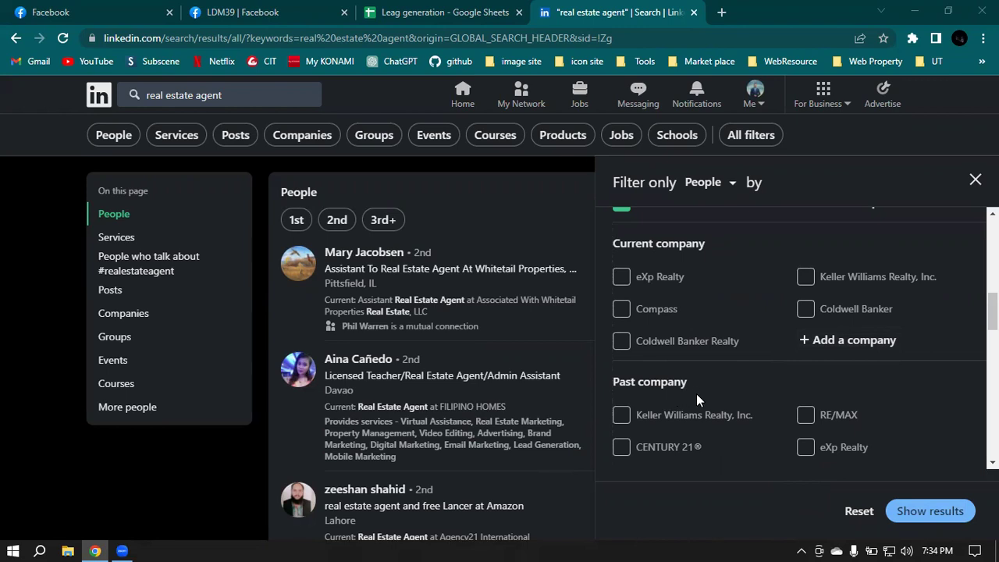
pyautogui.scroll(-1, 696, 393)
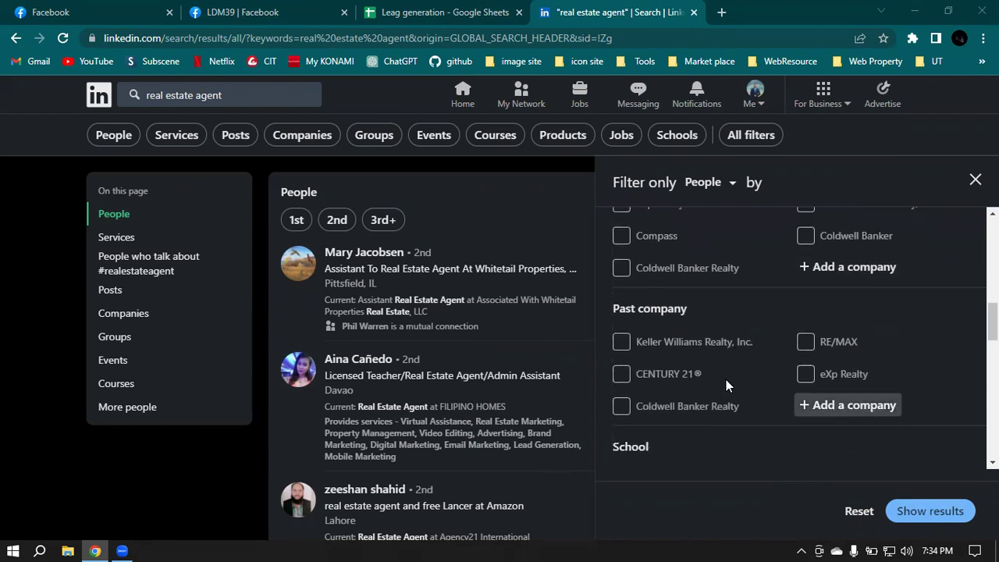
pyautogui.scroll(1, 767, 264)
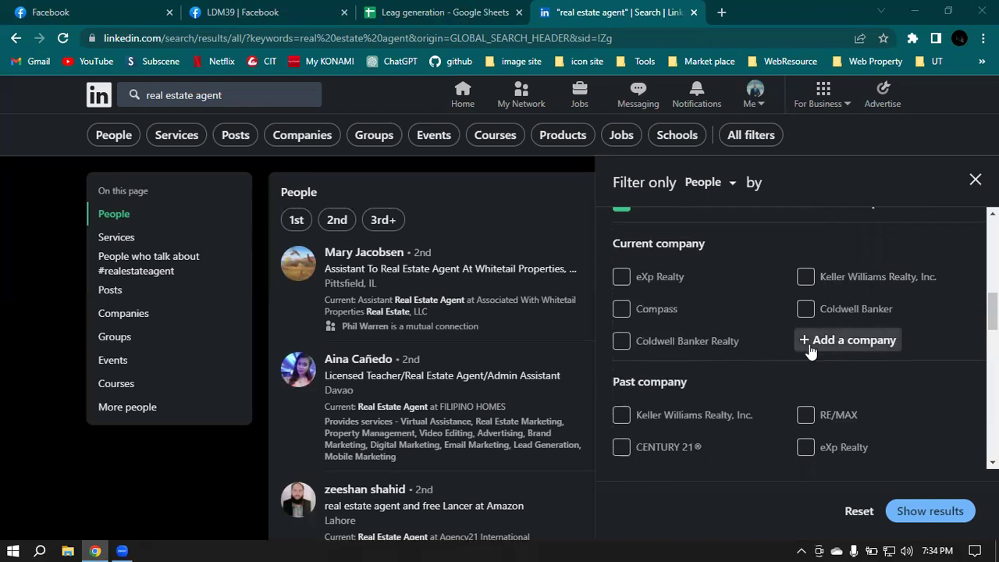
pyautogui.scroll(-1, 826, 458)
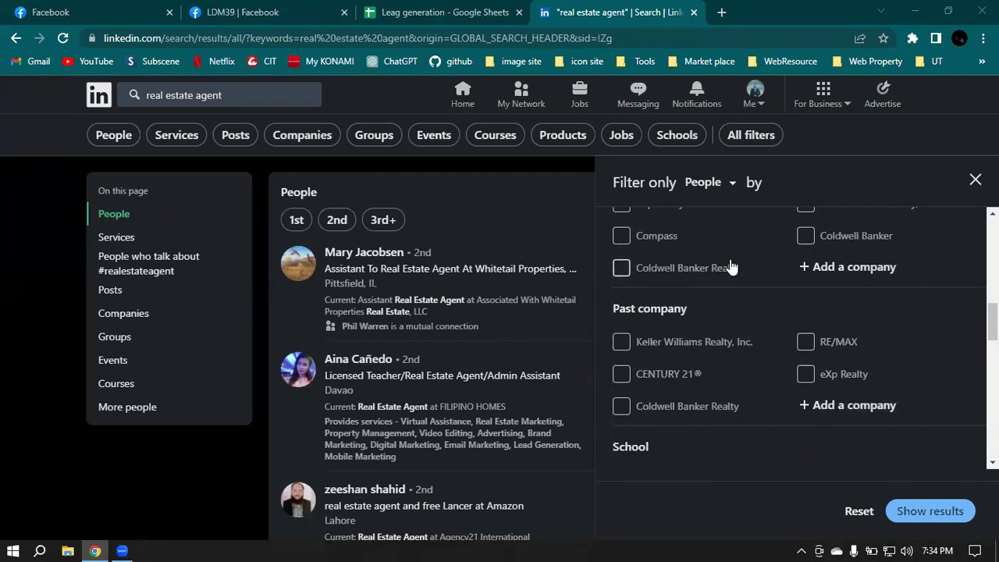
pyautogui.scroll(-2, 726, 268)
pyautogui.scroll(-1, 922, 311)
pyautogui.scroll(-1, 922, 311)
pyautogui.click(622, 341)
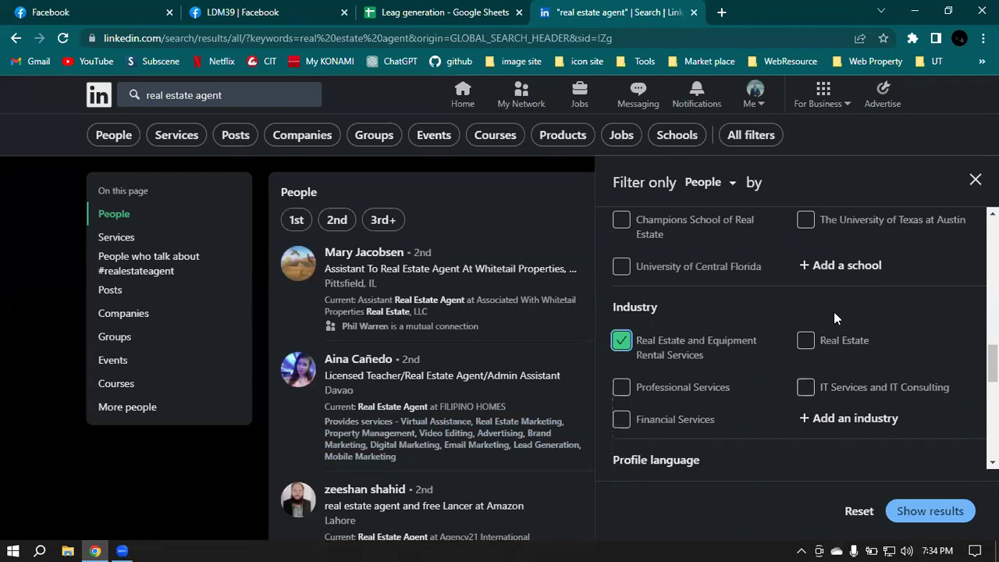
# Step: Add the Real Estate industry and English profile language filters
pyautogui.click(806, 340)
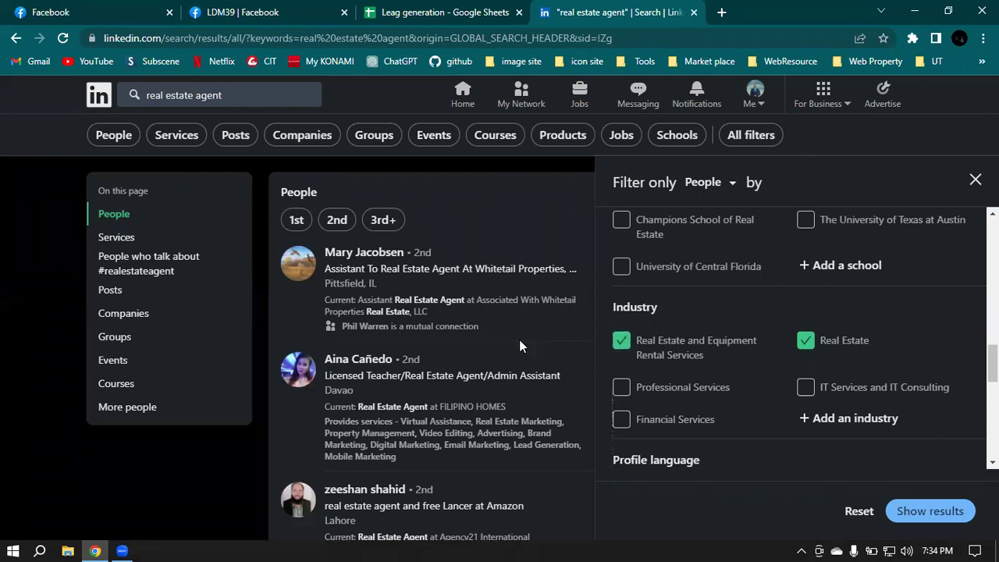
pyautogui.scroll(-2, 844, 339)
pyautogui.click(624, 347)
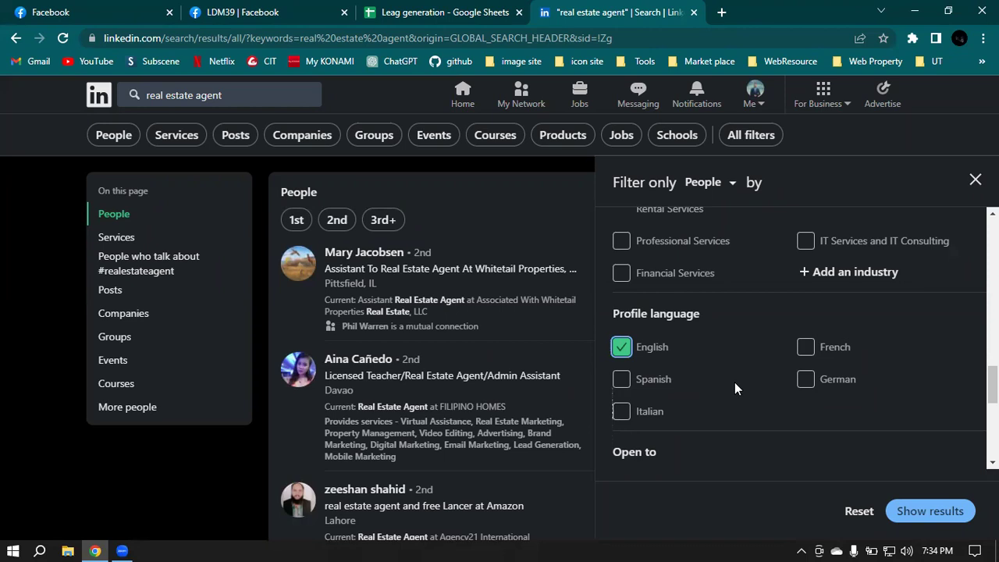
# Step: Add the Real Estate and Real Estate Marketing service categories
pyautogui.scroll(-2, 734, 382)
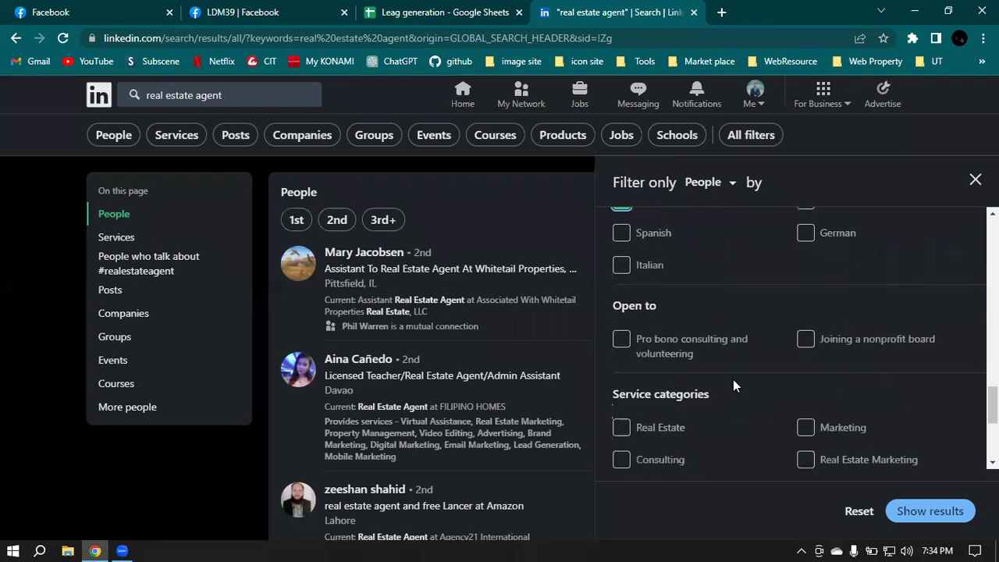
pyautogui.scroll(-1, 733, 380)
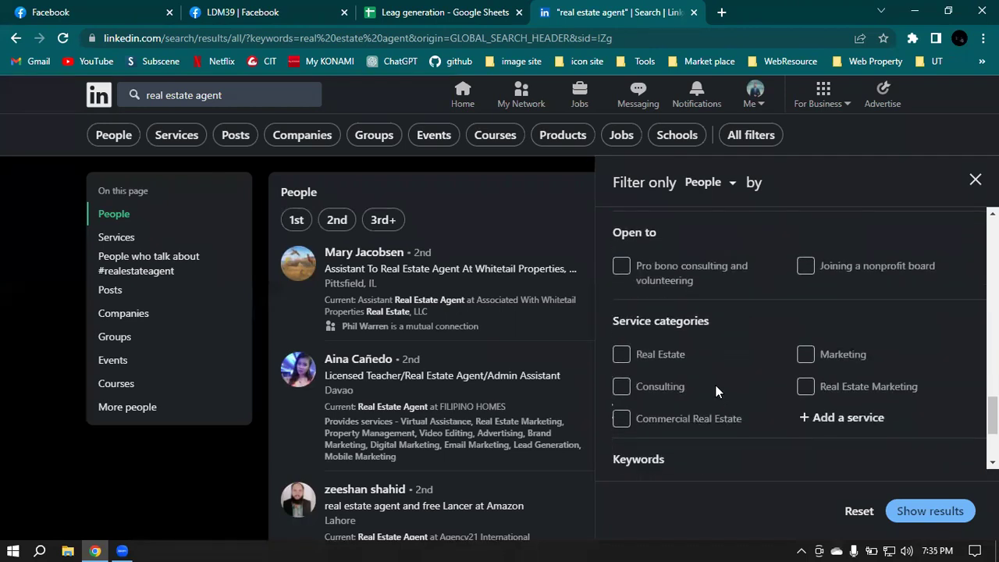
pyautogui.click(622, 356)
pyautogui.click(806, 388)
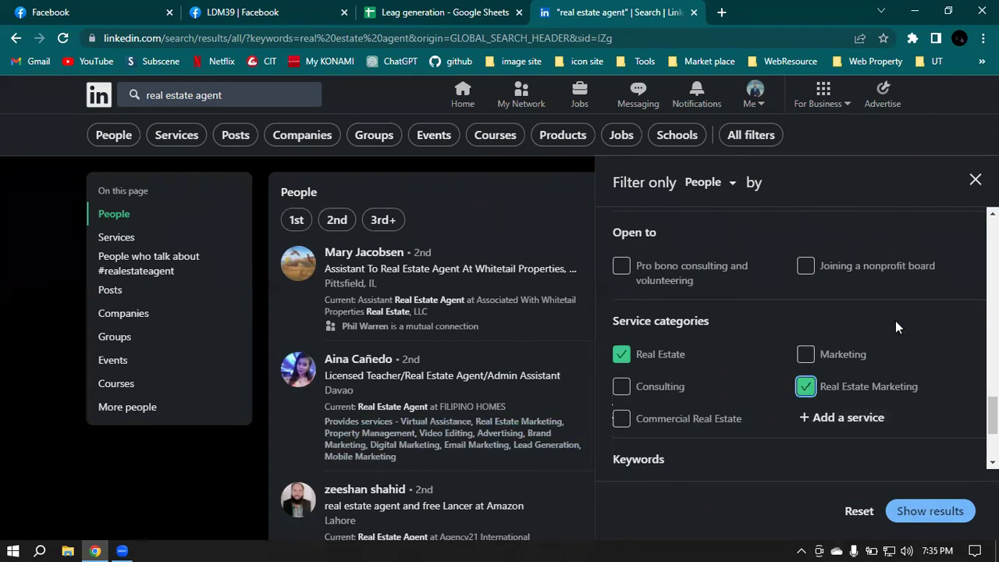
pyautogui.scroll(-1, 903, 320)
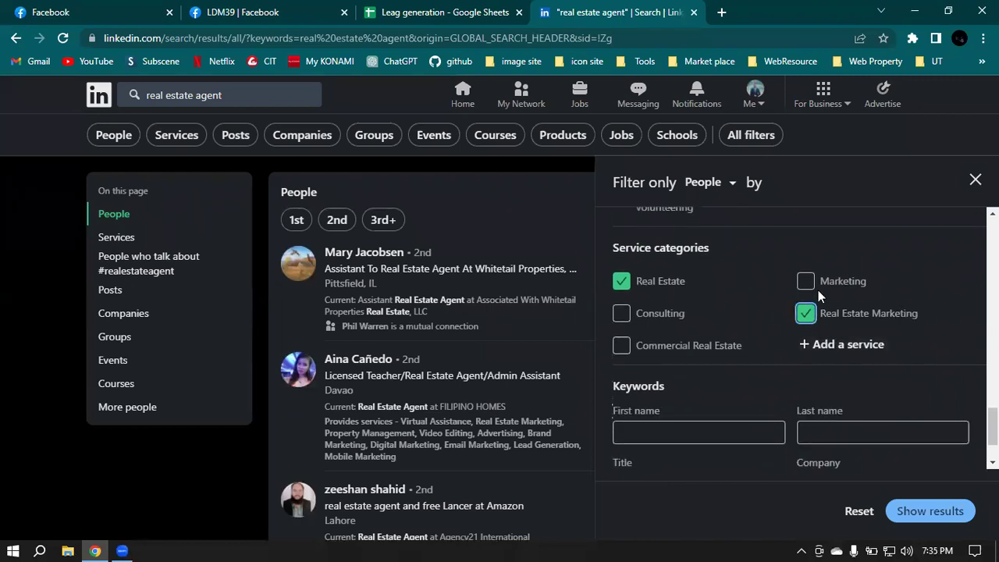
pyautogui.scroll(-1, 818, 290)
pyautogui.click(635, 412)
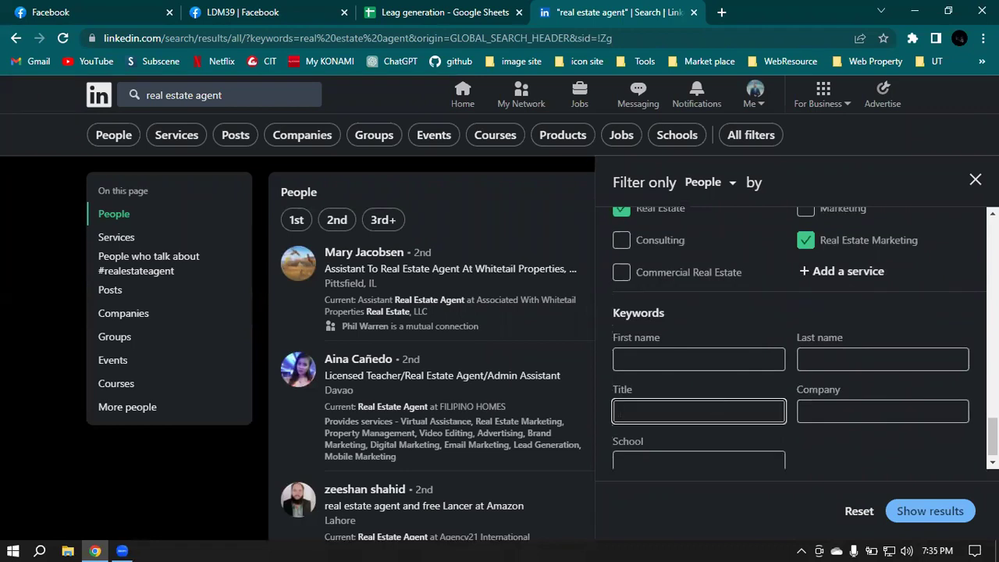
# Step: Enter 'real estate agent' as the title keyword and show the roughly 1,800 filtered results
pyautogui.write('real')
pyautogui.write('estate agent')
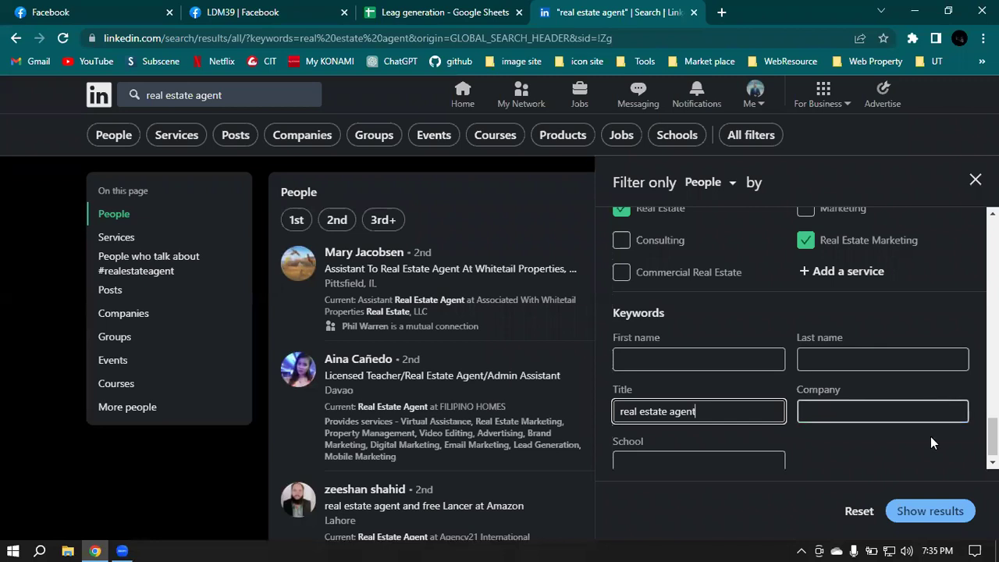
pyautogui.click(928, 512)
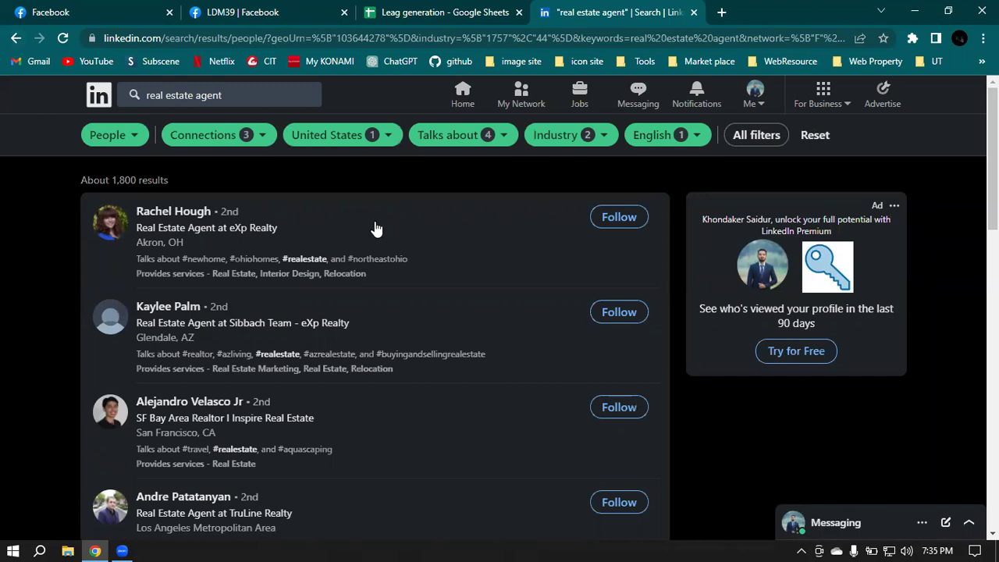
# Step: Scroll through the filtered real estate agent people results
pyautogui.scroll(-2, 459, 238)
pyautogui.scroll(-2, 458, 237)
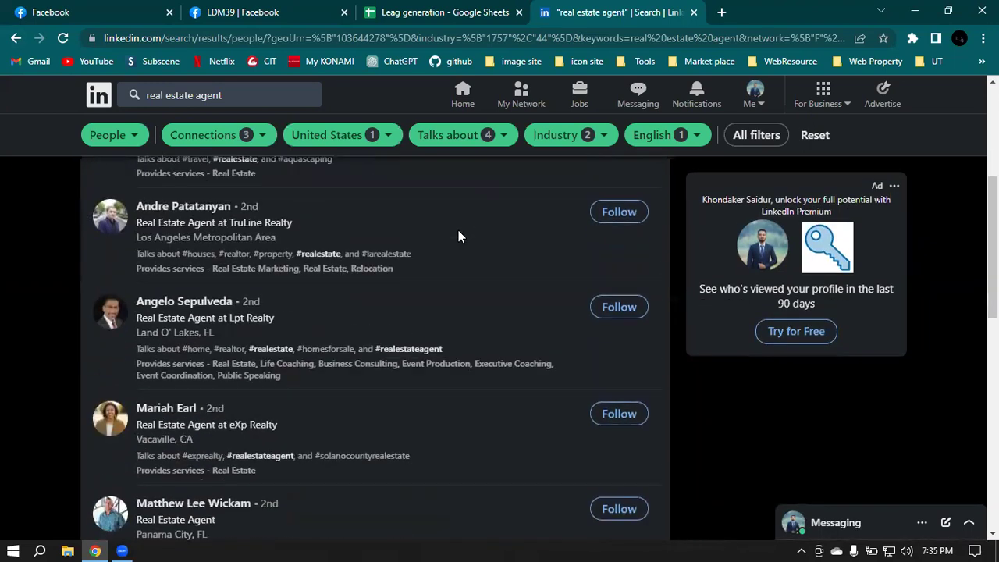
pyautogui.scroll(-5, 459, 237)
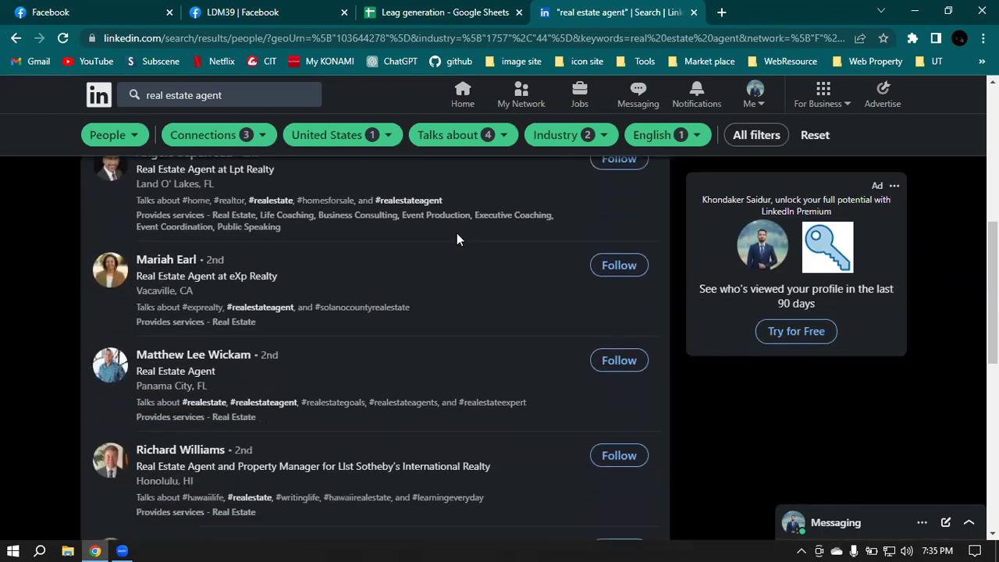
pyautogui.scroll(4, 375, 247)
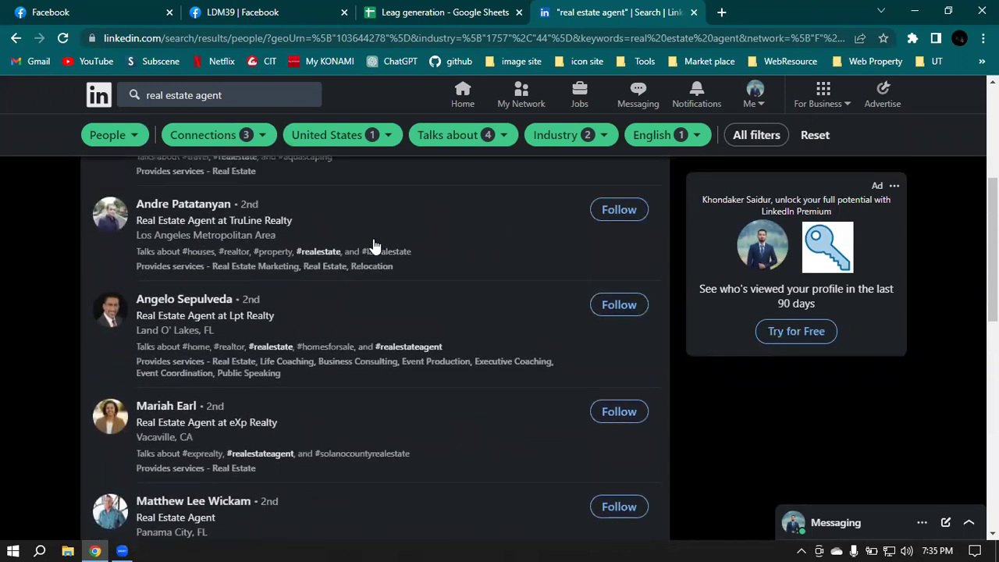
pyautogui.scroll(-7, 375, 247)
pyautogui.scroll(-1, 375, 247)
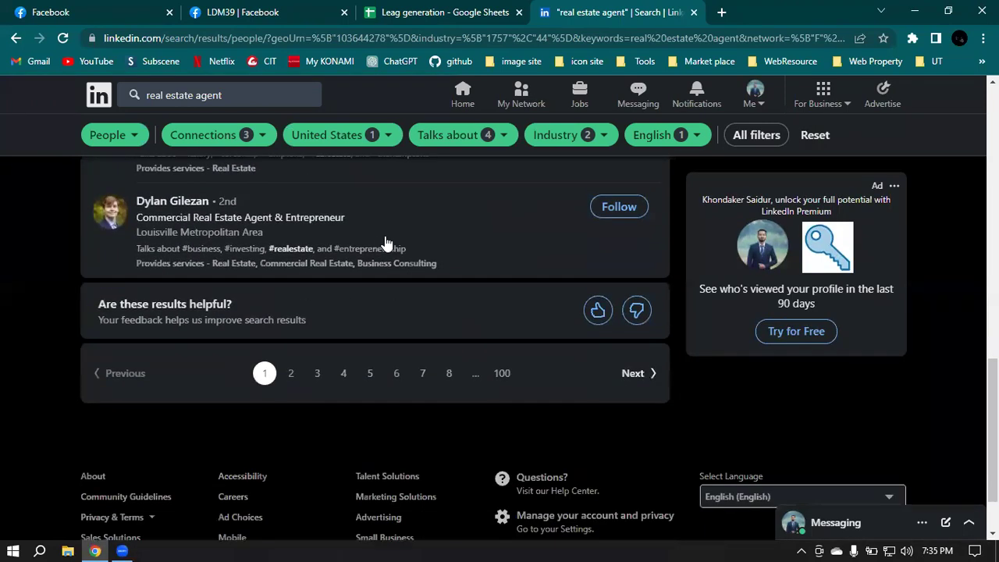
pyautogui.scroll(3, 397, 223)
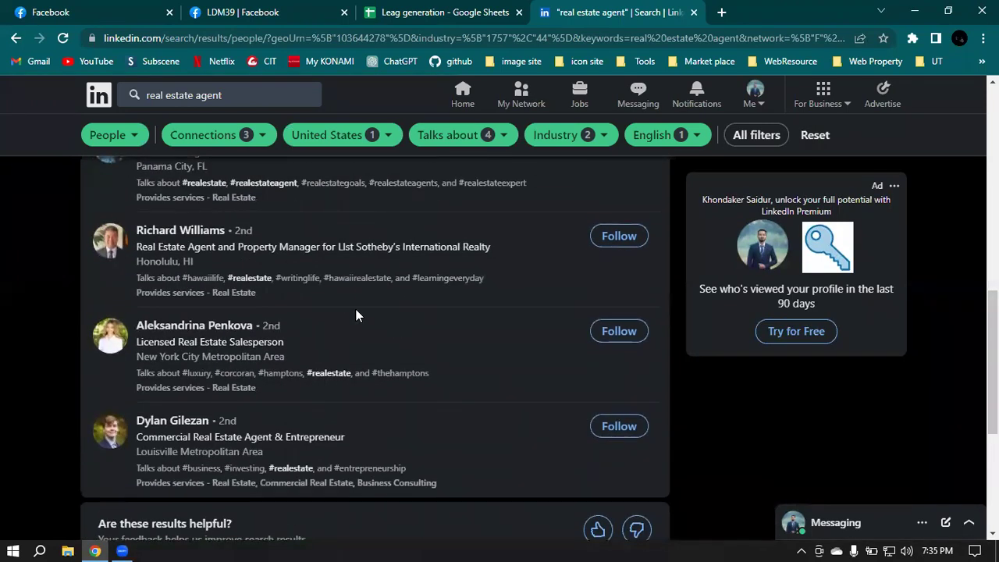
pyautogui.scroll(1, 405, 303)
pyautogui.scroll(9, 400, 259)
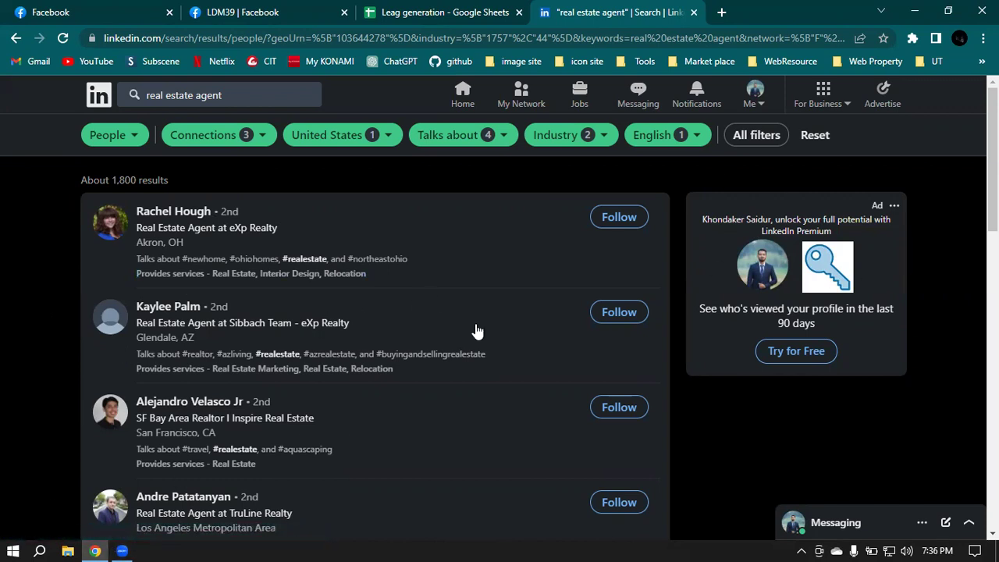
# Step: Close both Facebook tabs and go to page 8 of the results
pyautogui.scroll(-3, 512, 315)
pyautogui.scroll(-6, 512, 314)
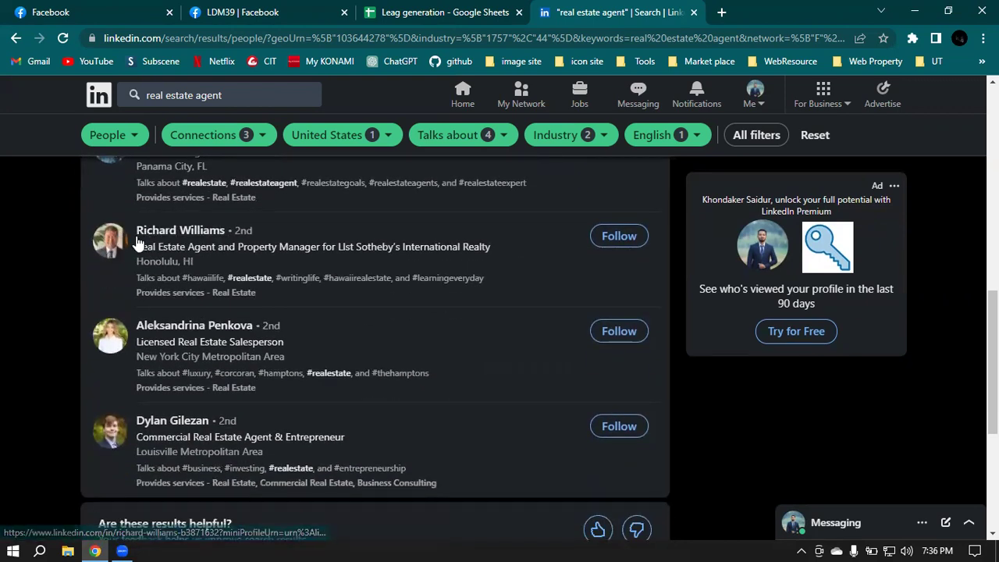
pyautogui.click(172, 12)
pyautogui.click(172, 12)
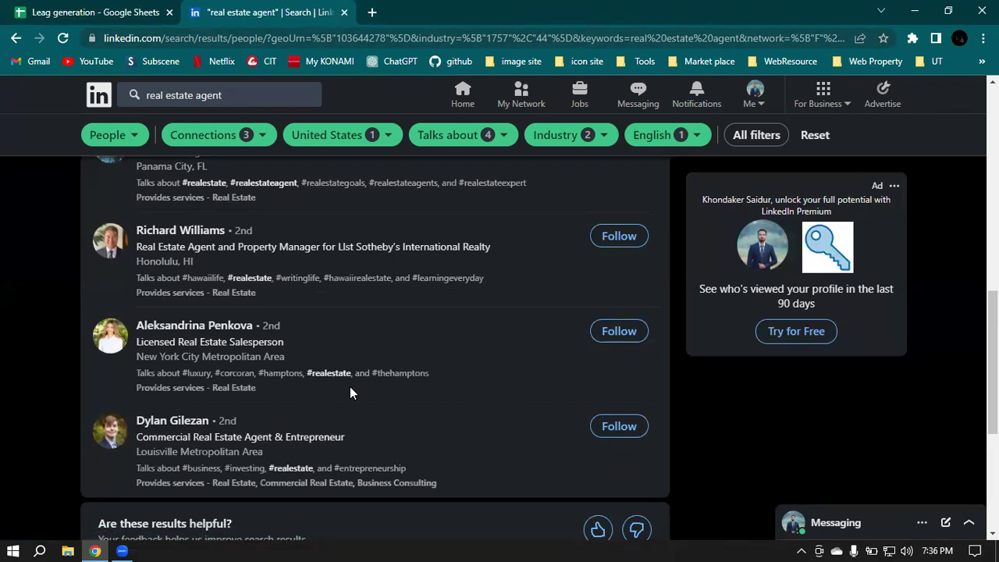
pyautogui.scroll(-2, 325, 368)
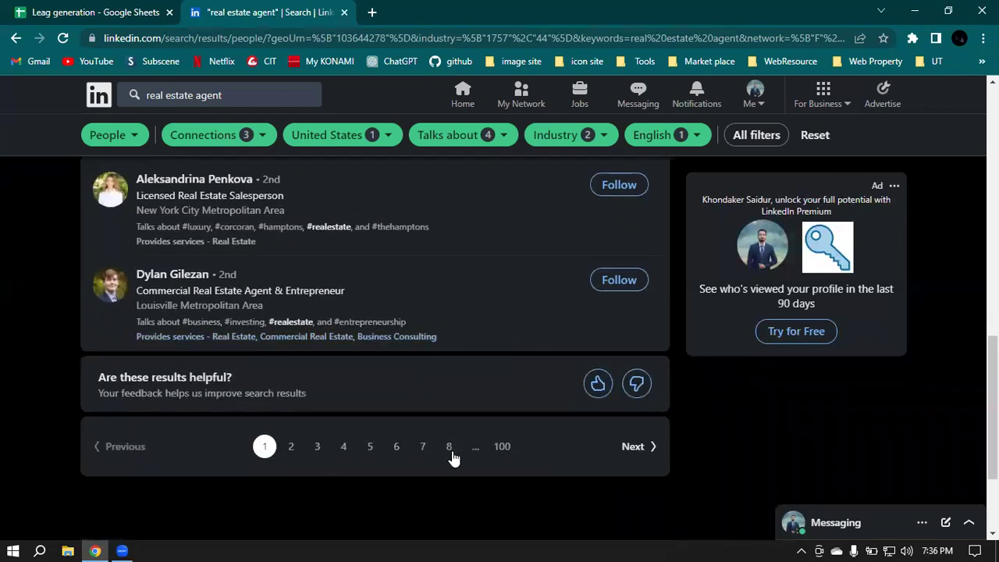
pyautogui.click(450, 448)
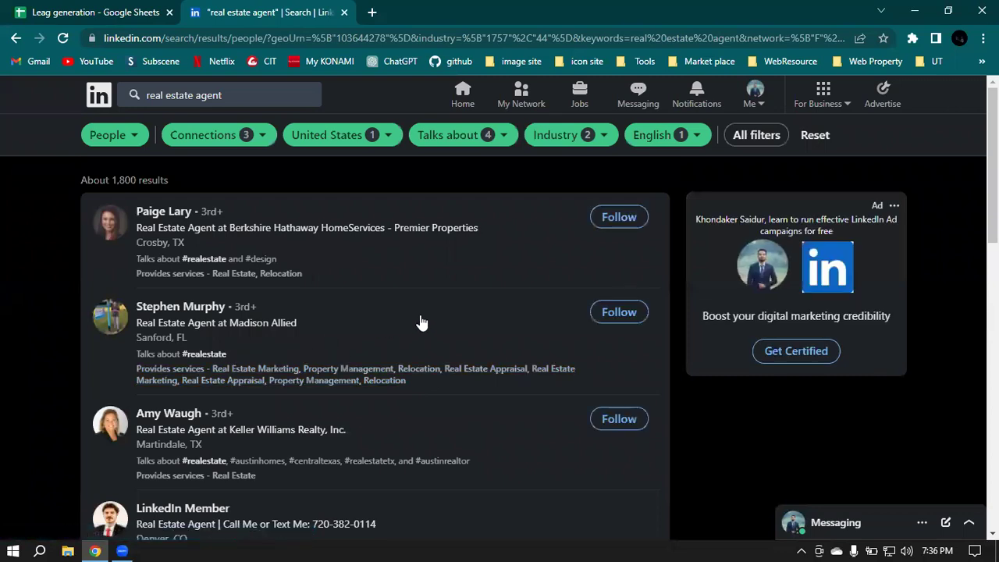
# Step: Browse the page 8 results and bring up the link menu for My Network
pyautogui.scroll(-3, 421, 322)
pyautogui.scroll(-2, 424, 321)
pyautogui.scroll(1, 423, 322)
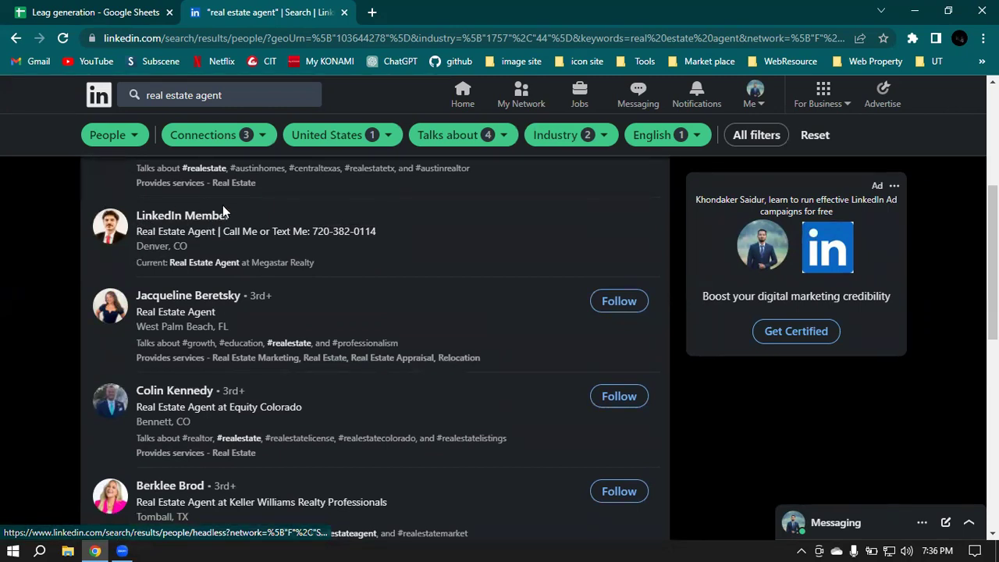
pyautogui.scroll(1, 413, 249)
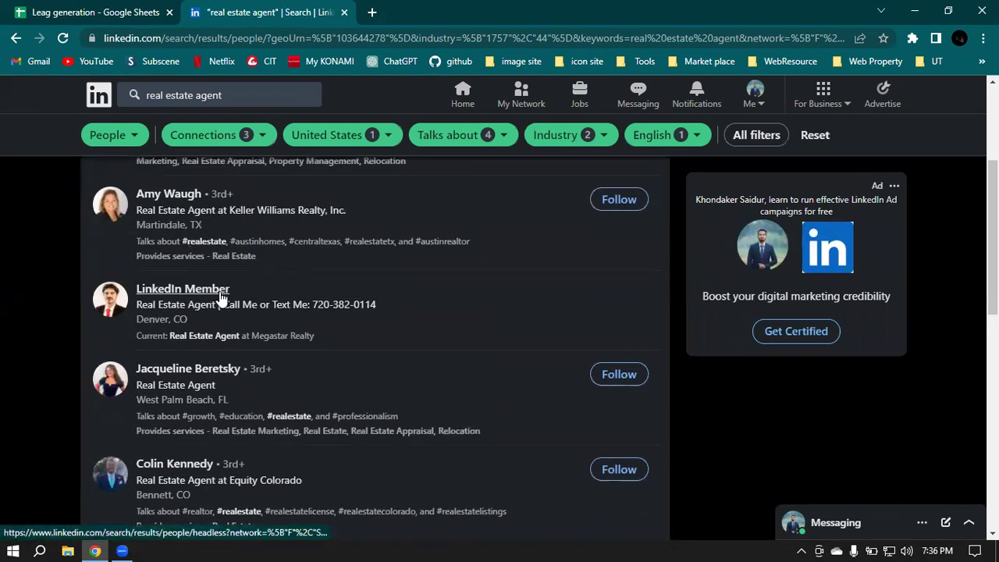
pyautogui.scroll(-3, 196, 297)
pyautogui.scroll(-2, 231, 297)
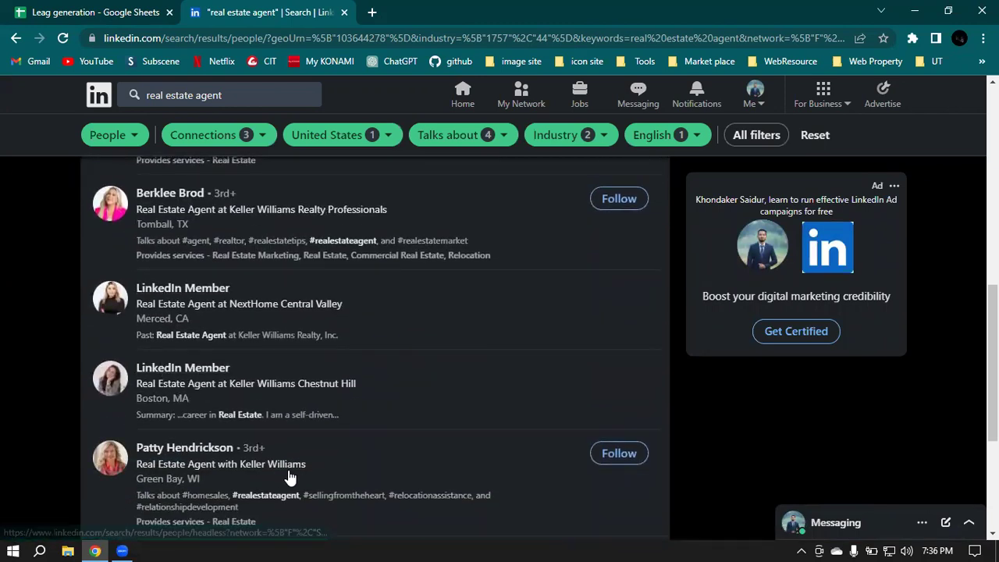
pyautogui.click(599, 545)
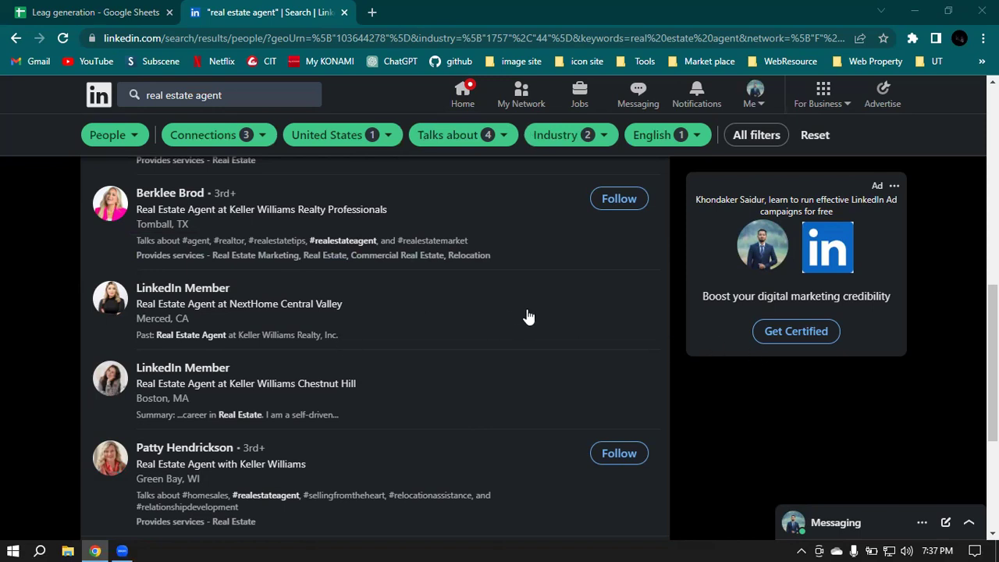
pyautogui.scroll(1, 564, 314)
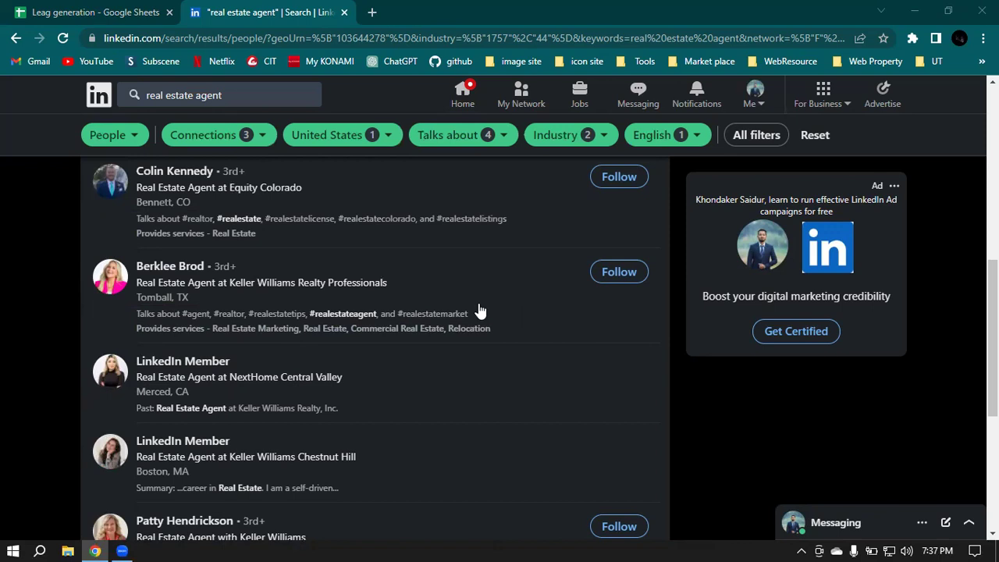
pyautogui.rightClick(515, 101)
# Step: Open My Network in a new tab, then open a LinkedIn Member result in another tab
pyautogui.click(546, 102)
pyautogui.hotkey('ctrl', 'Tab')
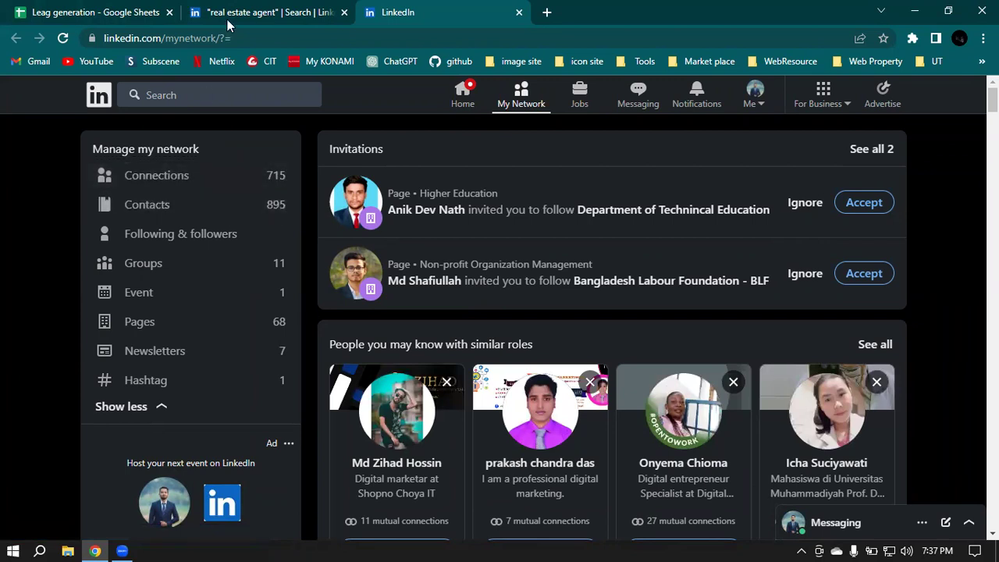
pyautogui.click(310, 9)
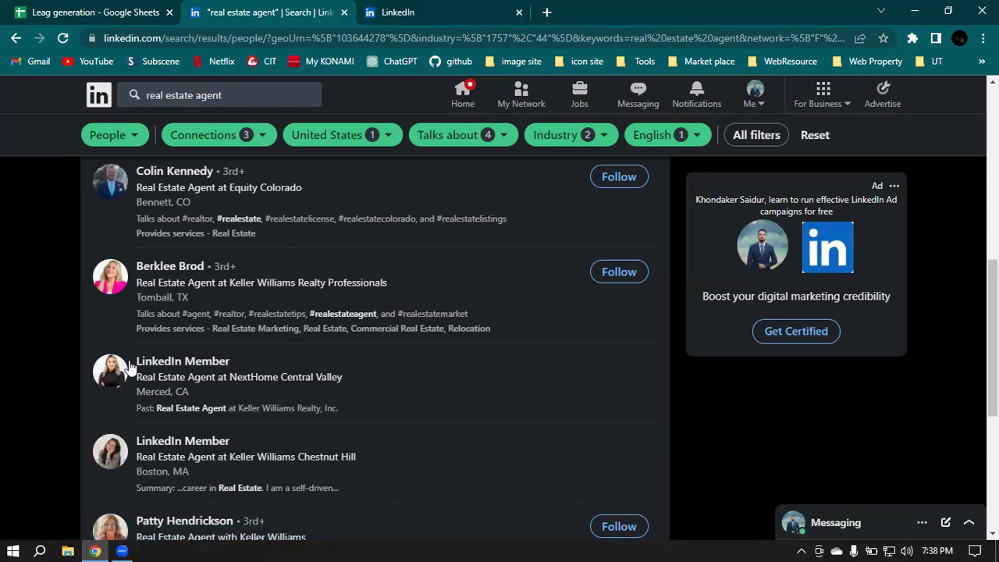
pyautogui.rightClick(160, 365)
pyautogui.click(195, 373)
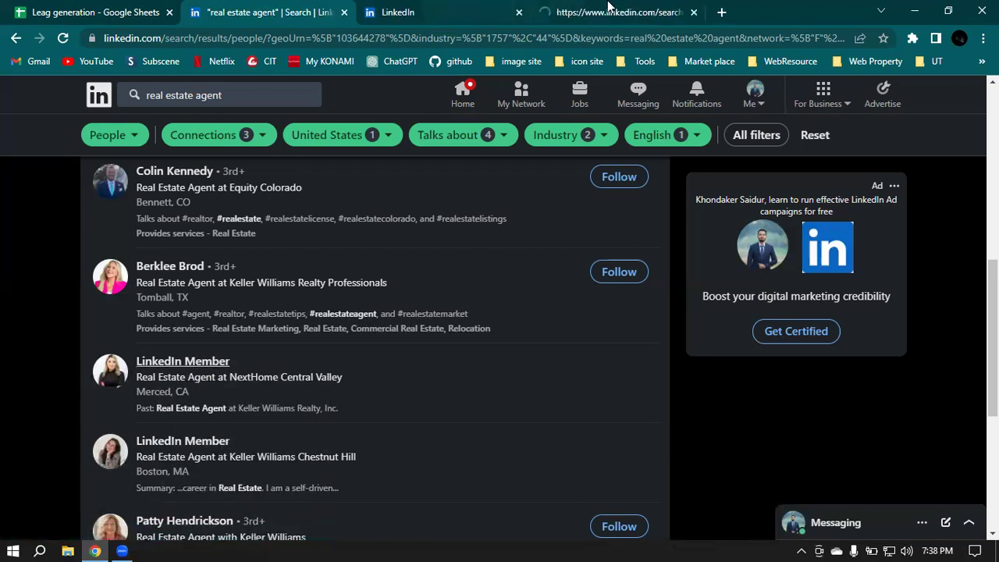
# Step: Check the new 425,000-result keyword-only search tab, then close it
pyautogui.click(634, 18)
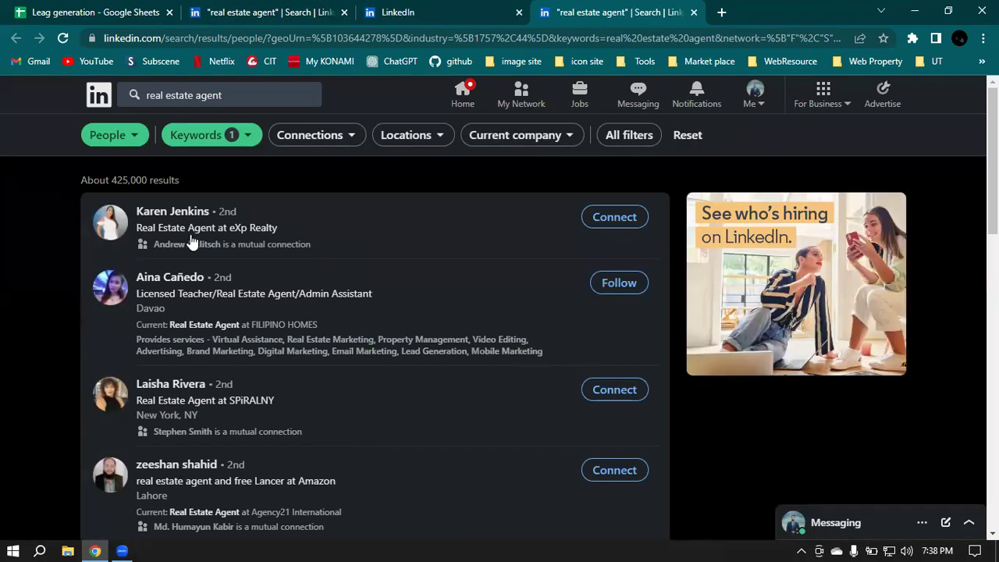
pyautogui.scroll(-3, 399, 326)
pyautogui.scroll(-1, 398, 326)
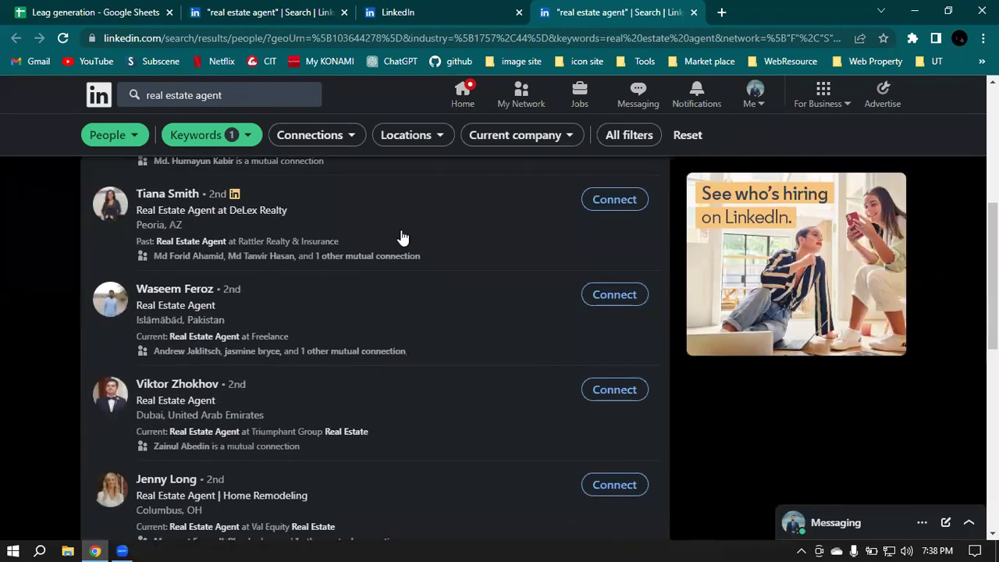
pyautogui.click(694, 13)
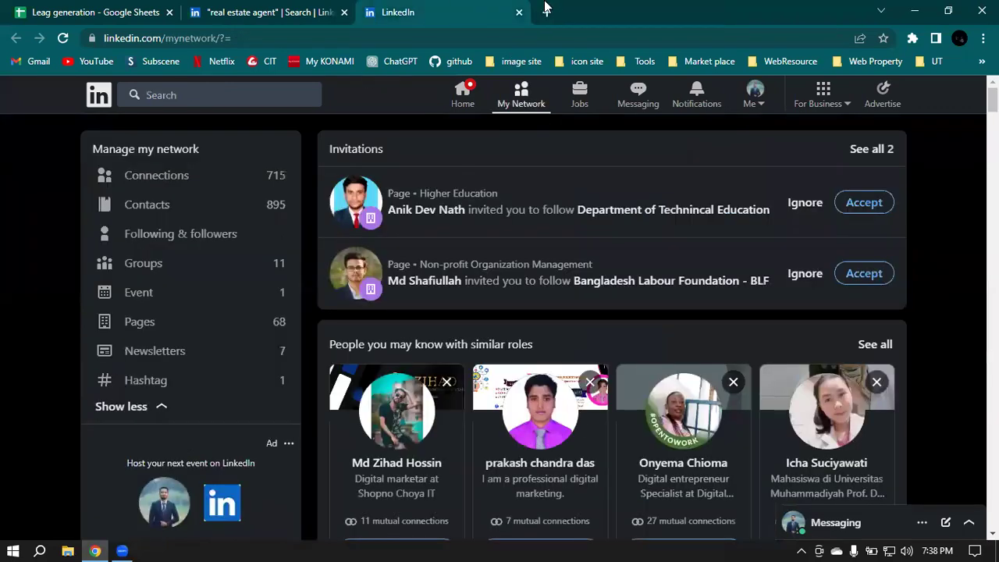
pyautogui.click(298, 10)
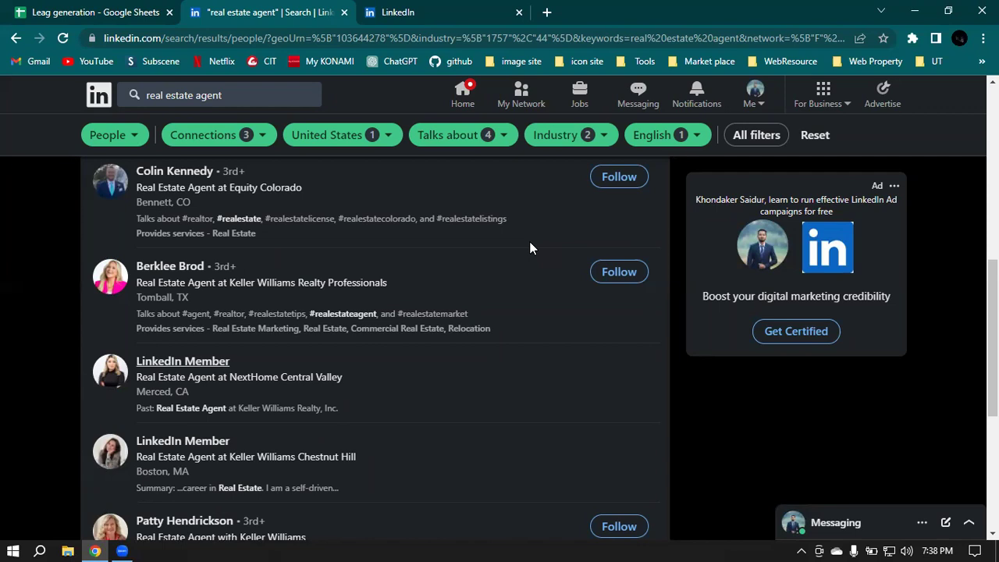
pyautogui.click(521, 94)
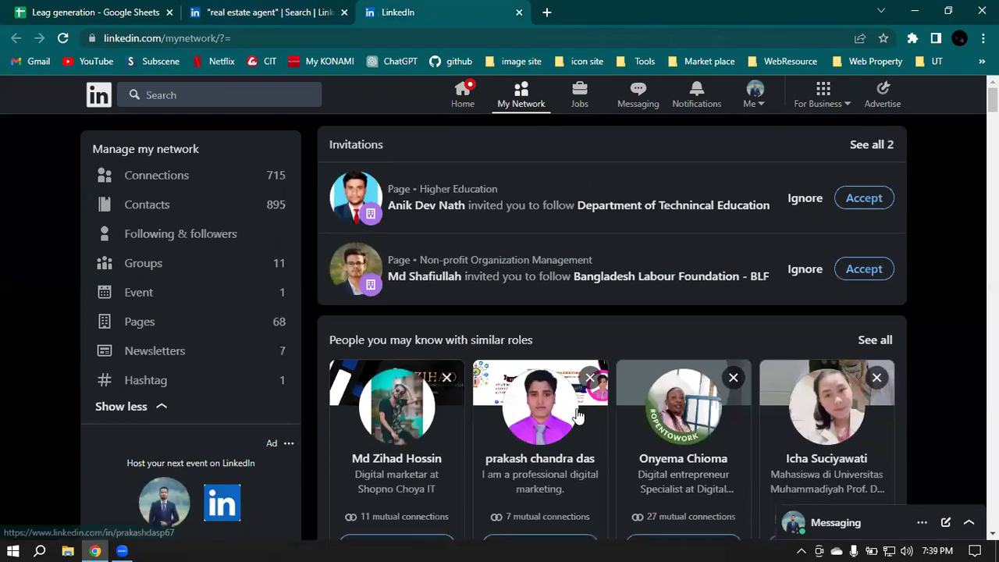
pyautogui.scroll(-2, 578, 416)
pyautogui.scroll(-2, 614, 314)
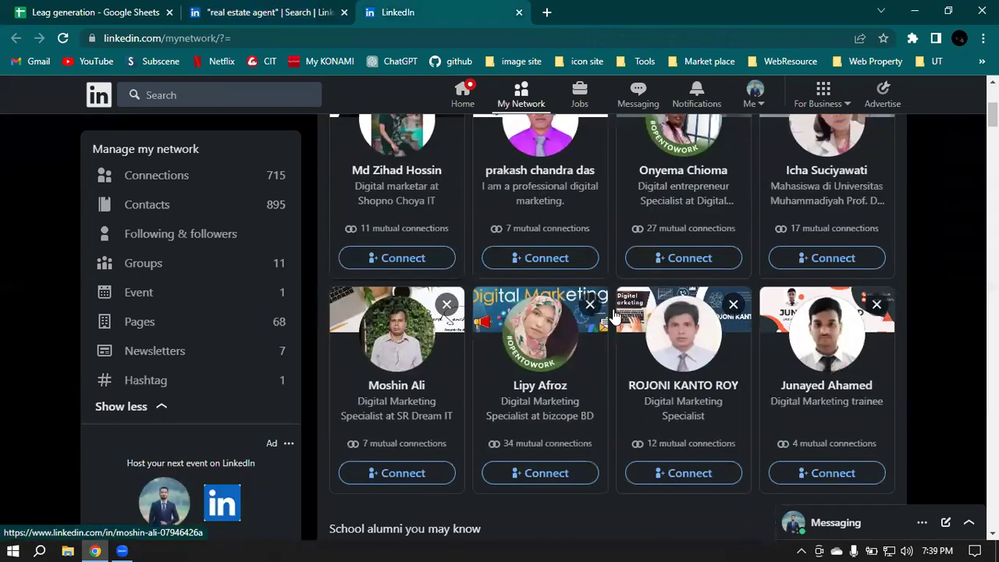
pyautogui.scroll(-2, 594, 397)
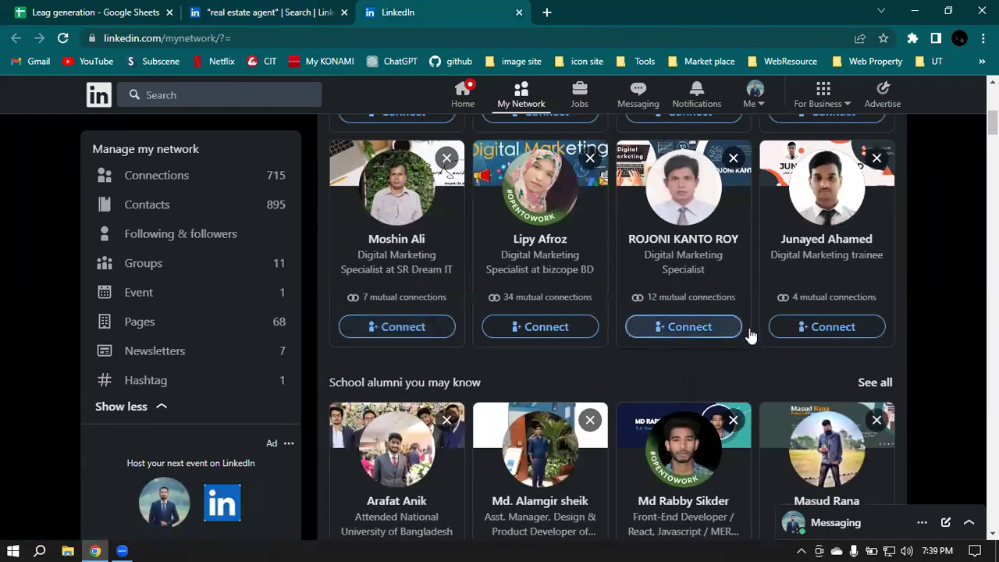
pyautogui.scroll(-3, 828, 343)
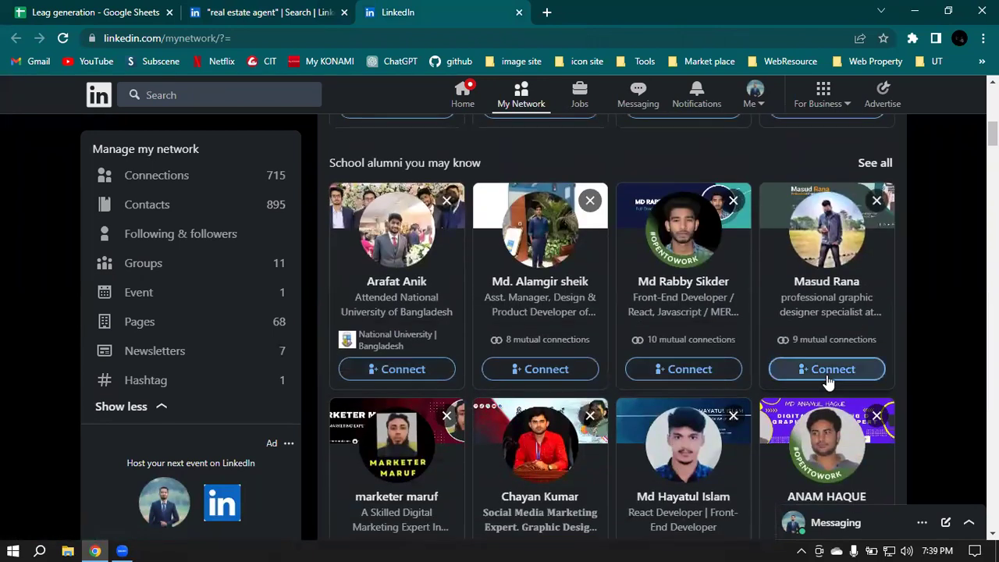
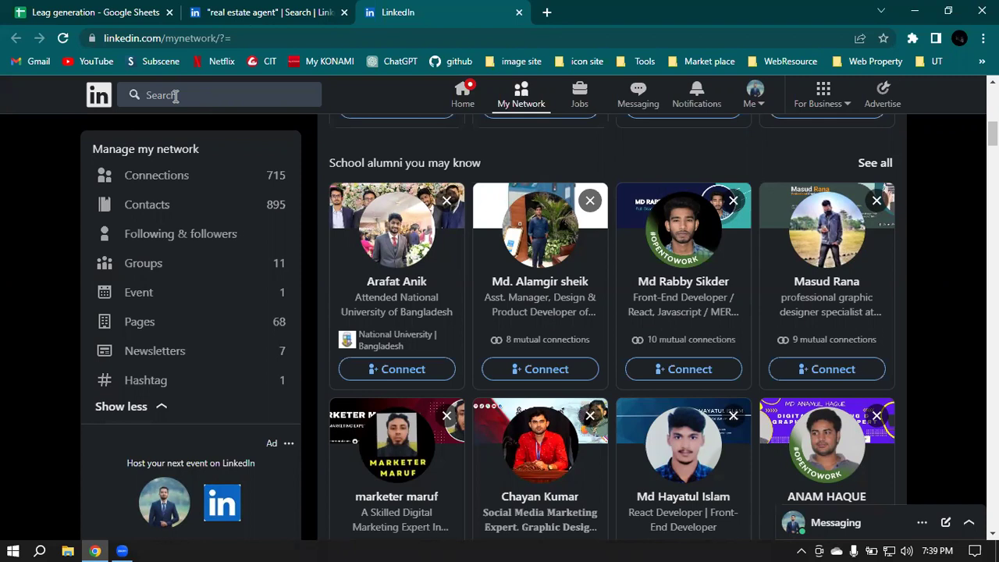
# Step: Return to page 1 of the 'real estate agent' people results and open the first agent's profile in a new tab
pyautogui.click(279, 9)
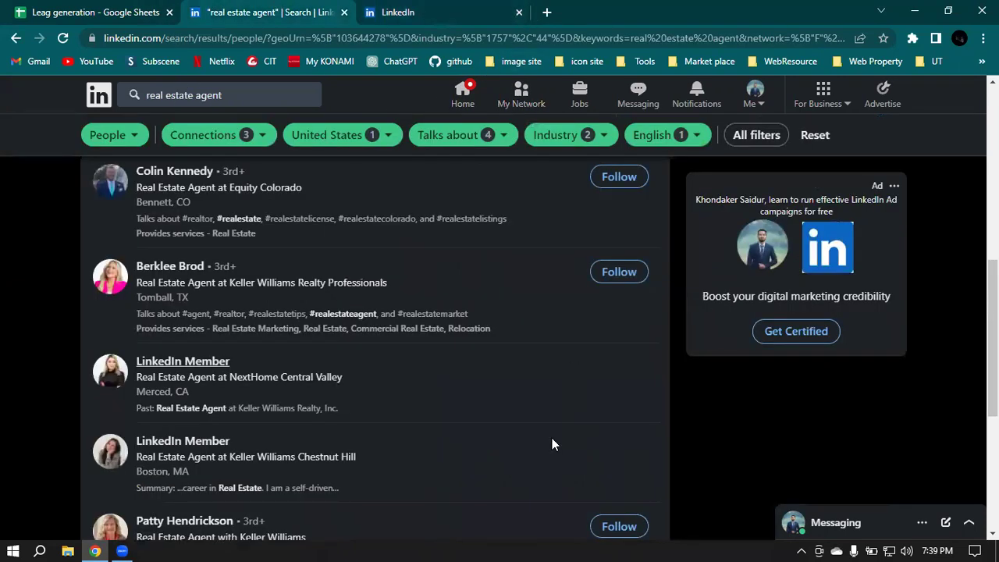
pyautogui.scroll(5, 552, 438)
pyautogui.scroll(2, 552, 445)
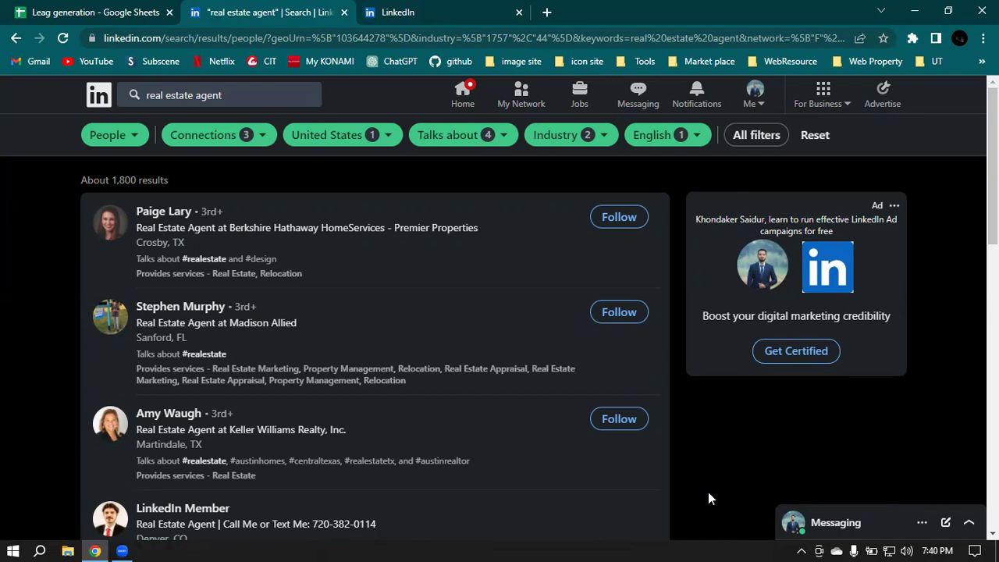
pyautogui.scroll(-3, 693, 499)
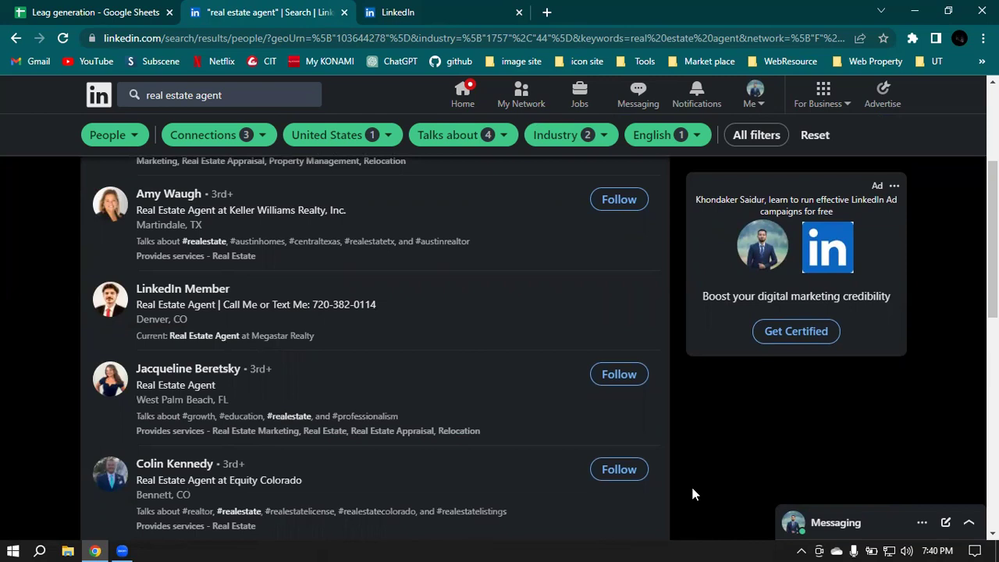
pyautogui.scroll(-3, 691, 483)
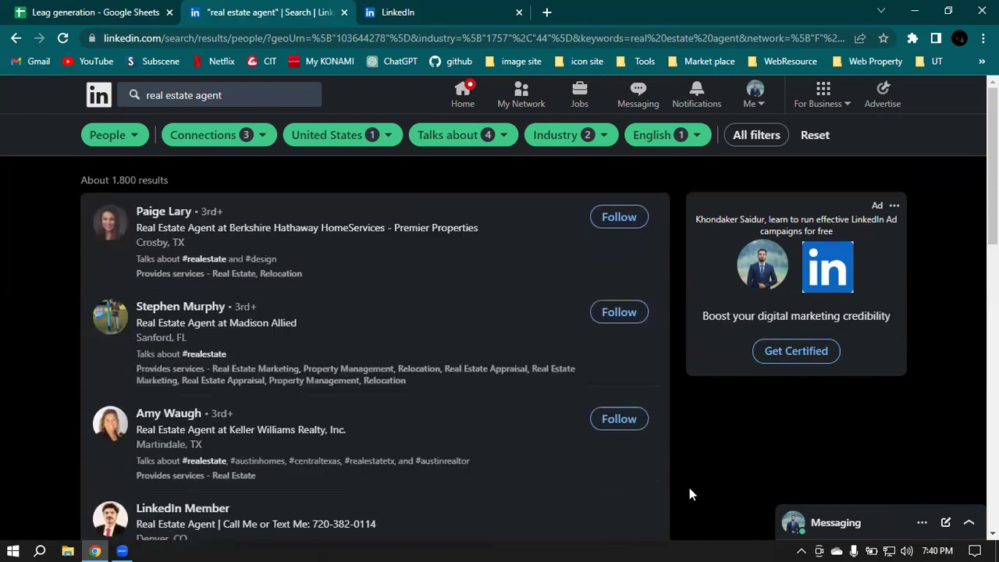
pyautogui.scroll(-5, 687, 493)
pyautogui.click(265, 310)
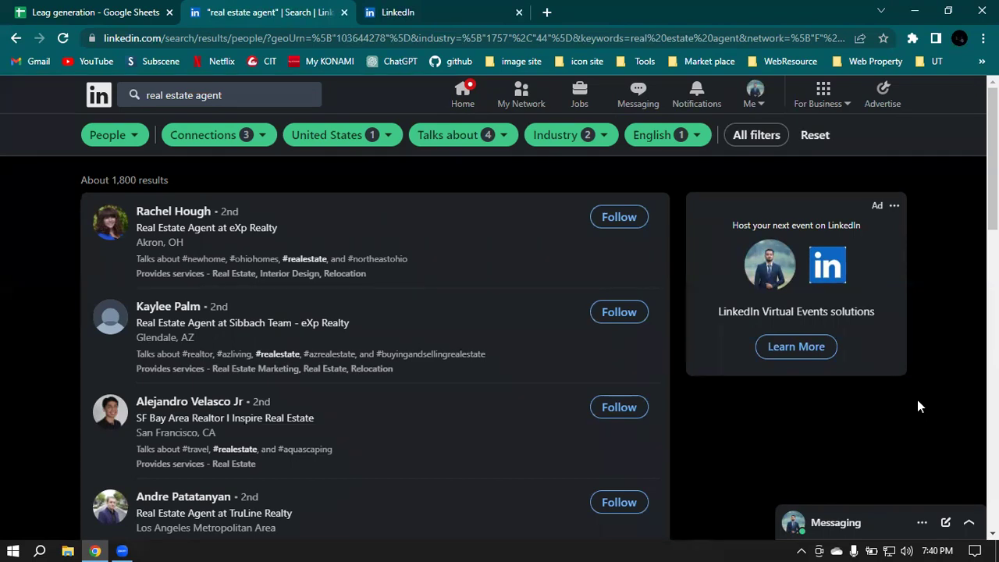
pyautogui.rightClick(181, 214)
pyautogui.click(223, 225)
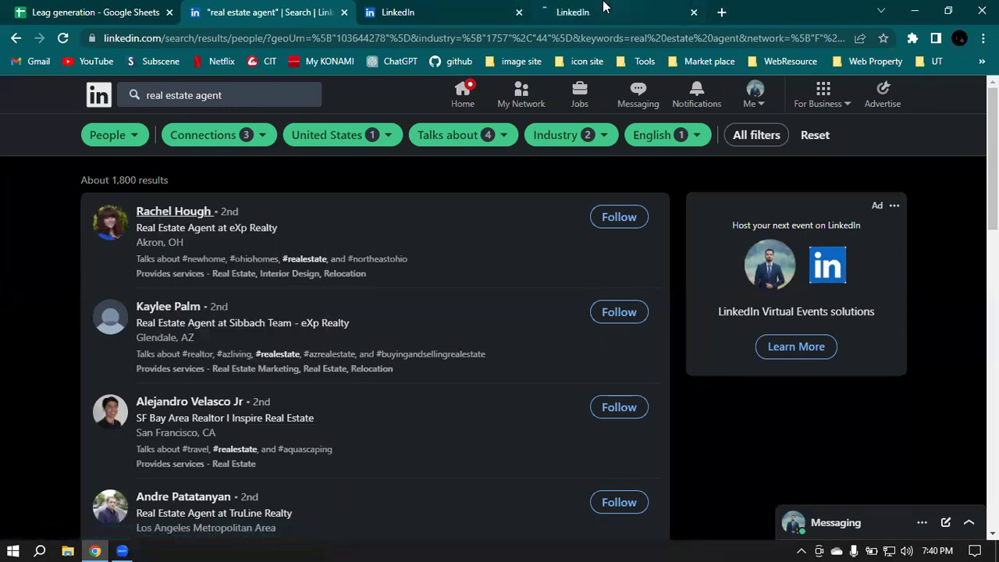
# Step: On the agent's new profile tab, select and copy her full name
pyautogui.click(594, 12)
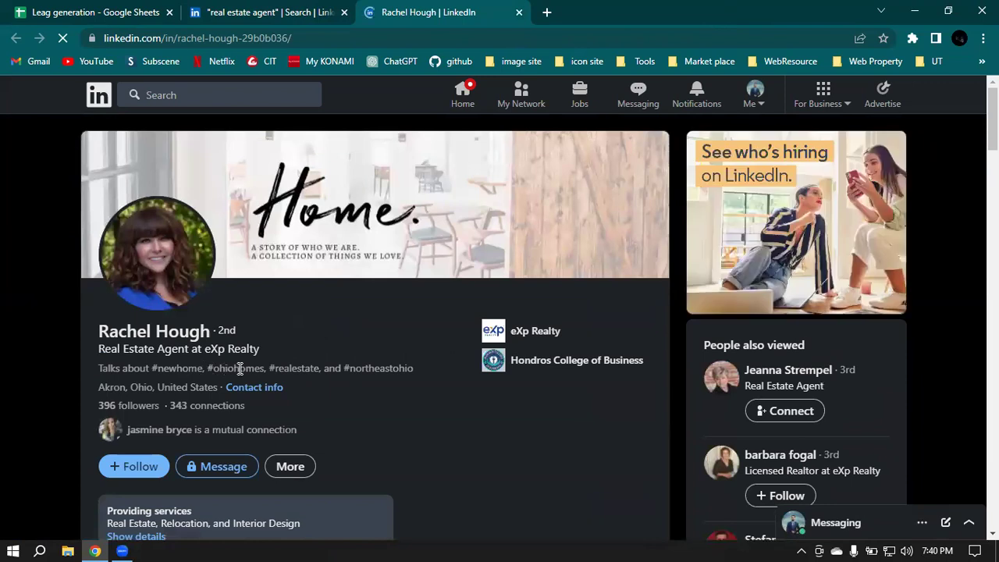
pyautogui.moveTo(276, 368); pyautogui.dragTo(314, 368)
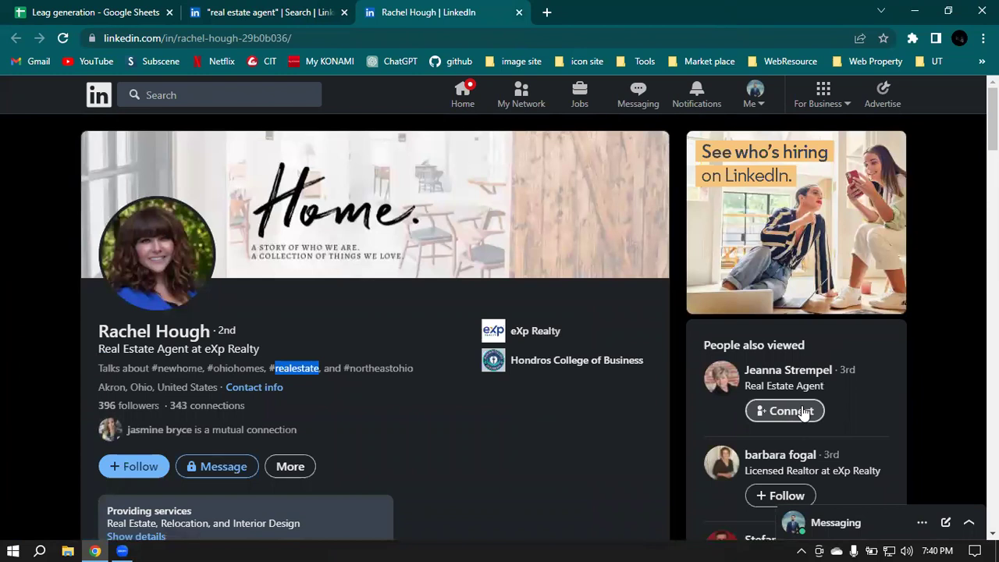
pyautogui.moveTo(206, 350); pyautogui.dragTo(265, 346)
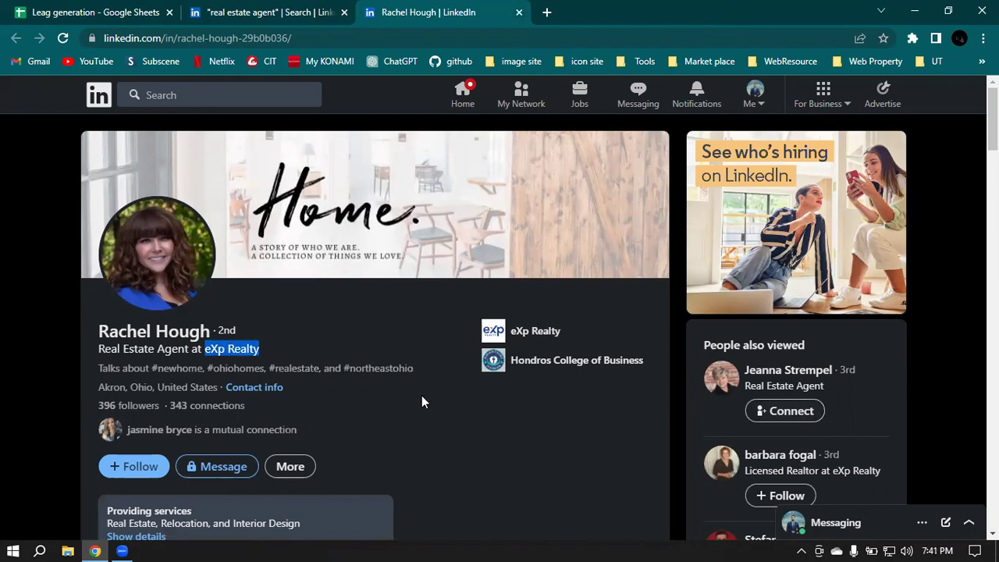
pyautogui.click(274, 388)
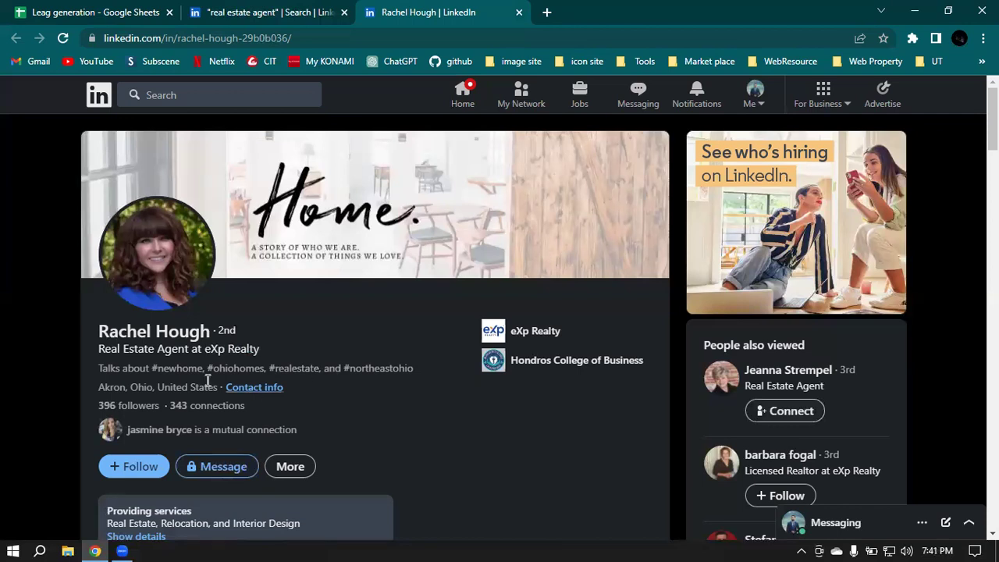
pyautogui.moveTo(97, 334); pyautogui.dragTo(224, 336)
pyautogui.hotkey('ctrl', 'c')
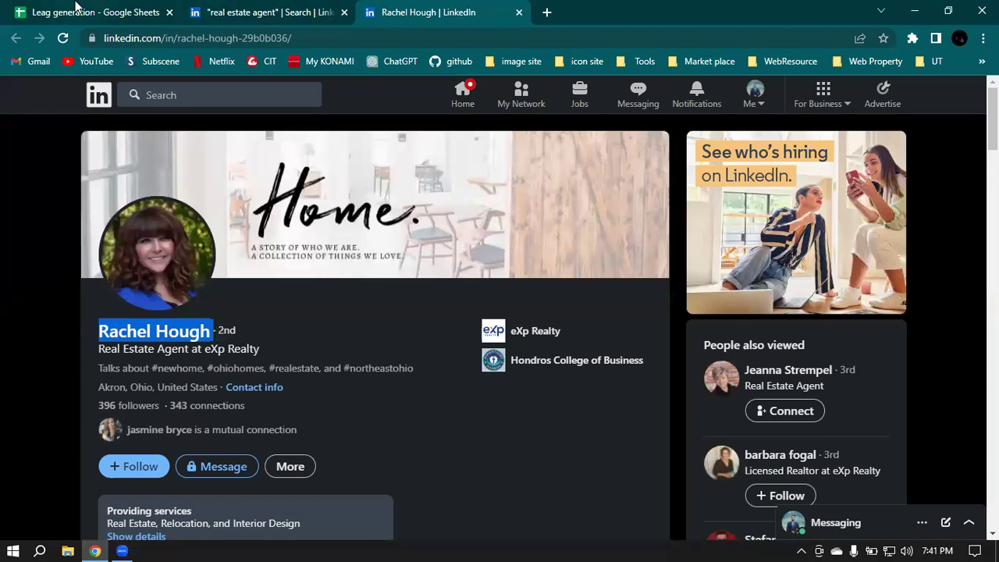
pyautogui.click(77, 10)
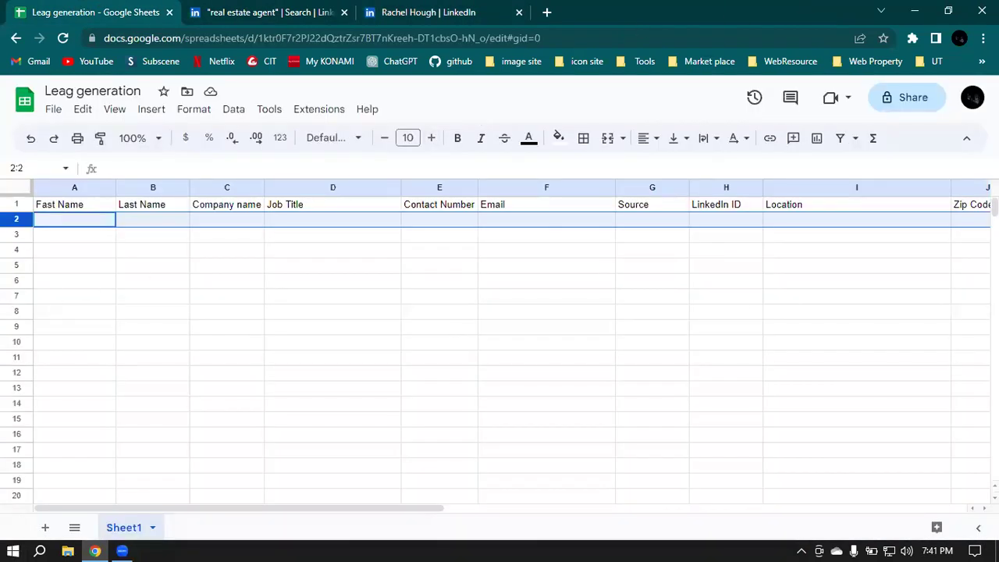
# Step: Paste the agent's name into A2 and move the surname into B2
pyautogui.click(66, 225)
pyautogui.doubleClick(66, 223)
pyautogui.hotkey('ctrl', 'v')
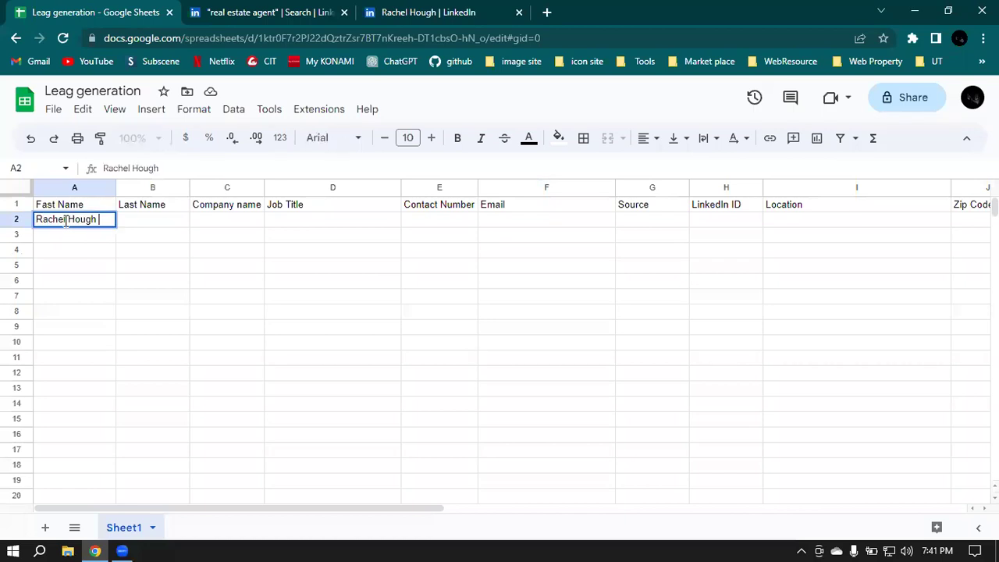
pyautogui.moveTo(69, 221); pyautogui.dragTo(107, 220)
pyautogui.hotkey('ctrl', 'x')
pyautogui.doubleClick(136, 218)
pyautogui.hotkey('ctrl', 'v')
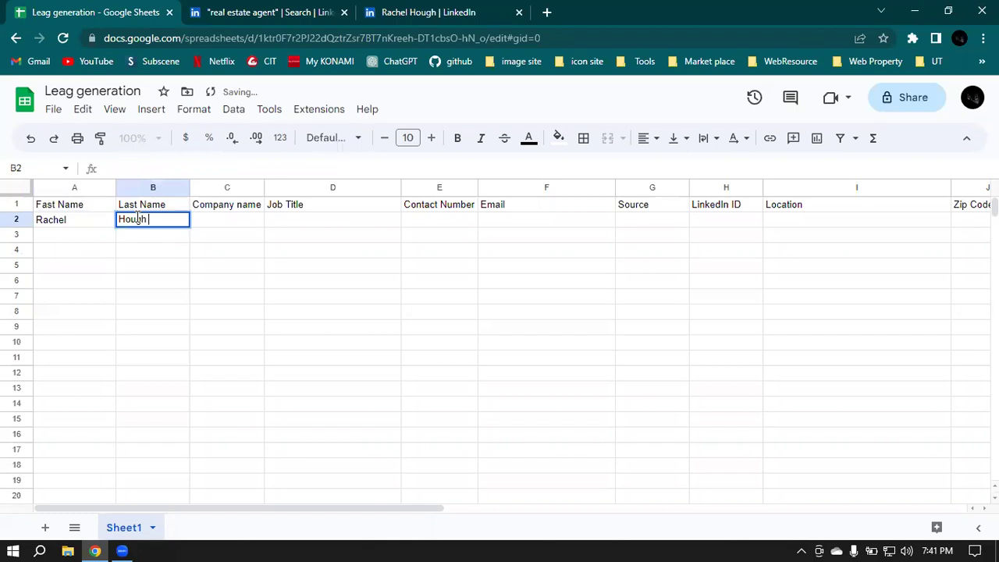
# Step: Enter eXp Realty as the company name in C2
pyautogui.click(214, 223)
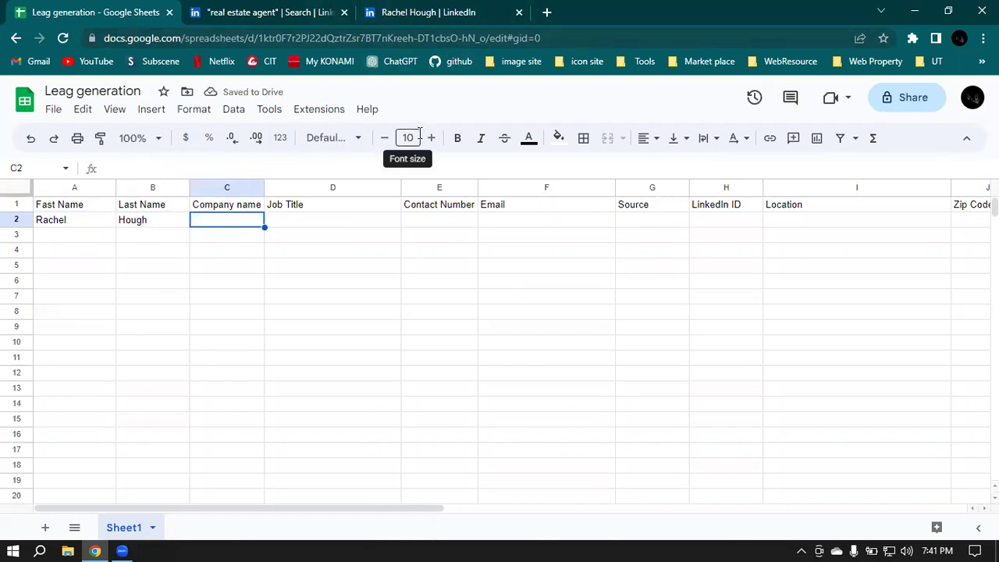
pyautogui.doubleClick(242, 224)
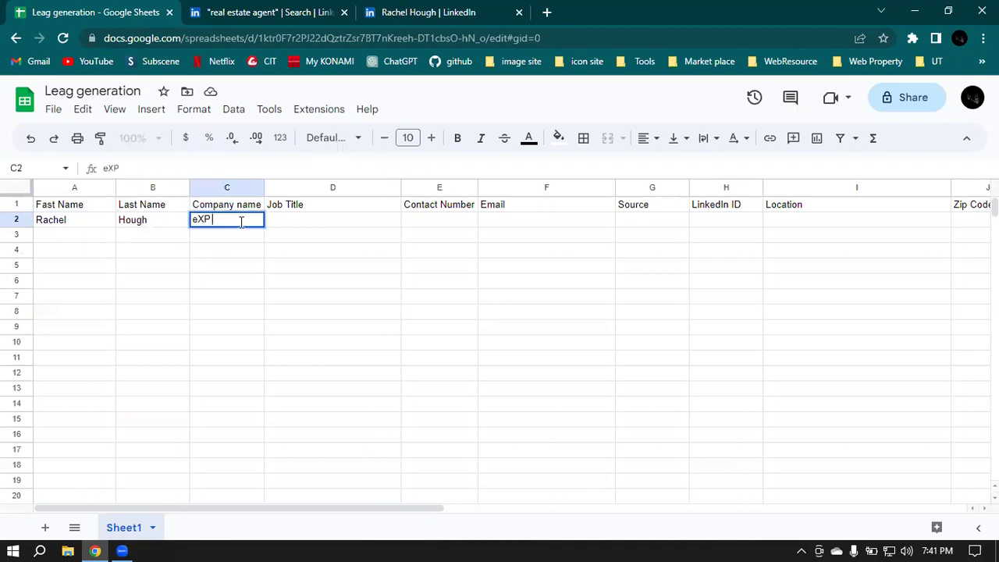
pyautogui.write('eXP')
pyautogui.press('BackSpace')
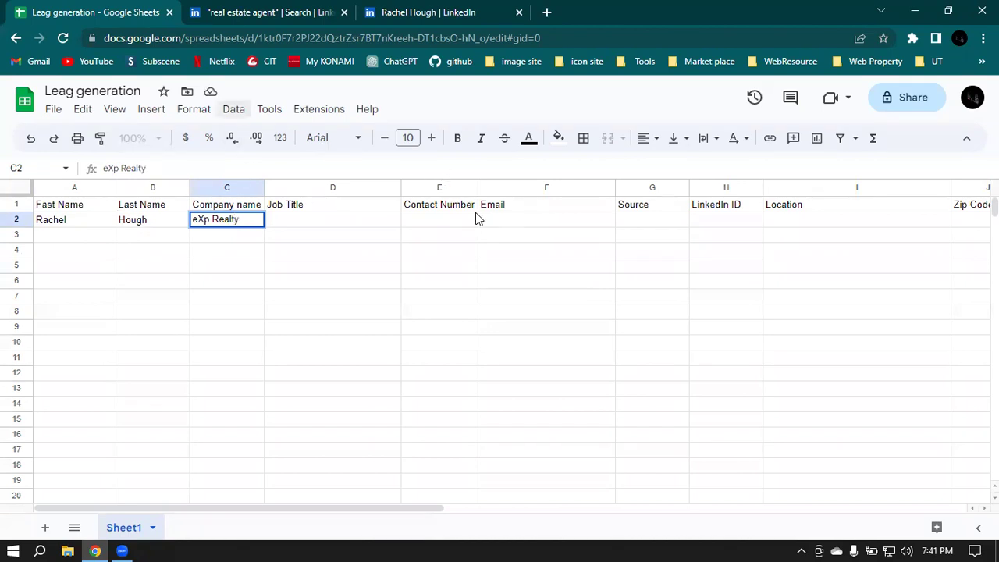
pyautogui.press('Tab')
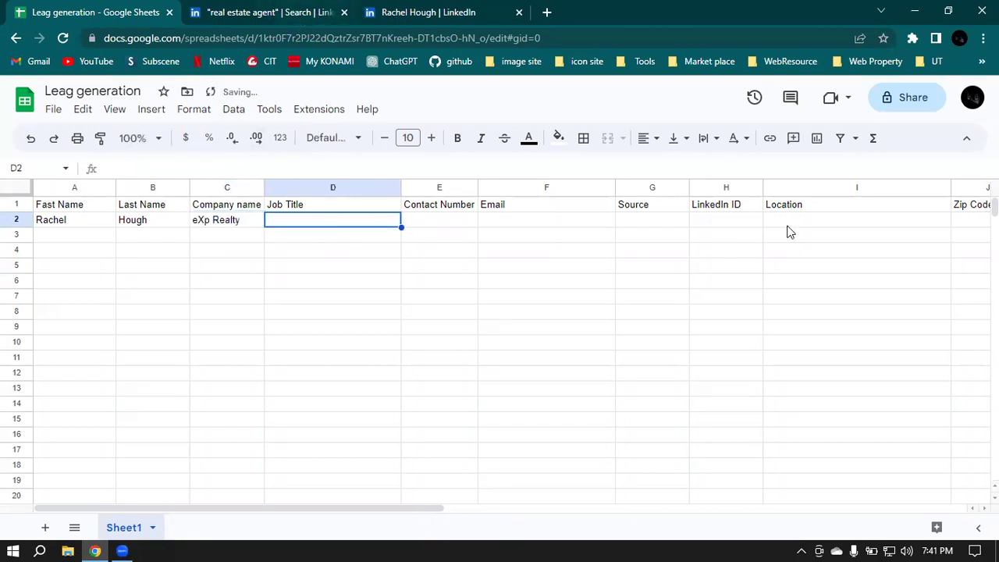
# Step: Enter LInkedIn as the source in G2
pyautogui.click(439, 223)
pyautogui.click(538, 223)
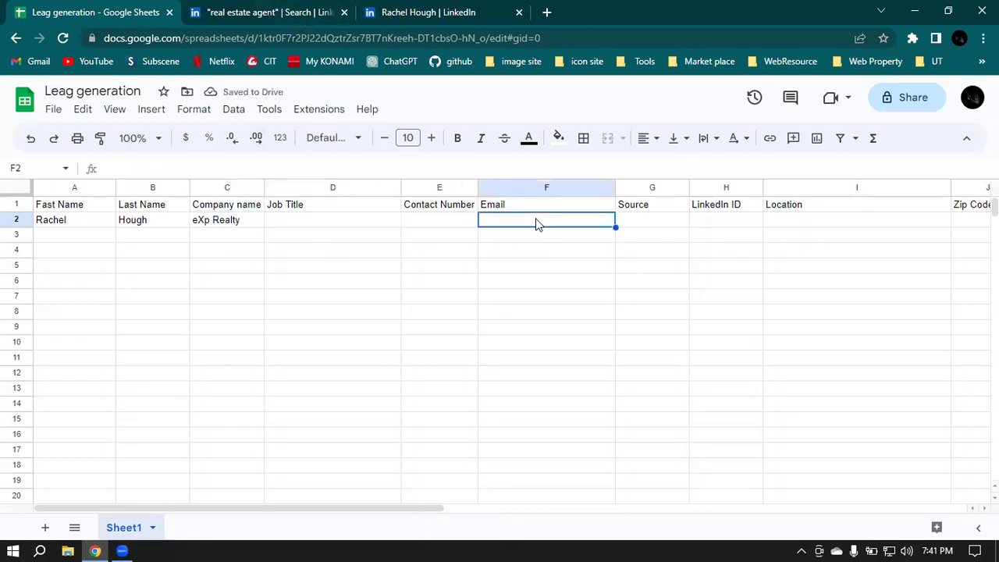
pyautogui.click(658, 229)
pyautogui.doubleClick(658, 229)
pyautogui.write('L')
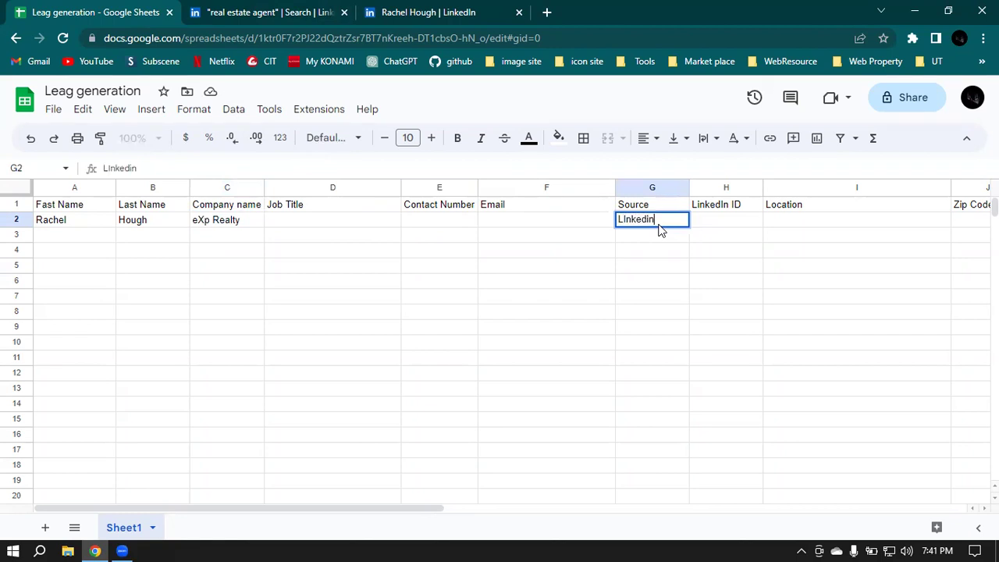
pyautogui.write('Inkedi')
pyautogui.press('BackSpace')
pyautogui.click(711, 221)
pyautogui.click(212, 12)
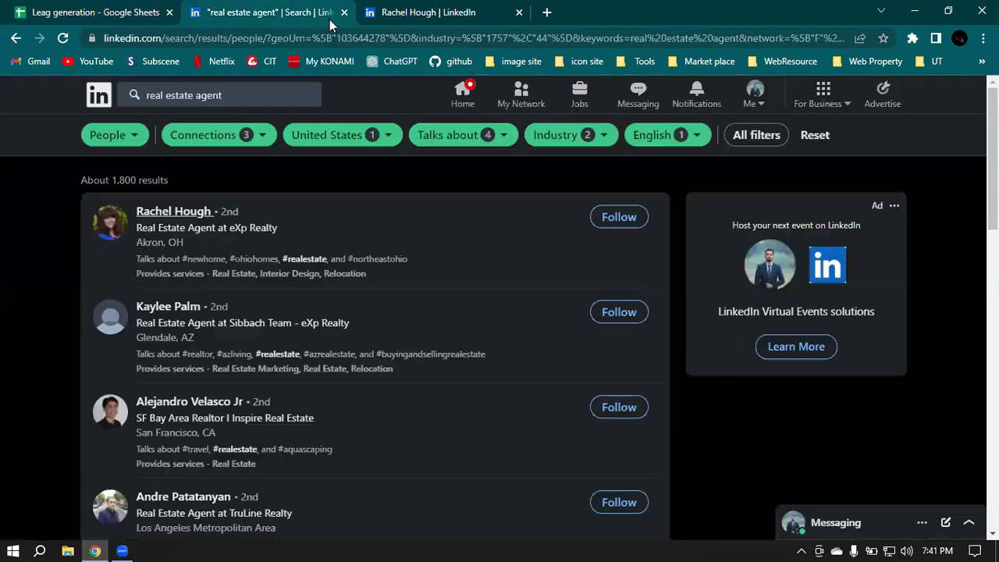
# Step: Paste the agent's LinkedIn profile URL into H2 and widen column H to fit it
pyautogui.click(402, 11)
pyautogui.click(319, 37)
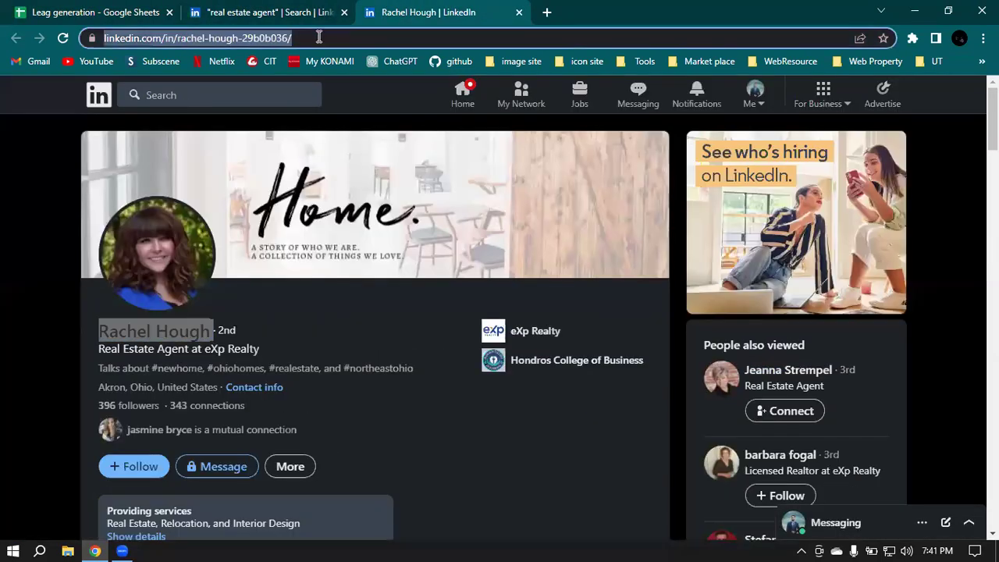
pyautogui.click(267, 9)
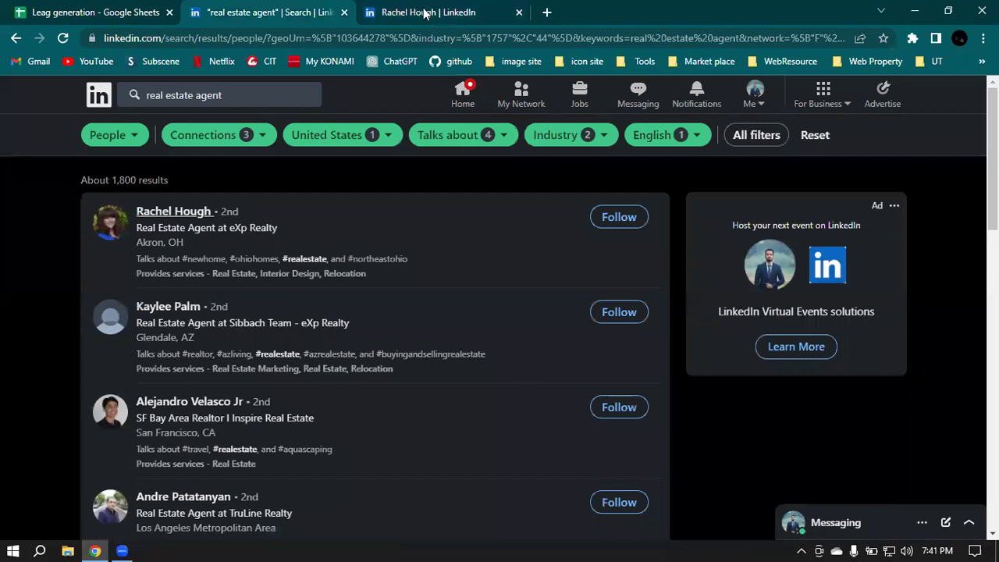
pyautogui.click(55, 6)
pyautogui.moveTo(55, 6); pyautogui.dragTo(448, 9)
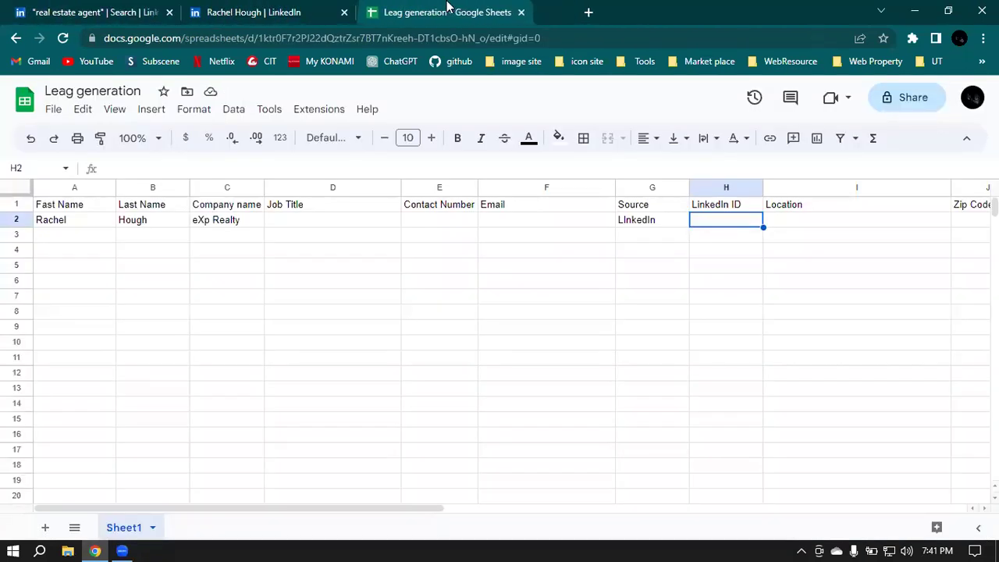
pyautogui.doubleClick(708, 221)
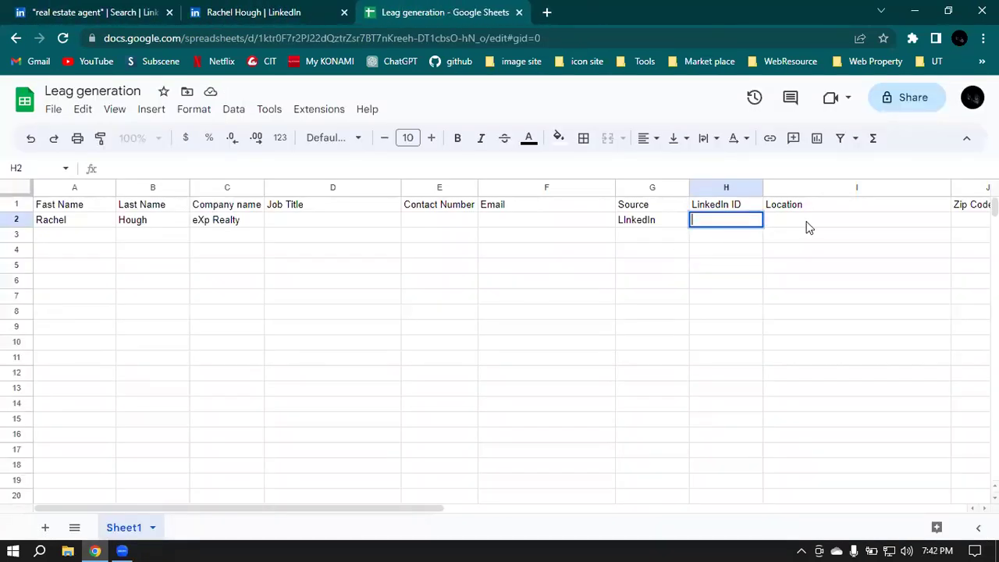
pyautogui.hotkey('ctrl', 'v')
pyautogui.click(846, 251)
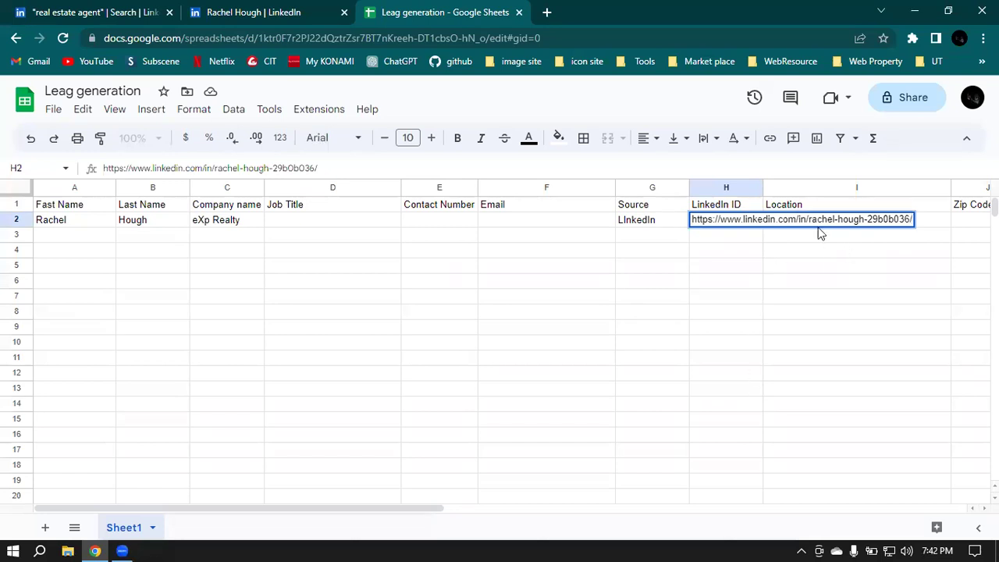
pyautogui.moveTo(763, 185); pyautogui.dragTo(921, 185)
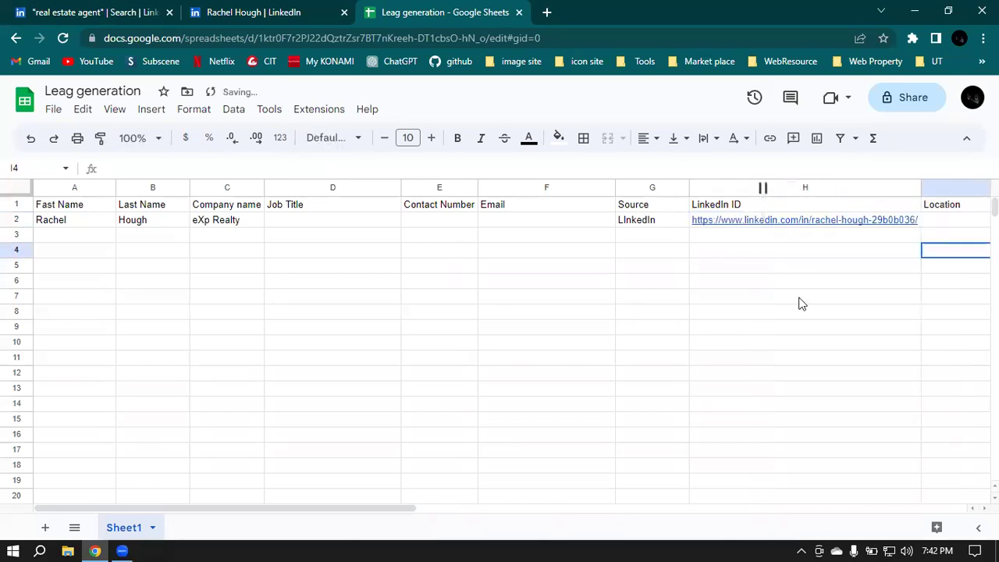
pyautogui.moveTo(414, 508); pyautogui.dragTo(520, 512)
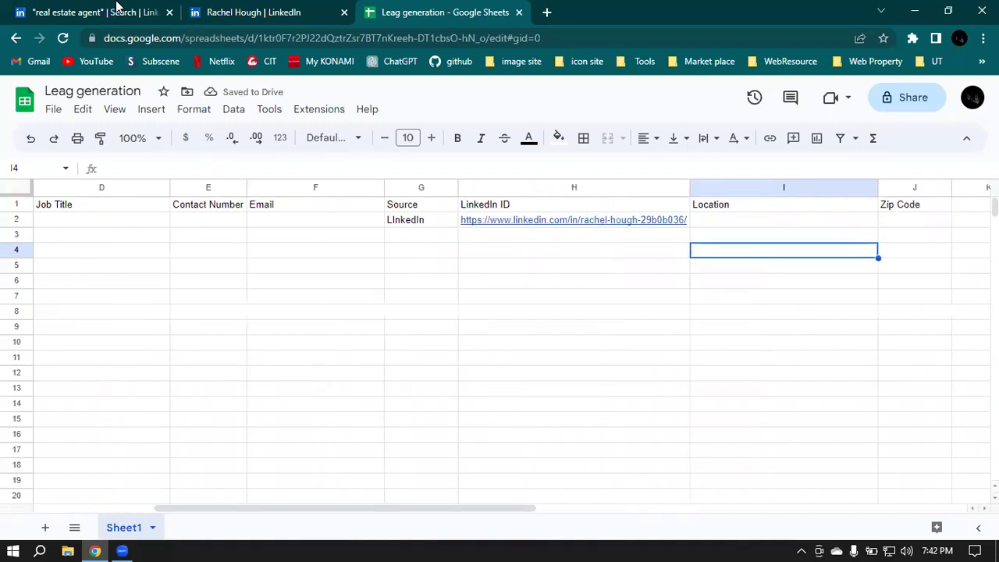
# Step: Copy the location Akron, Ohio, United States from the profile into I2
pyautogui.click(95, 10)
pyautogui.click(218, 10)
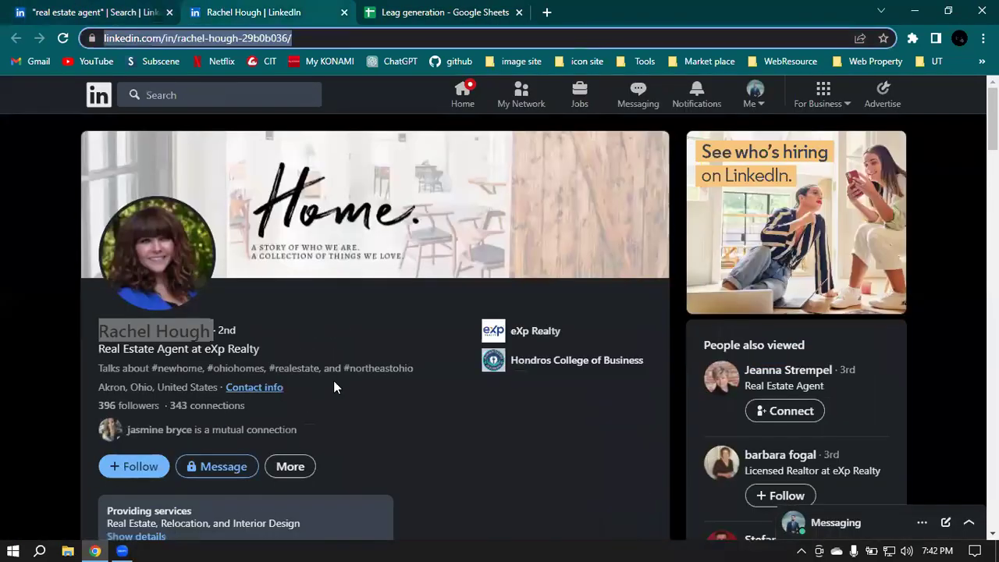
pyautogui.click(178, 386)
pyautogui.moveTo(97, 388); pyautogui.dragTo(219, 392)
pyautogui.hotkey('ctrl', 'c')
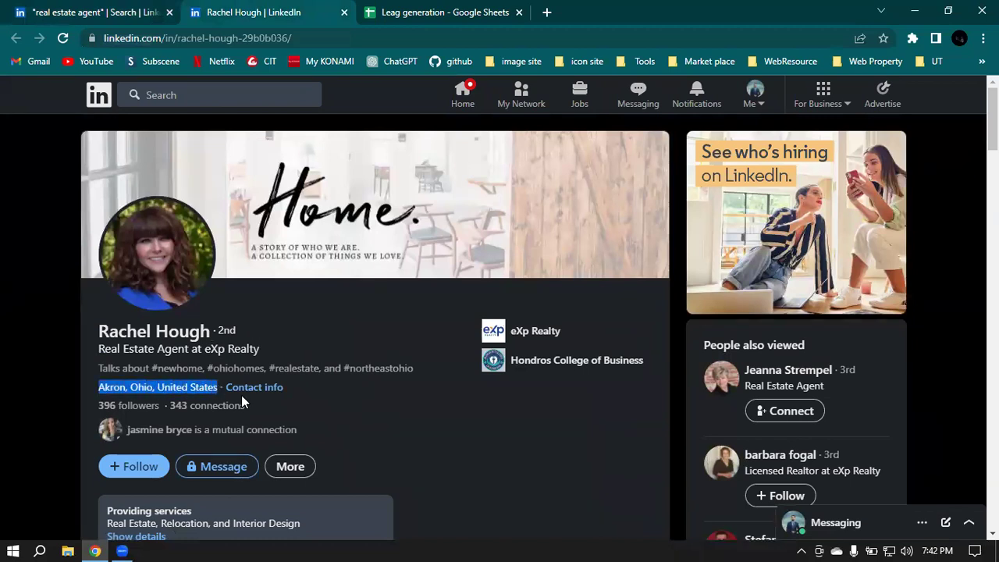
pyautogui.click(464, 9)
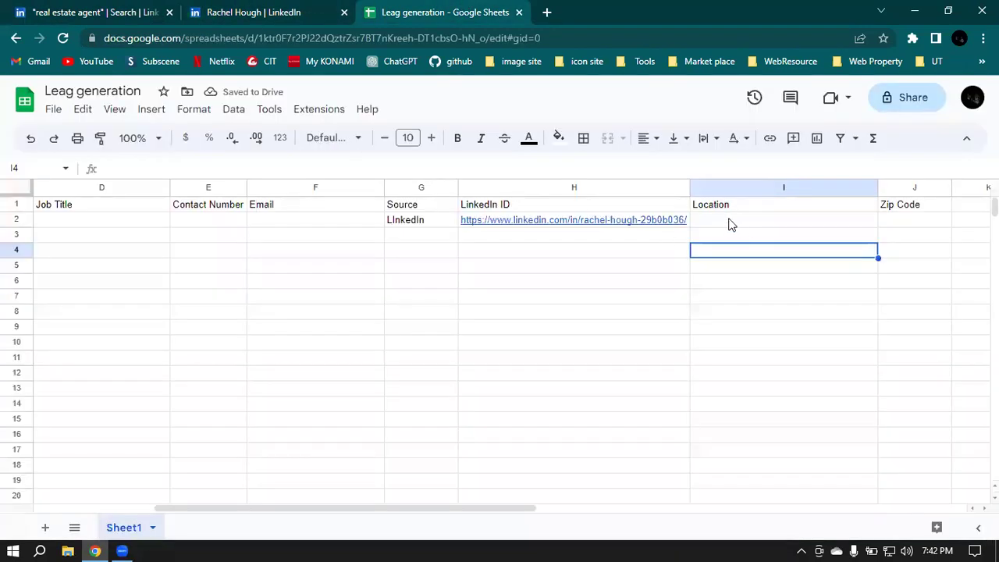
pyautogui.doubleClick(730, 220)
pyautogui.hotkey('ctrl', 'v')
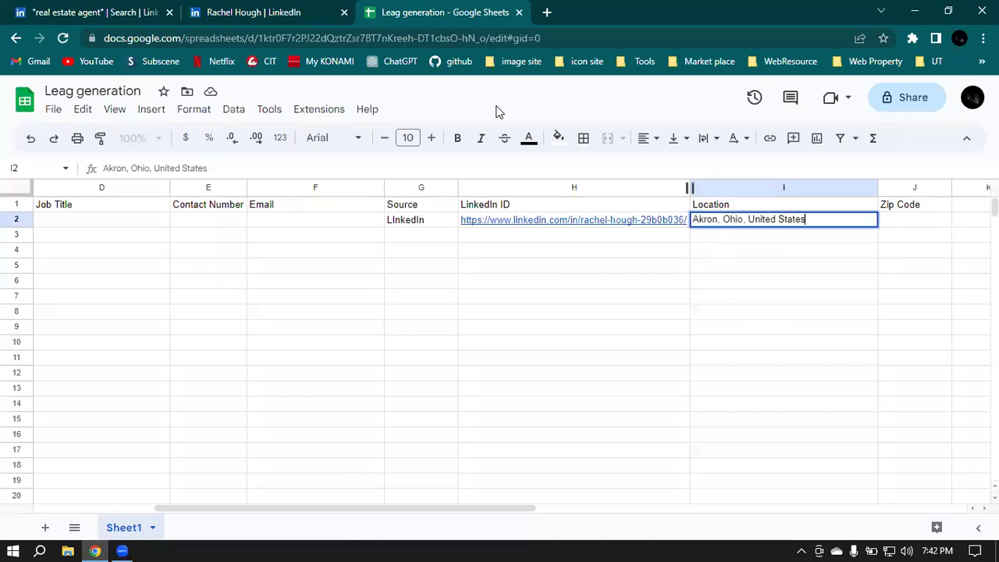
pyautogui.press('Tab')
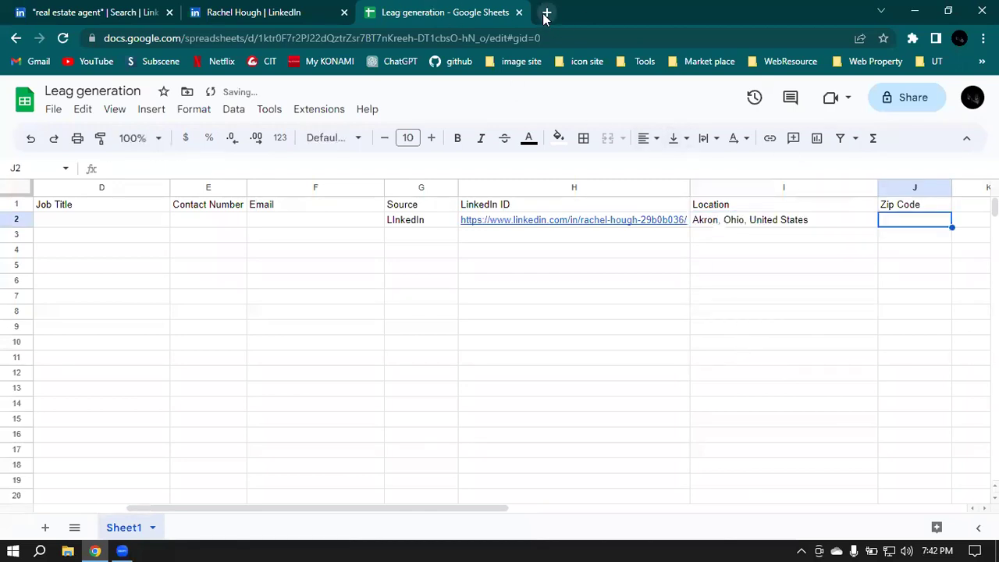
pyautogui.click(547, 12)
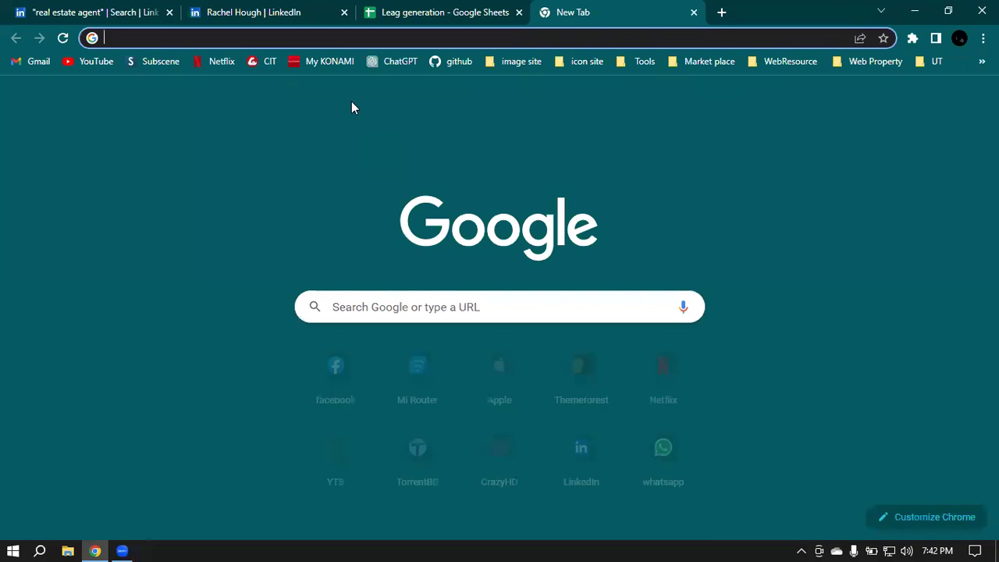
# Step: Search Google for 'Akron, Ohio, United States zip code' and scan the listed zip codes
pyautogui.hotkey('ctrl', 'v')
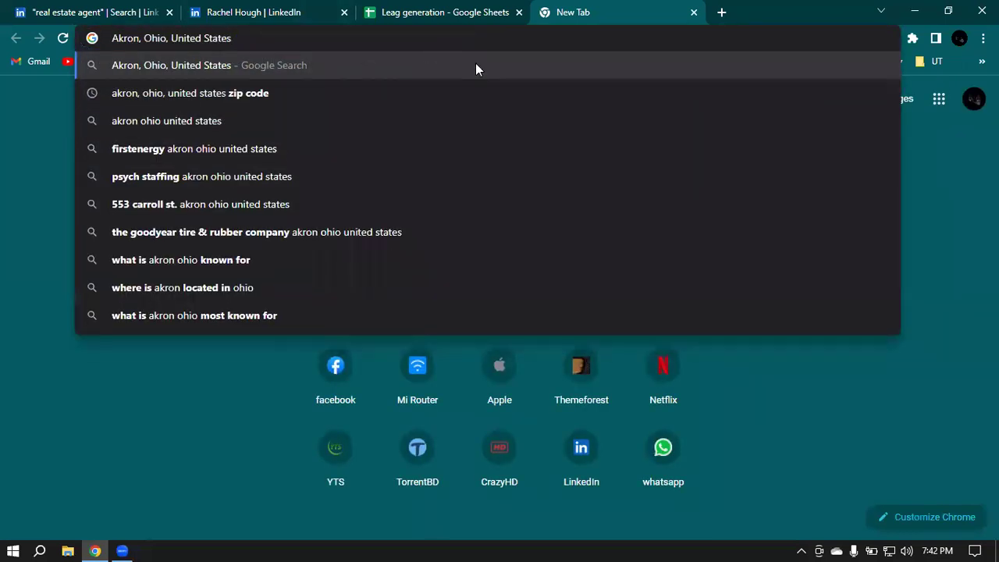
pyautogui.write('z')
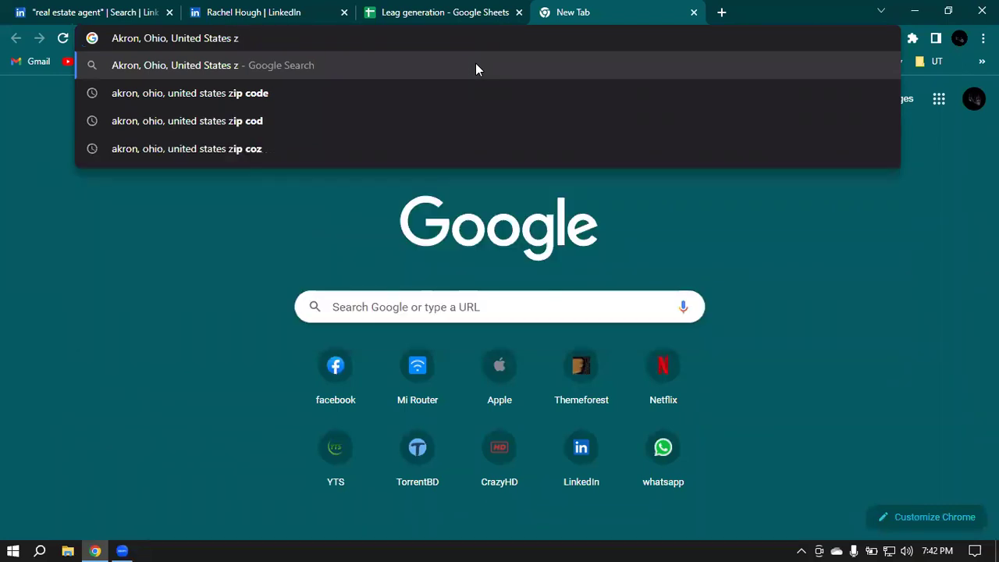
pyautogui.write('ip code')
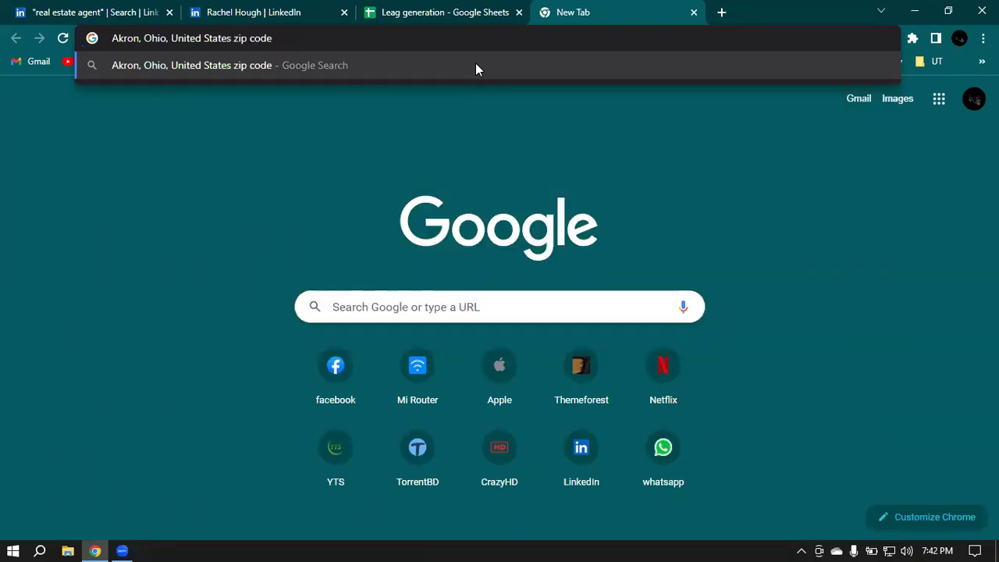
pyautogui.press('Return')
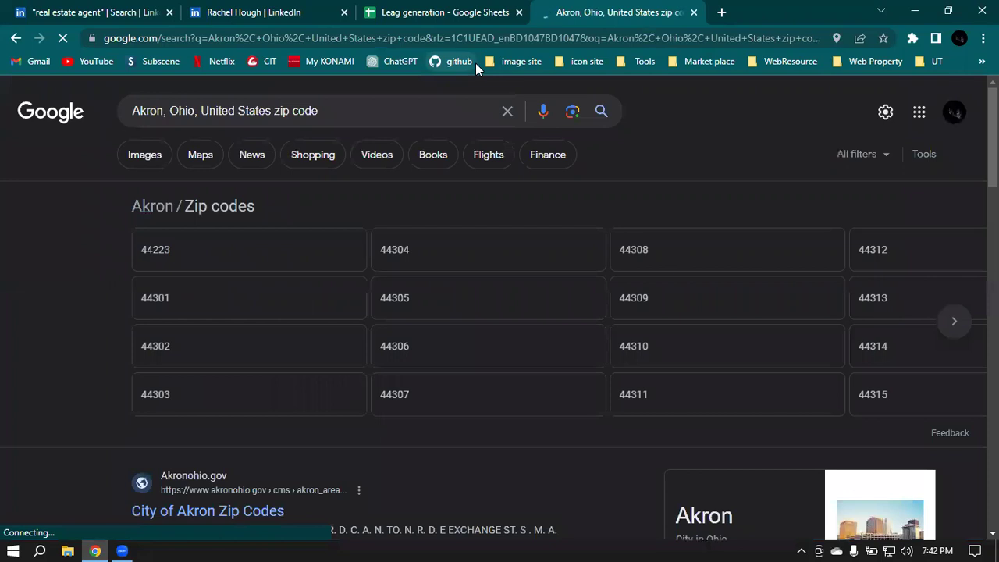
pyautogui.scroll(-1, 207, 227)
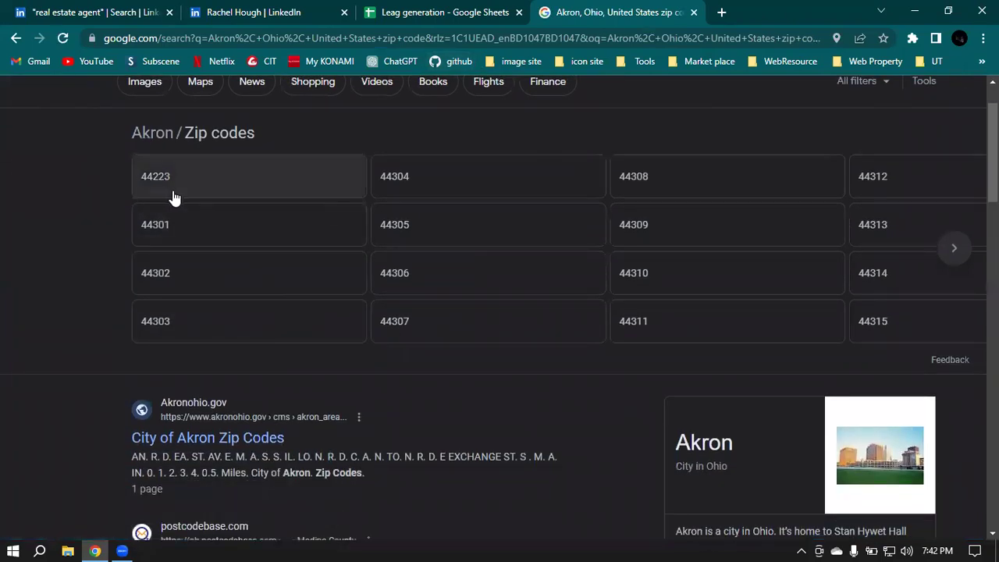
pyautogui.scroll(-1, 172, 196)
pyautogui.scroll(1, 232, 159)
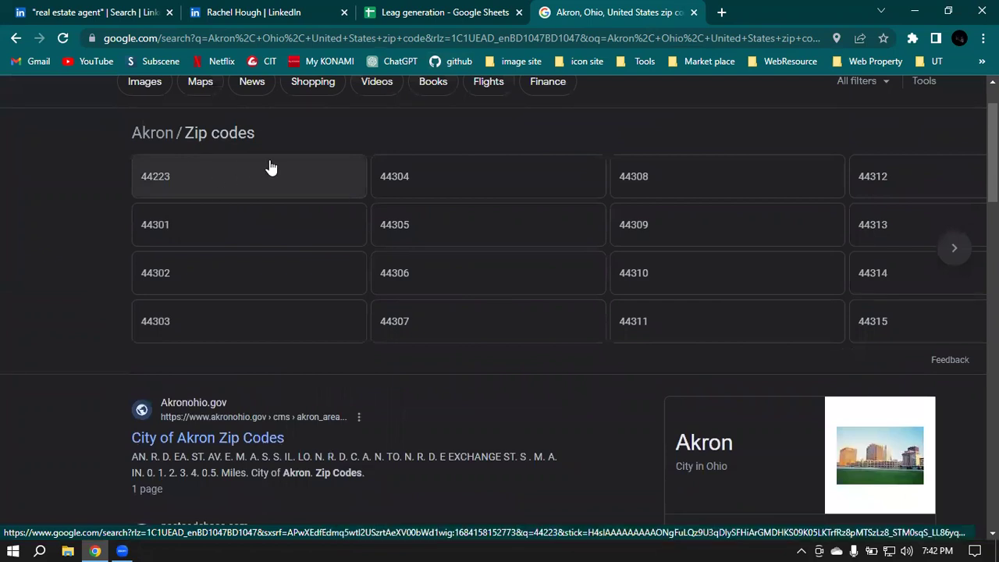
pyautogui.scroll(-4, 805, 310)
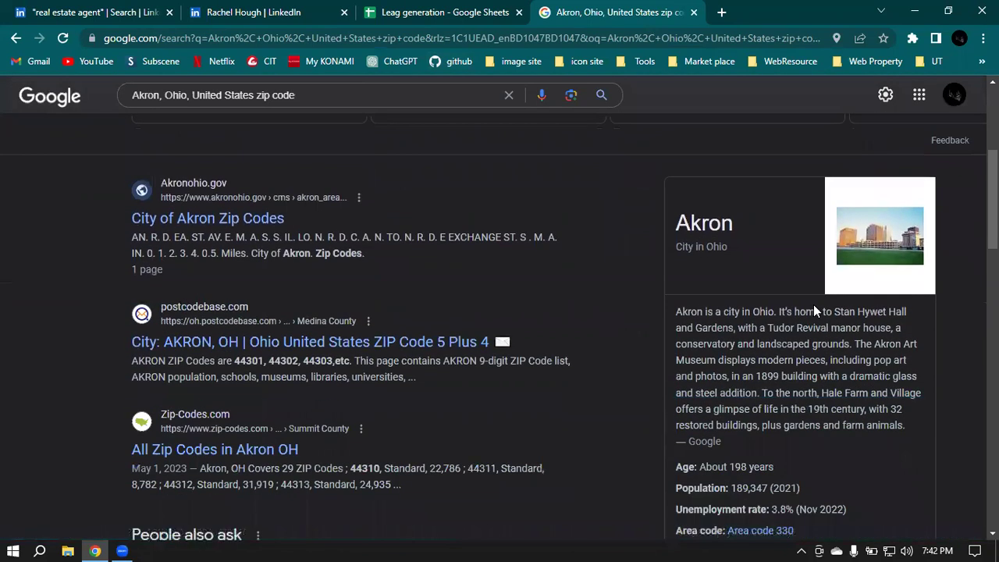
pyautogui.scroll(-2, 724, 250)
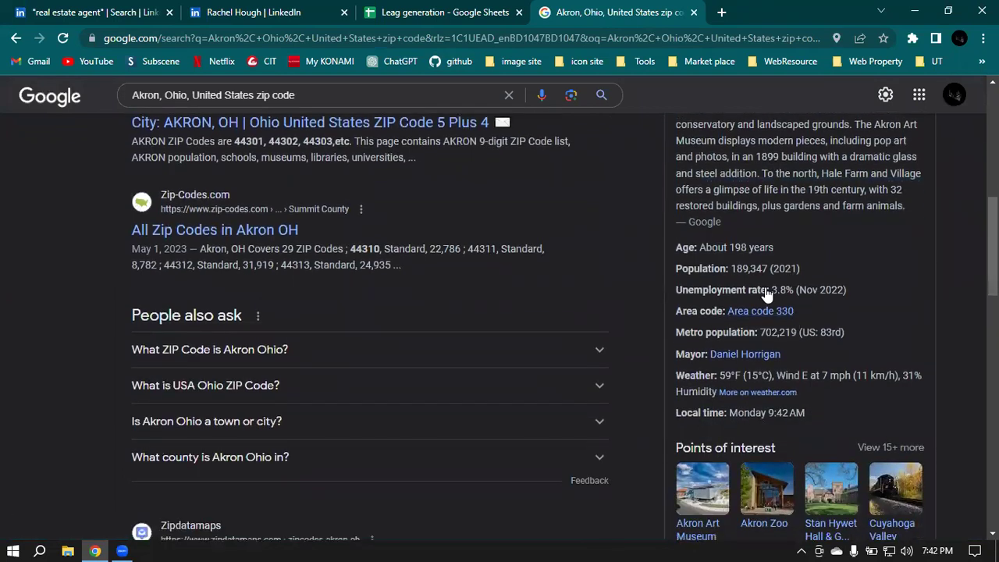
pyautogui.scroll(1, 703, 273)
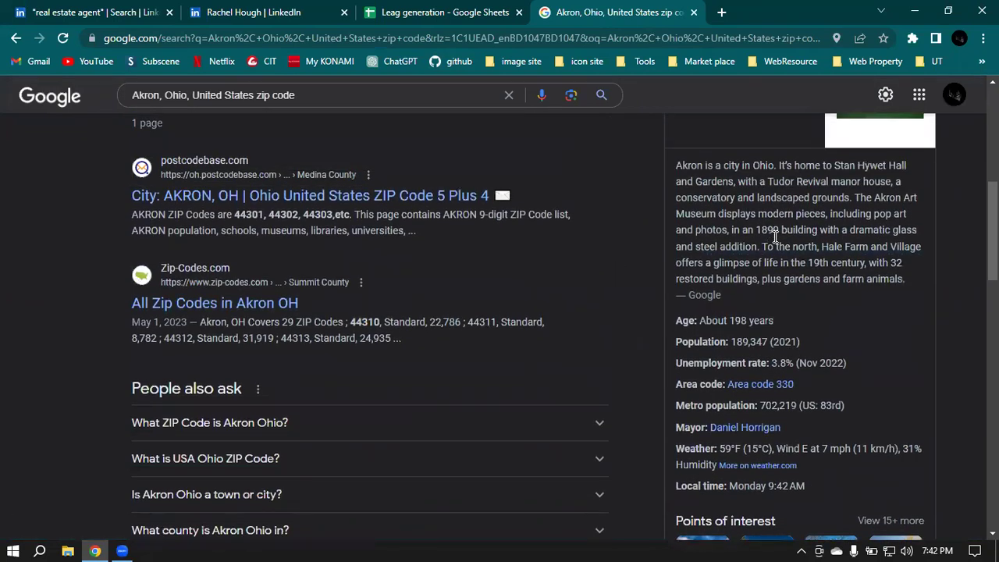
pyautogui.scroll(-3, 847, 262)
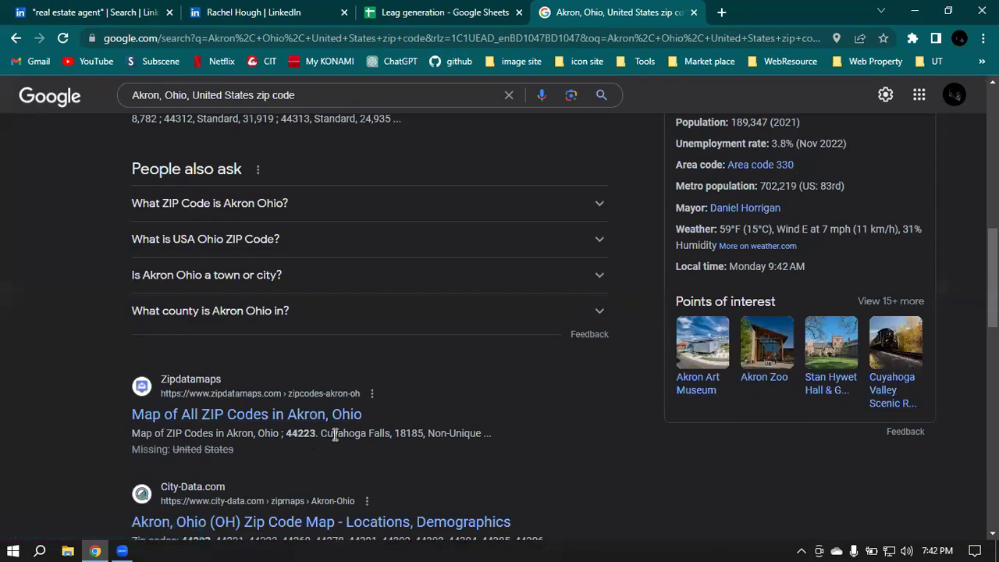
pyautogui.scroll(10, 335, 435)
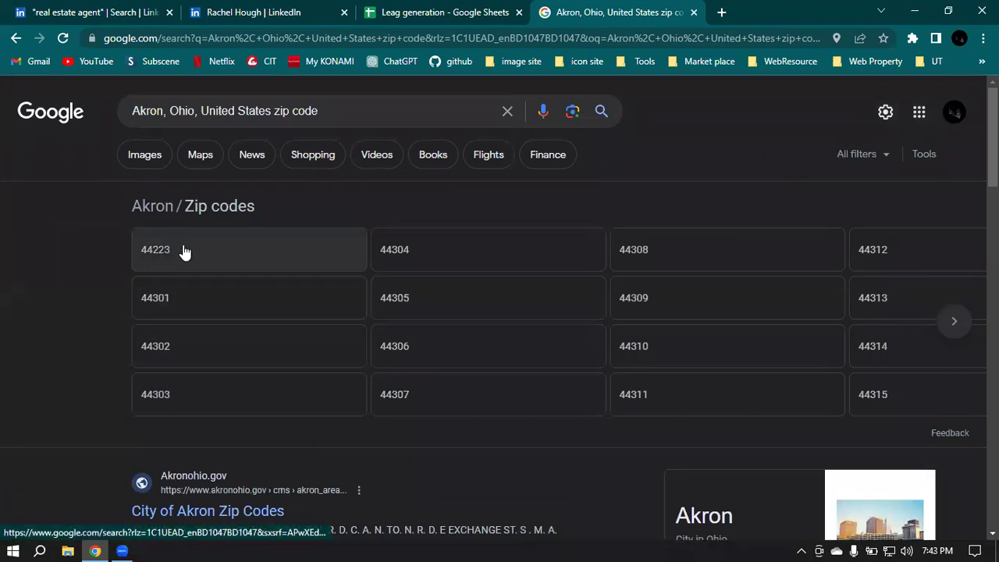
# Step: Start editing the row 2 Zip Code cell, then undo the attempt, leaving it empty
pyautogui.click(446, 9)
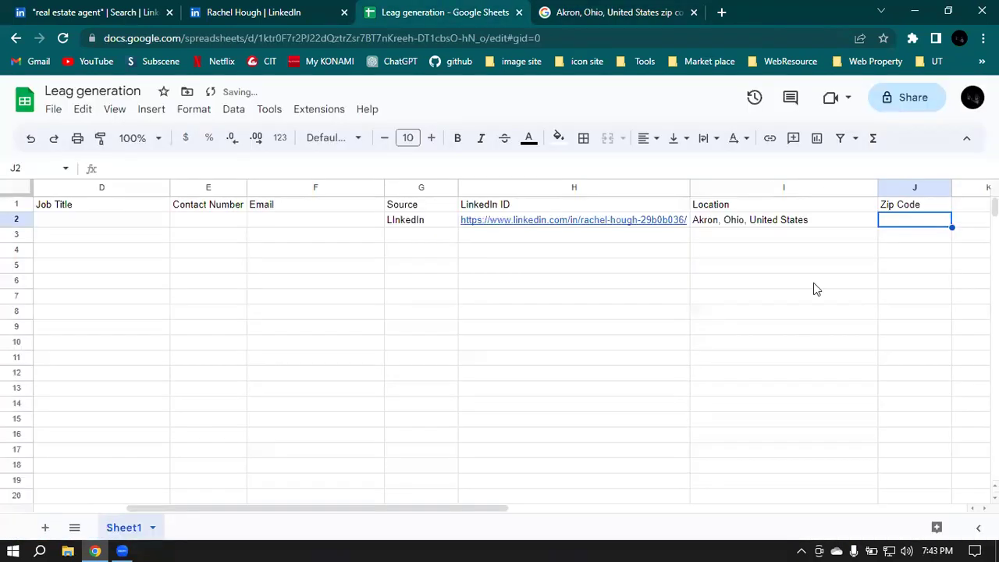
pyautogui.doubleClick(895, 223)
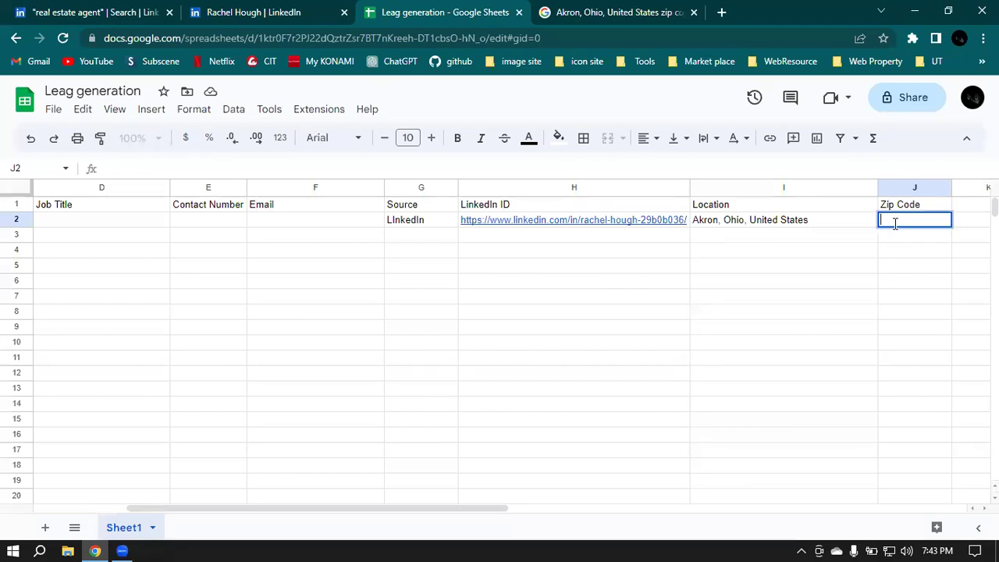
pyautogui.scroll(-4, 895, 223)
pyautogui.click(896, 223)
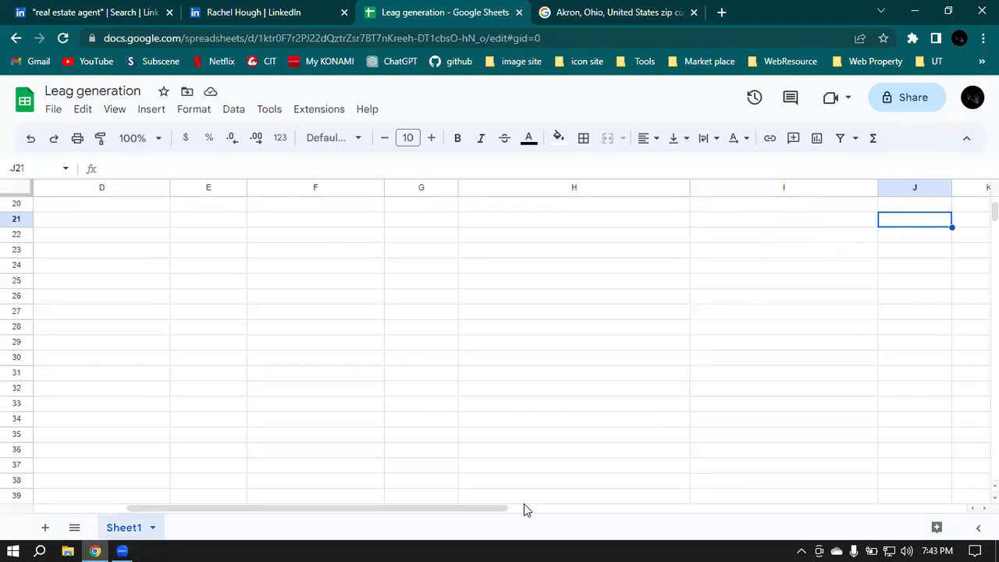
pyautogui.moveTo(491, 509); pyautogui.dragTo(130, 500)
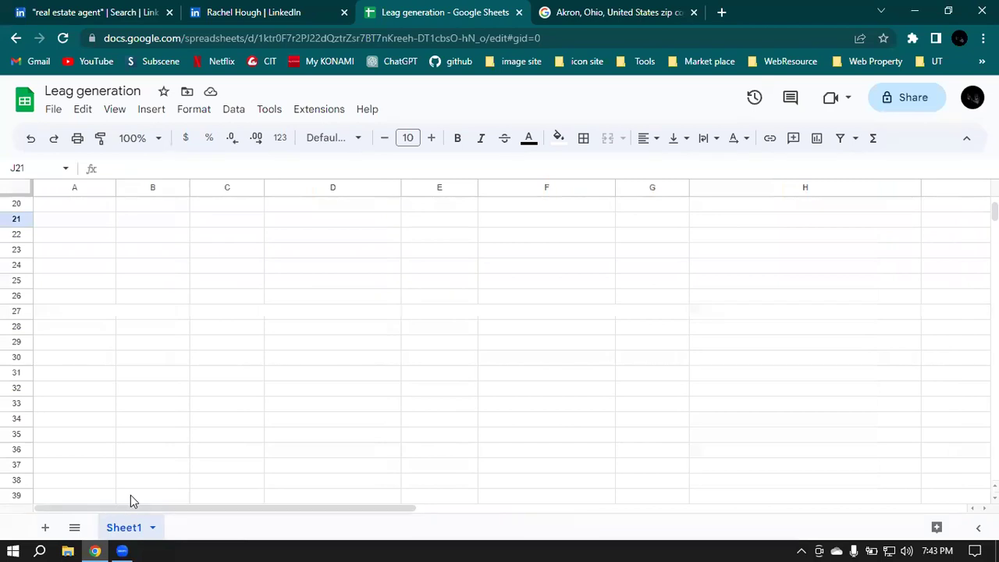
pyautogui.scroll(5, 596, 306)
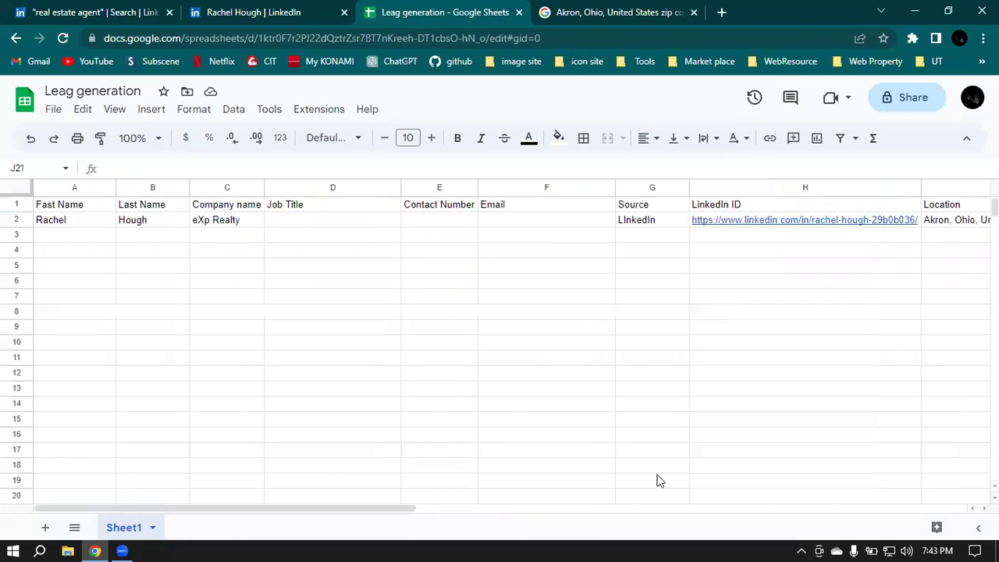
pyautogui.moveTo(399, 508); pyautogui.dragTo(531, 509)
pyautogui.doubleClick(921, 222)
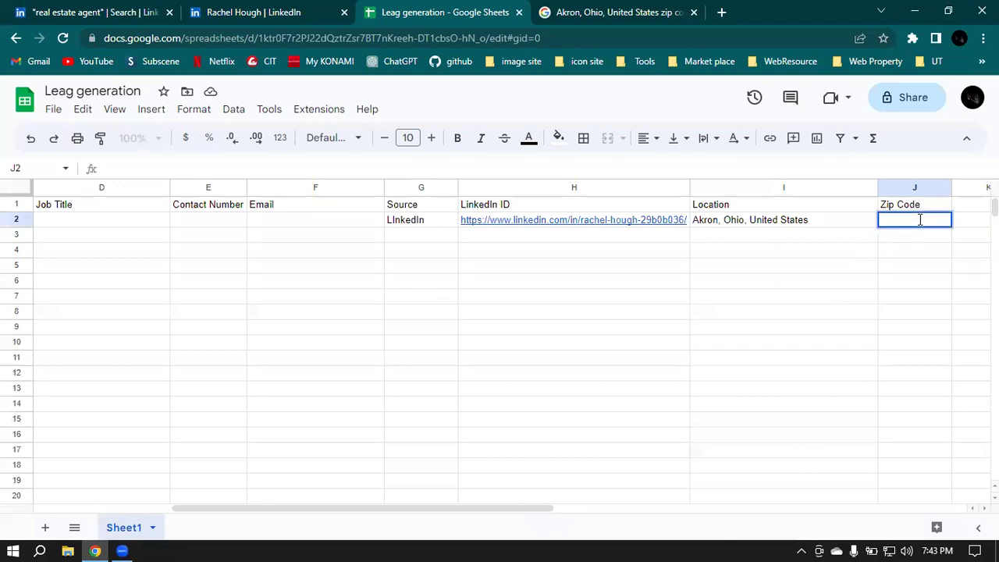
pyautogui.hotkey('ctrl', 'z')
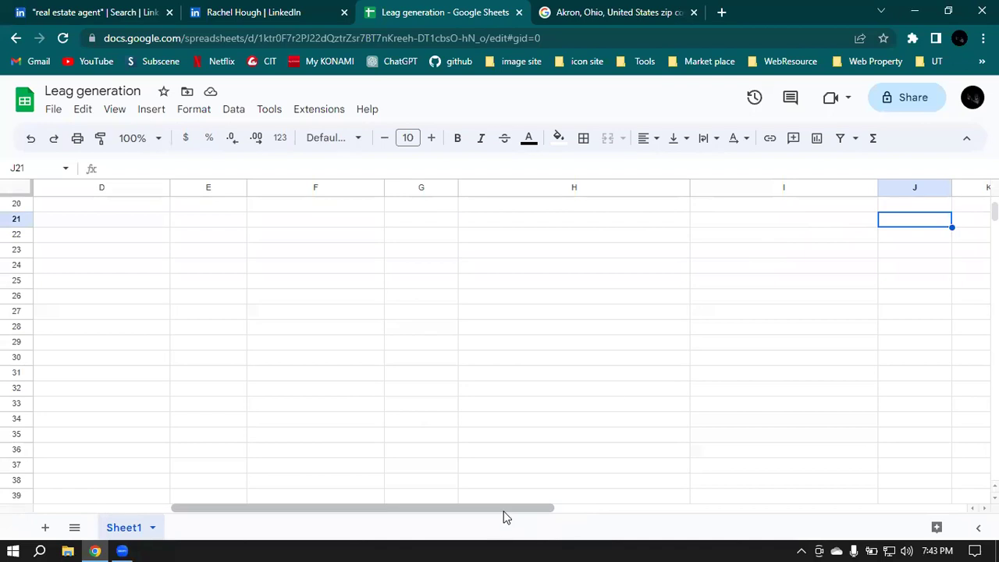
# Step: Enter zip code 44223 in the row 2 Zip Code cell
pyautogui.moveTo(504, 515); pyautogui.dragTo(176, 517)
pyautogui.scroll(6, 776, 339)
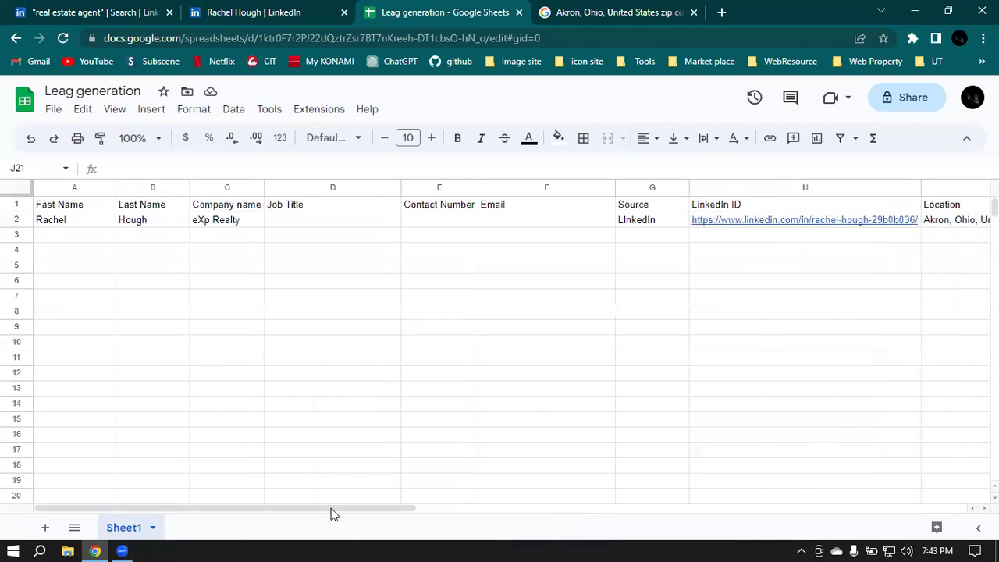
pyautogui.moveTo(67, 510); pyautogui.dragTo(171, 508)
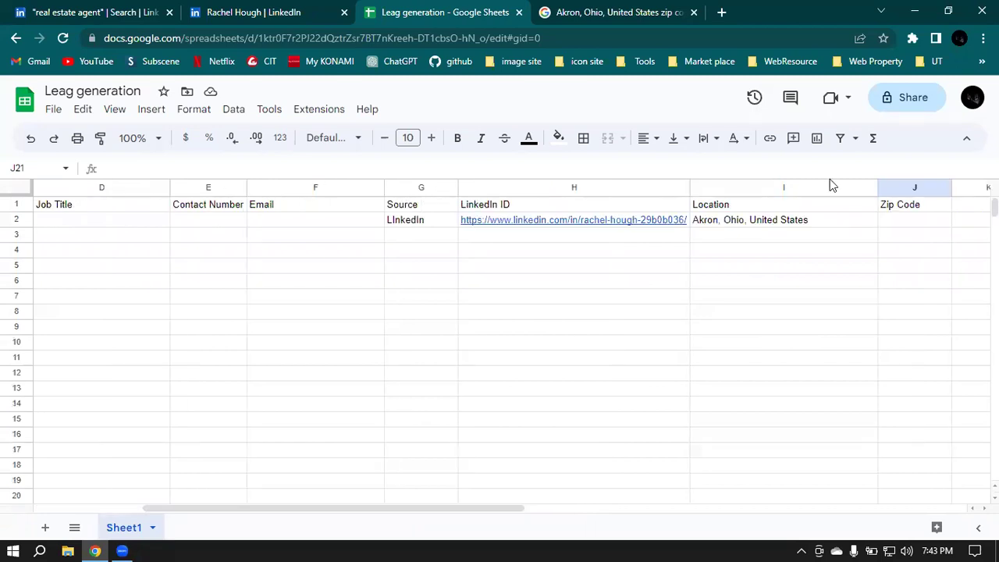
pyautogui.doubleClick(912, 220)
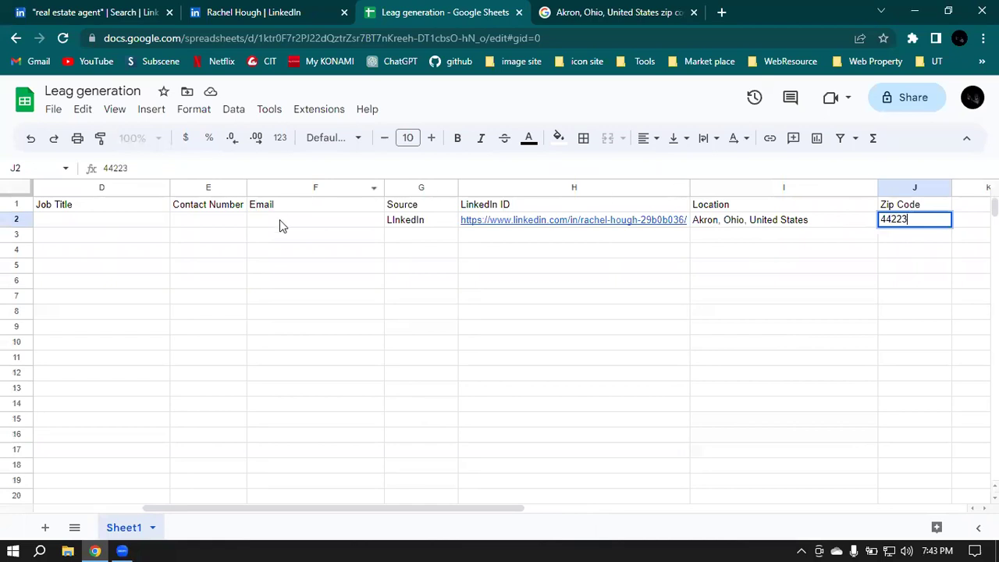
pyautogui.moveTo(460, 508); pyautogui.dragTo(349, 521)
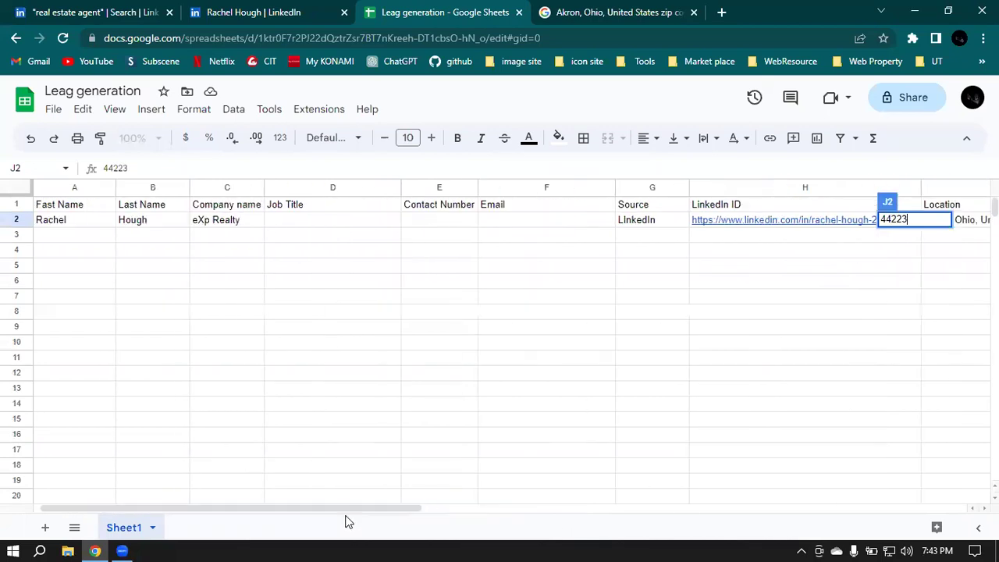
pyautogui.click(331, 222)
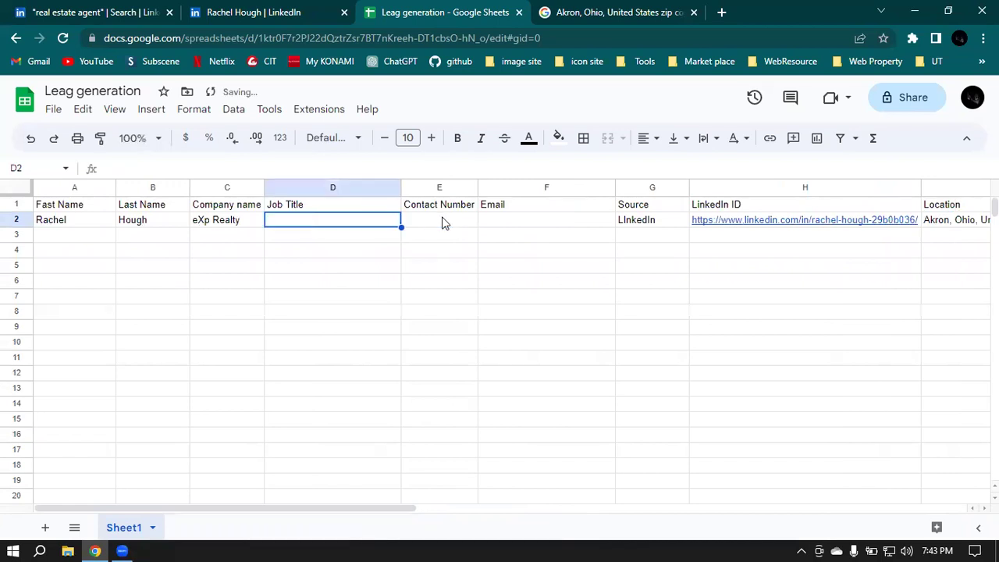
pyautogui.click(512, 221)
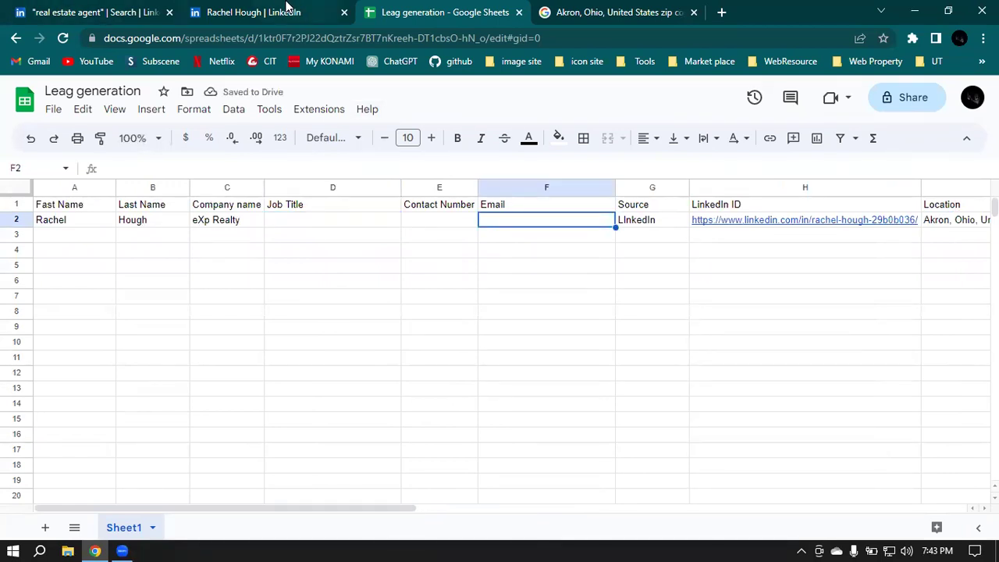
pyautogui.click(287, 9)
# Step: Copy the current job title 'Real Estate Agent' from the profile's Experience section
pyautogui.doubleClick(439, 419)
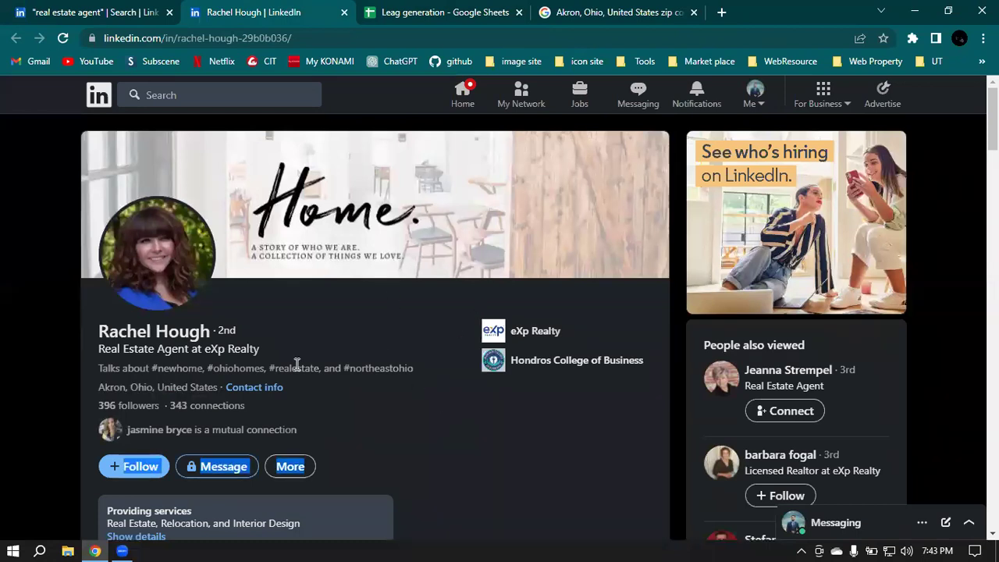
pyautogui.moveTo(204, 349); pyautogui.dragTo(264, 356)
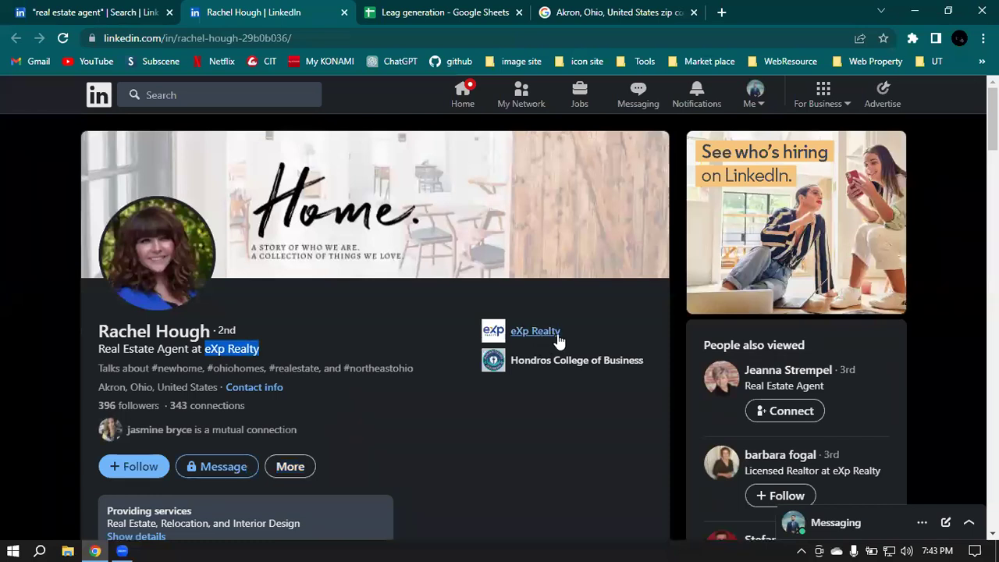
pyautogui.scroll(-5, 536, 334)
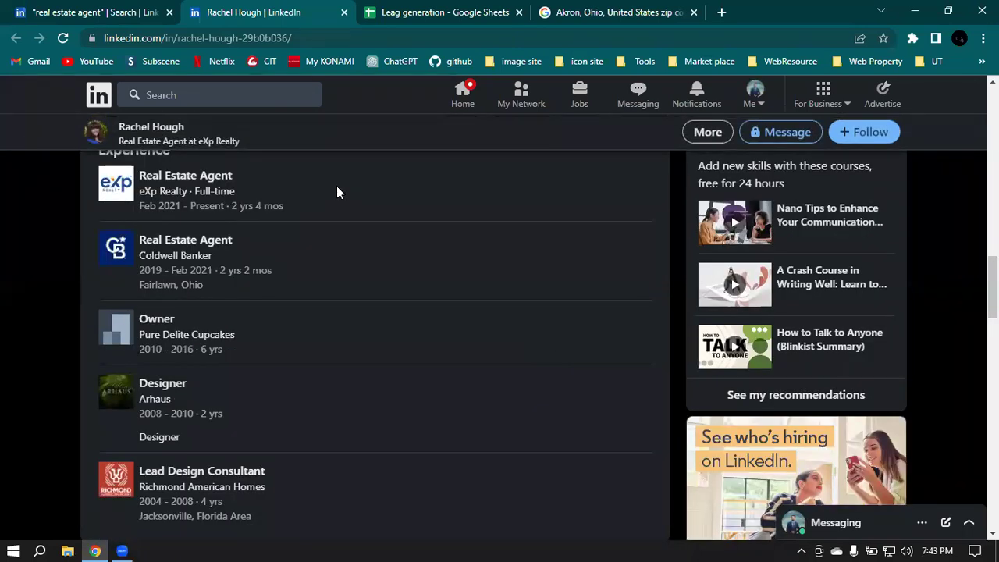
pyautogui.scroll(1, 326, 199)
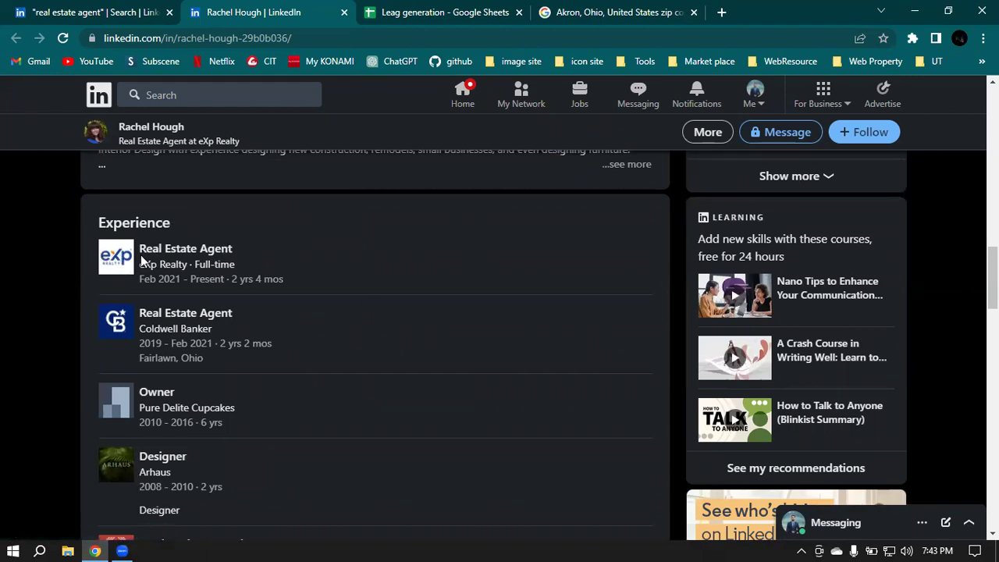
pyautogui.moveTo(138, 249); pyautogui.dragTo(233, 247)
pyautogui.hotkey('ctrl', 'c')
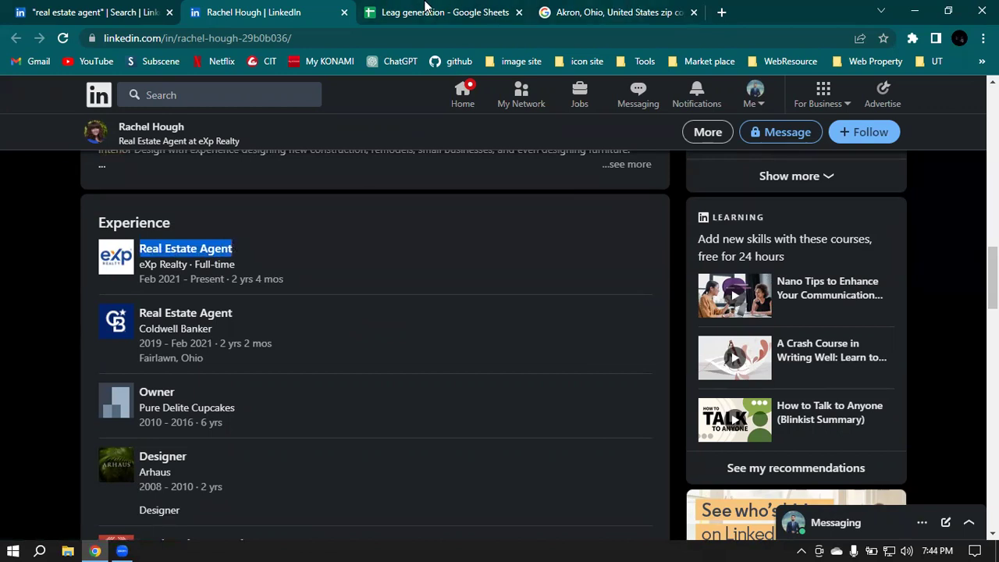
pyautogui.click(427, 7)
pyautogui.doubleClick(279, 221)
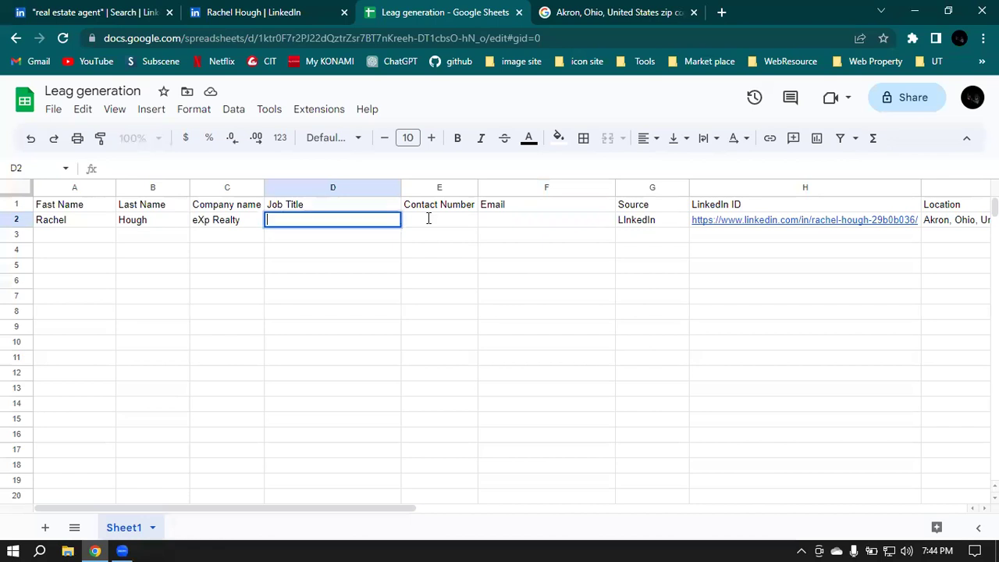
# Step: Paste 'Real Estate Agent' into Job Title D2 and close the Akron zip code tab
pyautogui.hotkey('ctrl', 'v')
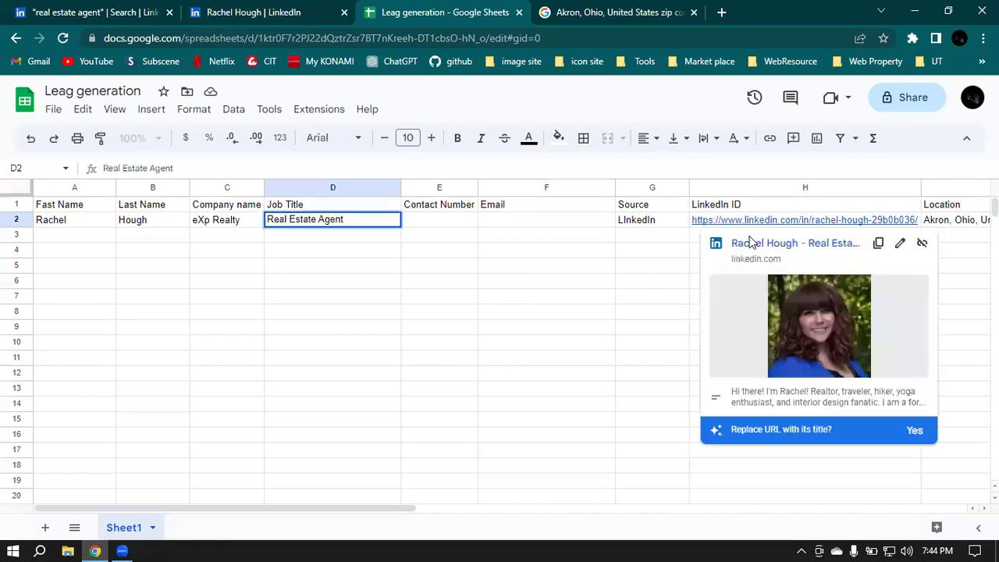
pyautogui.click(432, 222)
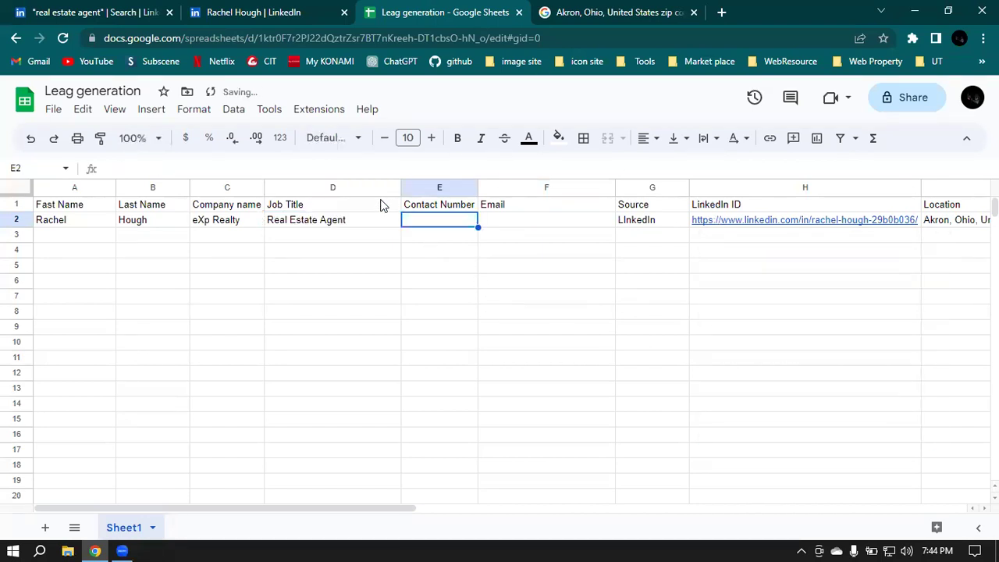
pyautogui.click(502, 220)
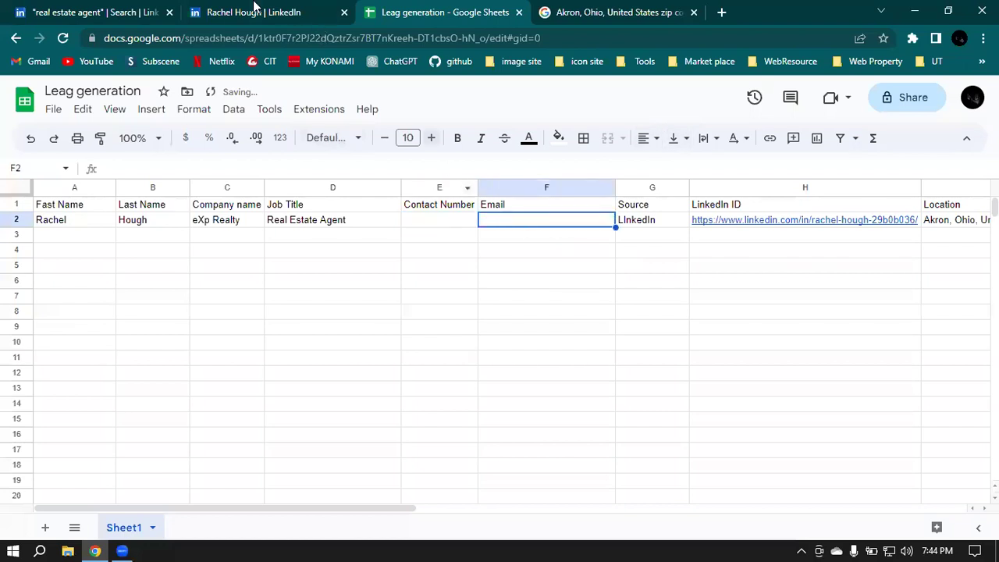
pyautogui.click(253, 11)
pyautogui.click(550, 267)
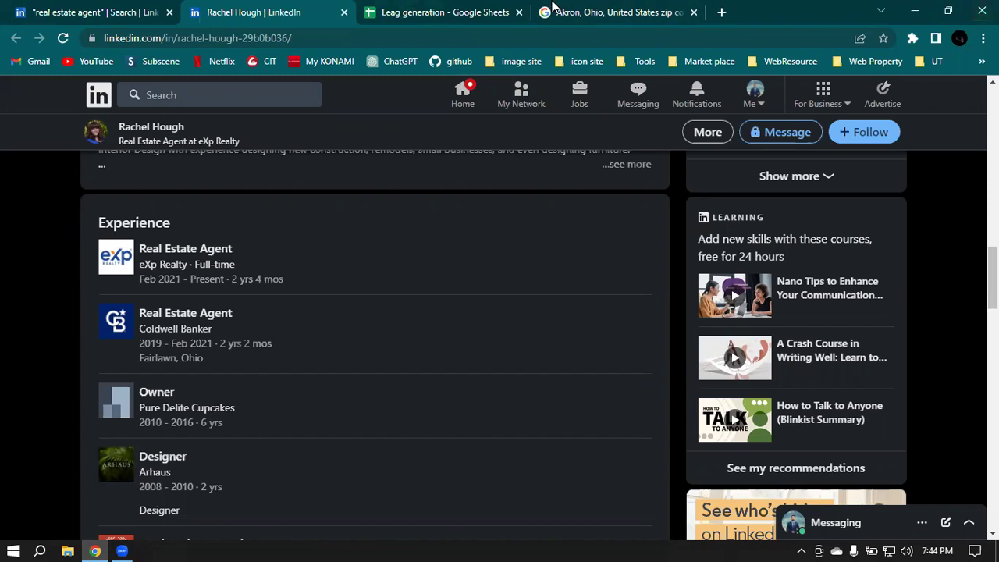
pyautogui.click(693, 12)
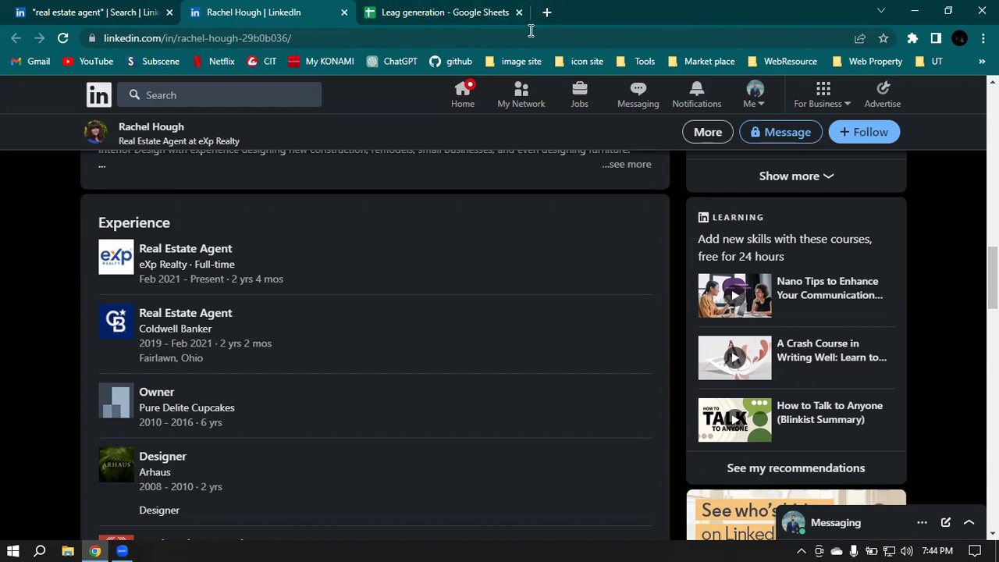
# Step: Switch on the Apollo.io extension on Chrome's extensions management page
pyautogui.click(545, 12)
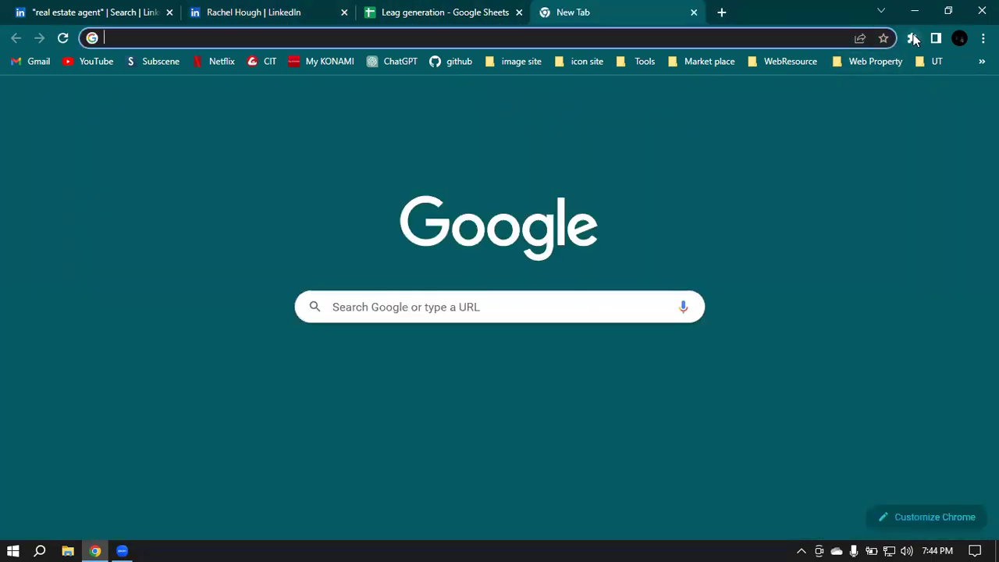
pyautogui.click(912, 38)
pyautogui.click(754, 232)
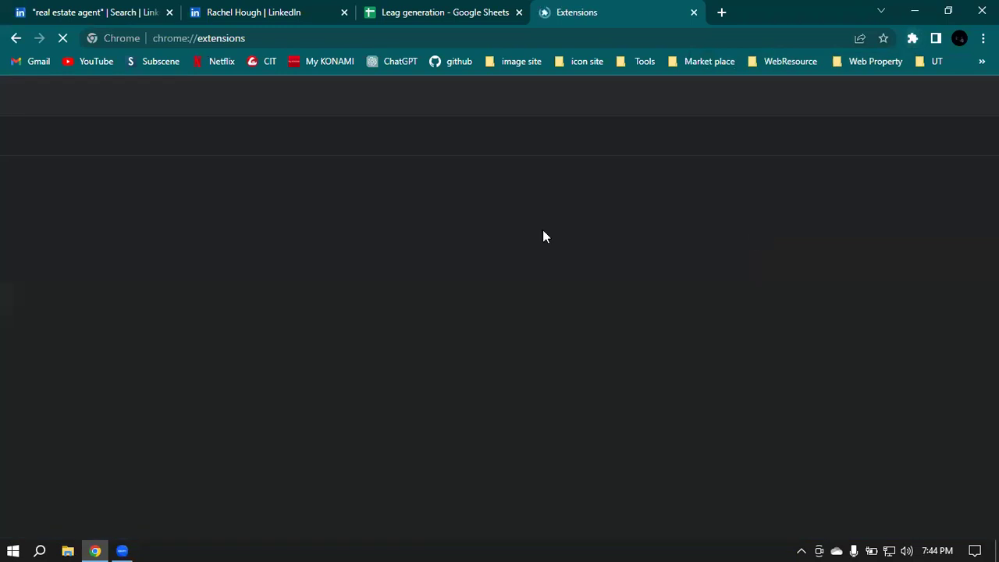
pyautogui.click(617, 310)
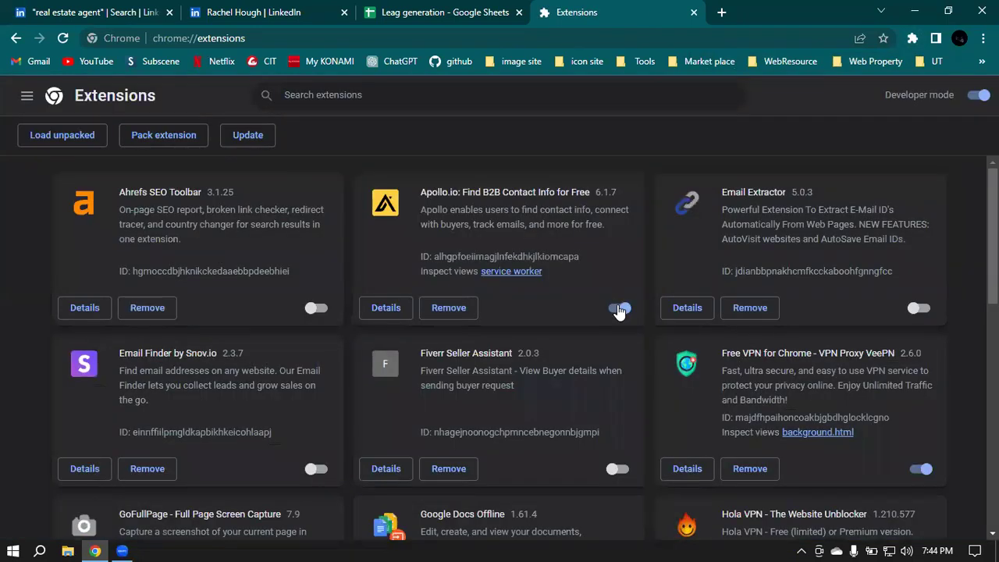
pyautogui.click(218, 7)
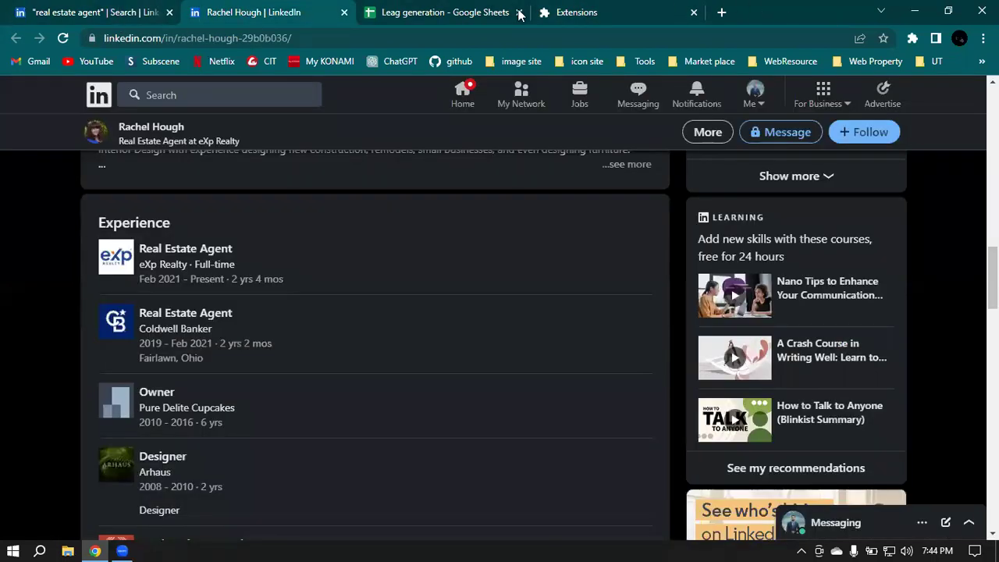
# Step: Reload the profile and relaunch Apollo.io to show the agent's email addresses and HQ phone
pyautogui.click(912, 38)
pyautogui.click(745, 145)
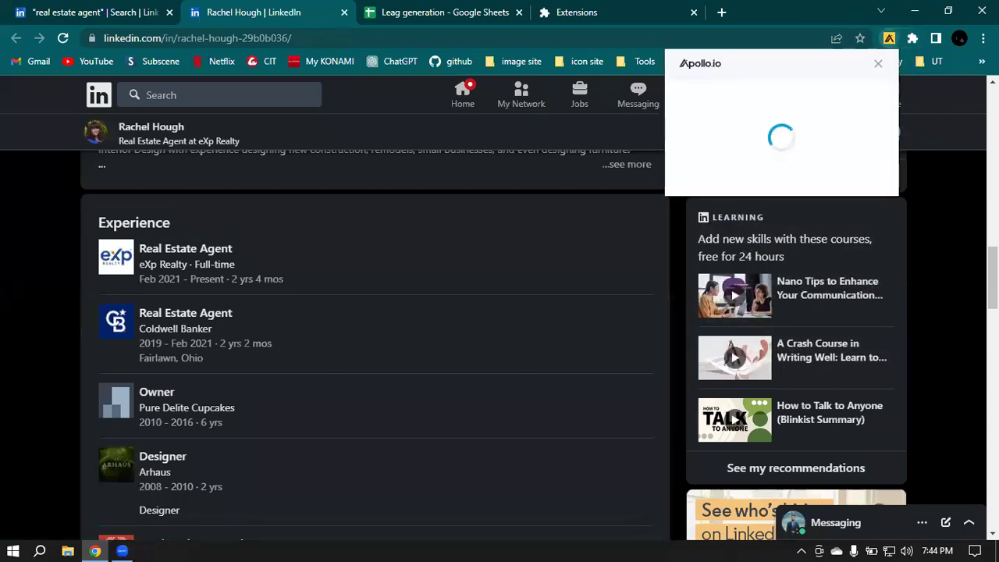
pyautogui.scroll(5, 561, 365)
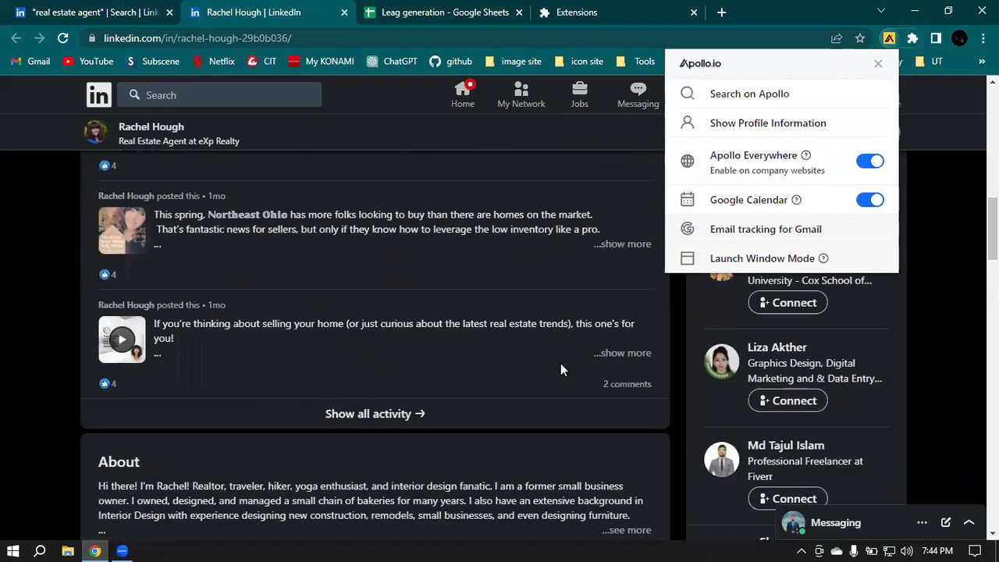
pyautogui.scroll(15, 561, 363)
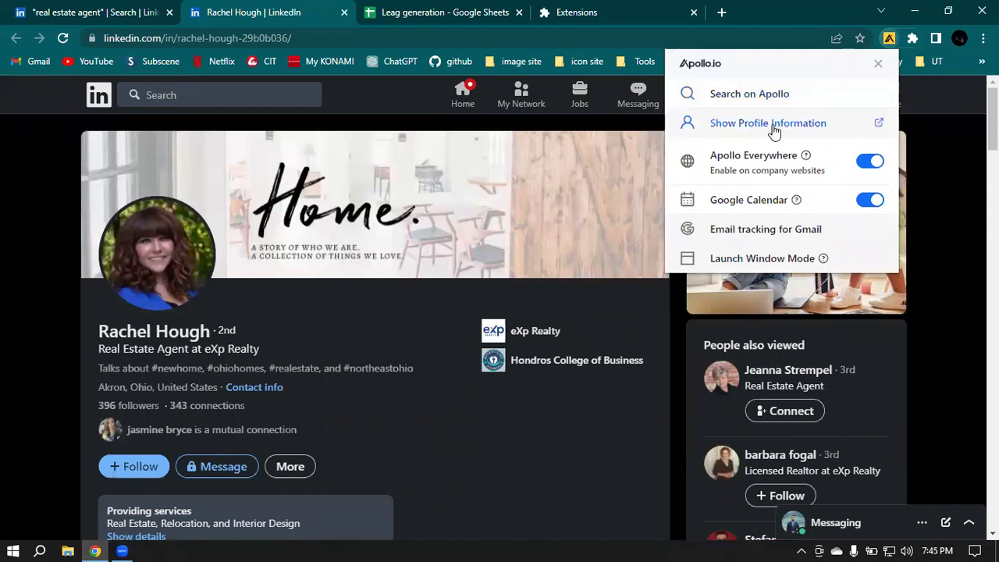
pyautogui.click(773, 127)
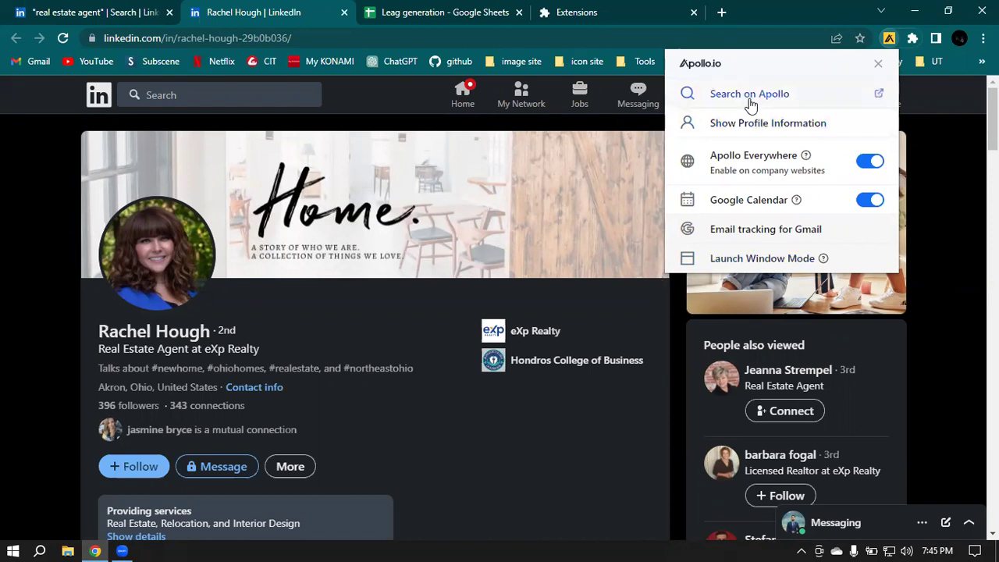
pyautogui.click(63, 41)
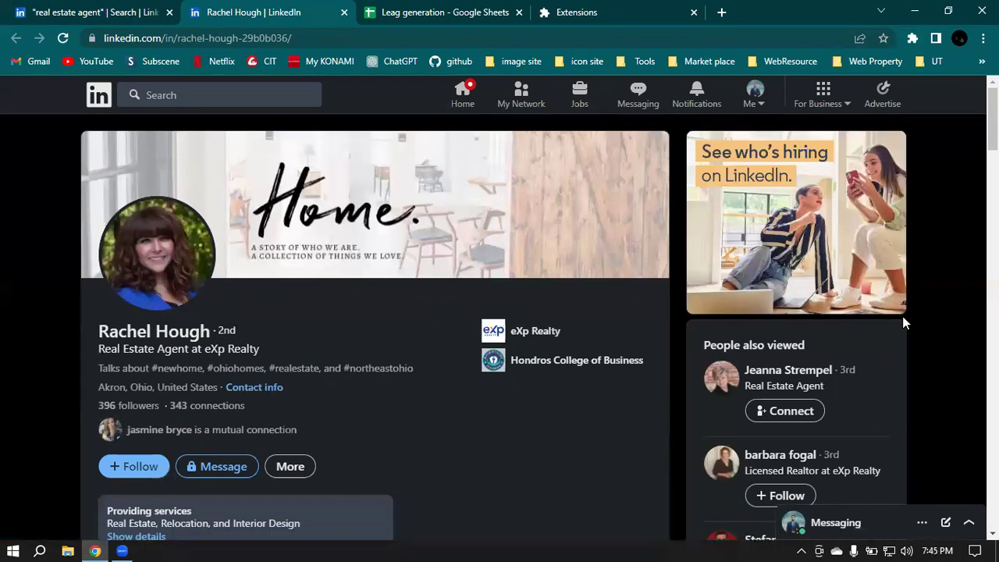
pyautogui.click(911, 39)
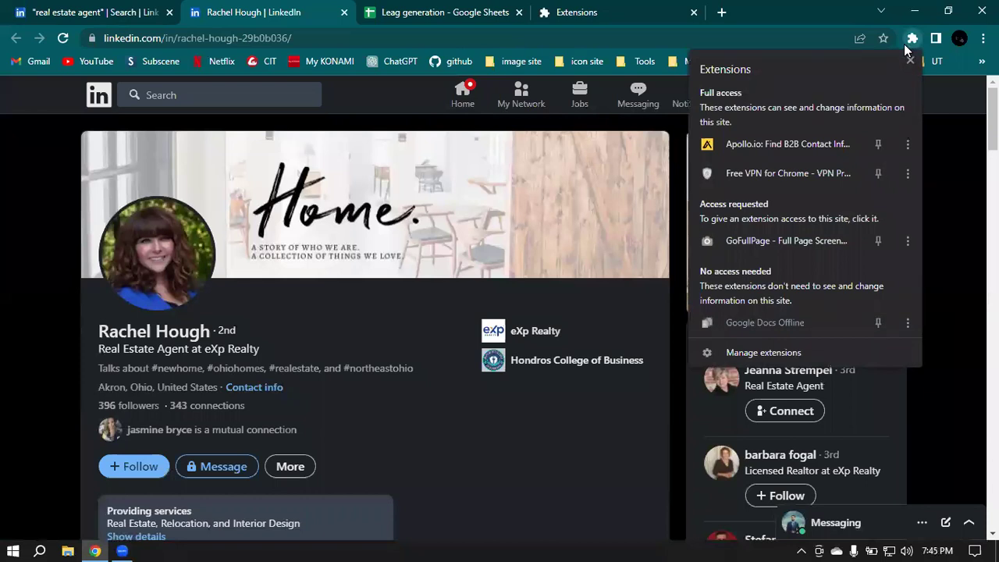
pyautogui.click(746, 155)
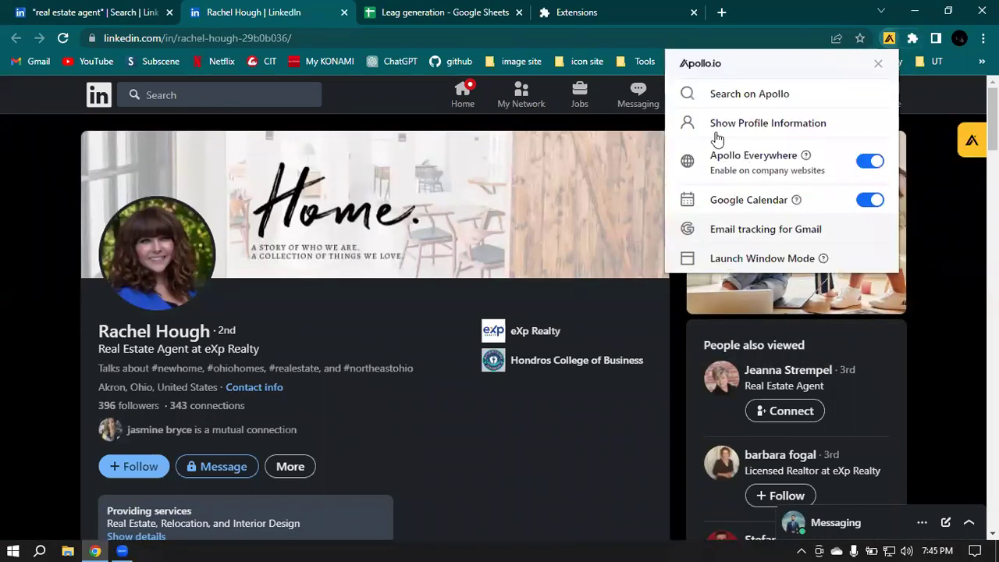
pyautogui.click(960, 140)
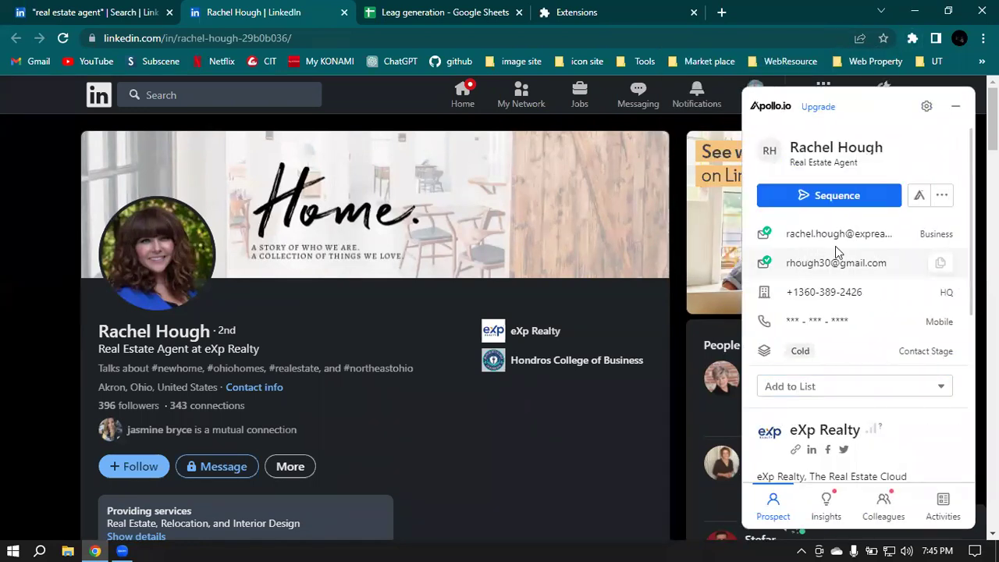
# Step: Copy the agent's business email in Apollo and open the Upgrade Plan page for mobile numbers
pyautogui.click(916, 234)
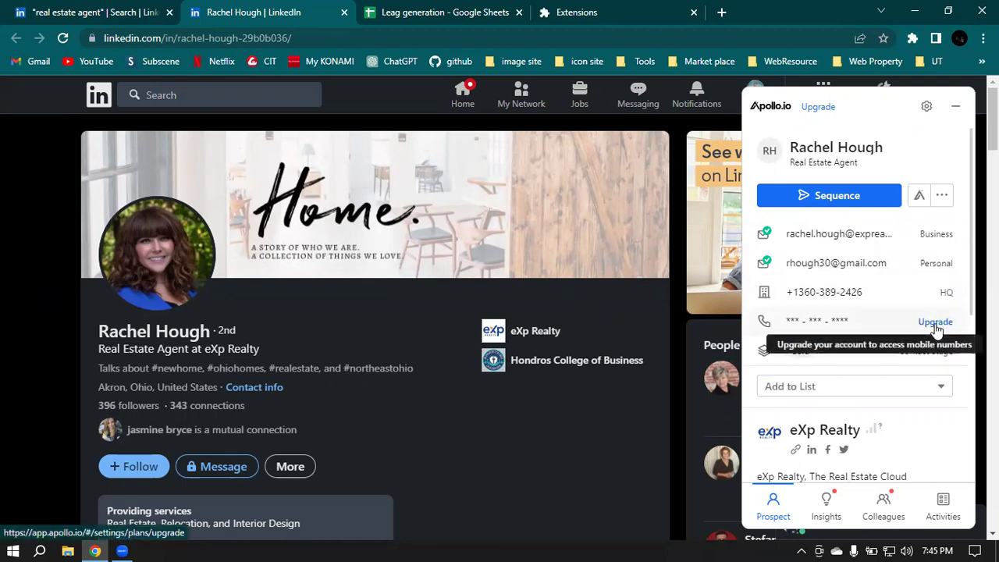
pyautogui.click(917, 418)
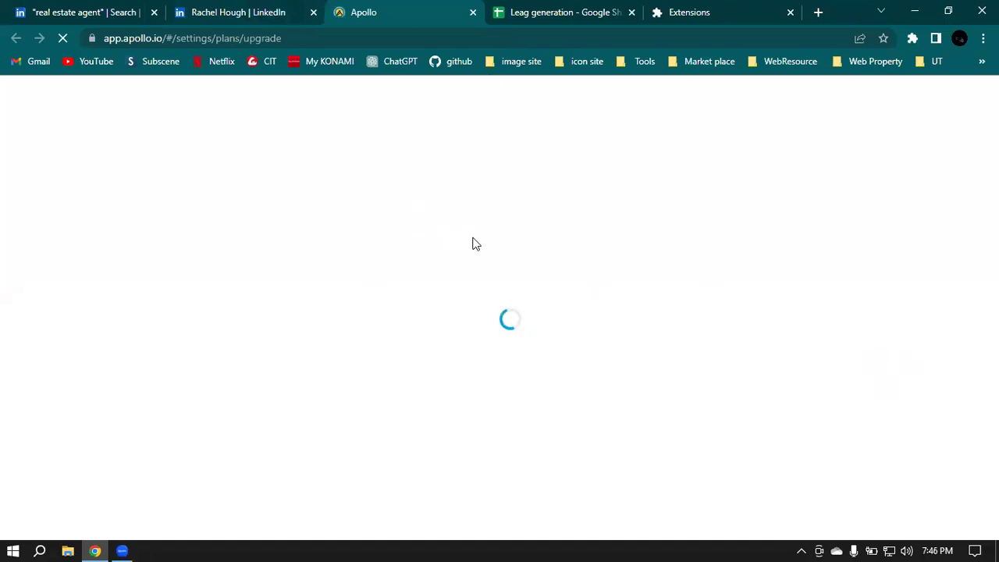
pyautogui.click(227, 9)
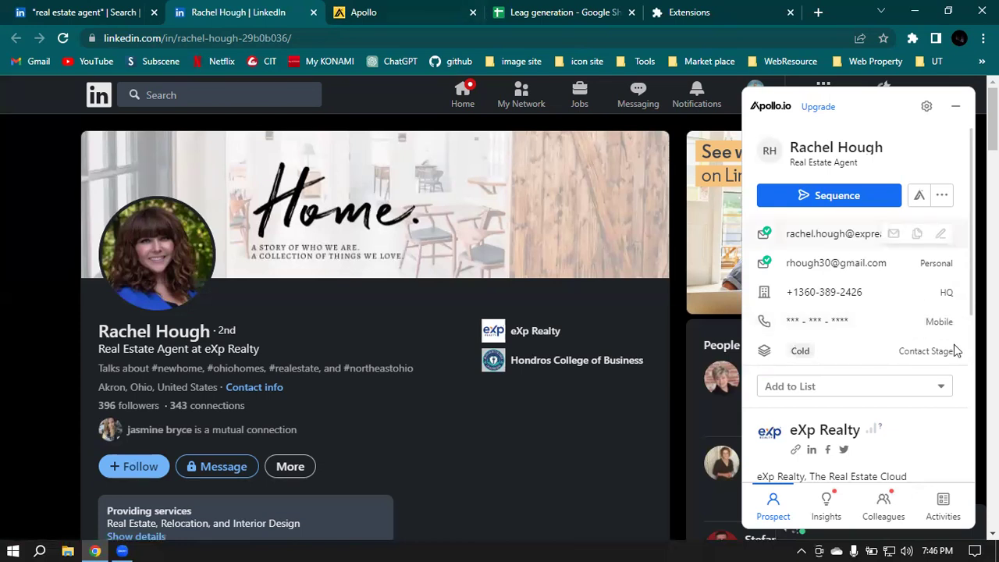
pyautogui.click(399, 10)
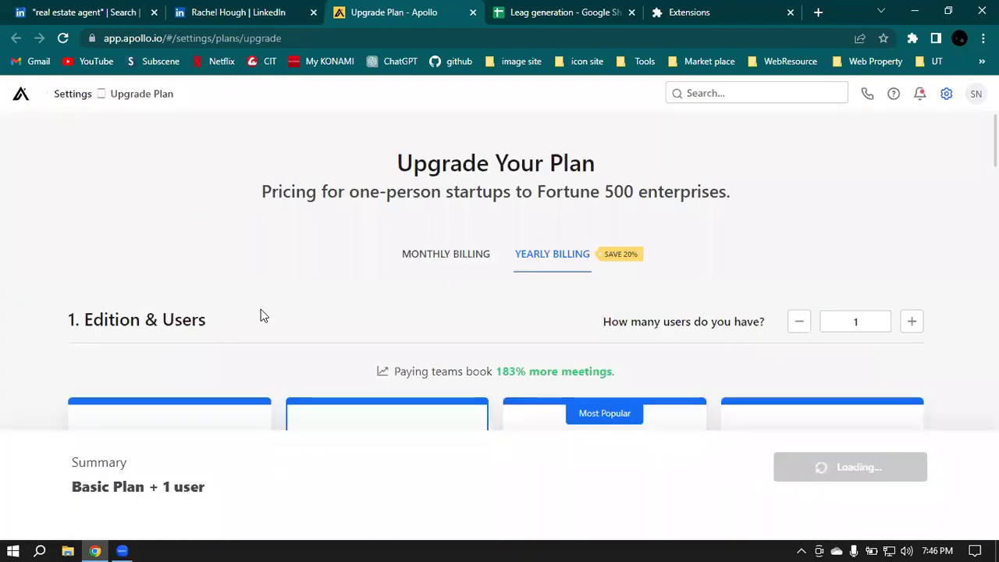
pyautogui.scroll(-1, 250, 320)
# Step: Close the Apollo upgrade tab and copy the agent's HQ phone number from the LinkedIn panel
pyautogui.scroll(-3, 150, 293)
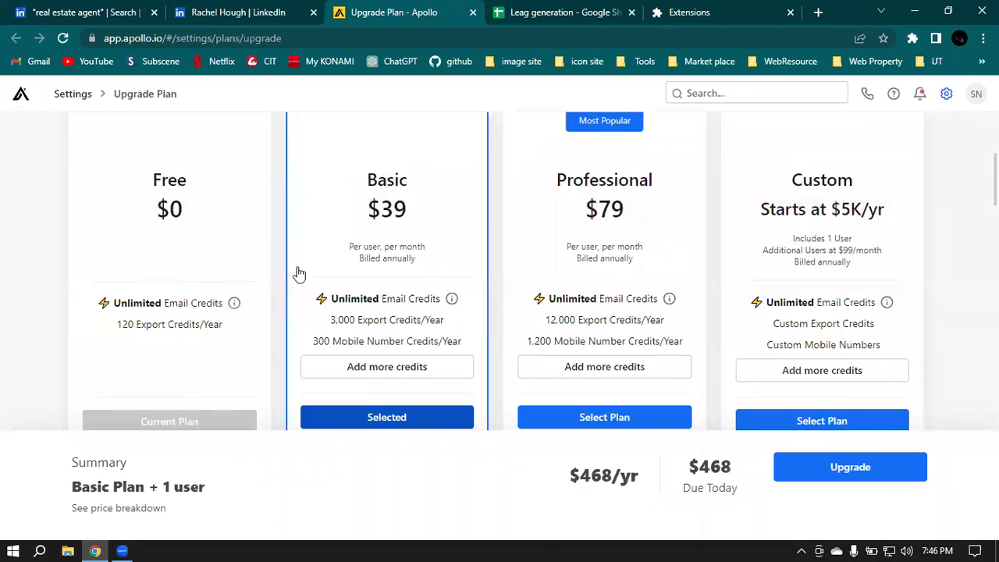
pyautogui.scroll(-3, 296, 274)
pyautogui.scroll(-2, 716, 278)
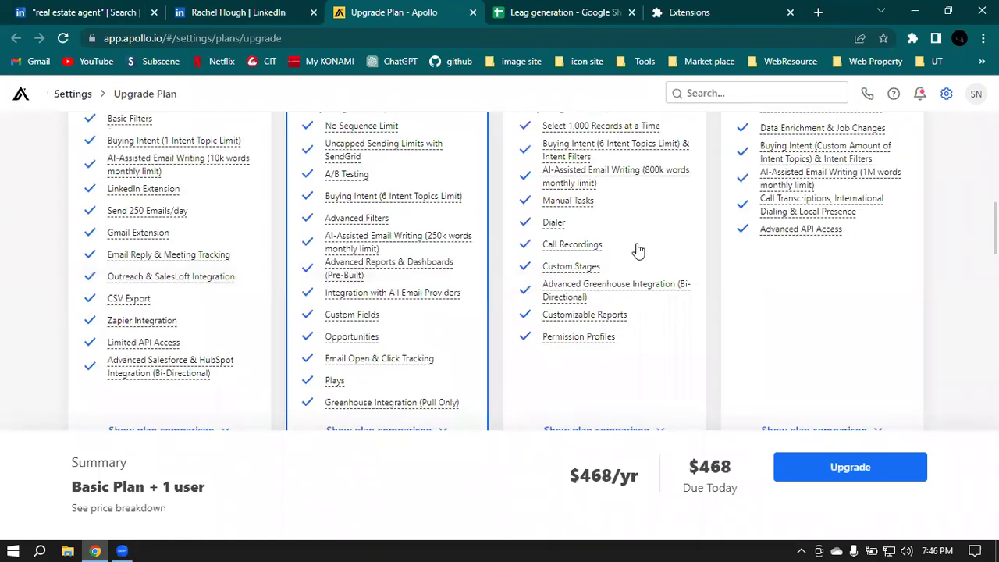
pyautogui.scroll(2, 638, 252)
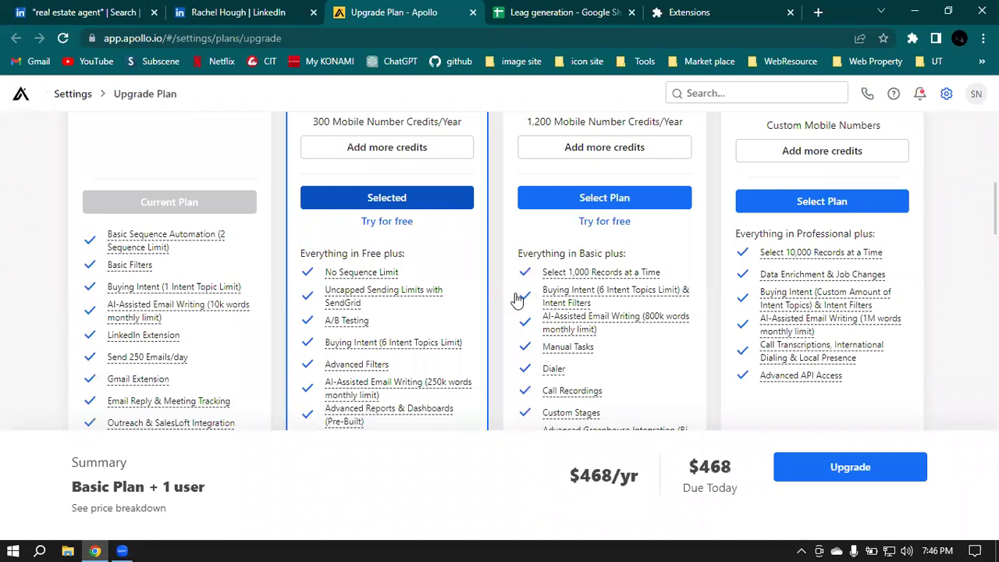
pyautogui.click(472, 12)
pyautogui.moveTo(892, 290)
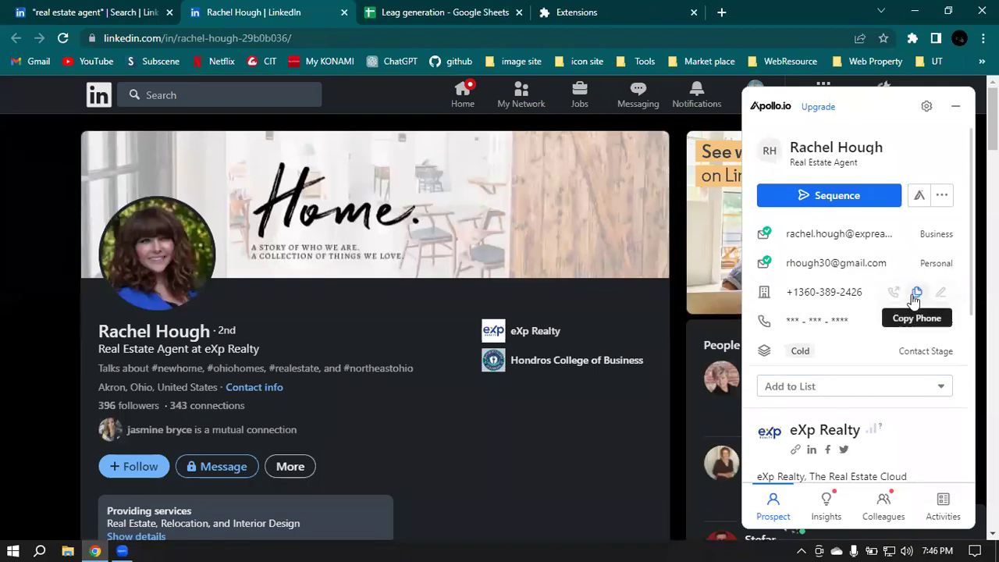
pyautogui.click(915, 295)
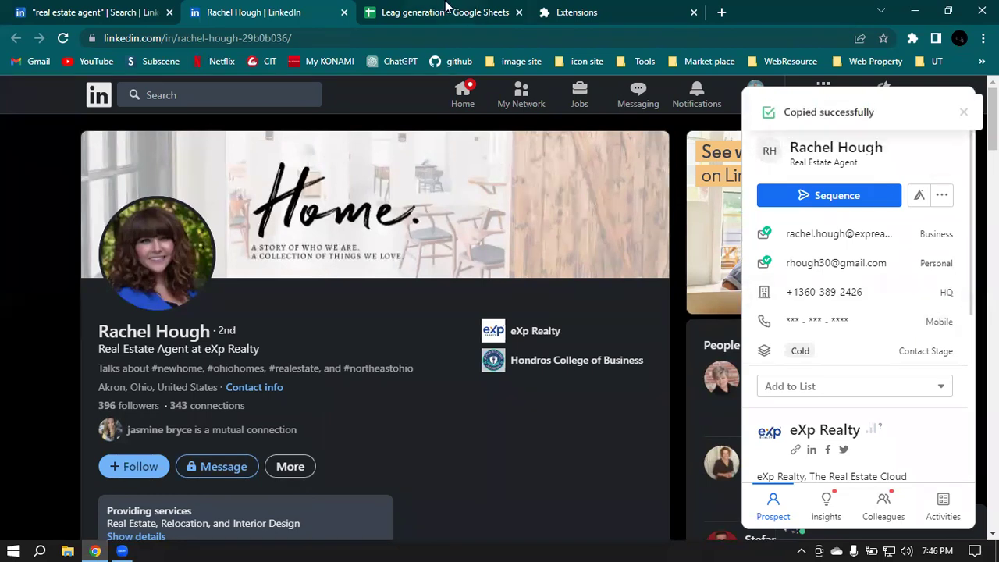
# Step: Paste the agent's HQ phone number into Contact Number cell E2
pyautogui.click(446, 10)
pyautogui.doubleClick(449, 221)
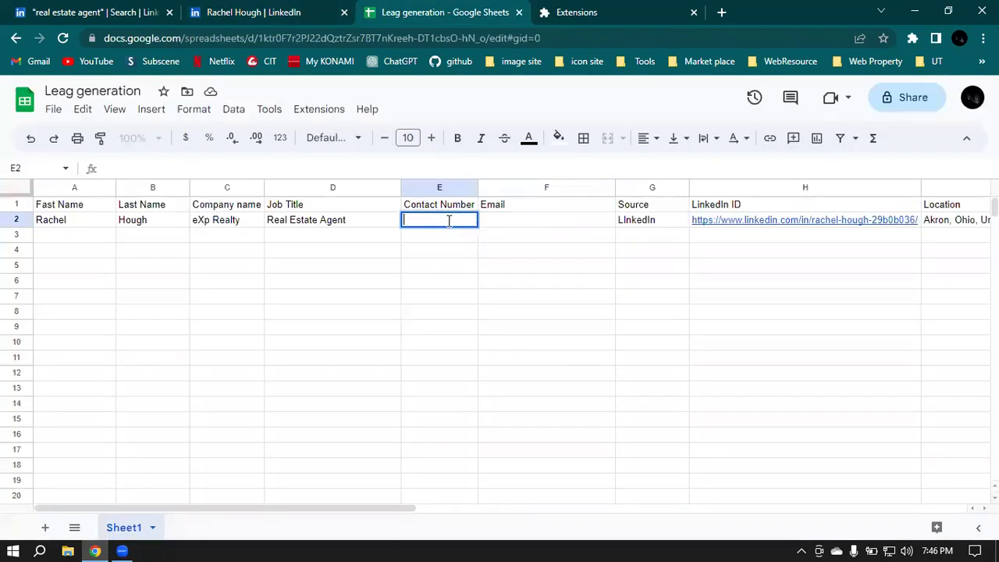
pyautogui.hotkey('ctrl', 'v')
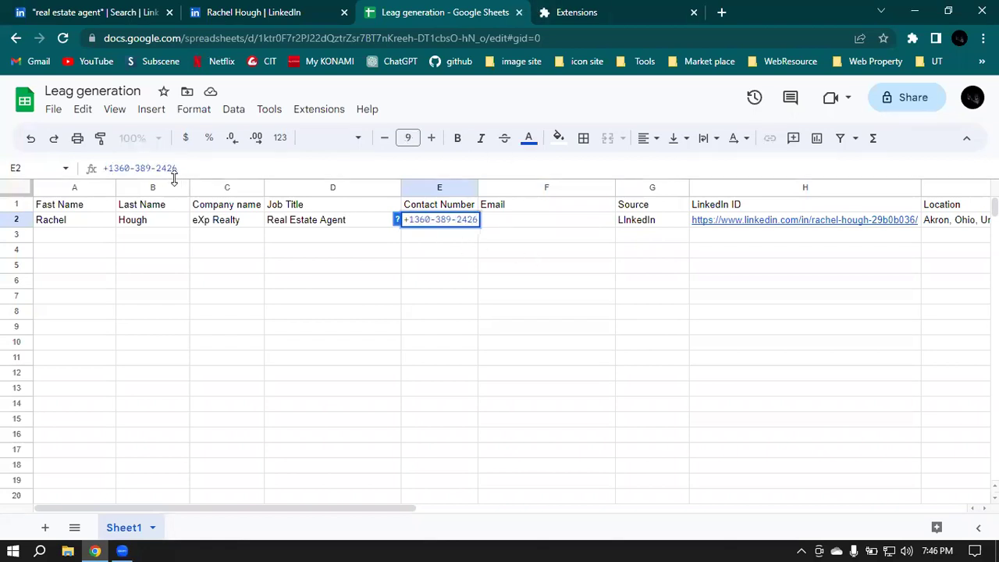
pyautogui.click(557, 226)
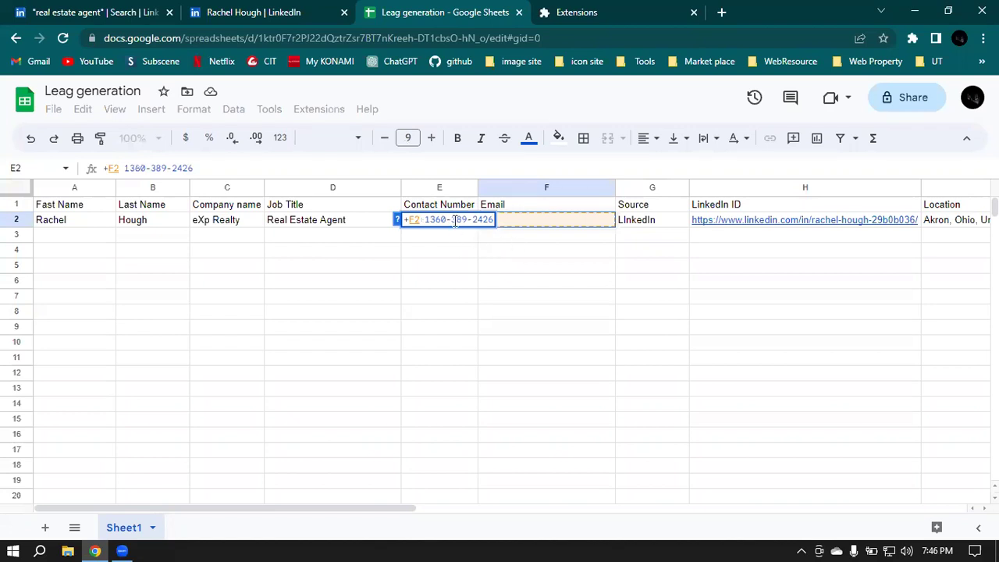
pyautogui.click(448, 267)
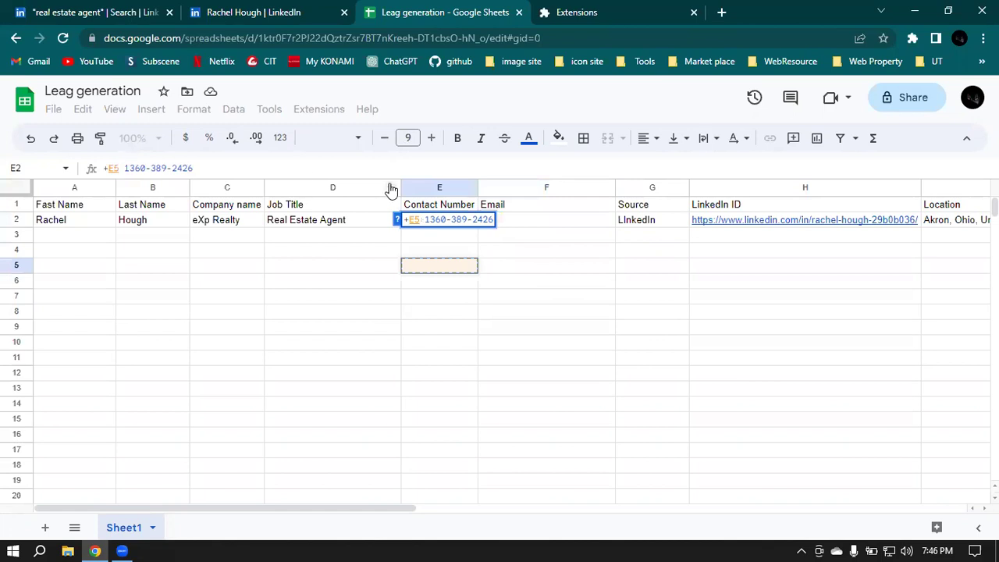
pyautogui.press('BackSpace')
pyautogui.press('BackSpace')
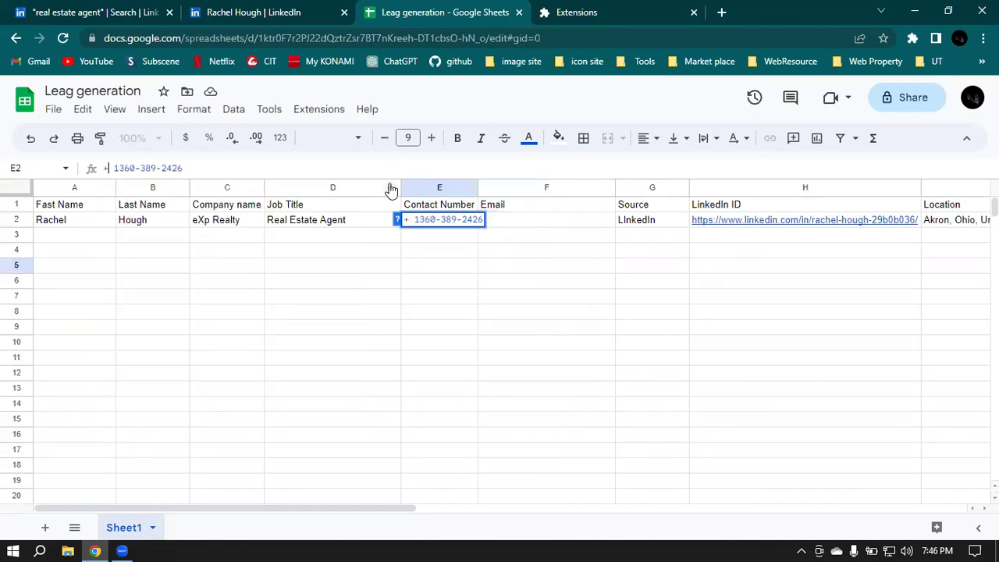
pyautogui.press('Return')
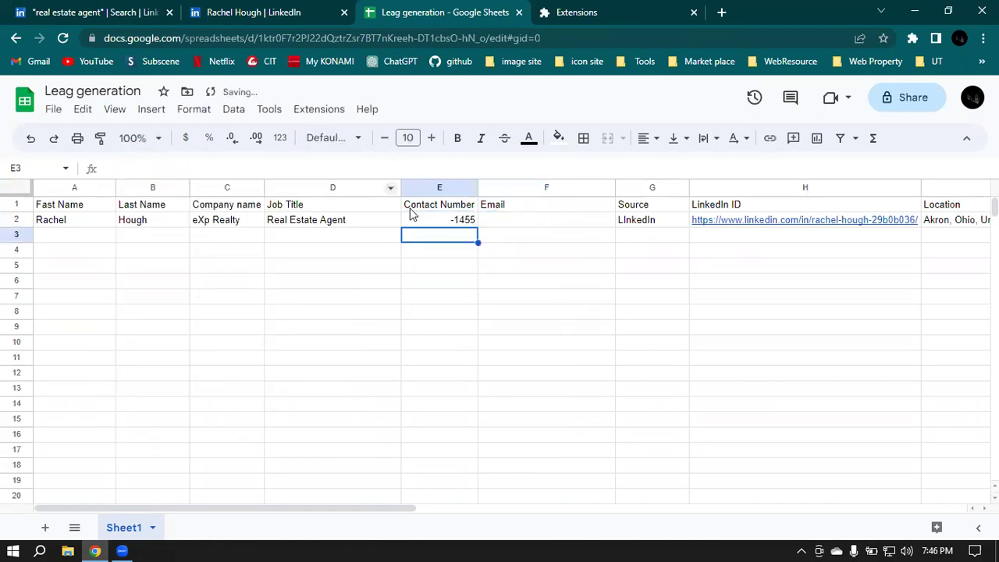
# Step: Delete the leading equals sign in E2 so the phone number isn't calculated
pyautogui.press('Up')
pyautogui.press('Up')
pyautogui.click(440, 222)
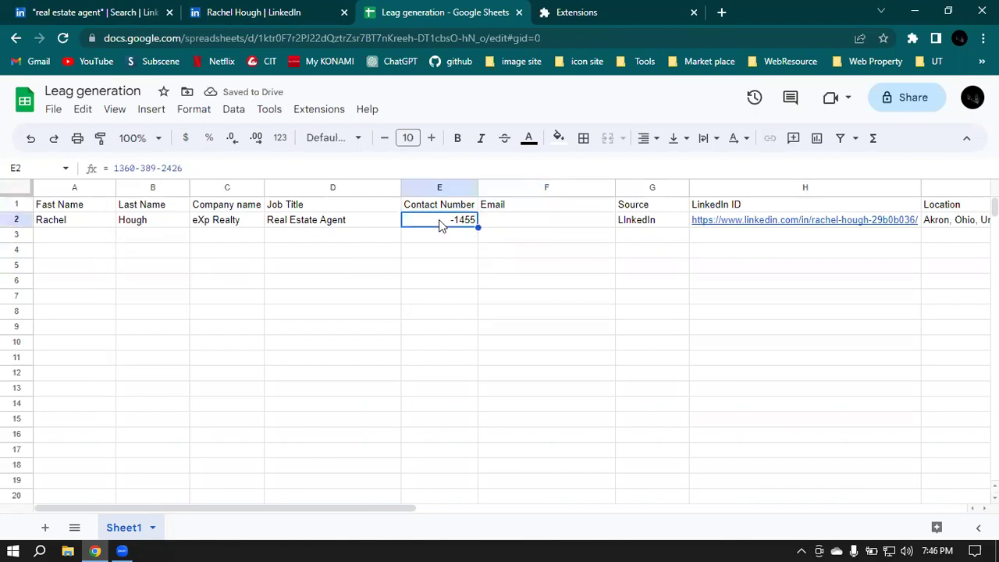
pyautogui.doubleClick(441, 223)
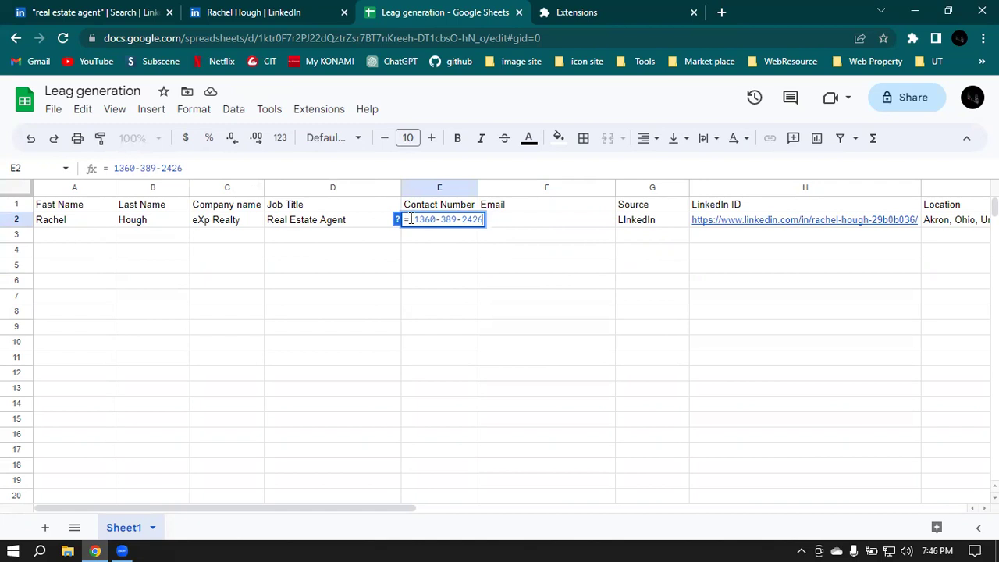
pyautogui.click(408, 219)
pyautogui.press('BackSpace')
pyautogui.press('BackSpace')
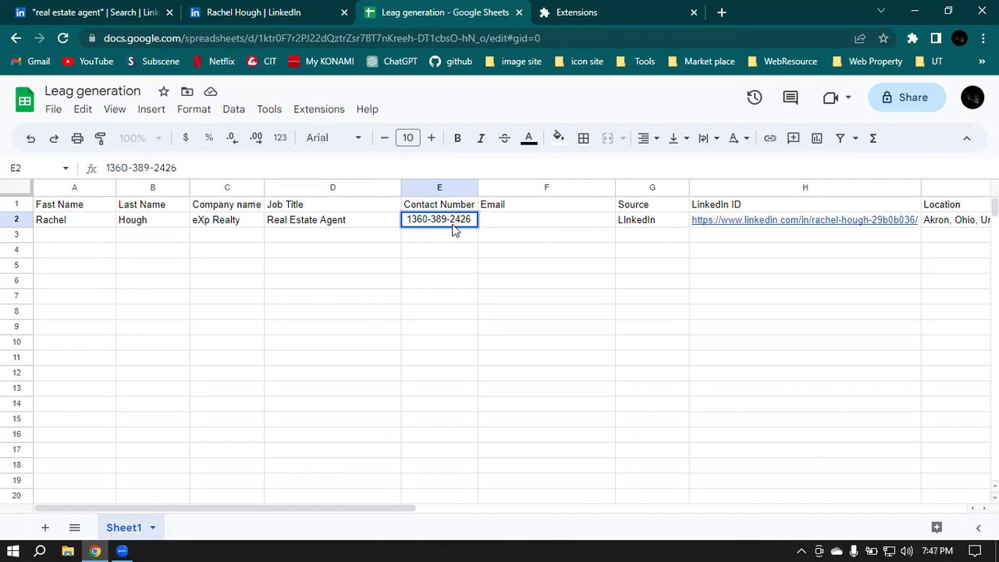
pyautogui.press('Return')
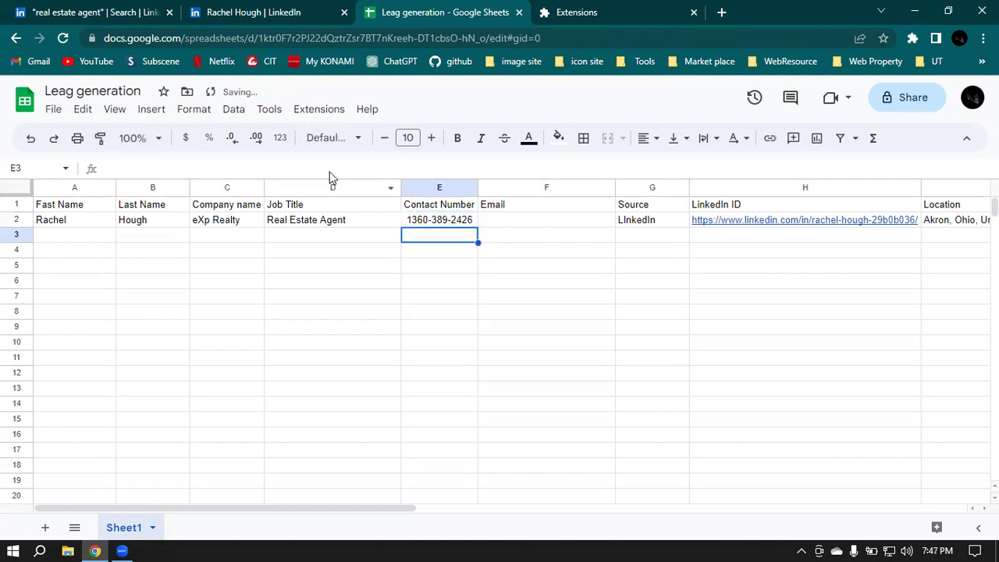
# Step: Format E2 as Plain text
pyautogui.click(281, 141)
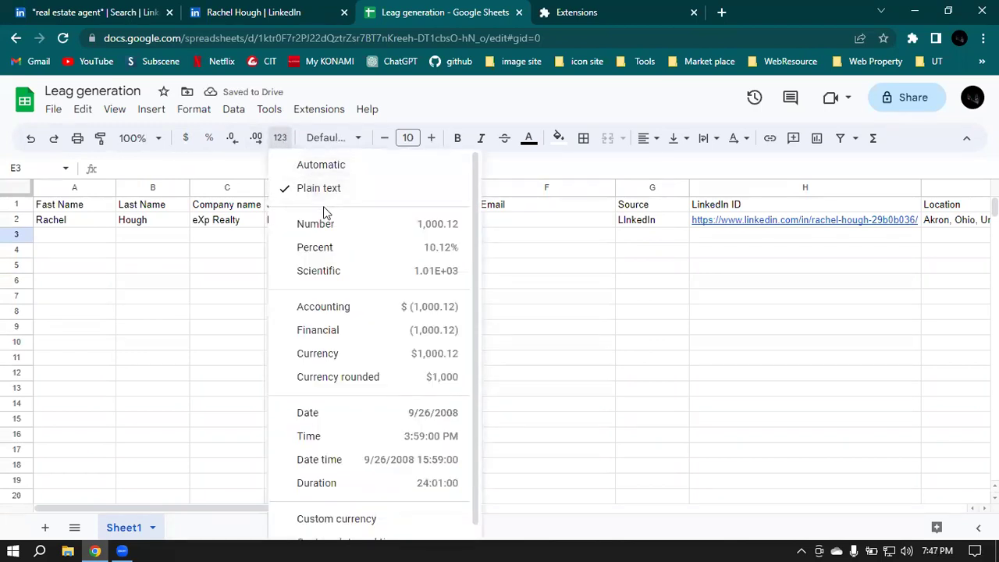
pyautogui.click(344, 189)
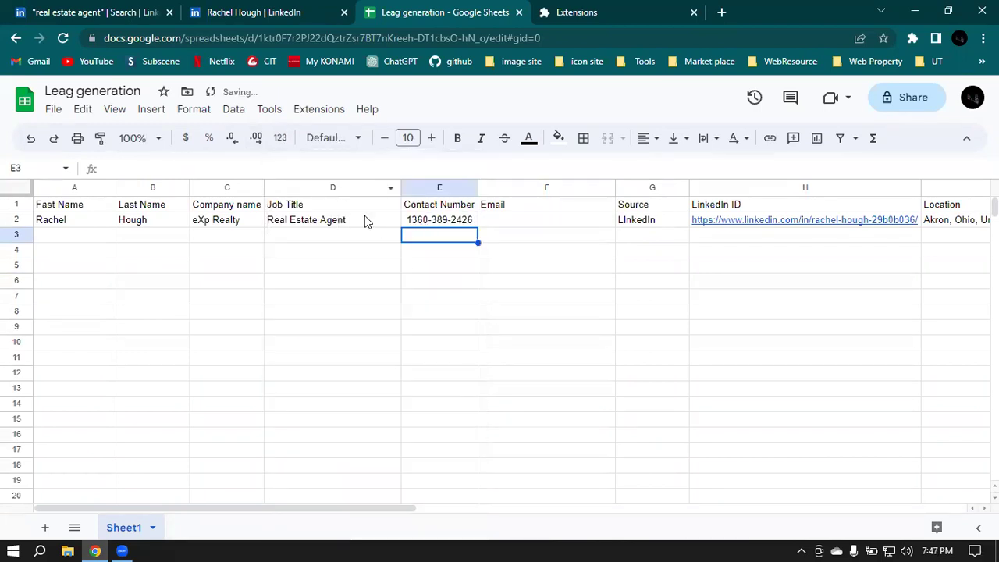
pyautogui.click(520, 220)
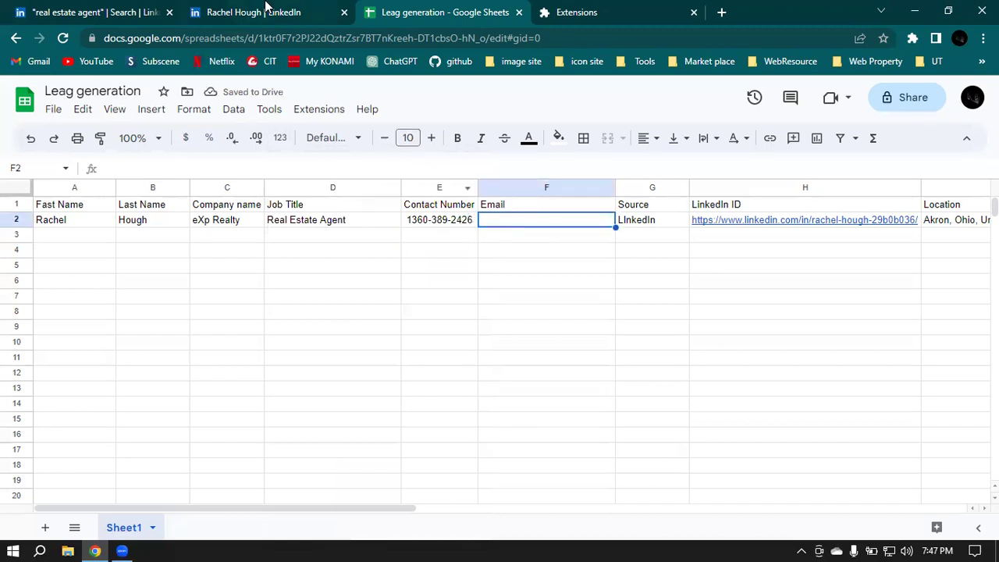
# Step: Copy the agent's business email from Apollo and paste it into cell F2
pyautogui.click(268, 10)
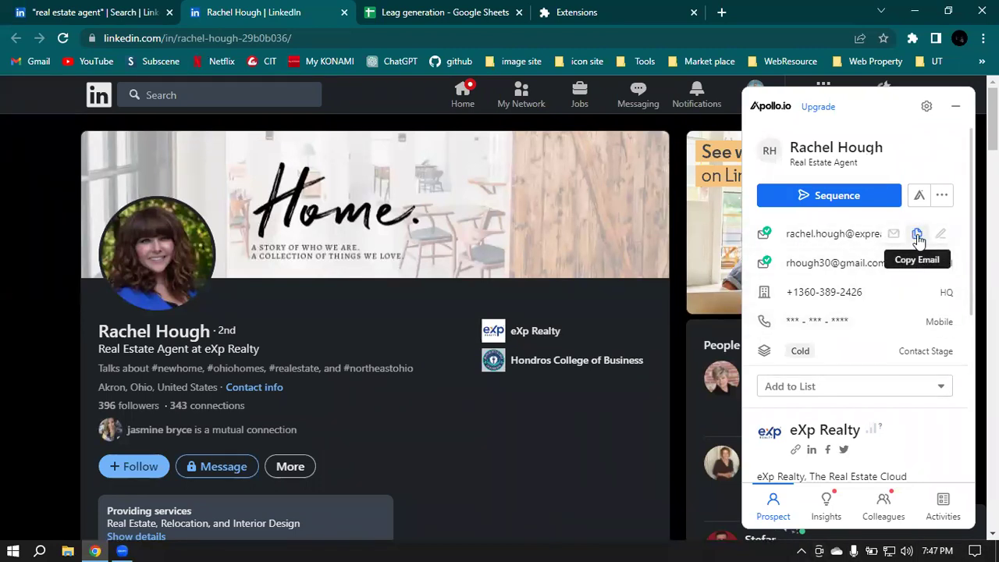
pyautogui.click(917, 235)
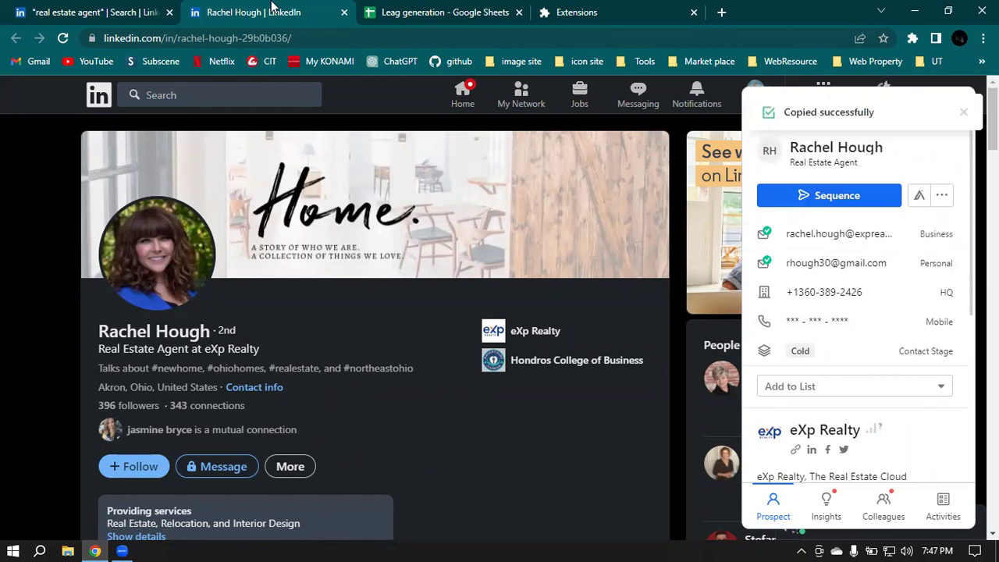
pyautogui.click(376, 8)
pyautogui.doubleClick(511, 219)
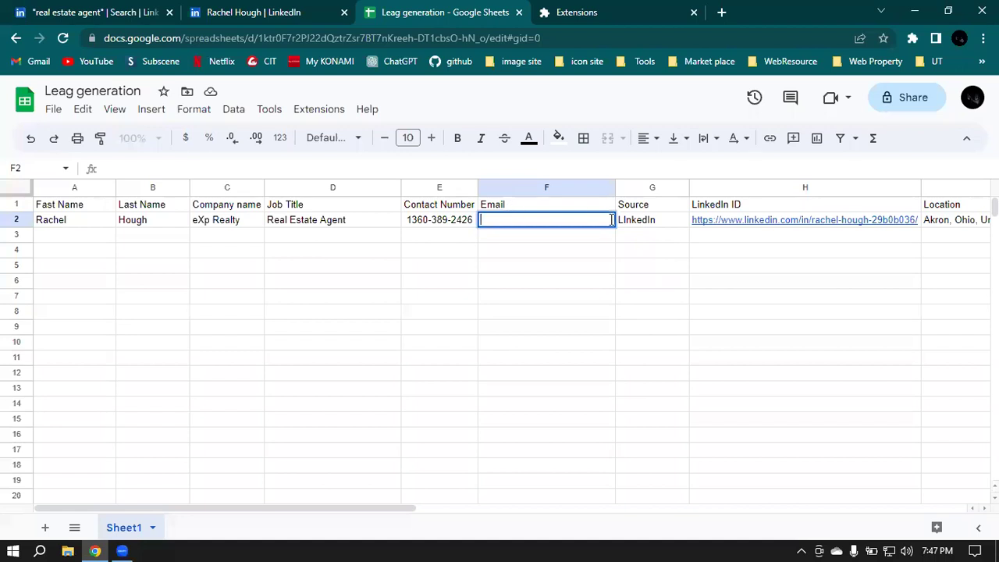
pyautogui.hotkey('ctrl', 'v')
# Step: Rename the Email header in F1 to Business Email
pyautogui.click(525, 204)
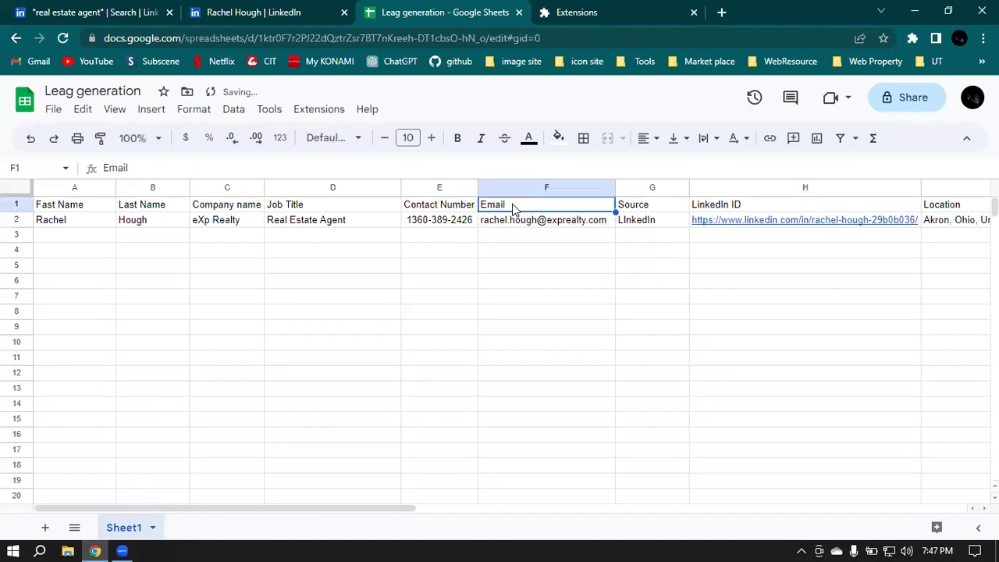
pyautogui.doubleClick(523, 203)
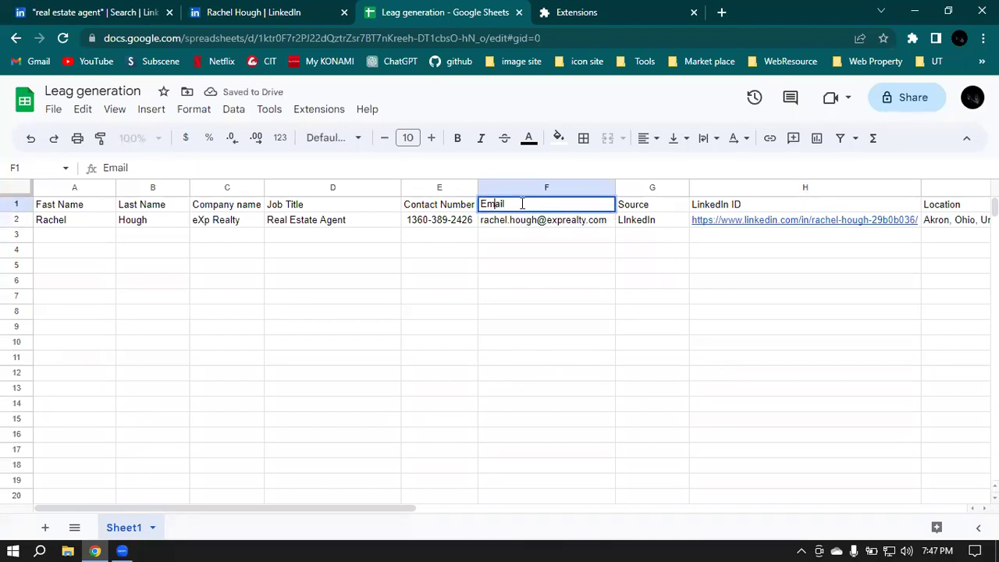
pyautogui.write('Busine')
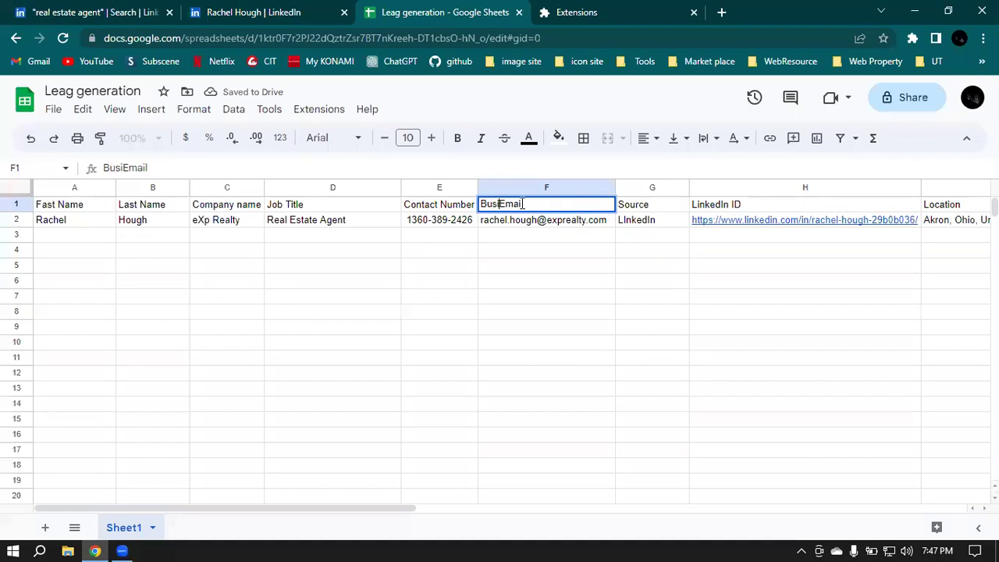
pyautogui.write('ss')
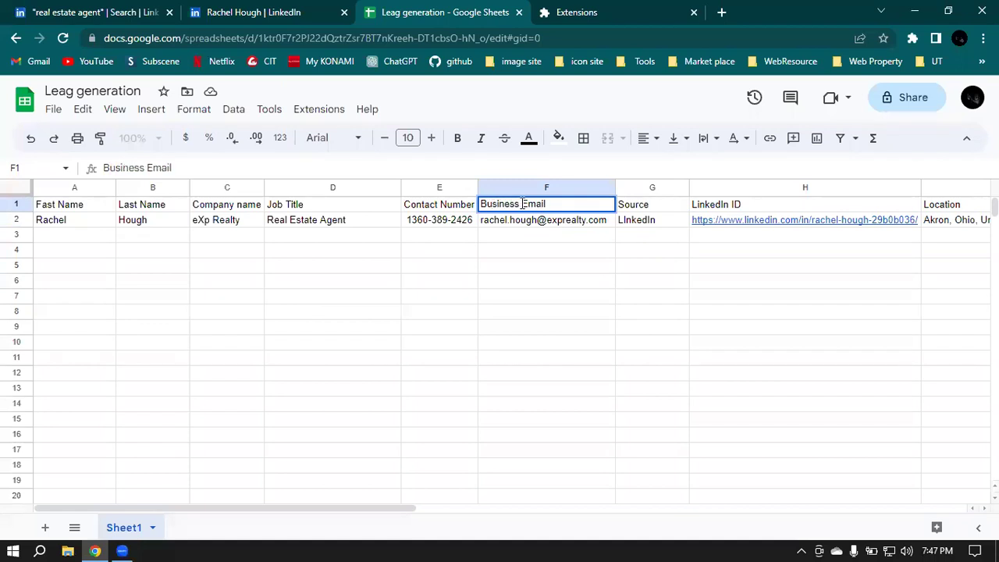
pyautogui.click(833, 286)
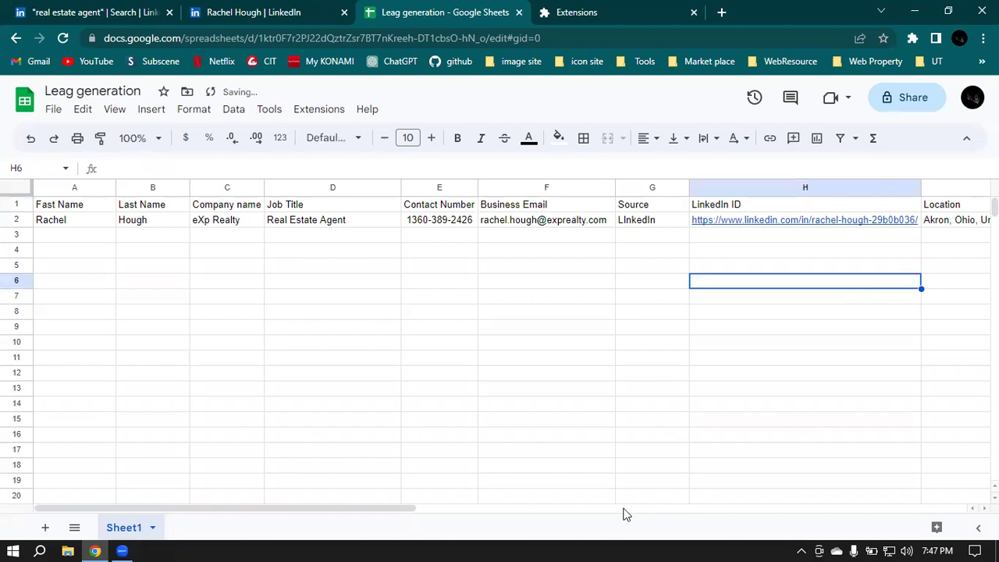
pyautogui.moveTo(339, 509); pyautogui.dragTo(581, 503)
pyautogui.click(634, 187)
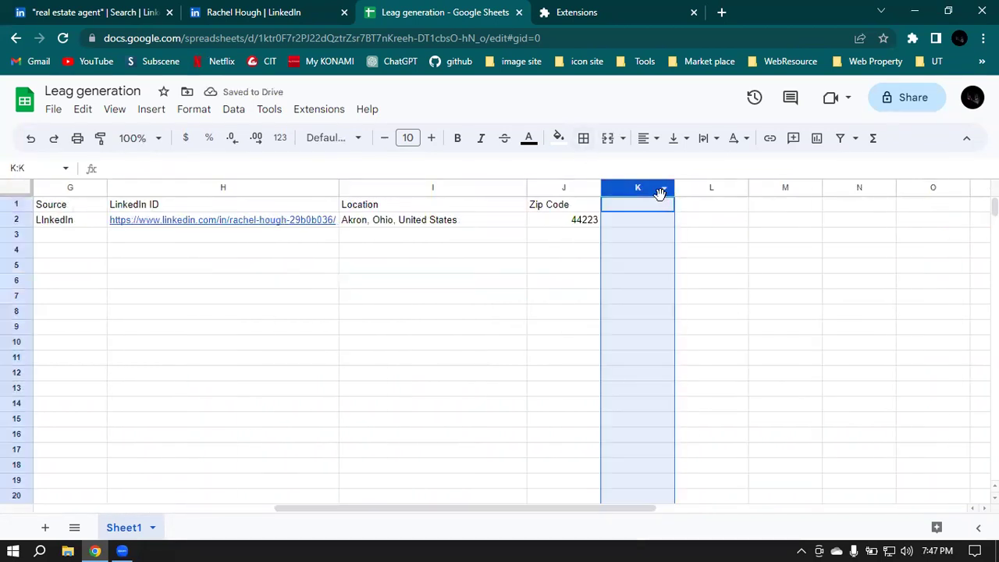
# Step: Enter a Personal Email header in K1 and move that column next to Business Email
pyautogui.doubleClick(642, 204)
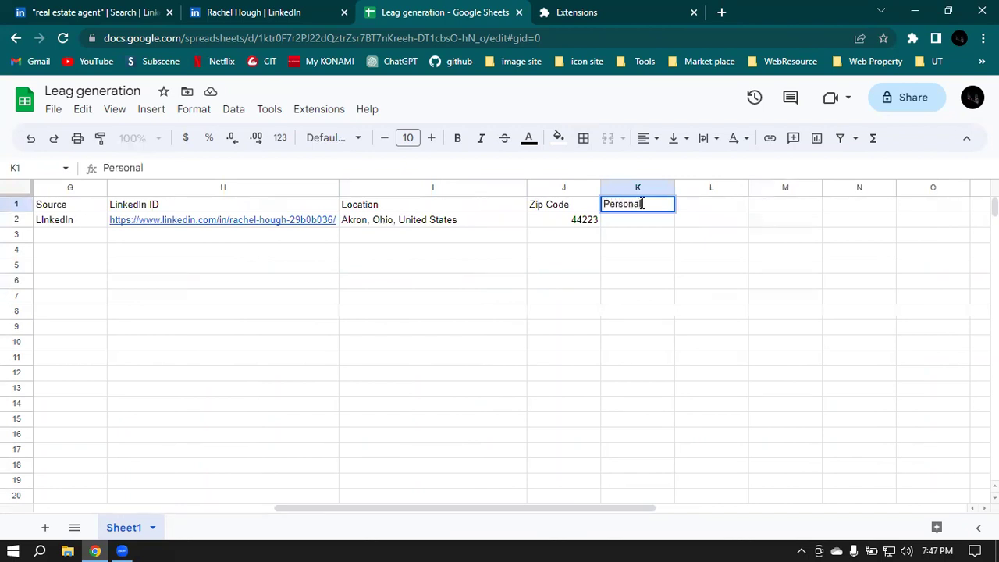
pyautogui.write('Personal Email')
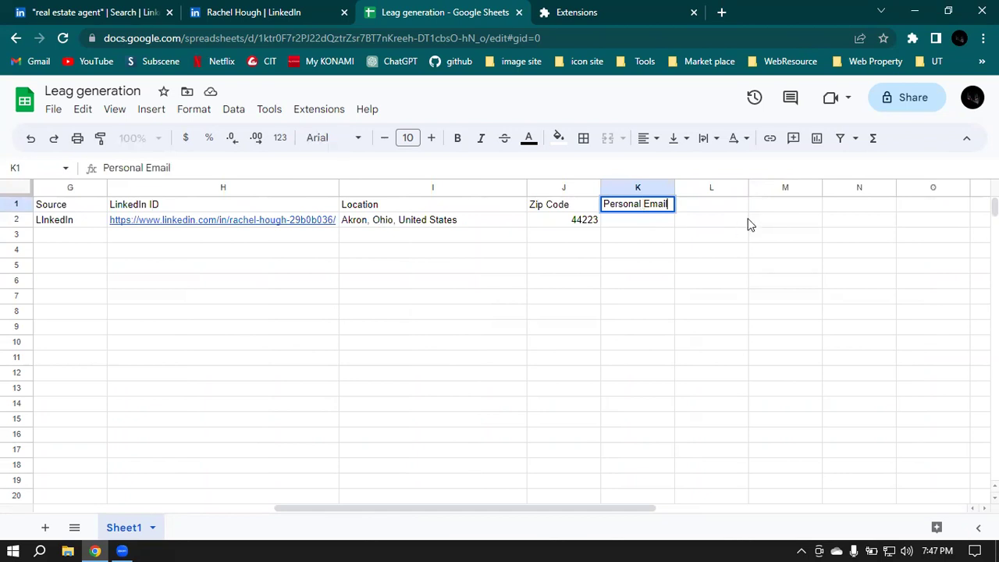
pyautogui.click(748, 224)
pyautogui.click(638, 188)
pyautogui.moveTo(638, 187); pyautogui.dragTo(652, 203)
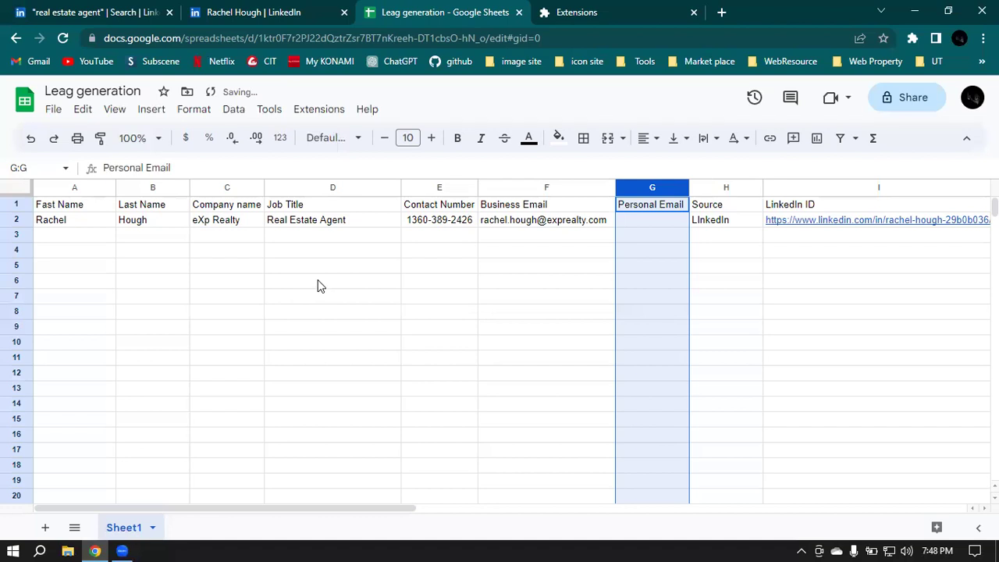
# Step: Paste the agent's personal email into Personal Email cell G2
pyautogui.click(649, 207)
pyautogui.click(649, 223)
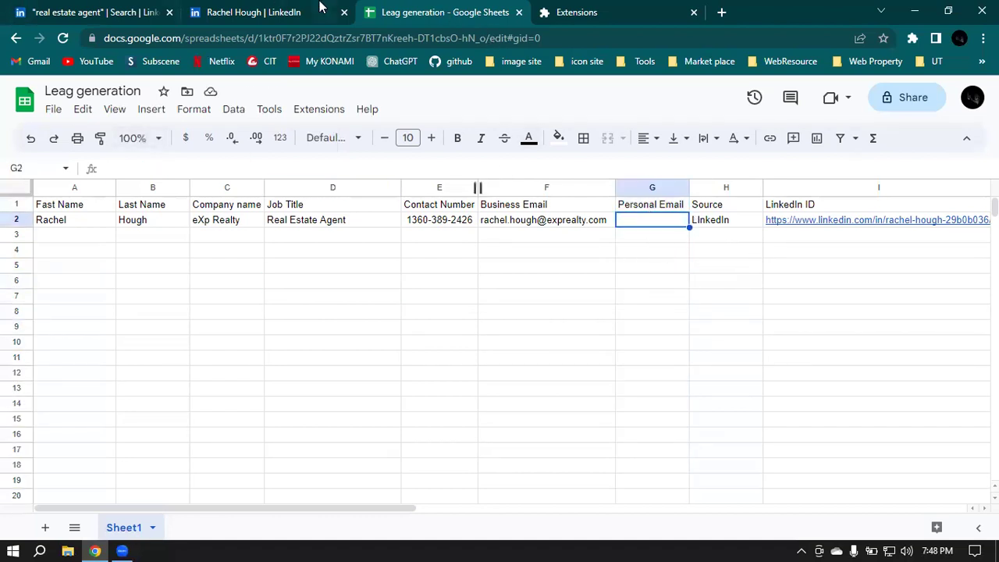
pyautogui.click(295, 8)
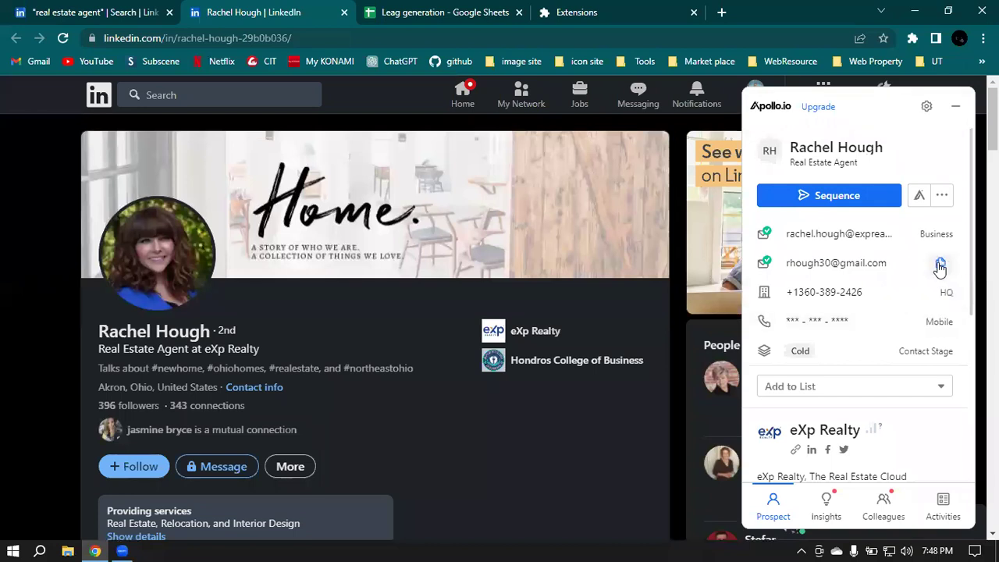
pyautogui.hotkey('ctrl', 'Tab')
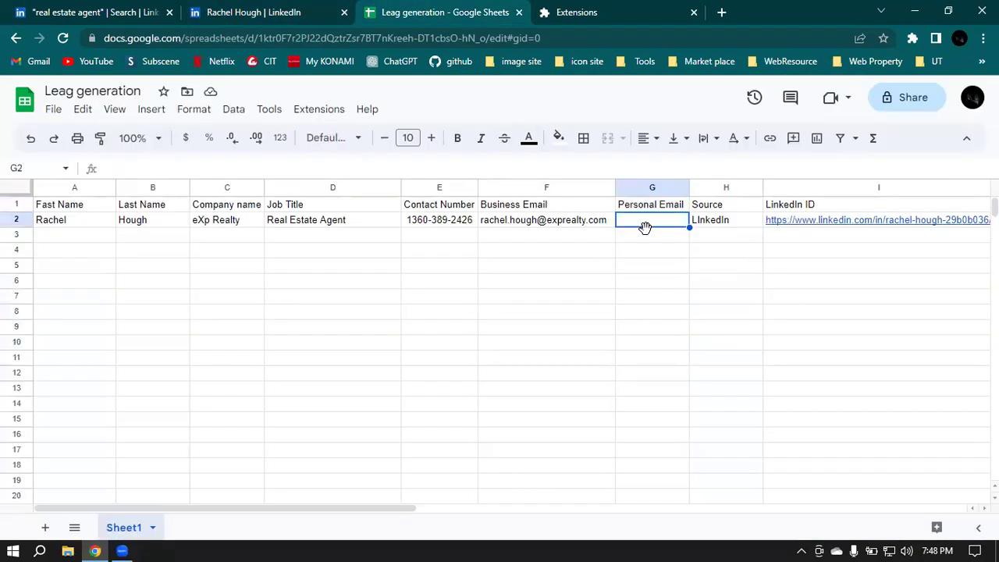
pyautogui.doubleClick(642, 224)
pyautogui.hotkey('ctrl', 'v')
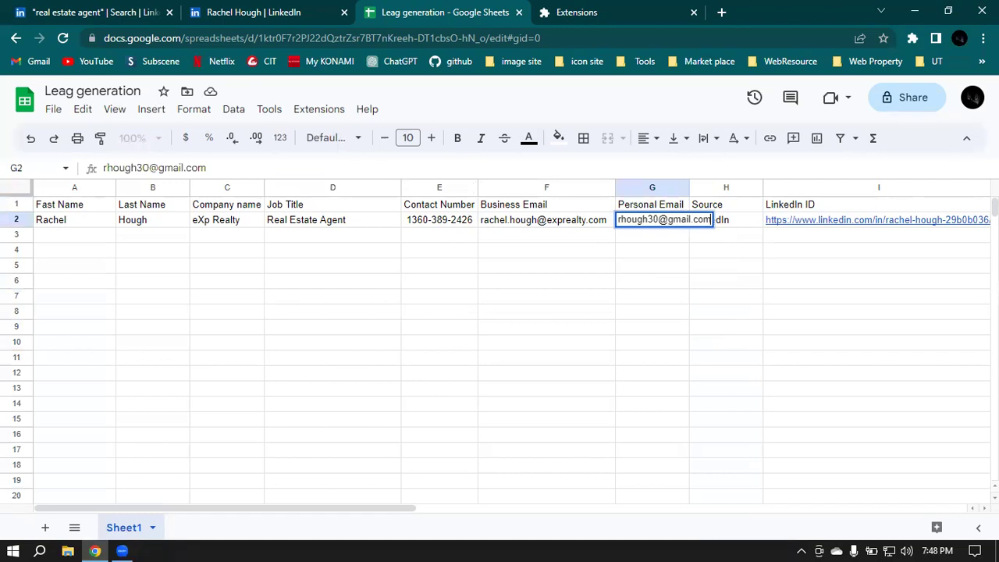
pyautogui.click(746, 270)
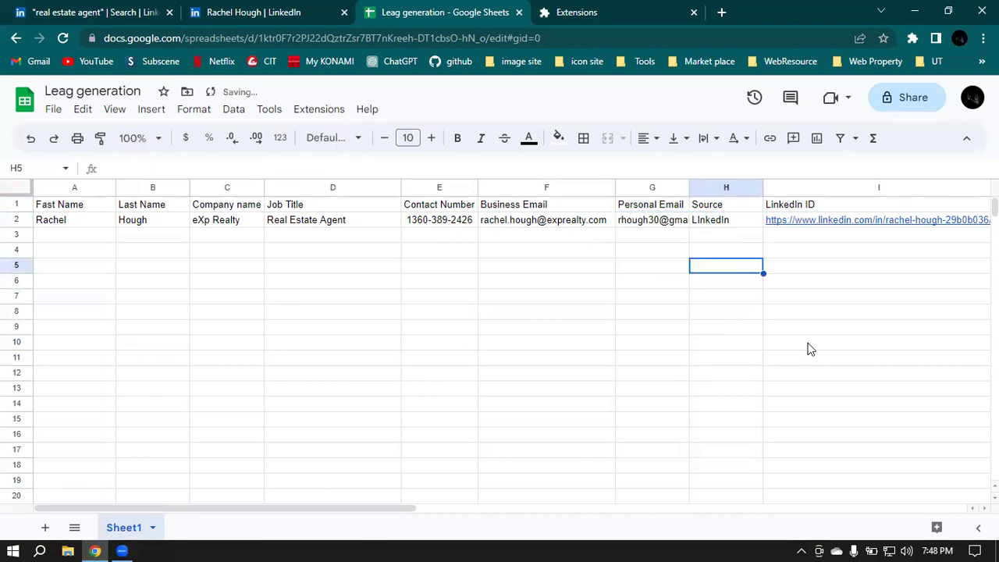
# Step: Auto-fit column G so the full email shows, then check the row's email and Source entries
pyautogui.doubleClick(690, 187)
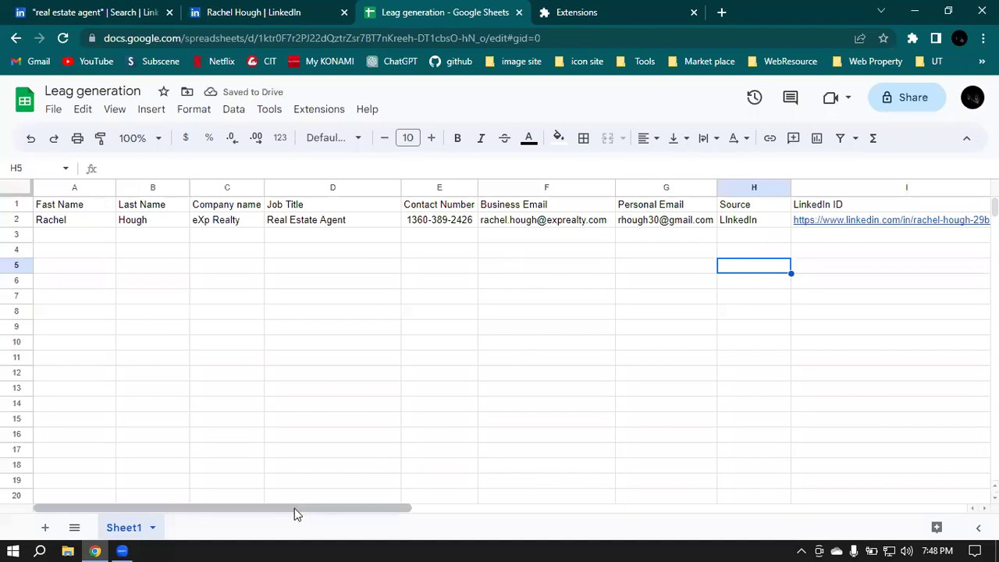
pyautogui.click(711, 222)
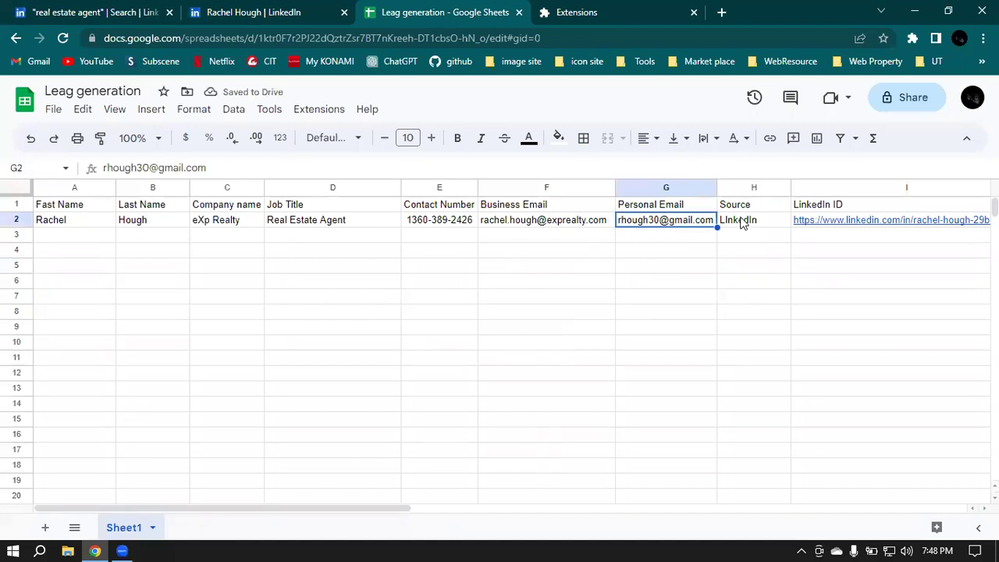
pyautogui.click(742, 223)
pyautogui.click(520, 220)
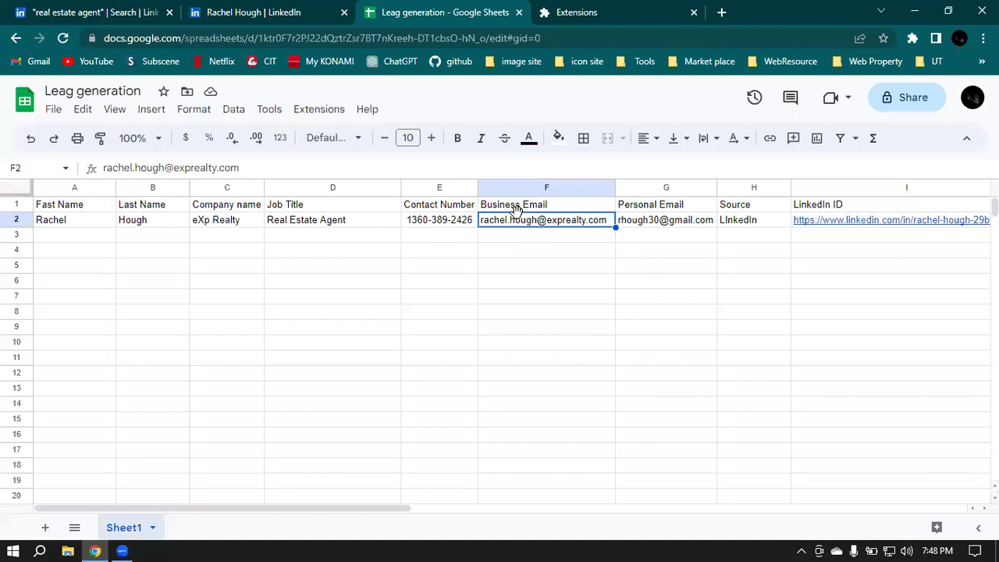
pyautogui.click(648, 221)
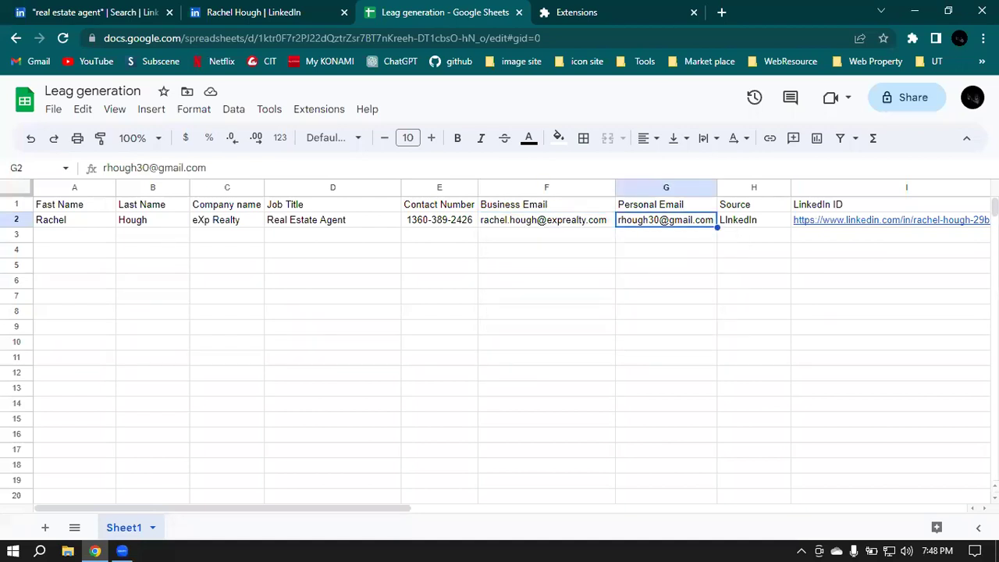
pyautogui.click(252, 14)
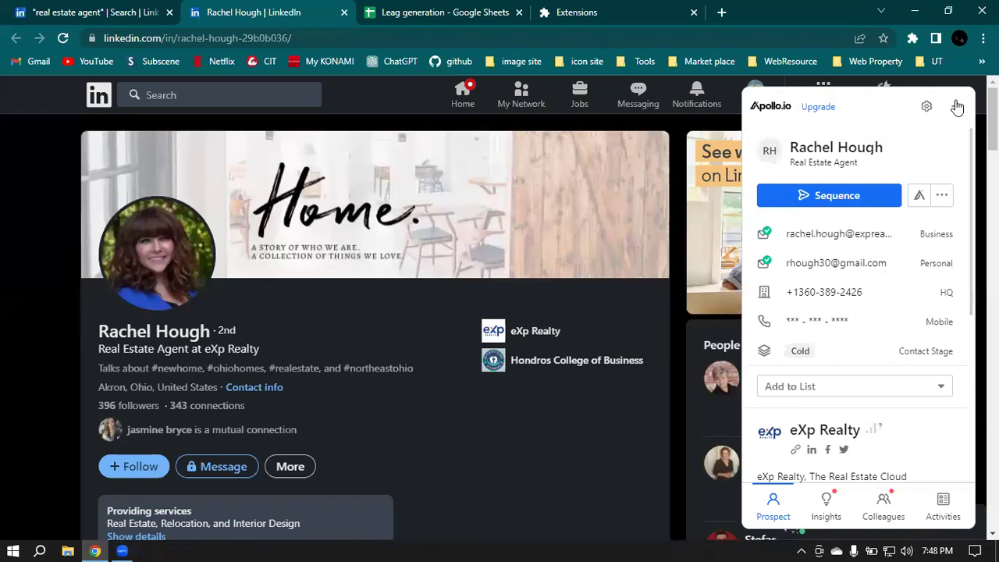
# Step: Close the Apollo contact panel and scroll through the agent's LinkedIn profile
pyautogui.click(958, 107)
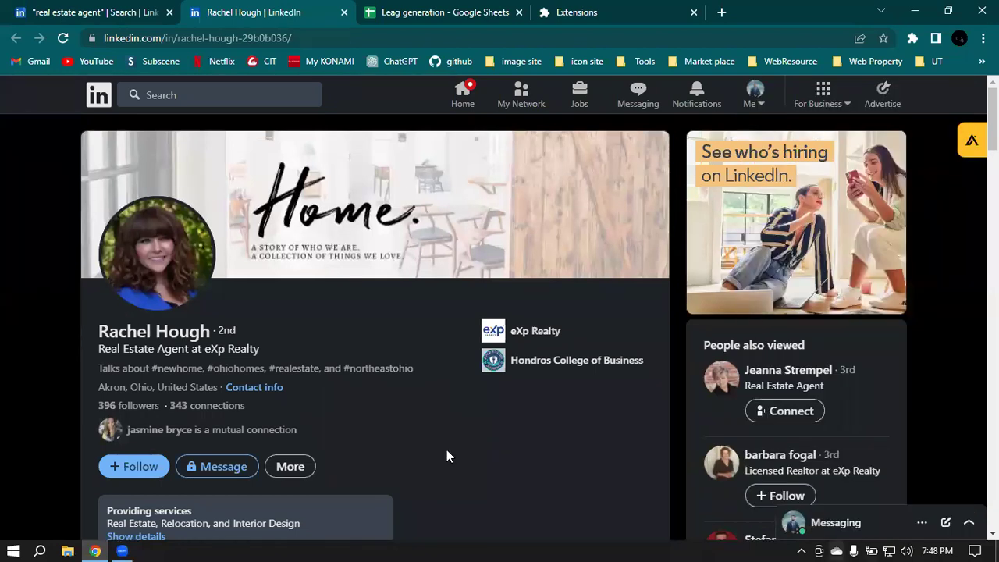
pyautogui.scroll(-4, 531, 345)
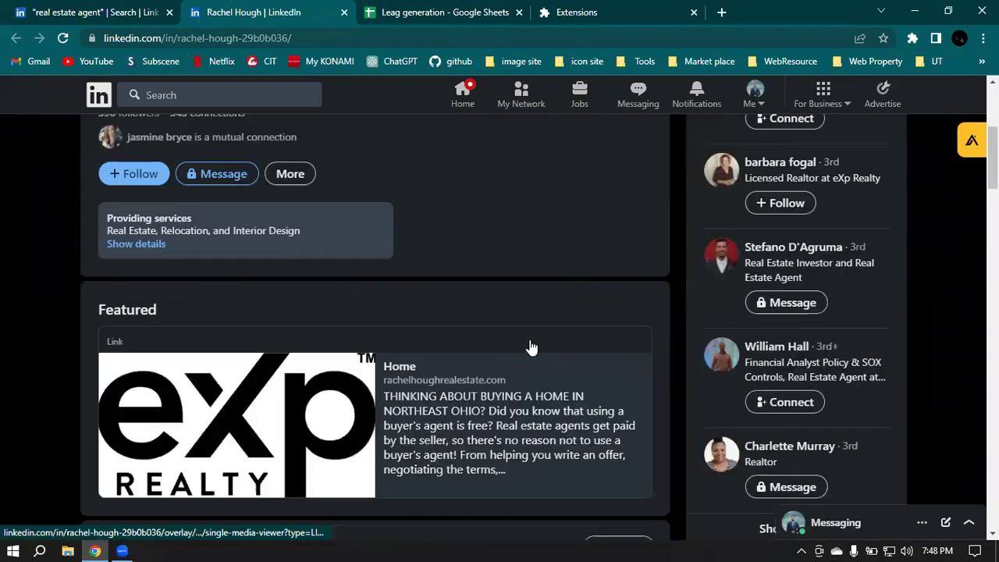
pyautogui.scroll(4, 531, 346)
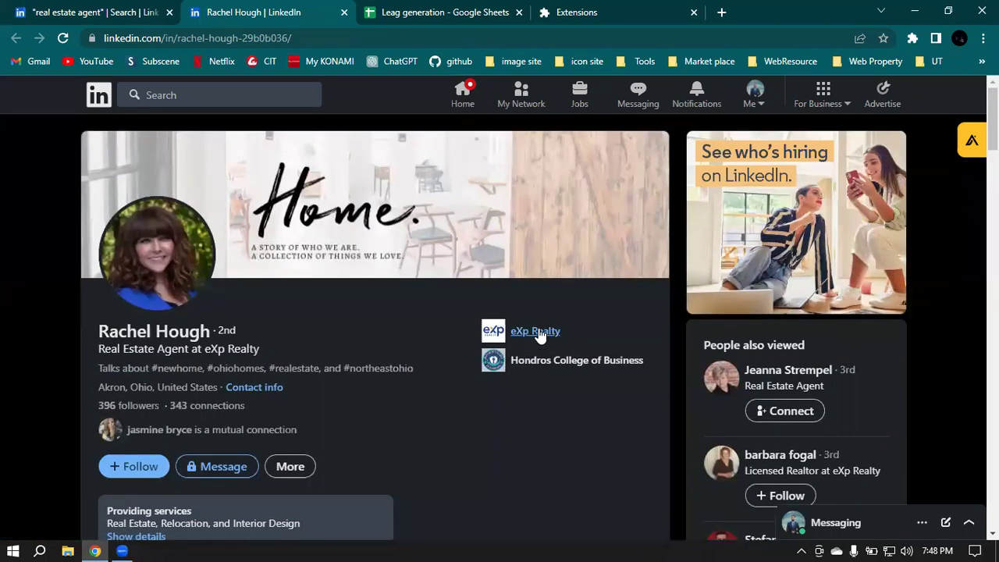
pyautogui.scroll(-10, 536, 334)
# Step: Open the eXp Realty company page from the agent's Experience section
pyautogui.scroll(1, 664, 475)
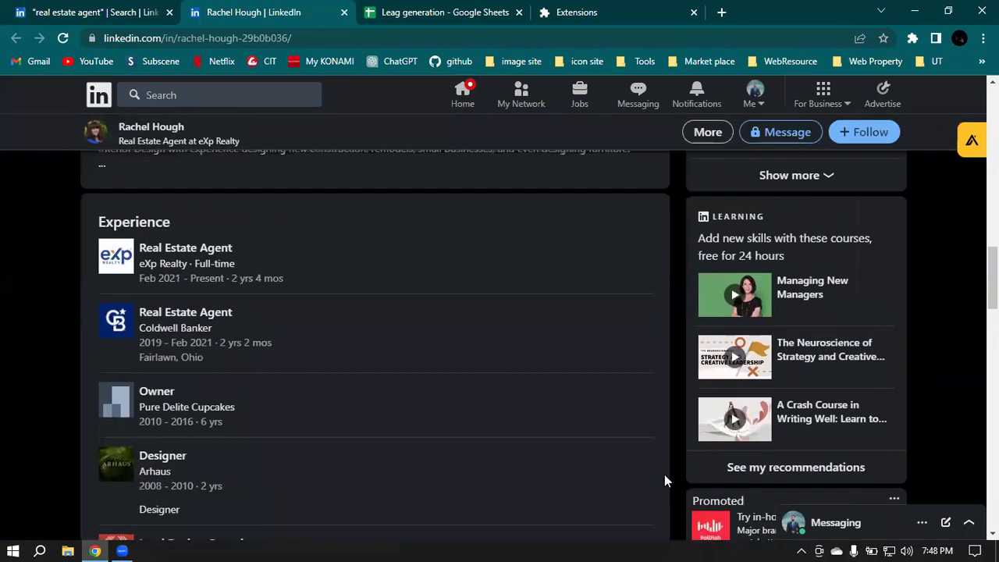
pyautogui.click(114, 258)
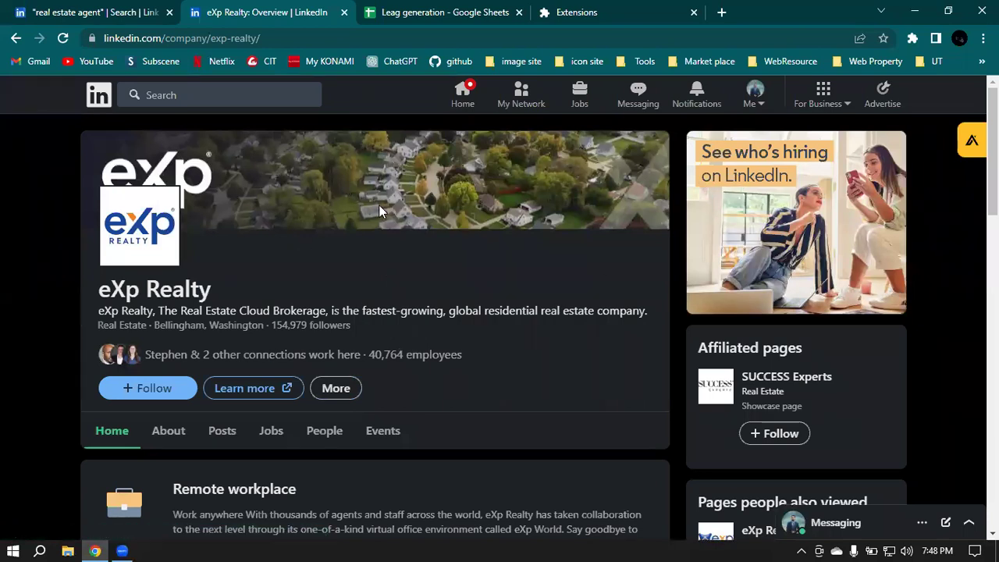
# Step: Visit exprealty.com, check the Bellingham, Washington 98226 footer address, and close the Extensions tab
pyautogui.click(231, 395)
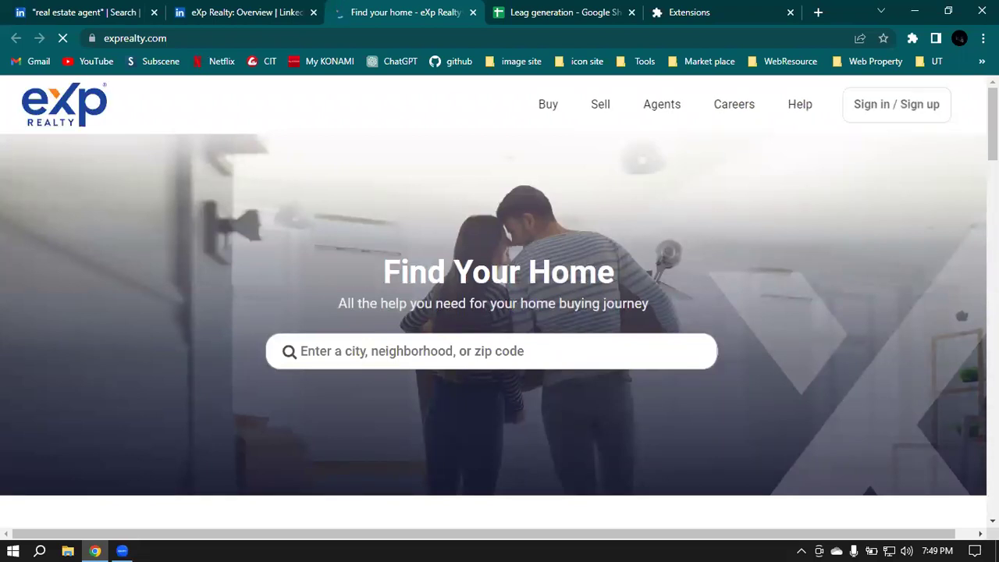
pyautogui.scroll(-9, 636, 244)
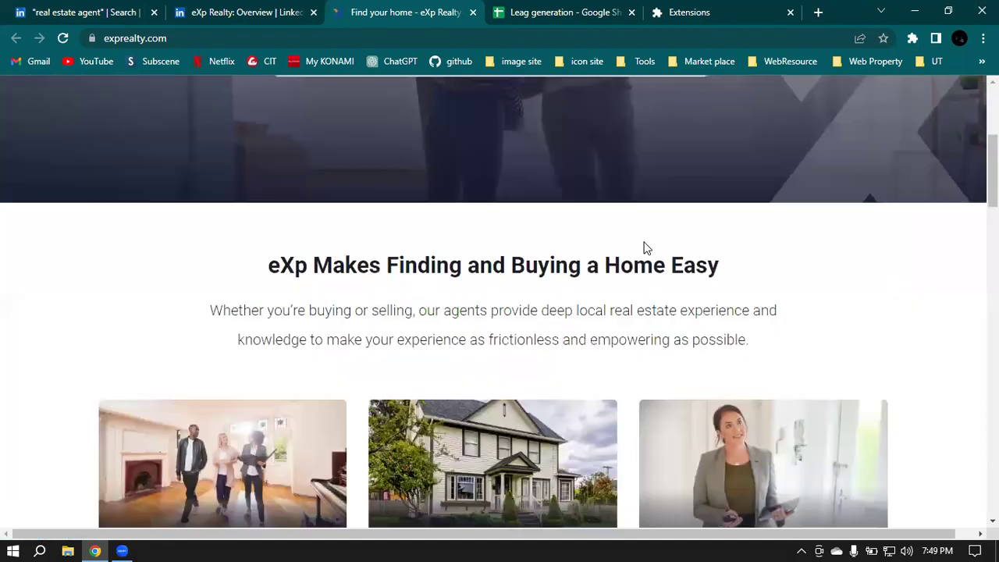
pyautogui.scroll(-15, 651, 250)
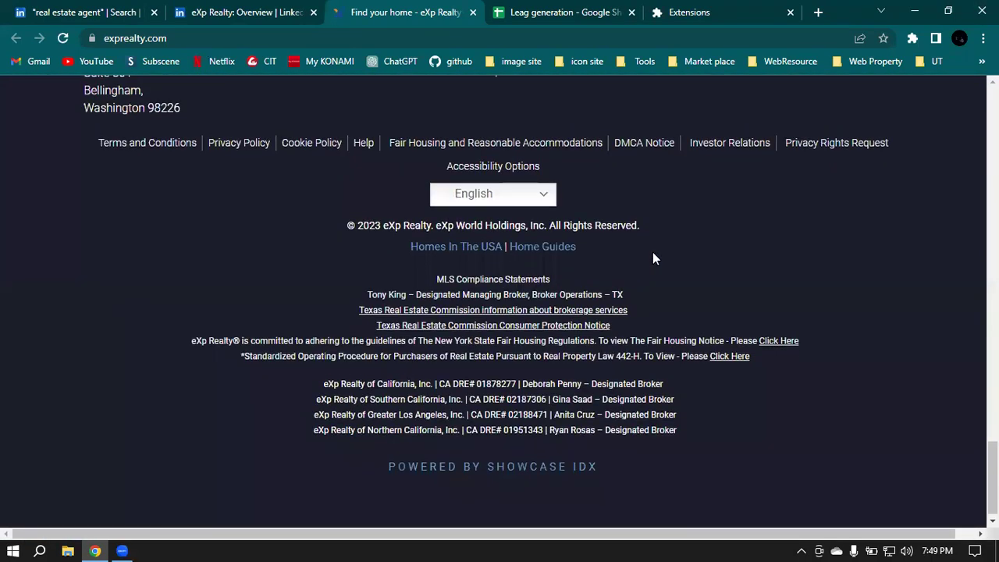
pyautogui.scroll(2, 865, 254)
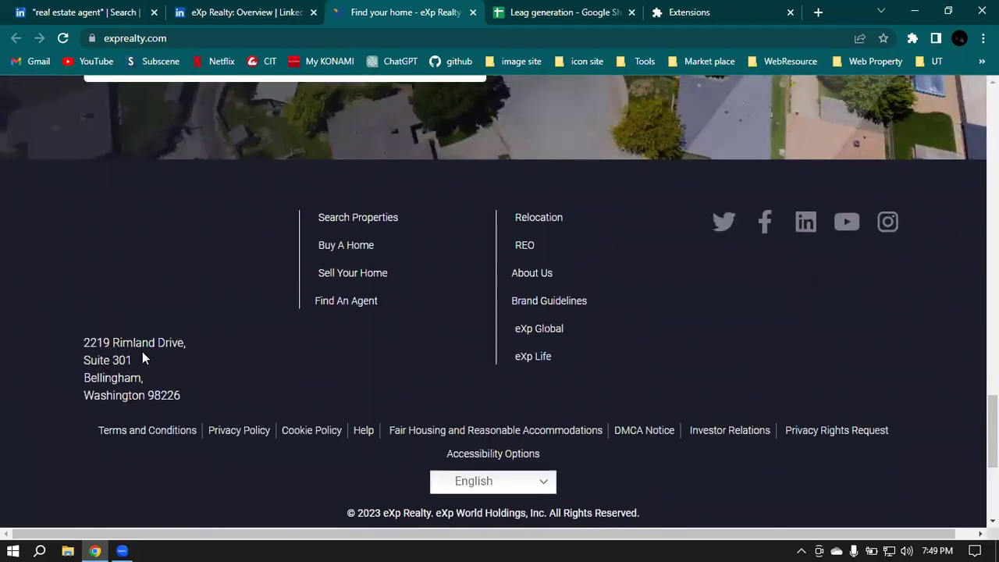
pyautogui.scroll(-1, 125, 359)
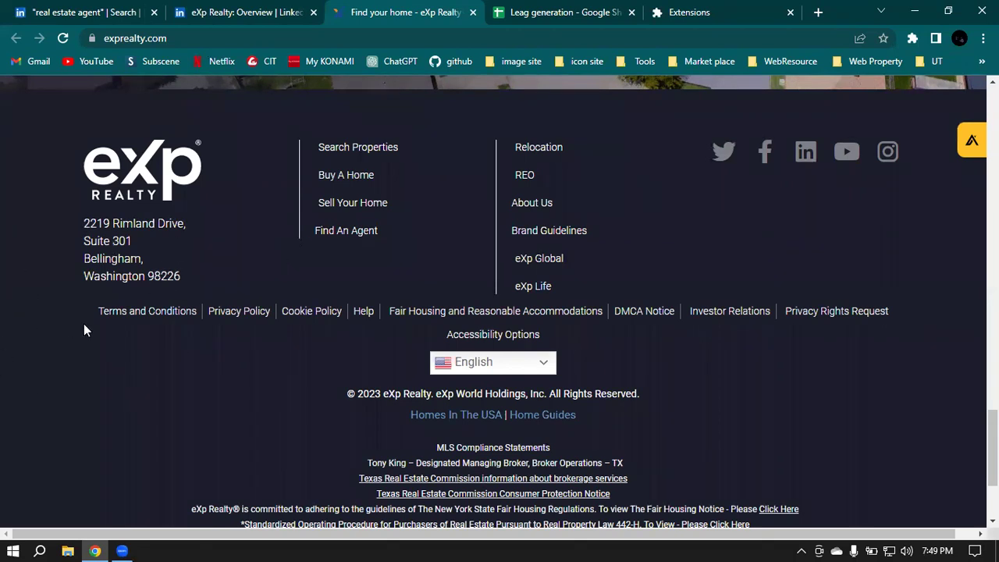
pyautogui.scroll(-2, 127, 317)
pyautogui.scroll(15, 127, 316)
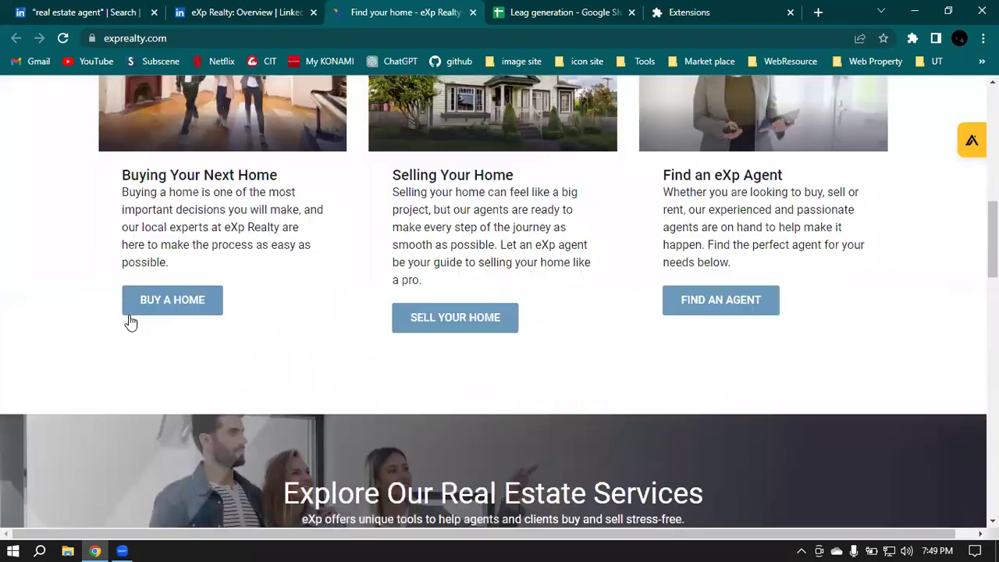
pyautogui.scroll(10, 131, 321)
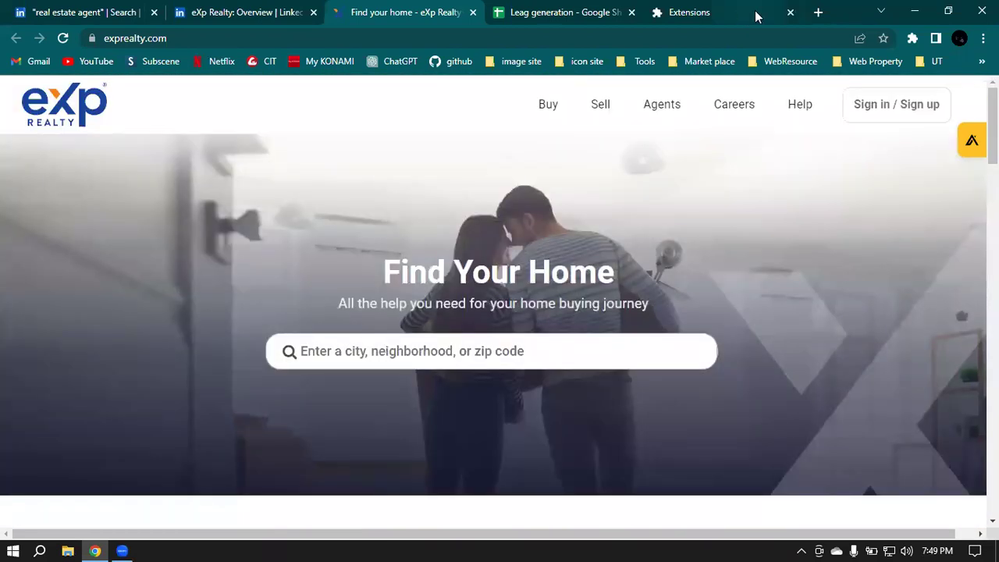
pyautogui.click(790, 12)
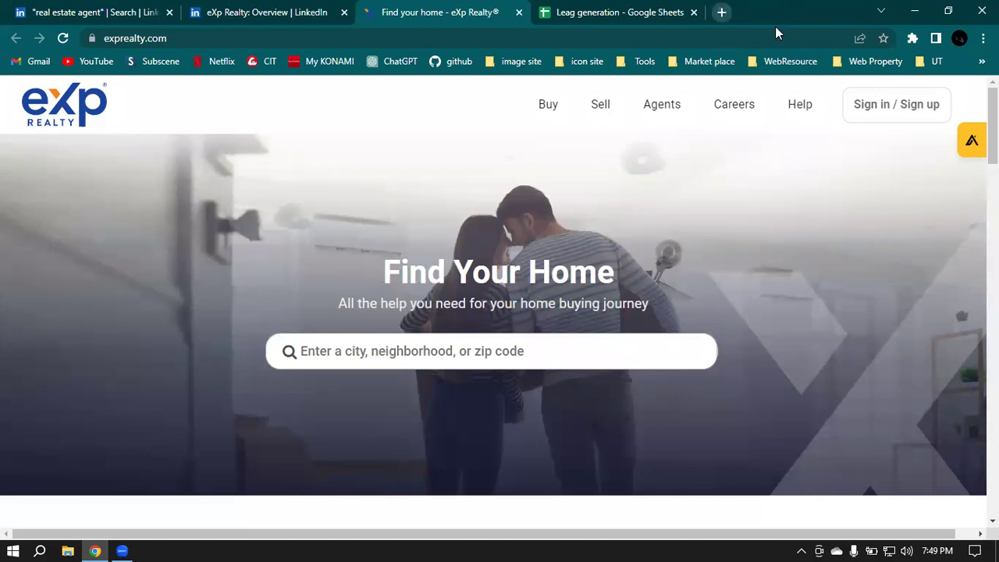
# Step: Go to snov.io in a new browser tab
pyautogui.click(721, 12)
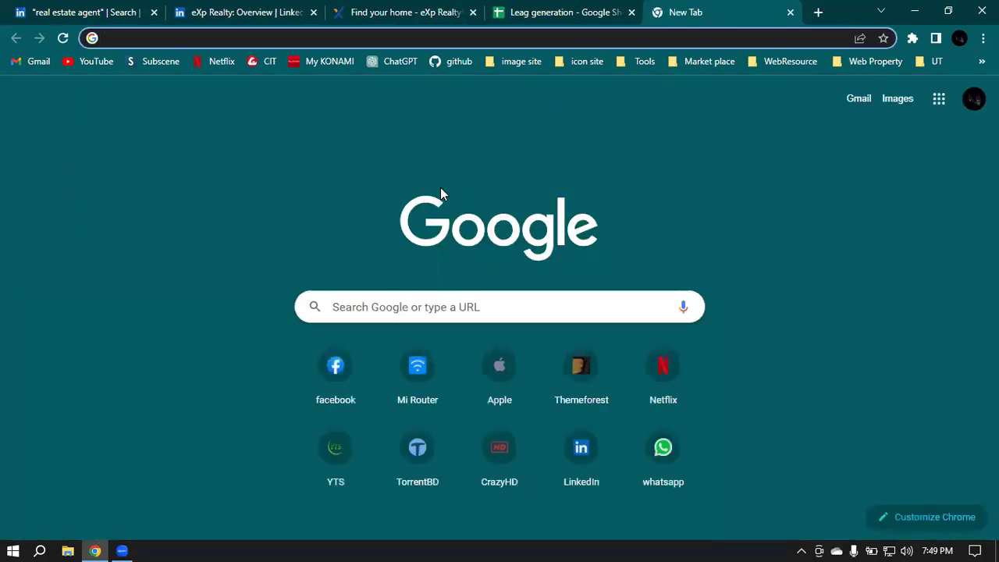
pyautogui.write('sno\\')
pyautogui.press('BackSpace')
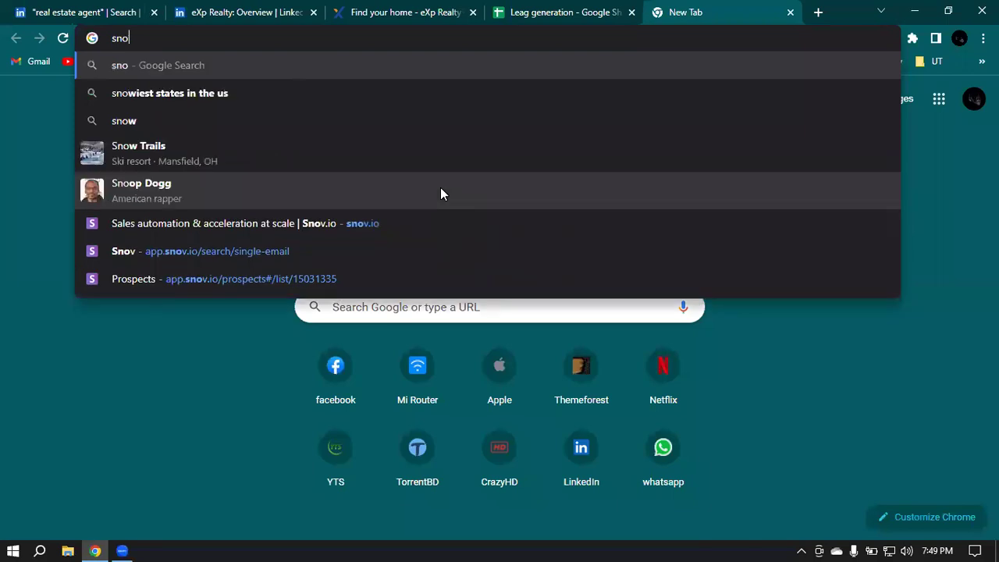
pyautogui.write('v.io')
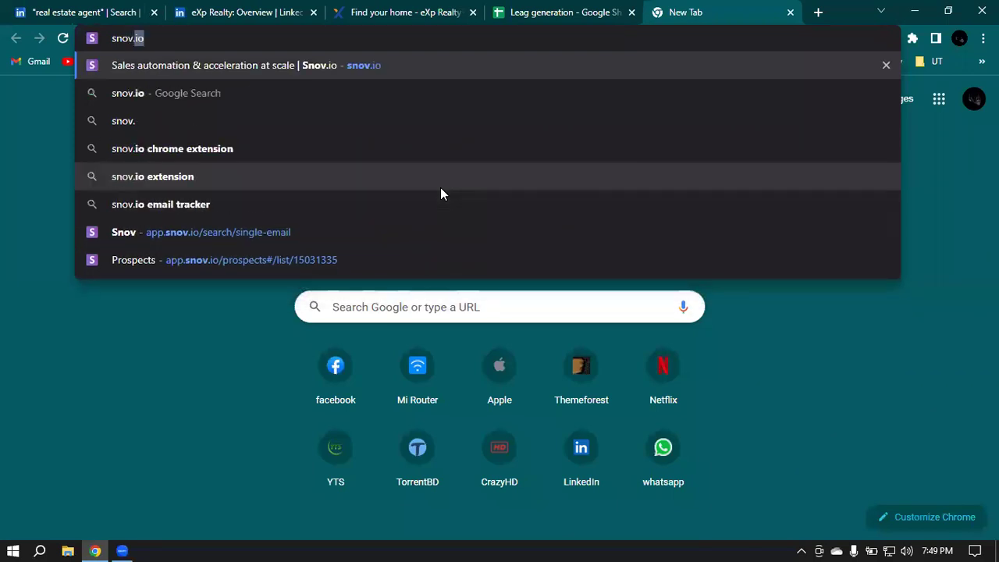
pyautogui.press('Return')
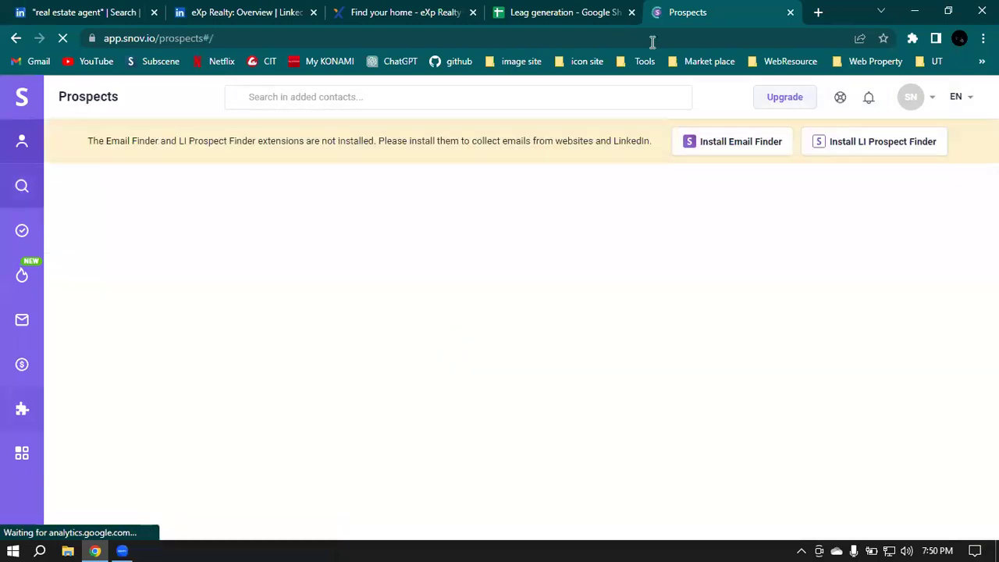
# Step: Load Snov.io's Single Email Search tool from the search section of the sidebar
pyautogui.moveTo(25, 192)
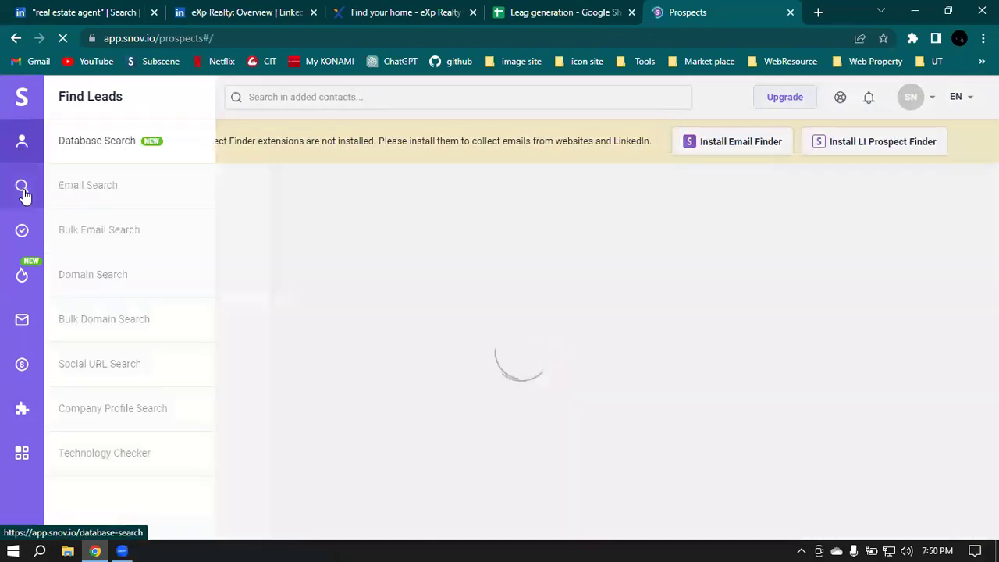
pyautogui.click(116, 193)
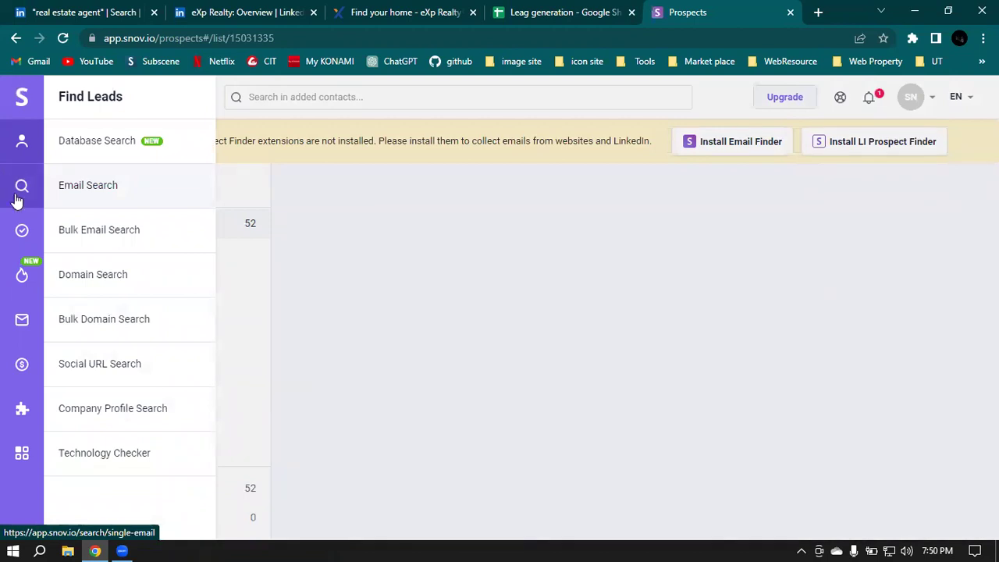
pyautogui.click(97, 191)
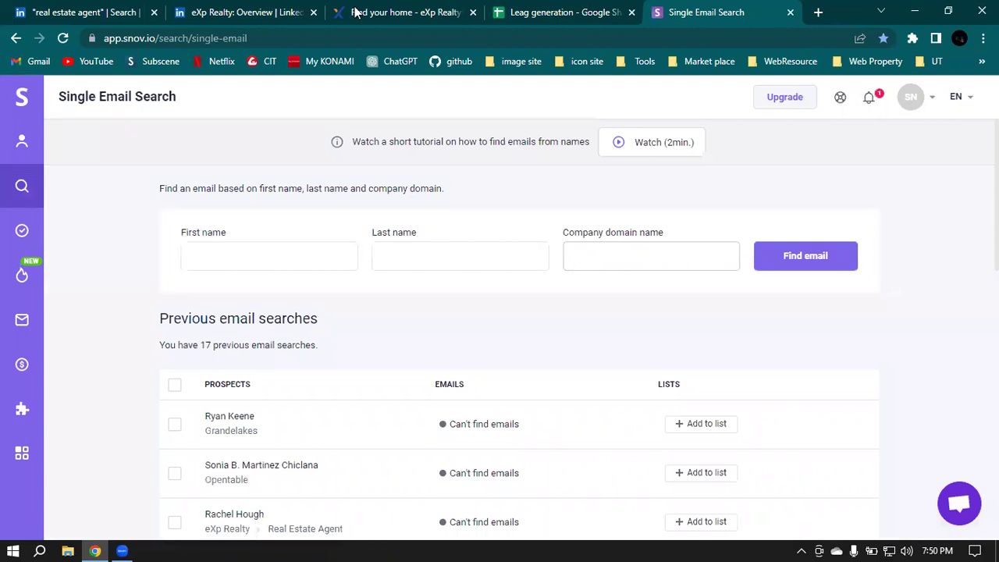
# Step: Copy the agent's first name from cell A2 into Snov.io's First name field
pyautogui.click(239, 11)
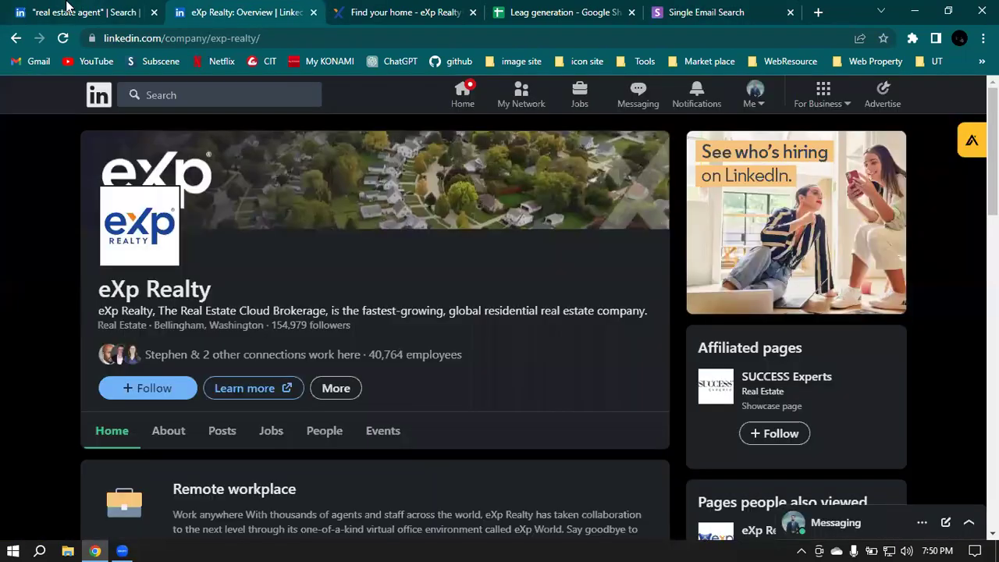
pyautogui.hotkey('ctrl', 'shift', 'Tab')
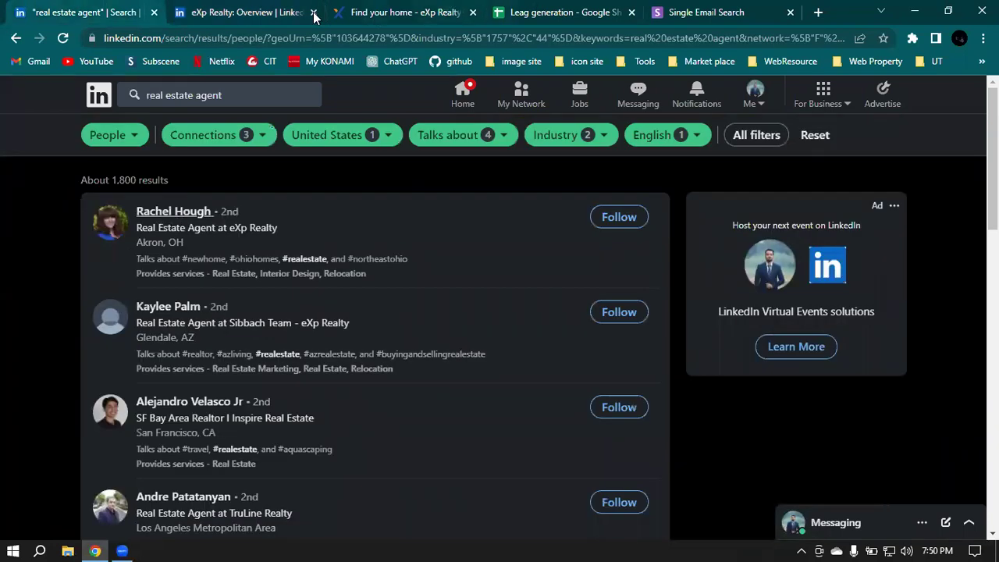
pyautogui.hotkey('ctrl', '4')
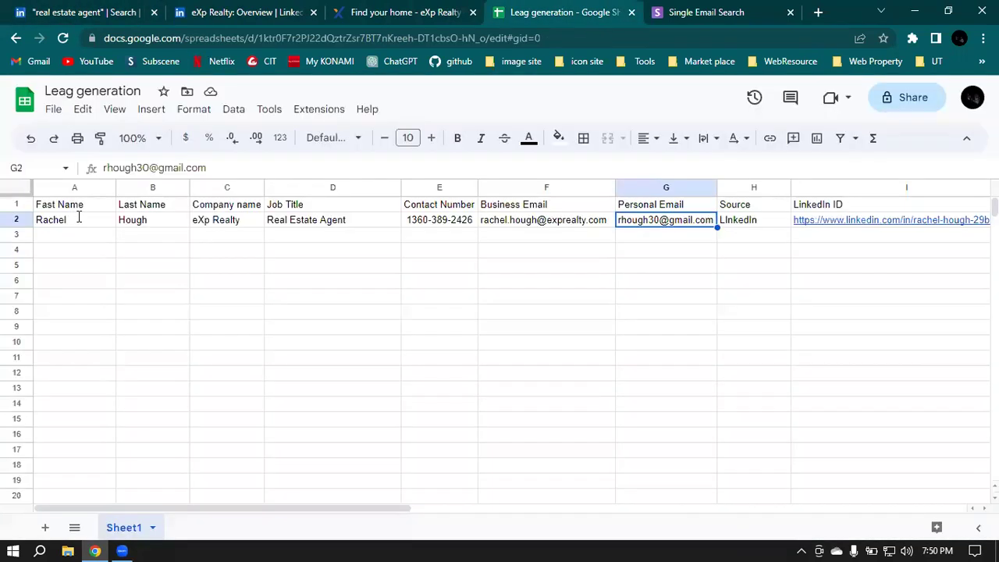
pyautogui.click(78, 219)
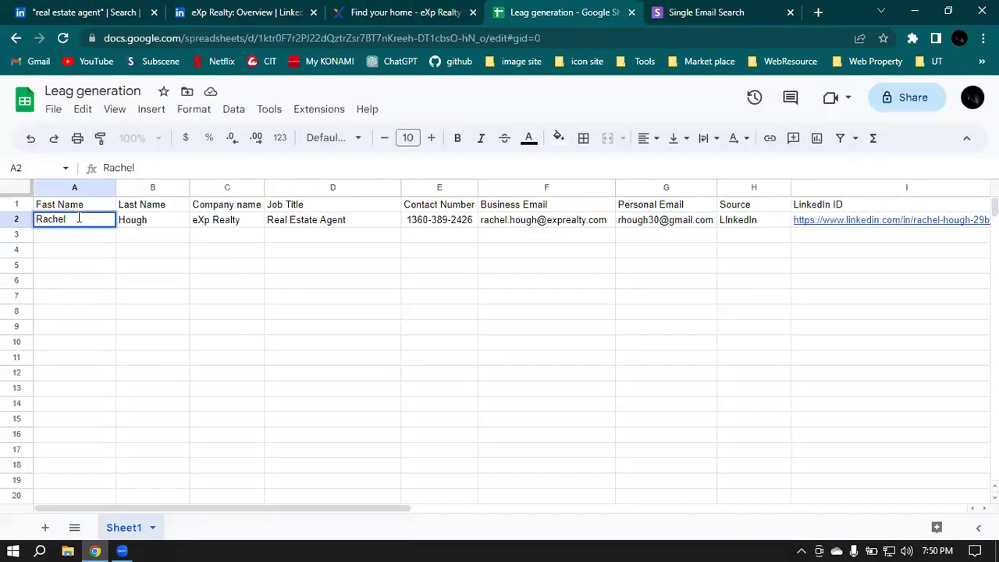
pyautogui.press('Return')
pyautogui.hotkey('ctrl', 'a')
pyautogui.hotkey('ctrl', 'c')
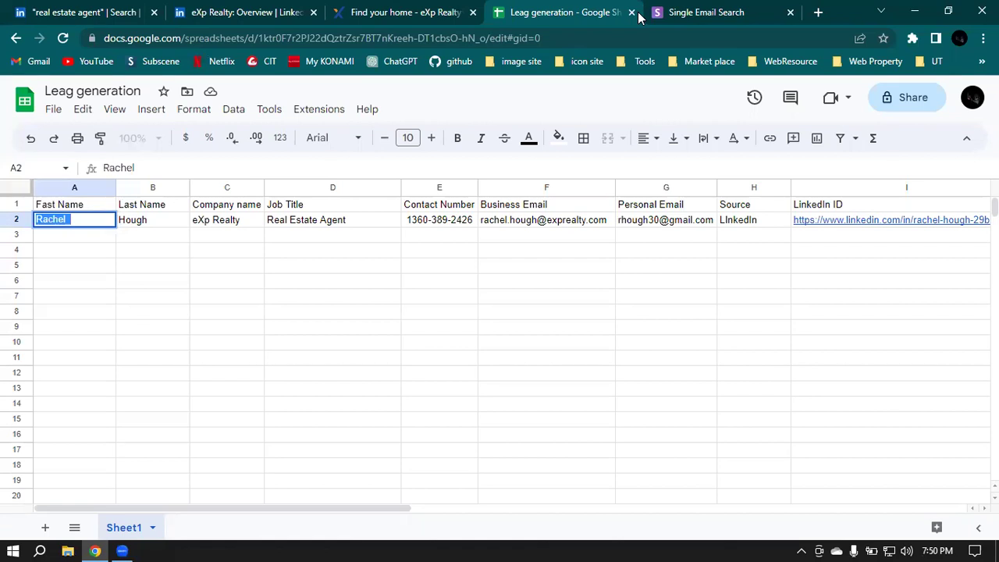
pyautogui.click(698, 7)
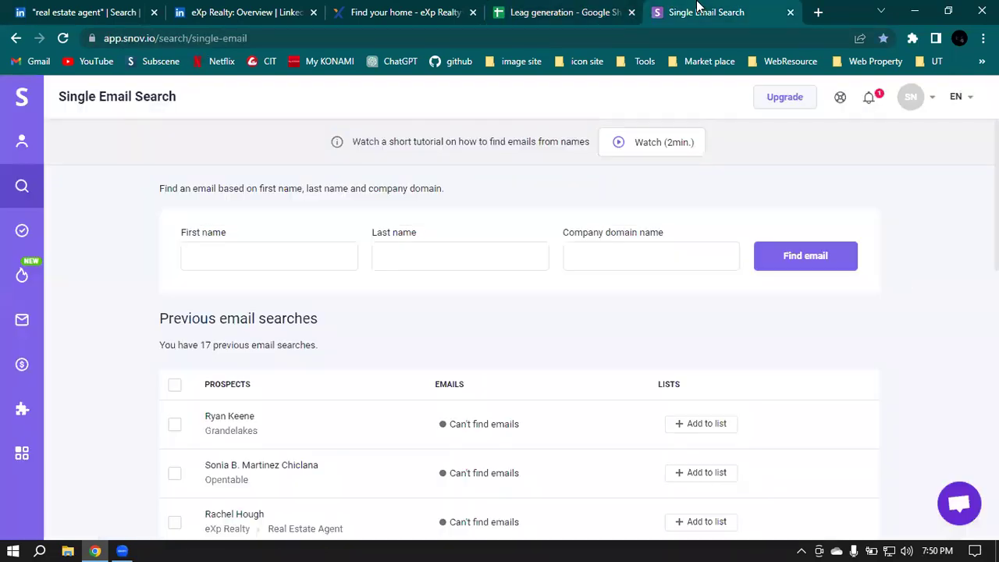
pyautogui.click(228, 256)
pyautogui.hotkey('ctrl', 'v')
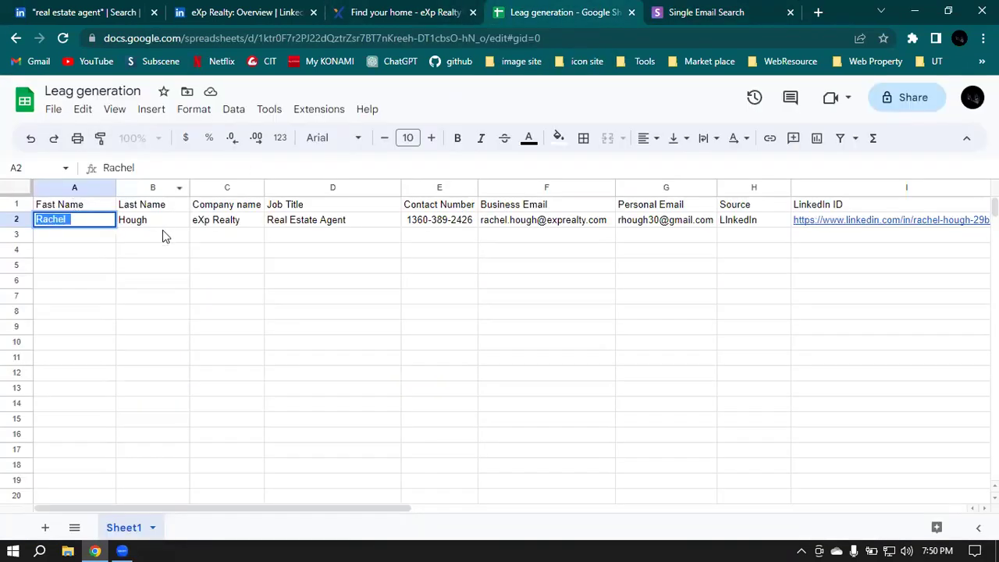
# Step: Copy the agent's last name from cell B2 into the Last name field
pyautogui.doubleClick(160, 220)
pyautogui.hotkey('ctrl', 'a')
pyautogui.hotkey('ctrl', 'c')
pyautogui.click(742, 10)
pyautogui.click(428, 268)
pyautogui.hotkey('ctrl', 'v')
pyautogui.click(593, 260)
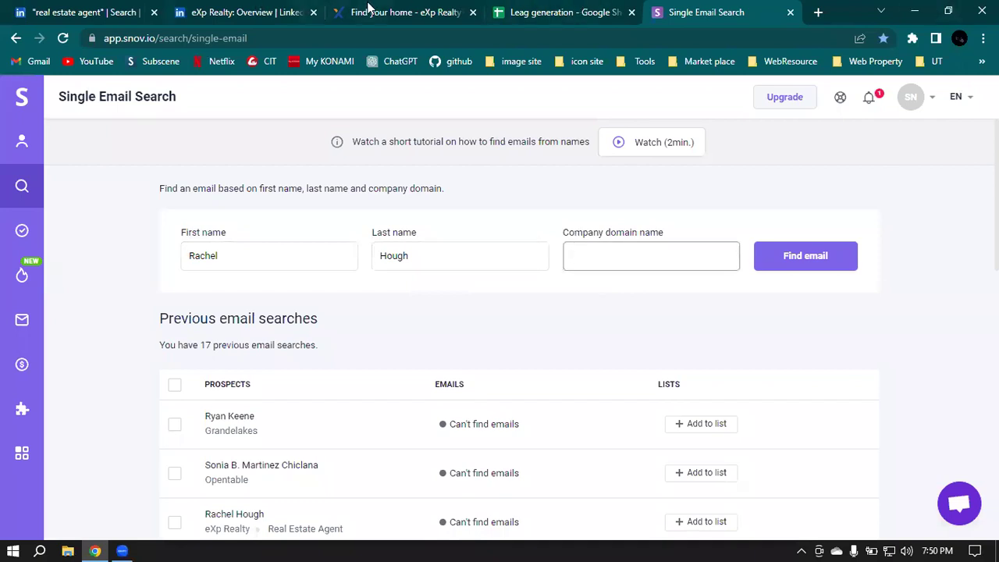
pyautogui.click(369, 8)
pyautogui.doubleClick(238, 38)
pyautogui.tripleClick(238, 37)
pyautogui.hotkey('ctrl', 'c')
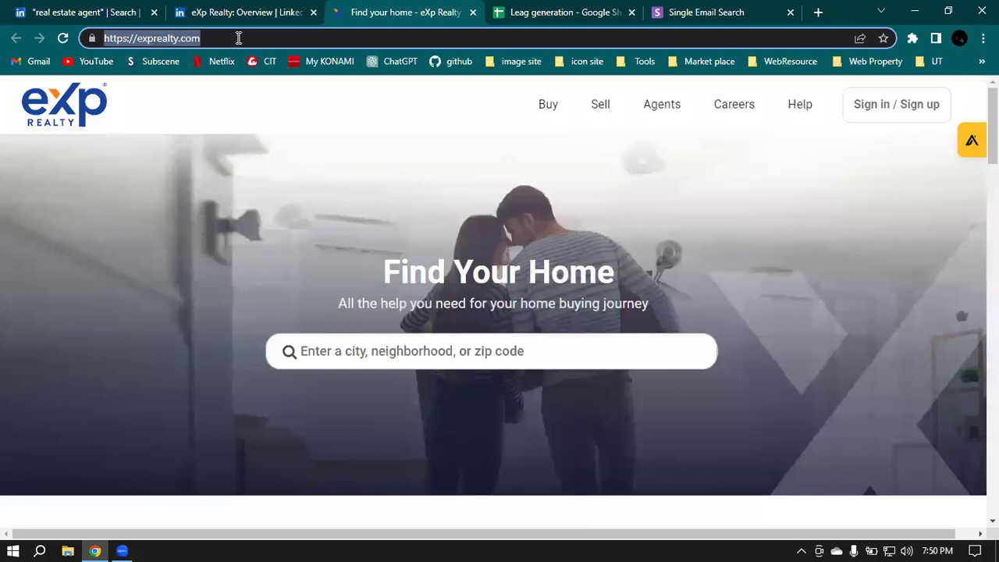
pyautogui.click(706, 11)
pyautogui.click(575, 254)
pyautogui.hotkey('ctrl', 'v')
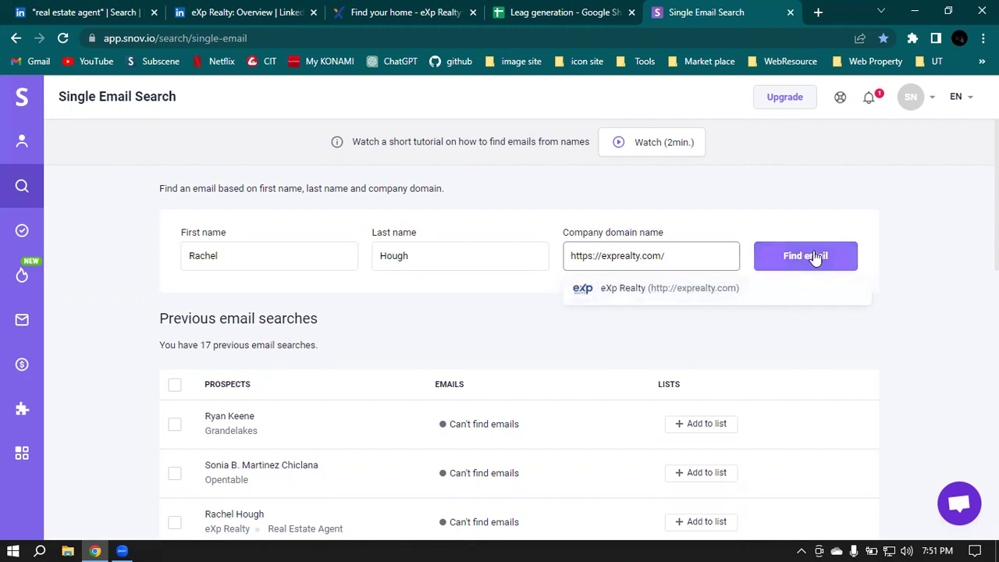
# Step: Choose the exprealty.com domain suggestion and run Find email, which finds no emails
pyautogui.click(630, 294)
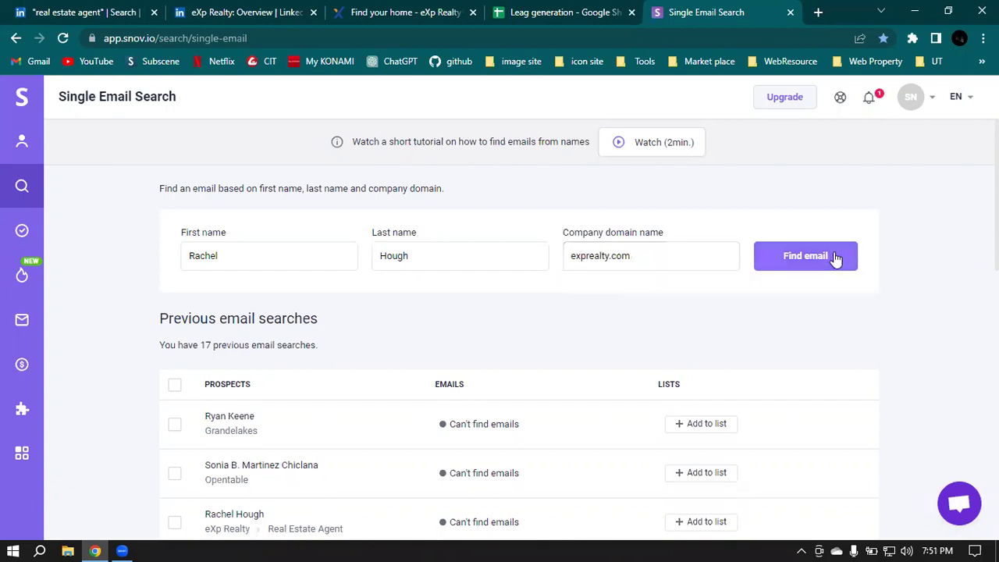
pyautogui.click(793, 264)
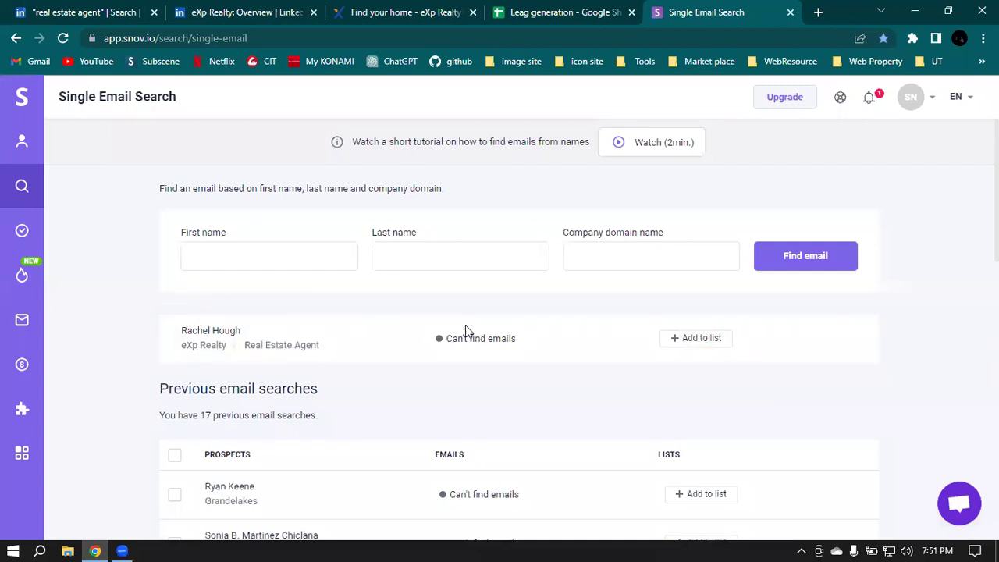
pyautogui.click(503, 345)
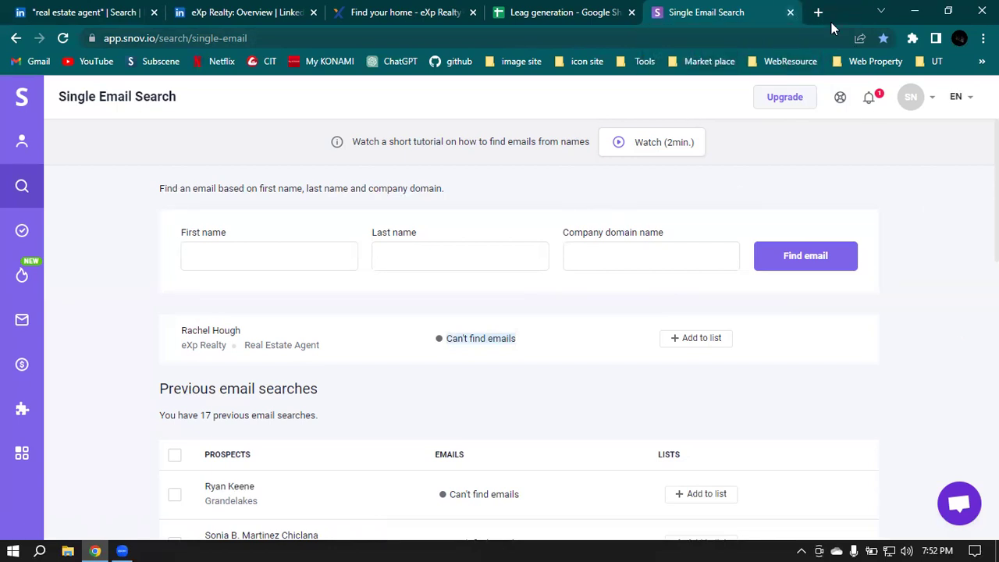
# Step: Close the Snov.io tab and go back to LinkedIn's real estate agent search results
pyautogui.click(791, 12)
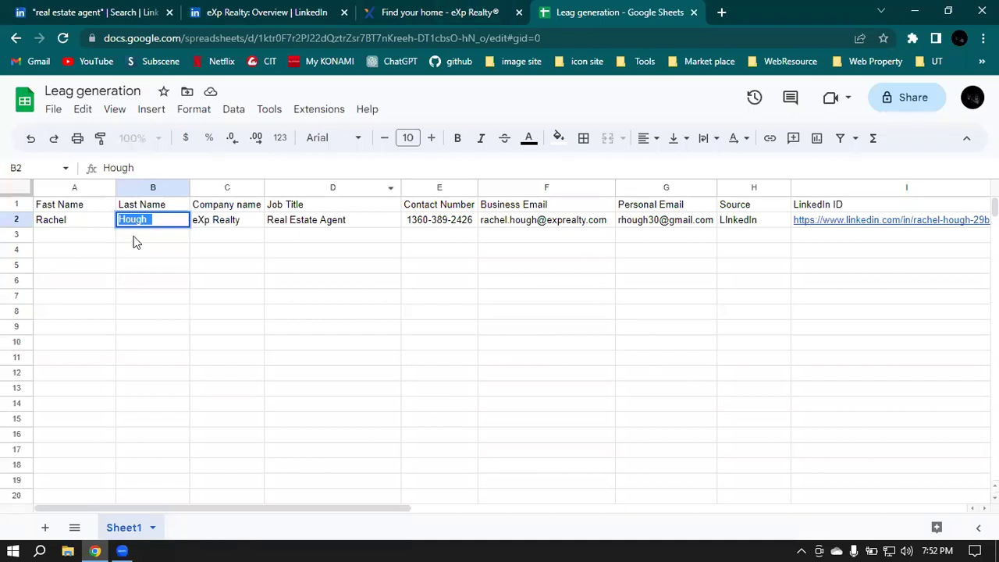
pyautogui.click(333, 235)
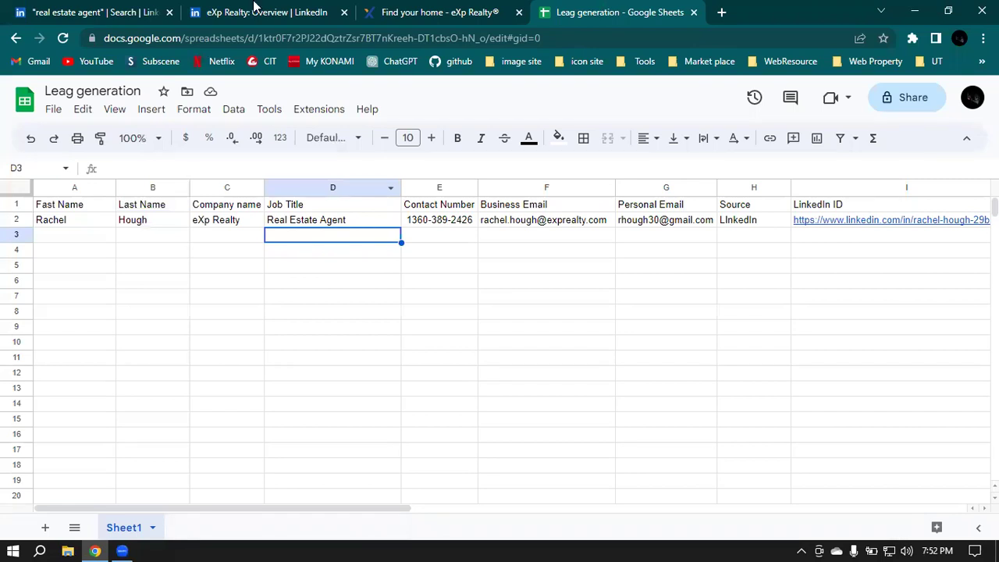
pyautogui.click(76, 9)
pyautogui.click(277, 10)
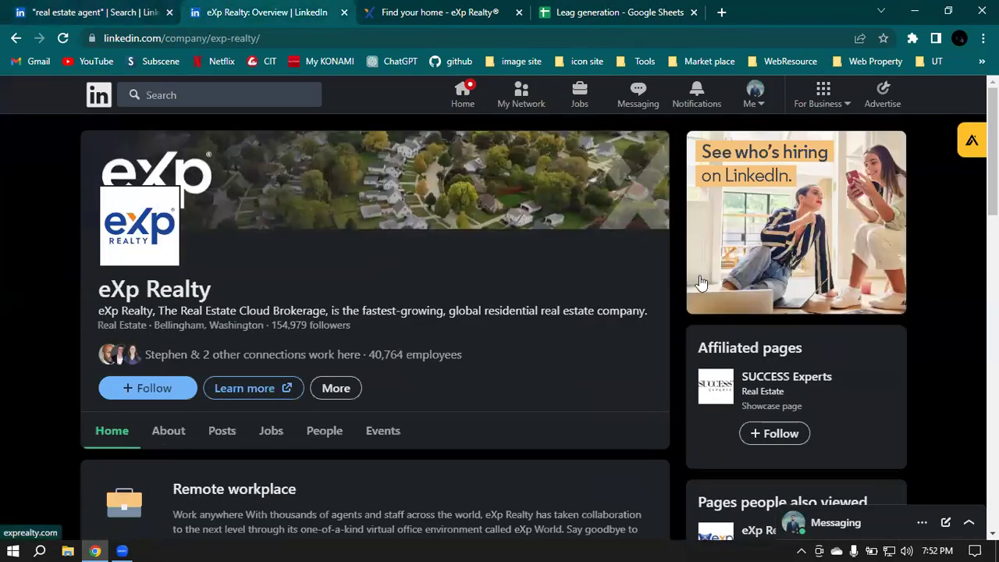
pyautogui.click(13, 7)
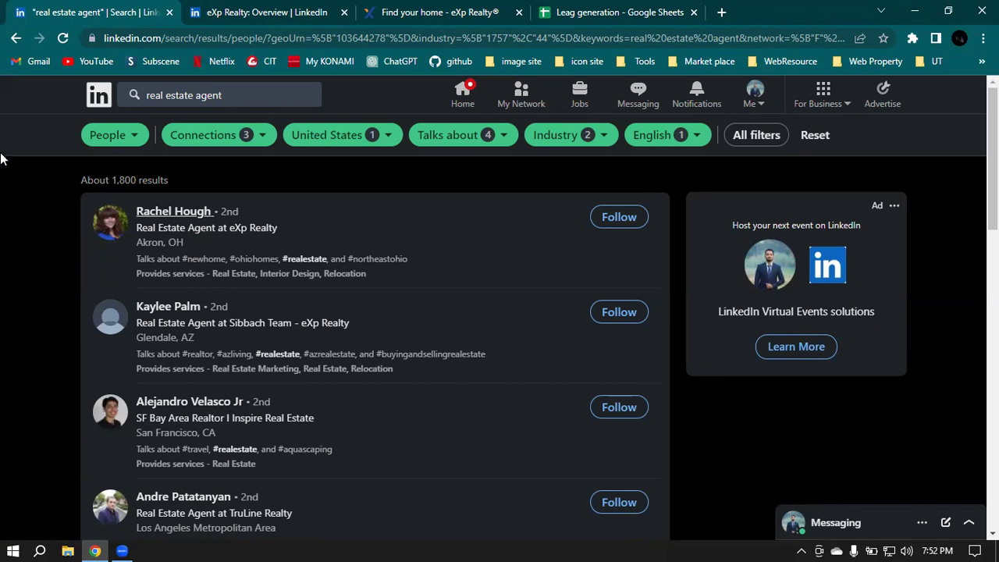
# Step: Reload the LinkedIn real estate agent results and show Chrome's installed extensions
pyautogui.scroll(-5, 457, 207)
pyautogui.scroll(-6, 456, 204)
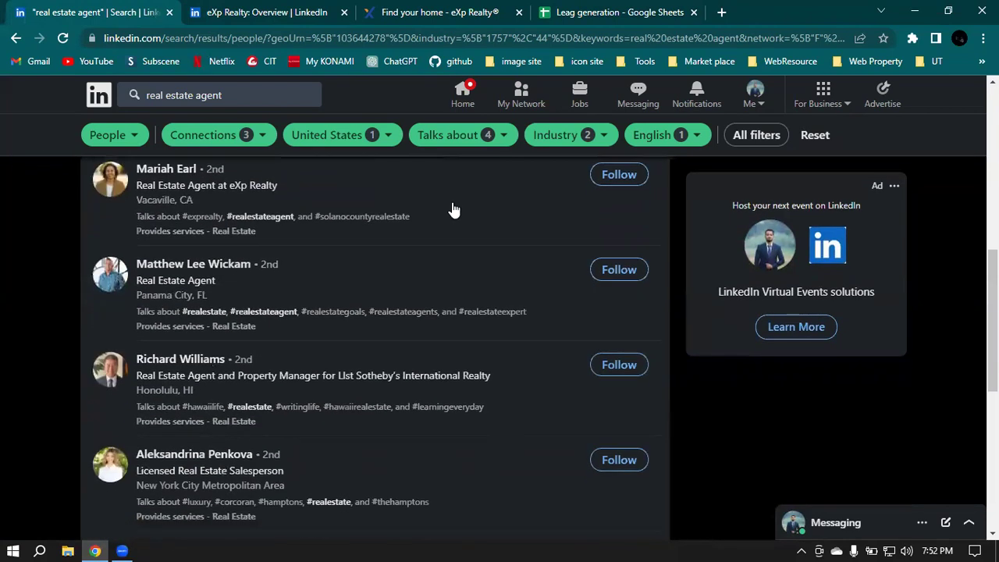
pyautogui.scroll(12, 453, 234)
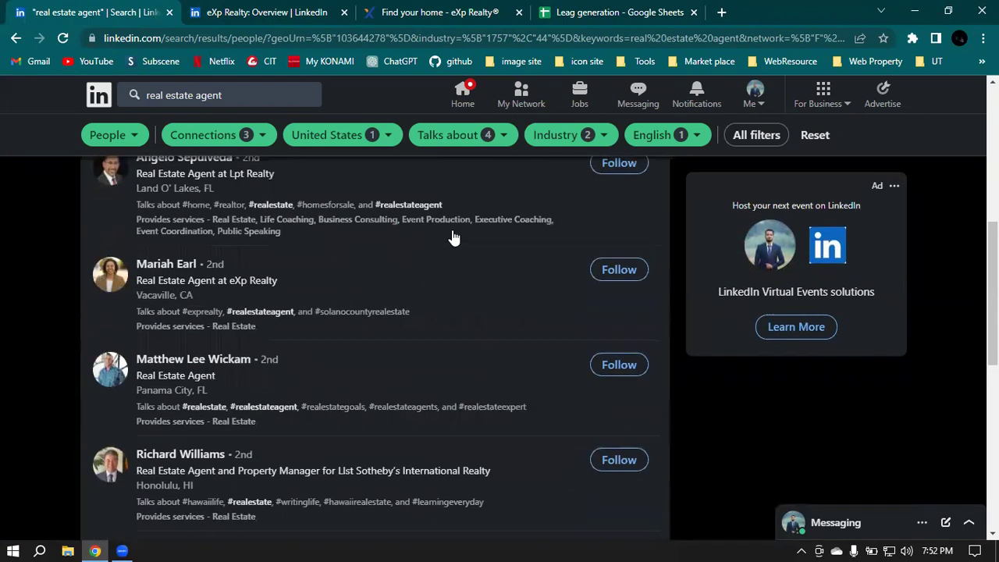
pyautogui.click(62, 37)
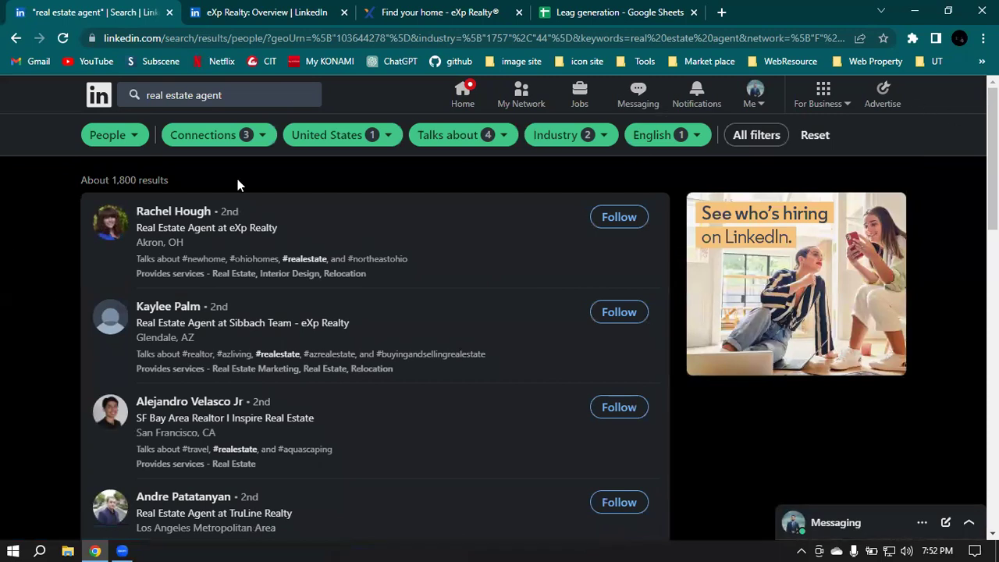
pyautogui.click(913, 39)
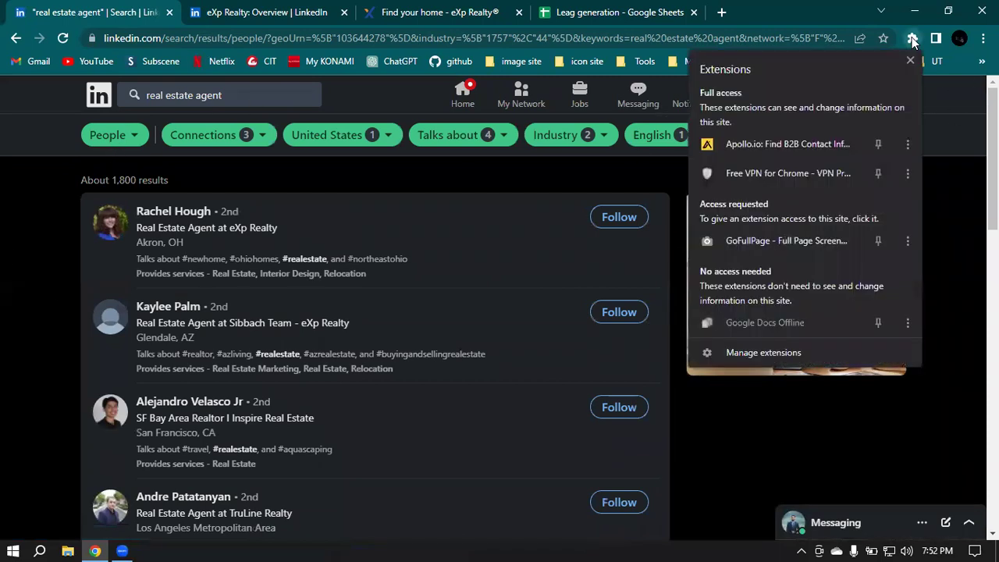
# Step: Launch the Apollo.io extension on the results page and dismiss its popup
pyautogui.click(773, 136)
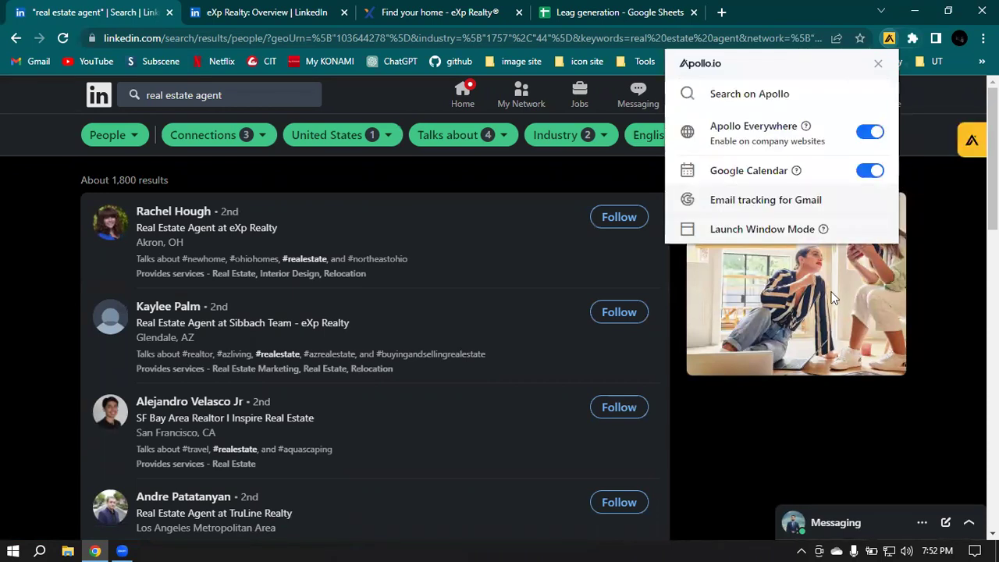
pyautogui.click(878, 63)
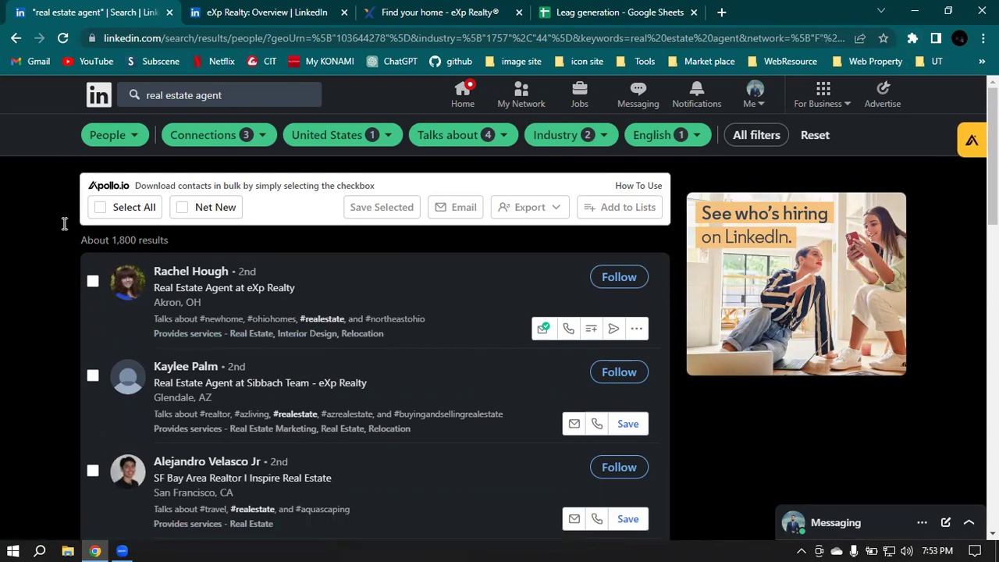
pyautogui.scroll(-1, 740, 230)
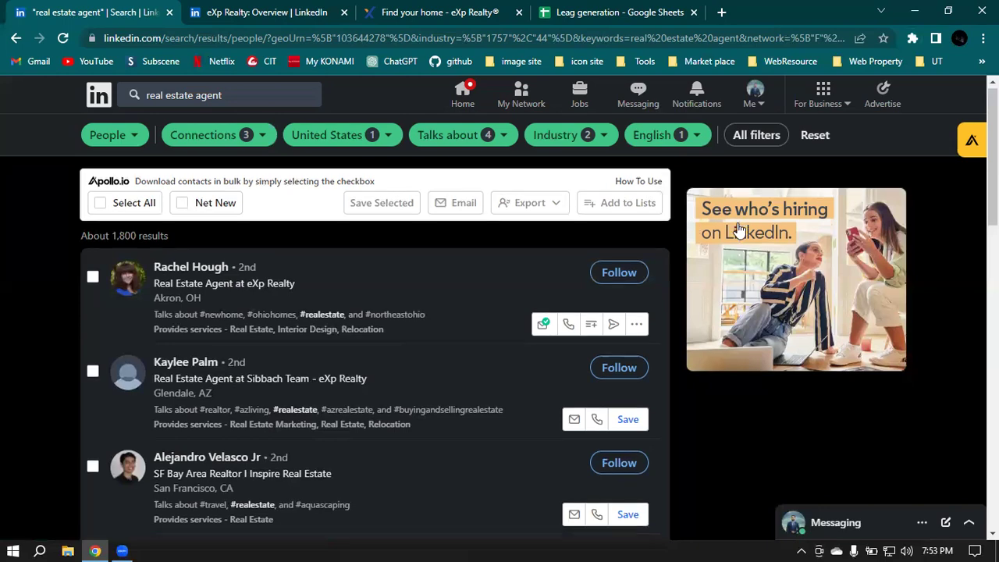
pyautogui.scroll(-2, 740, 230)
pyautogui.scroll(-2, 257, 273)
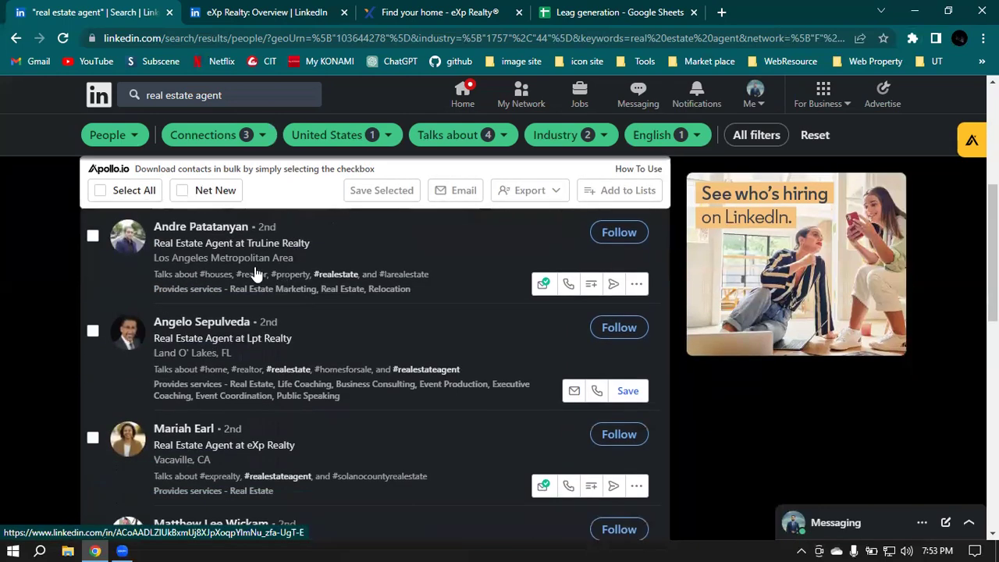
pyautogui.scroll(-9, 361, 254)
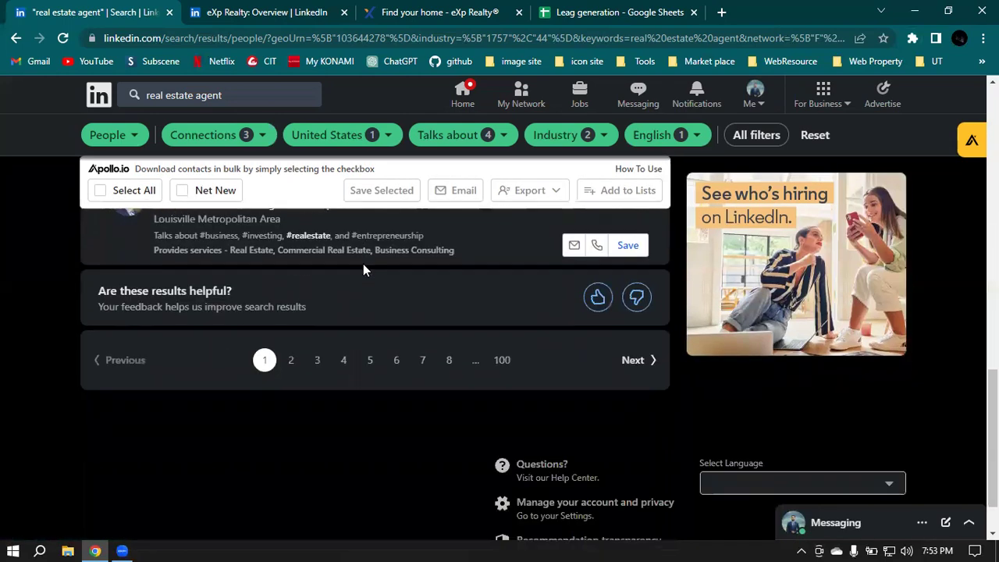
pyautogui.scroll(8, 363, 266)
pyautogui.scroll(-8, 364, 270)
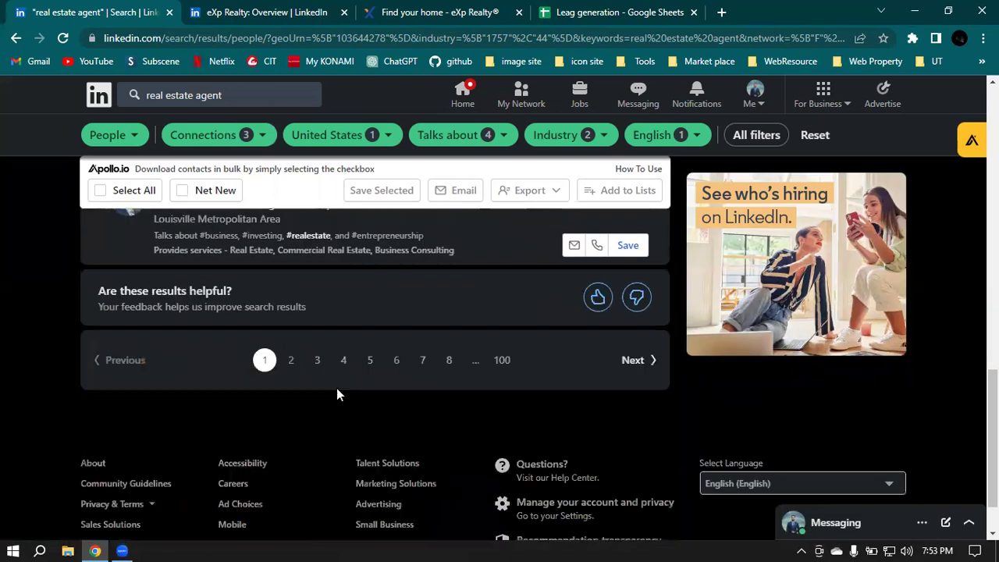
pyautogui.scroll(8, 425, 247)
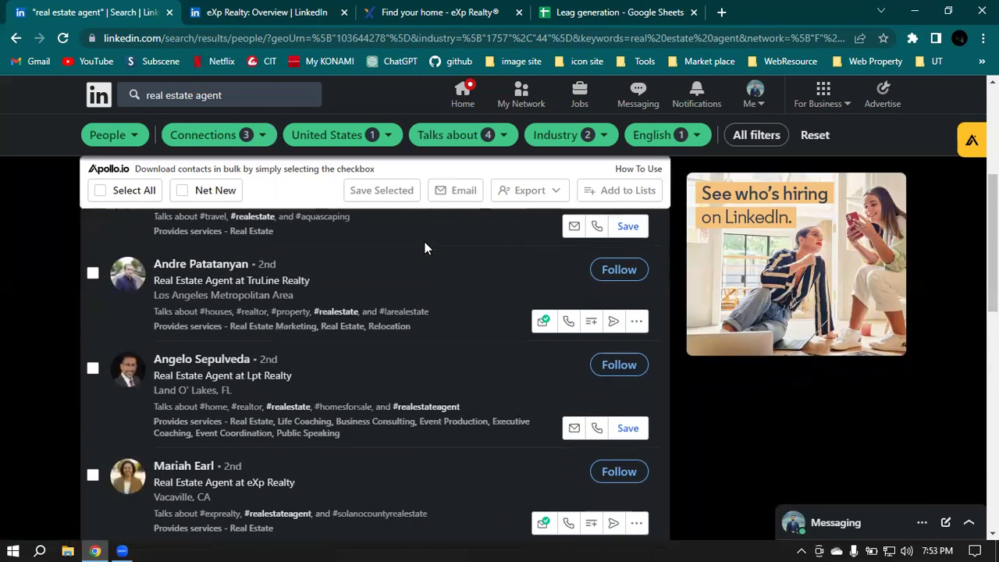
pyautogui.scroll(3, 425, 247)
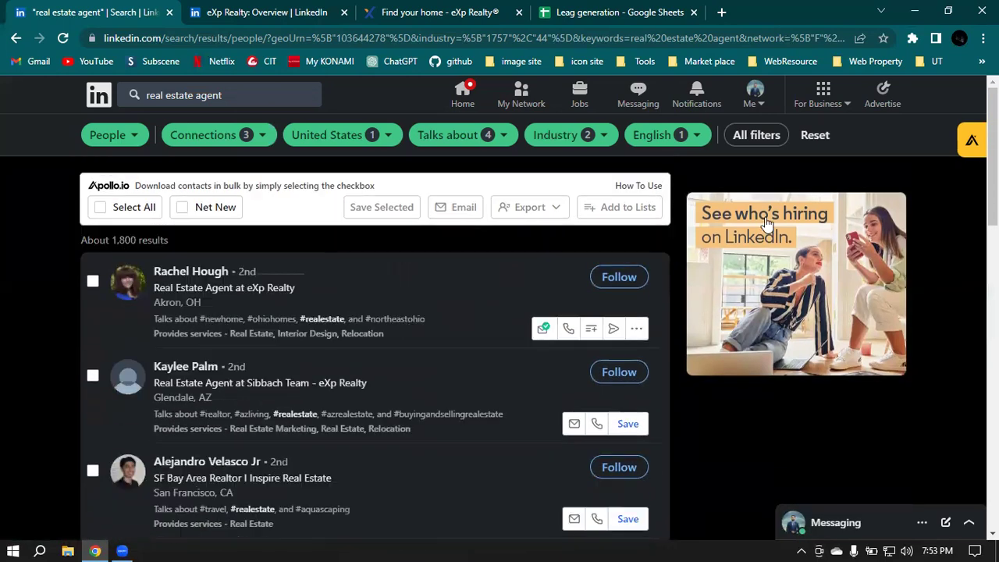
# Step: Tick Apollo's Select All box to mark every first-page agent for saving
pyautogui.click(102, 216)
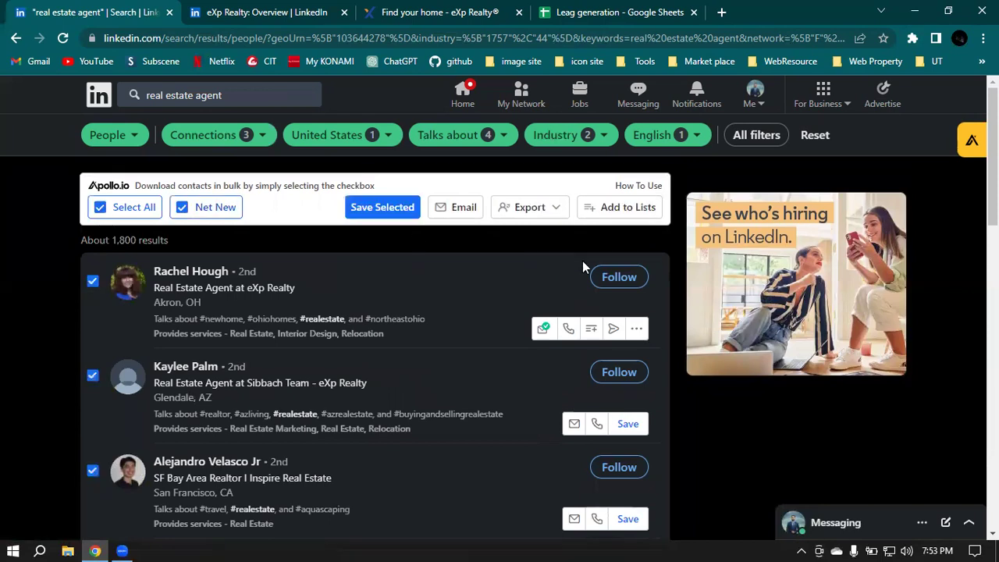
pyautogui.scroll(-4, 591, 282)
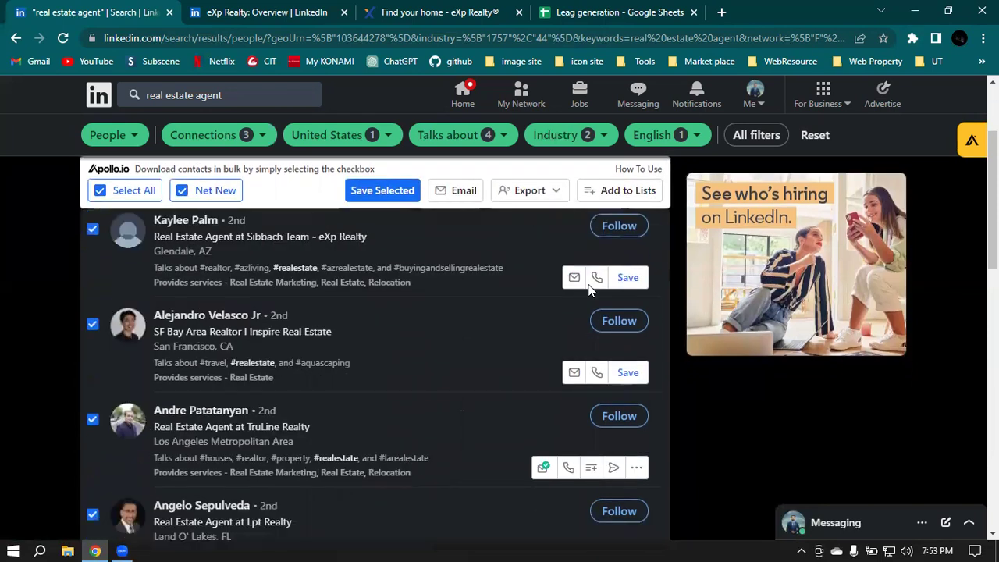
pyautogui.scroll(-6, 302, 264)
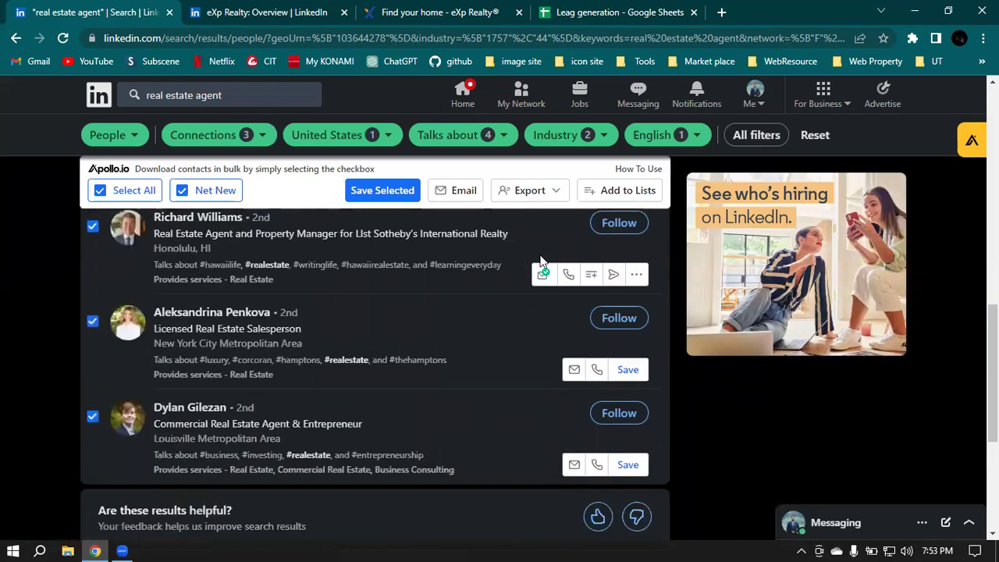
pyautogui.scroll(-3, 495, 256)
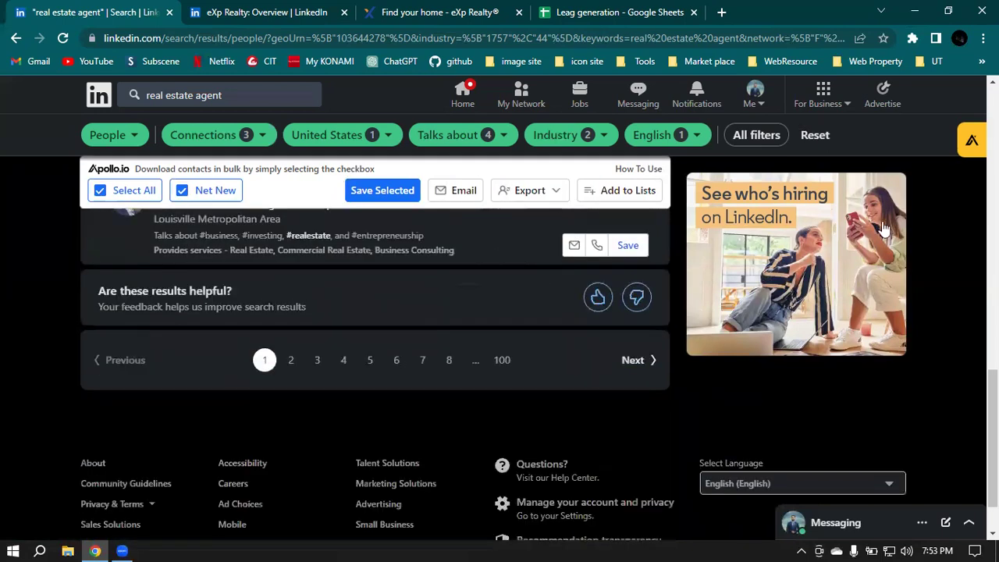
# Step: Open Apollo's contact panel for the selected agents and request the second agent's email
pyautogui.click(972, 140)
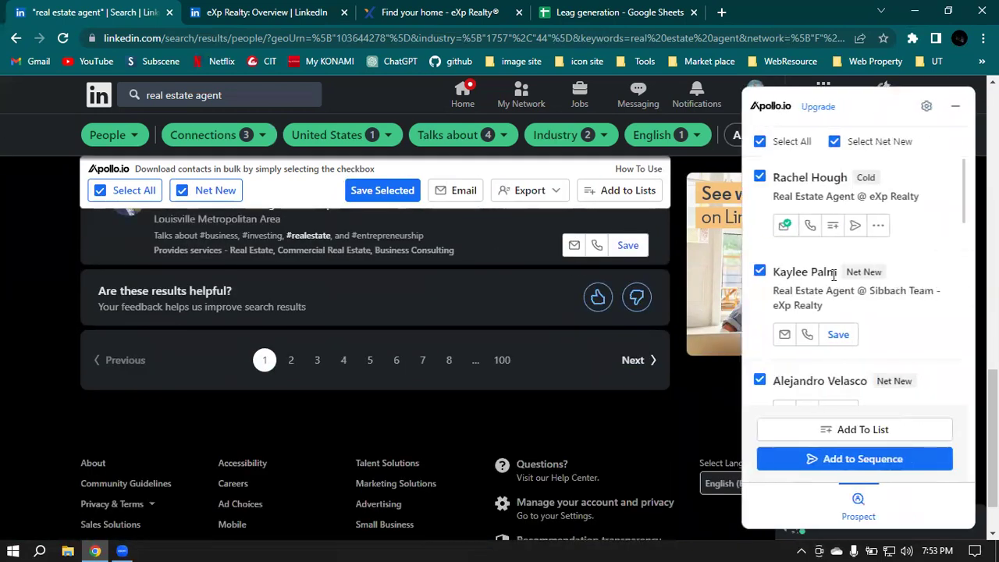
pyautogui.scroll(10, 488, 254)
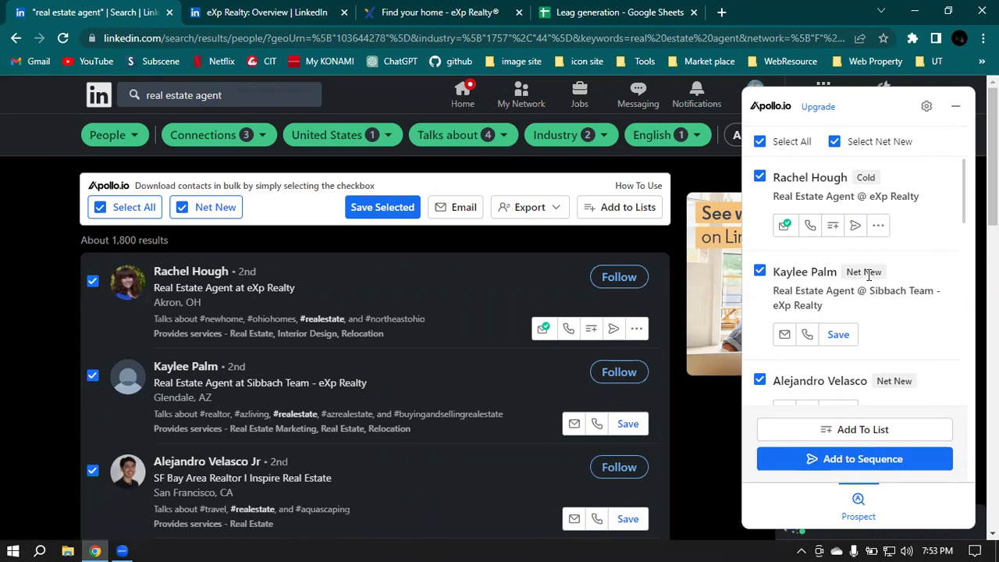
pyautogui.scroll(-6, 870, 277)
pyautogui.scroll(-2, 895, 277)
pyautogui.scroll(8, 901, 273)
pyautogui.click(785, 334)
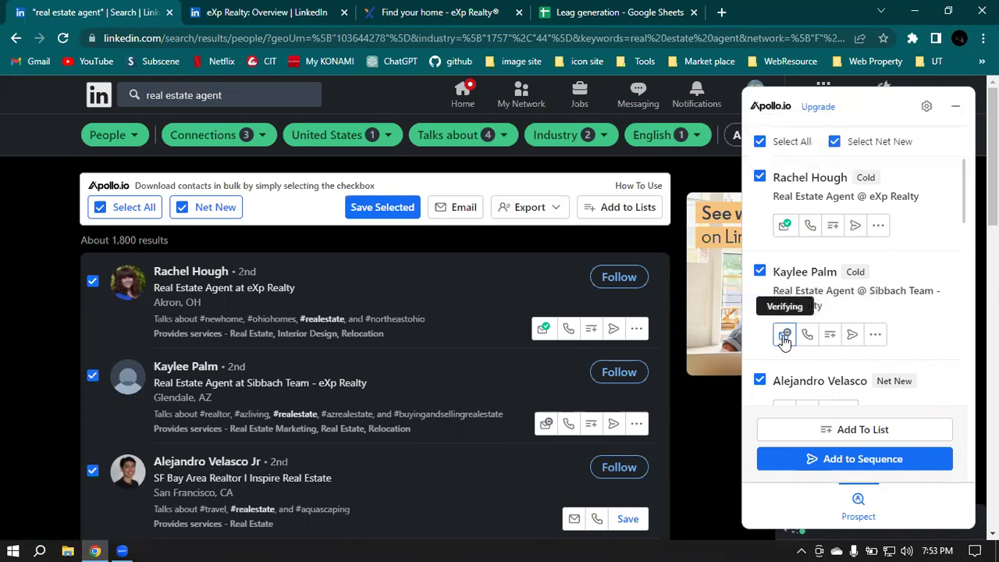
# Step: Check the contacts' email and office phone details, then close the Apollo panel
pyautogui.moveTo(808, 337)
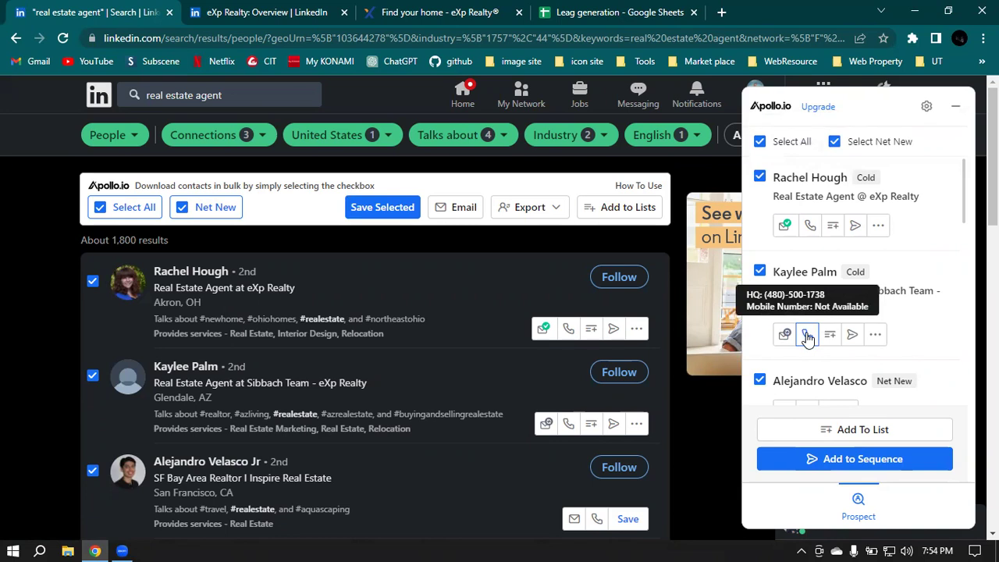
pyautogui.scroll(-1, 808, 337)
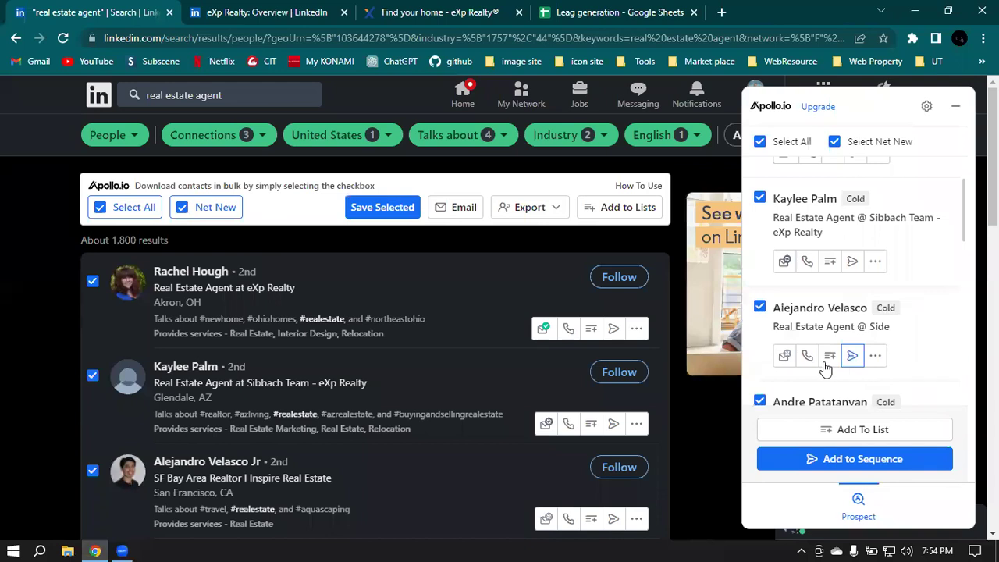
pyautogui.scroll(-1, 188, 401)
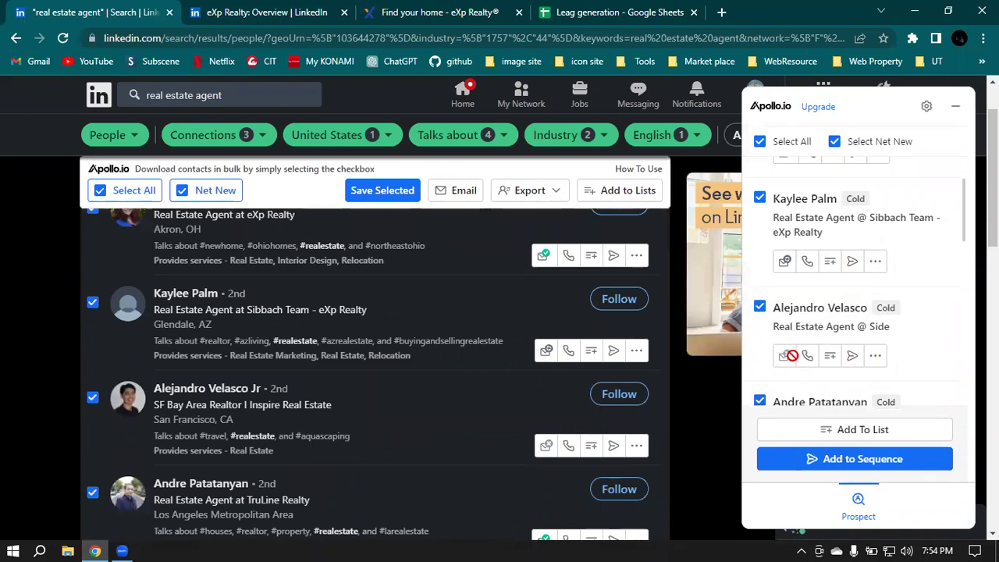
pyautogui.moveTo(809, 361)
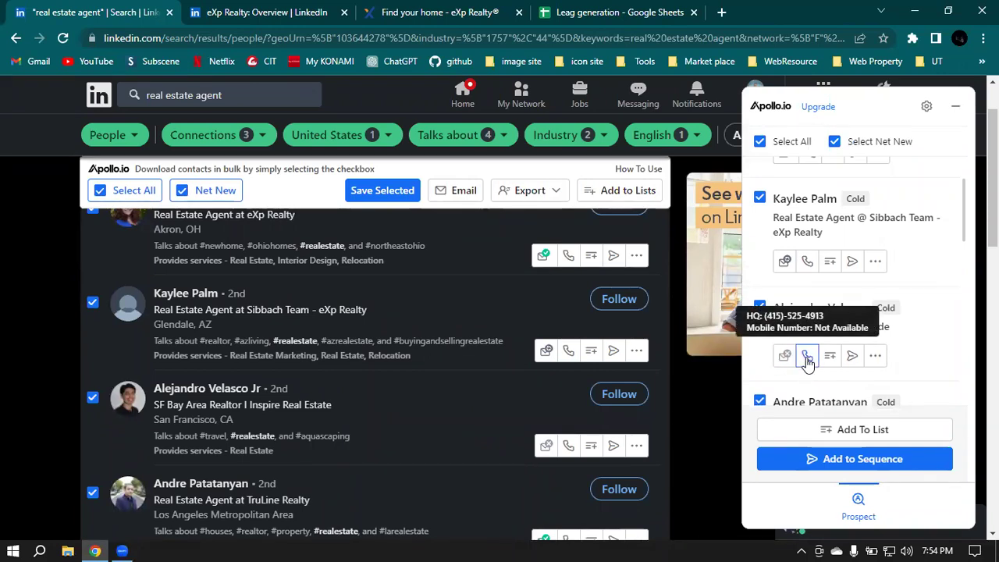
pyautogui.scroll(-1, 805, 362)
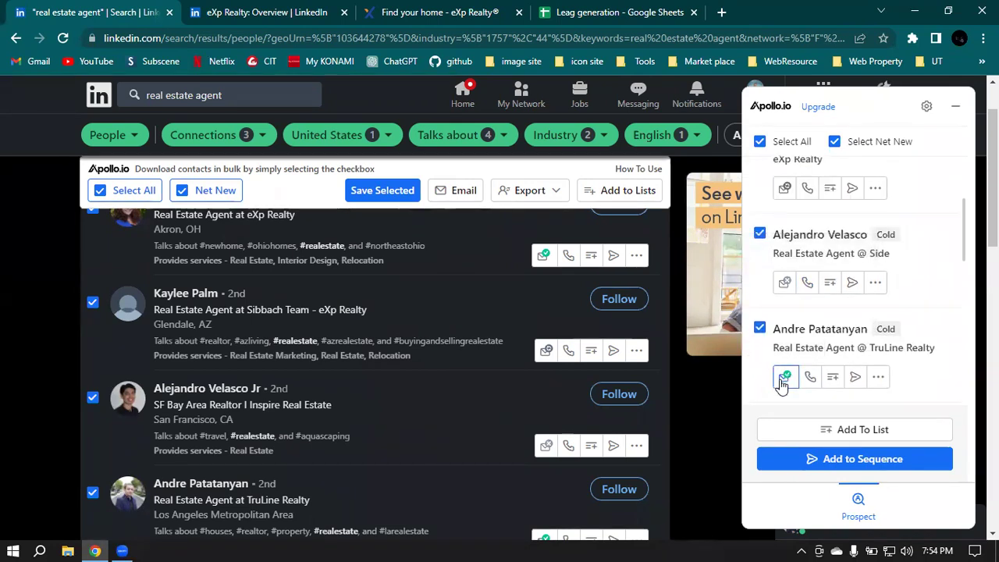
pyautogui.moveTo(784, 383)
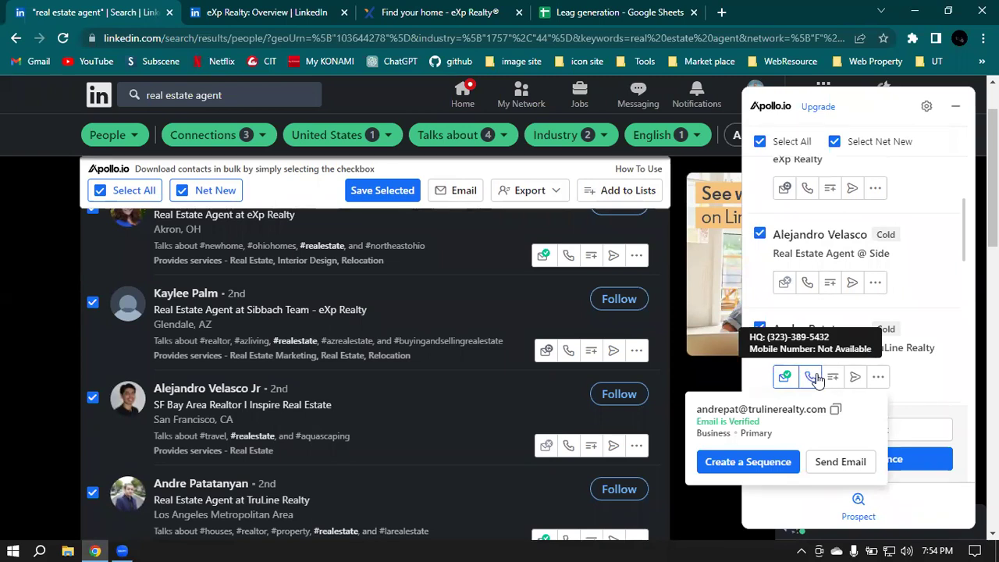
pyautogui.scroll(-2, 816, 379)
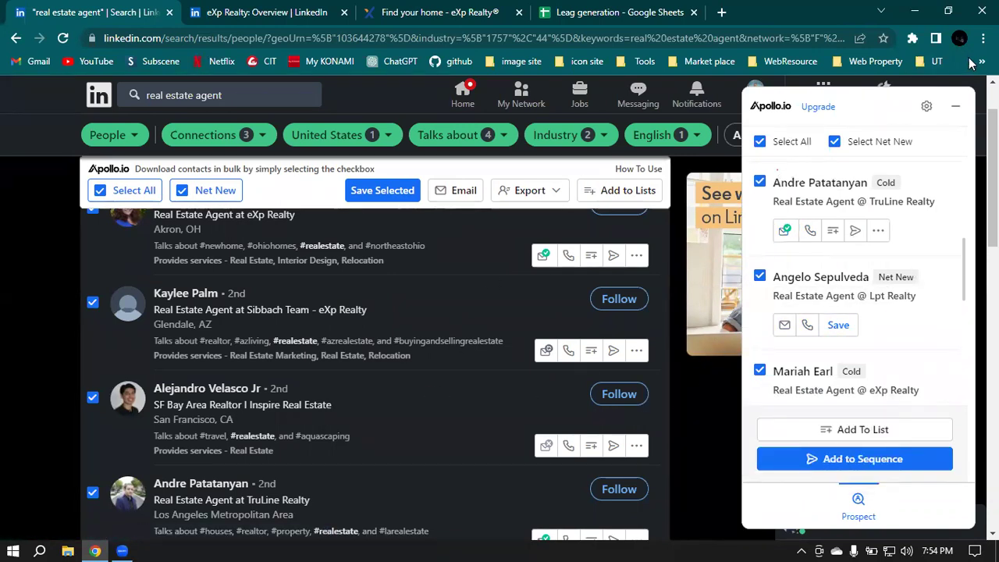
pyautogui.click(956, 106)
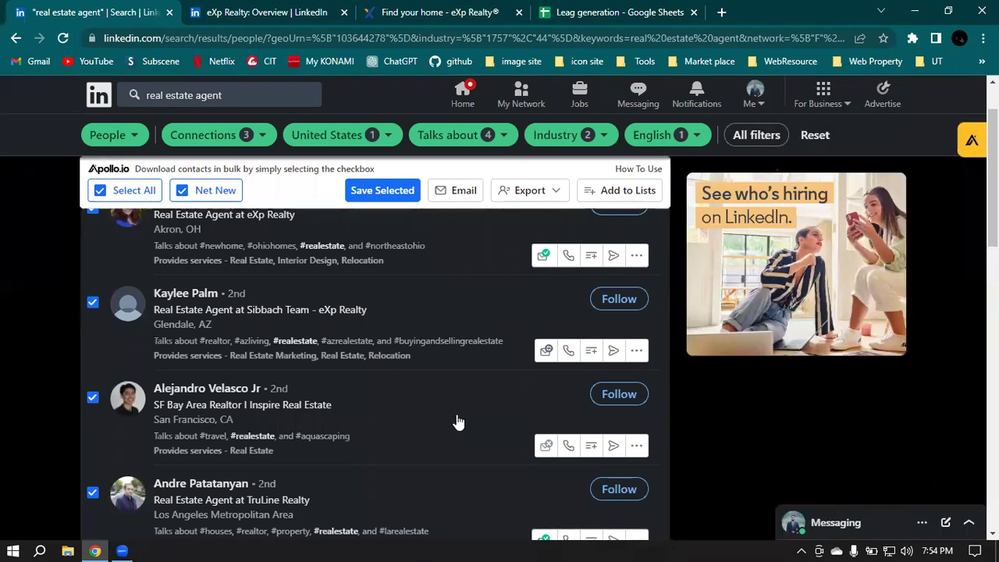
# Step: Open the agent's profile in a new tab and highlight his location, San Francisco, CA
pyautogui.rightClick(174, 392)
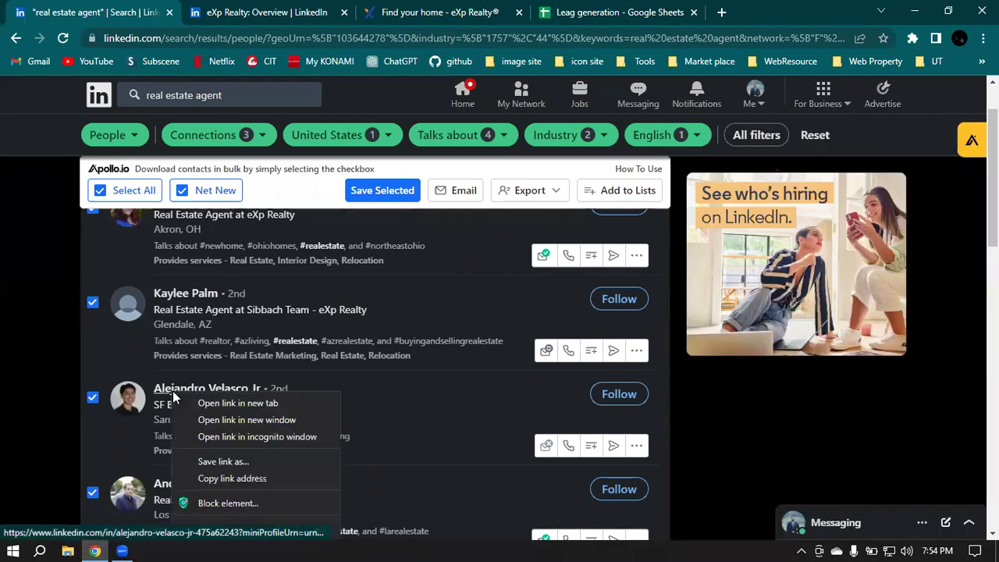
pyautogui.click(219, 403)
pyautogui.click(207, 12)
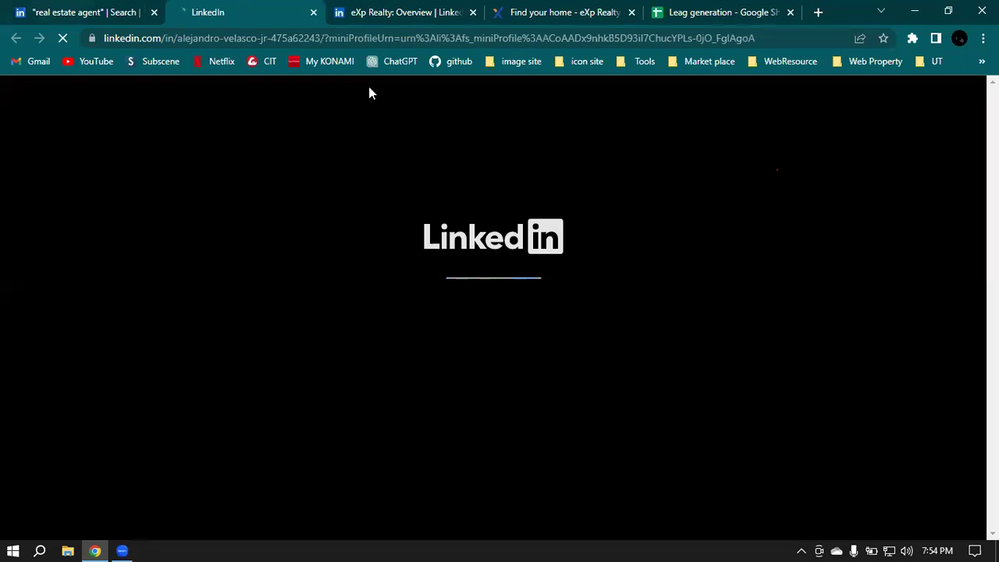
pyautogui.click(31, 9)
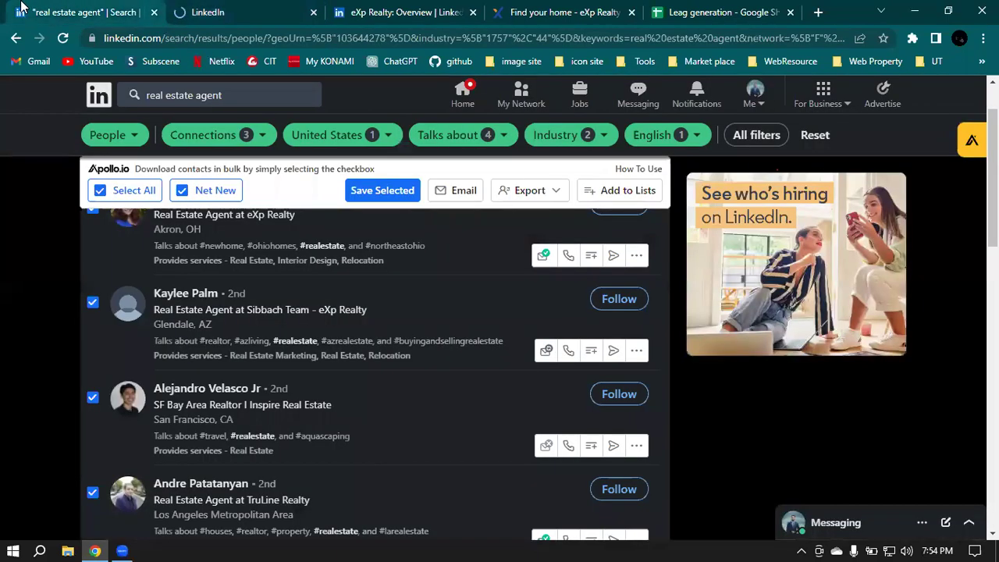
pyautogui.moveTo(152, 422); pyautogui.dragTo(245, 423)
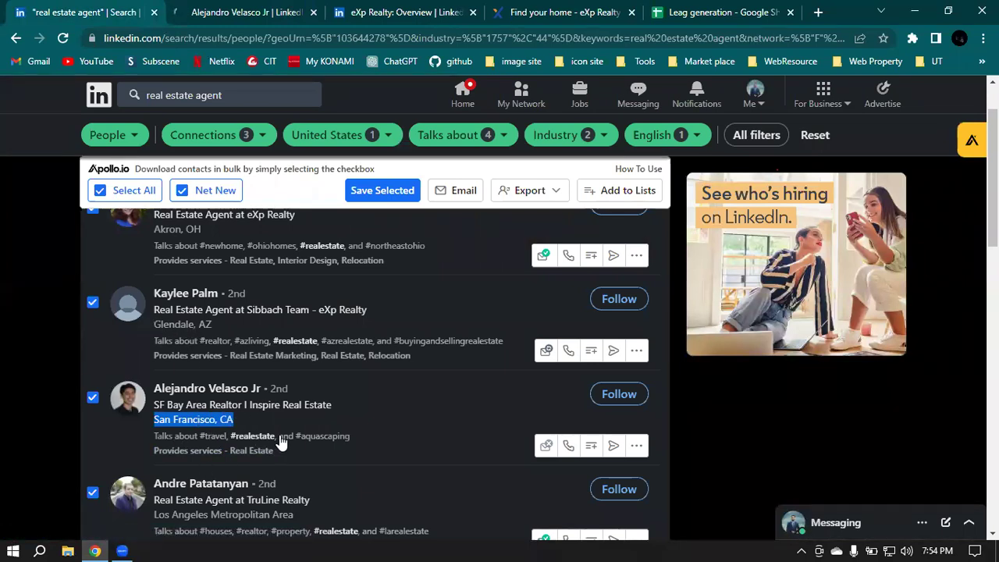
# Step: Highlight the job title 'Real Estate Agent' in the profile's Experience section
pyautogui.click(201, 10)
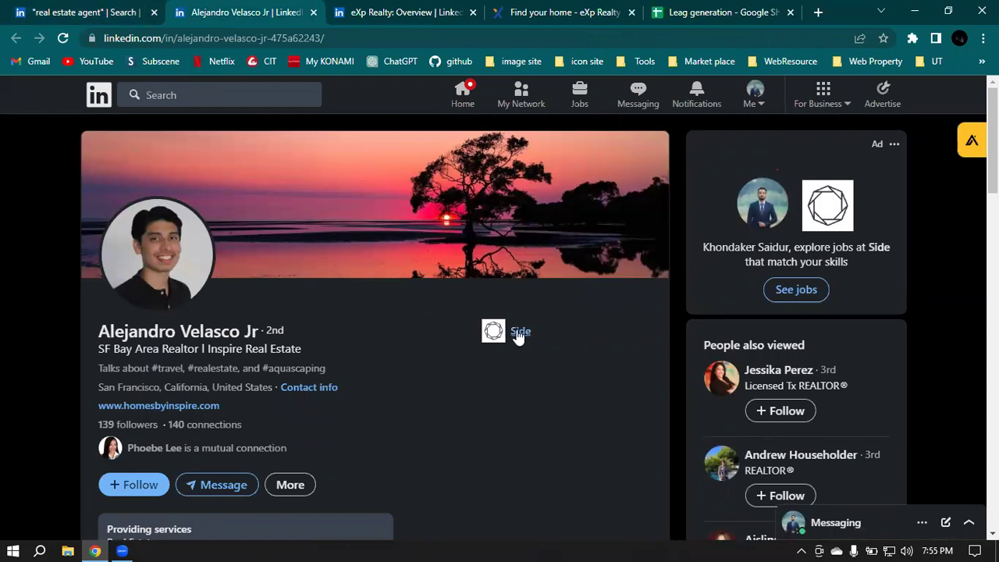
pyautogui.scroll(-10, 539, 334)
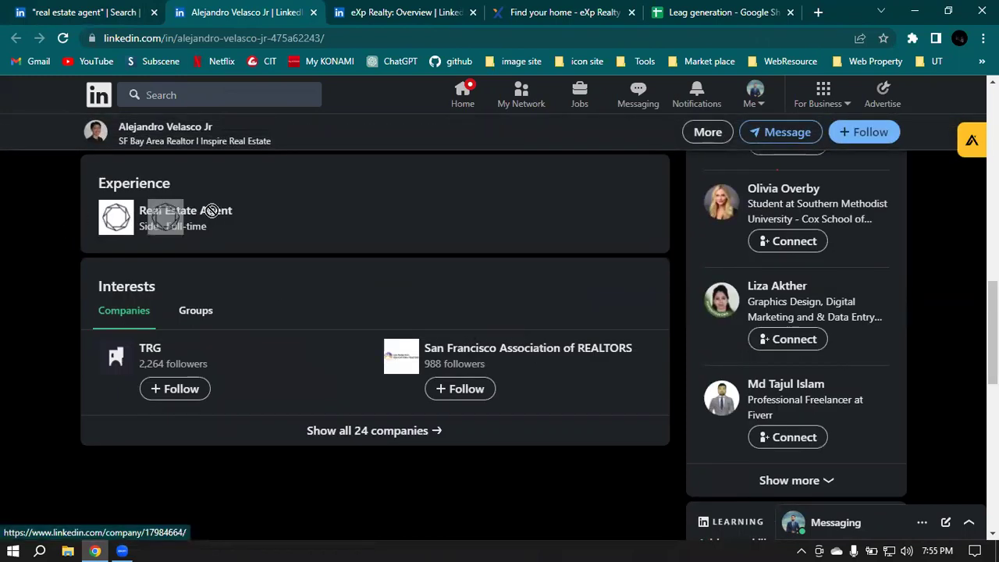
pyautogui.moveTo(138, 211); pyautogui.dragTo(242, 214)
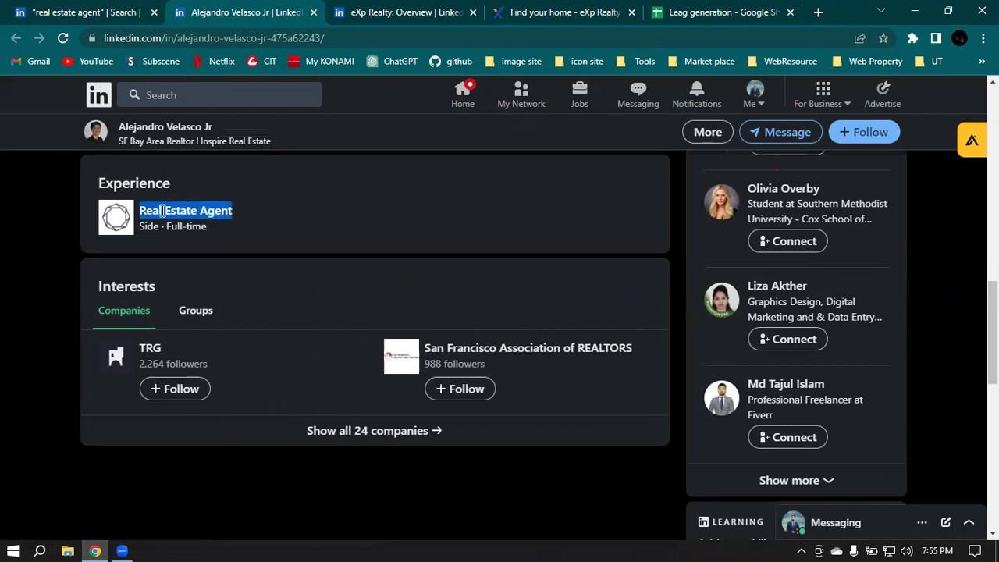
pyautogui.click(286, 223)
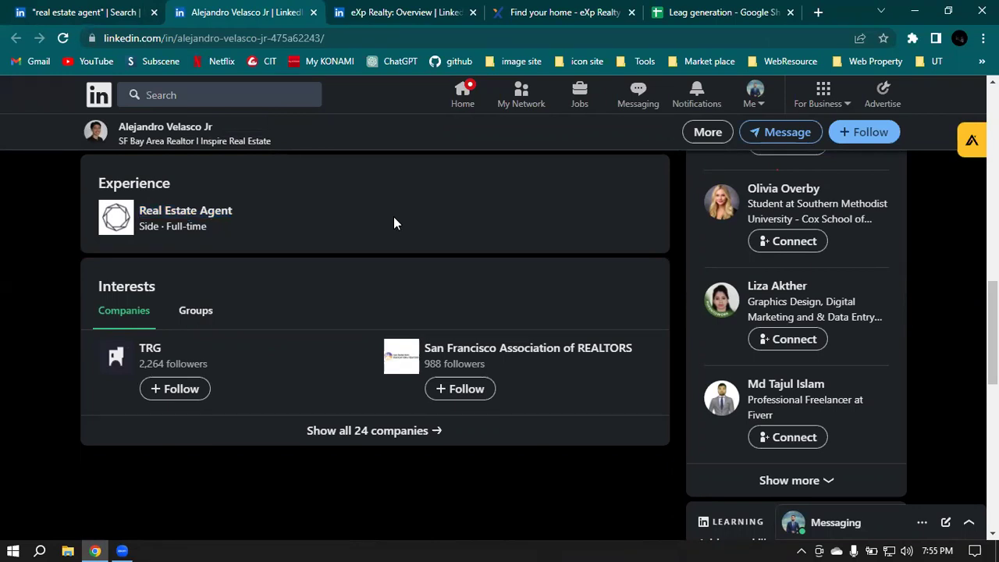
pyautogui.scroll(2, 296, 234)
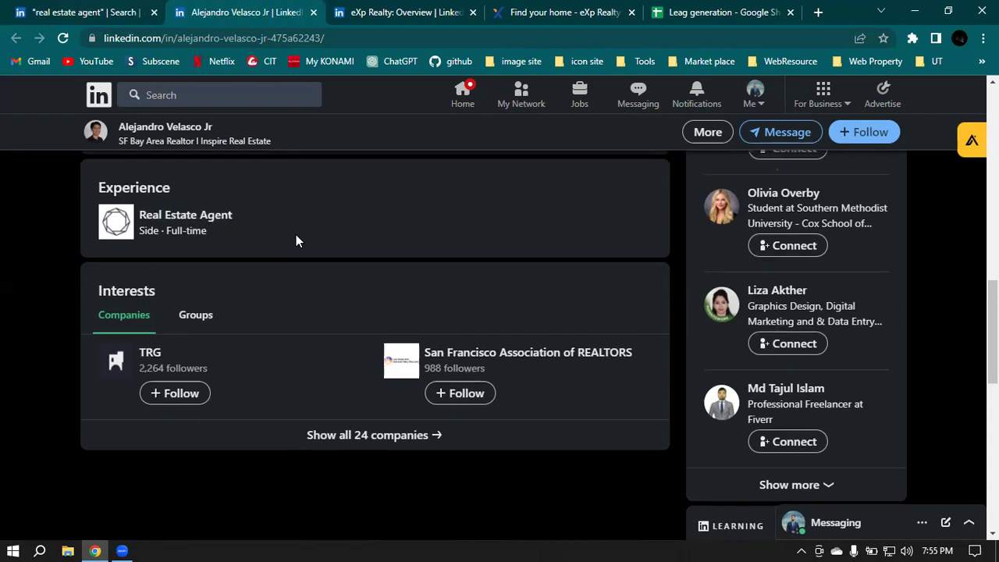
pyautogui.scroll(8, 398, 373)
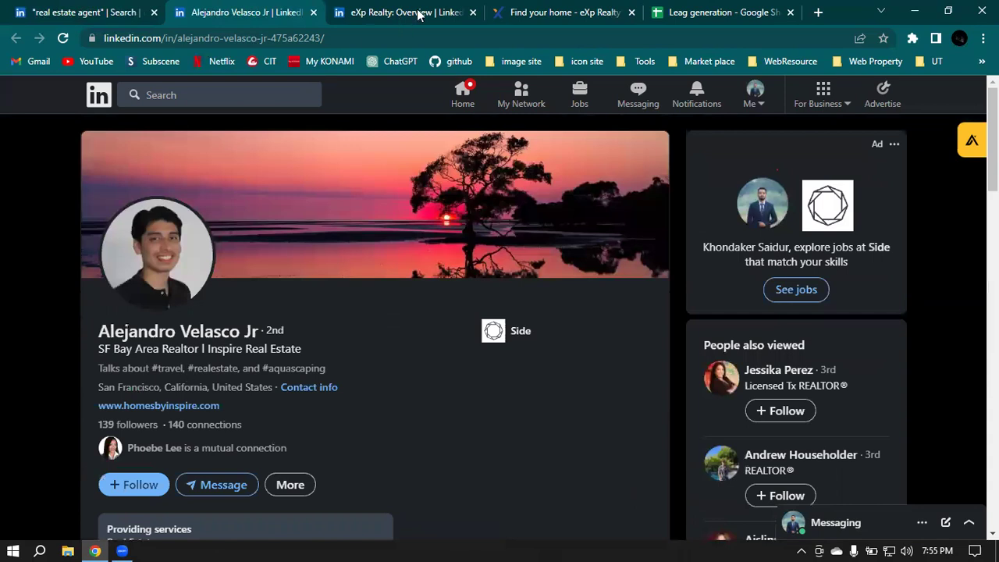
# Step: Highlight the agent's full name at the top of his profile
pyautogui.click(47, 10)
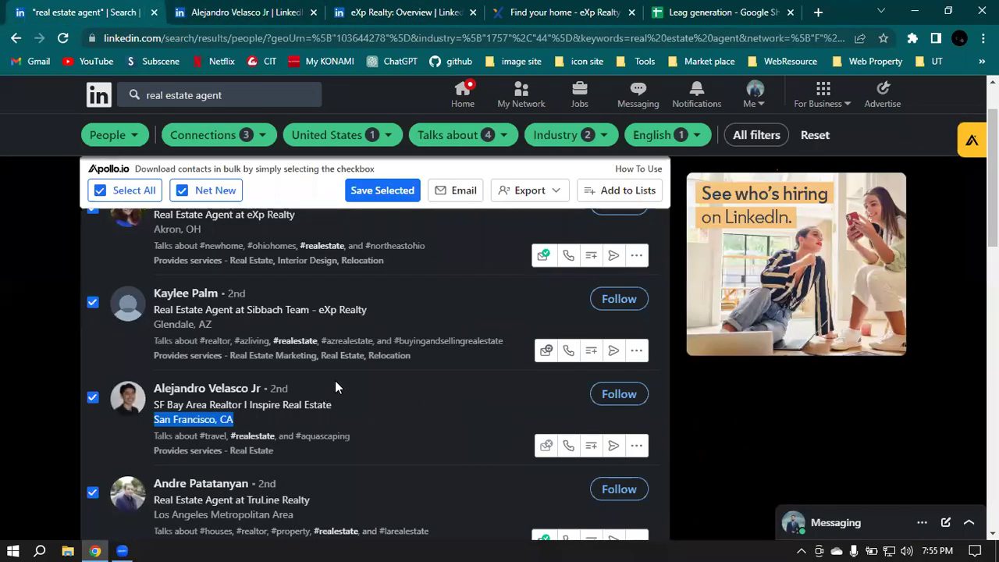
pyautogui.scroll(1, 337, 381)
pyautogui.scroll(-3, 408, 292)
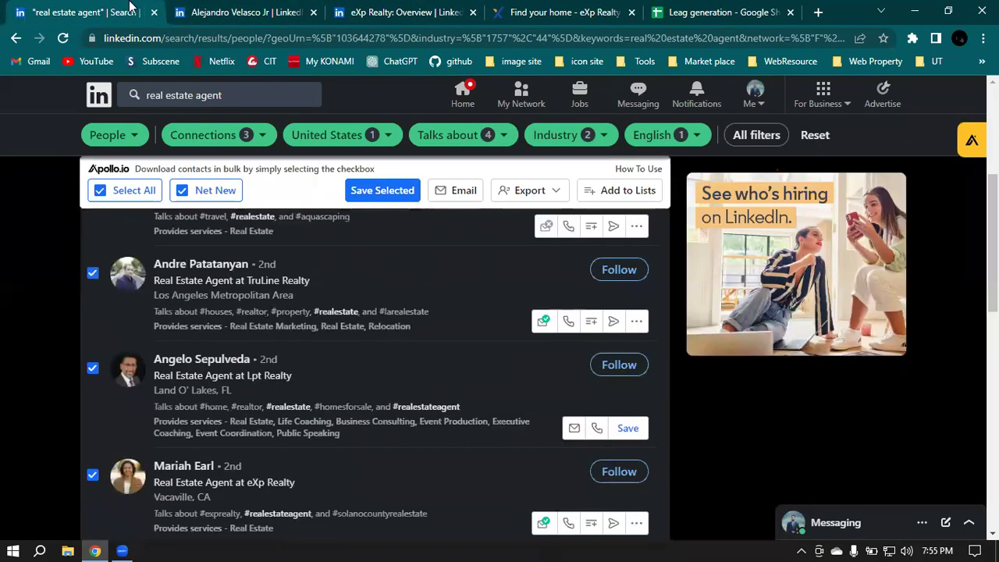
pyautogui.click(239, 11)
pyautogui.moveTo(98, 331); pyautogui.dragTo(261, 336)
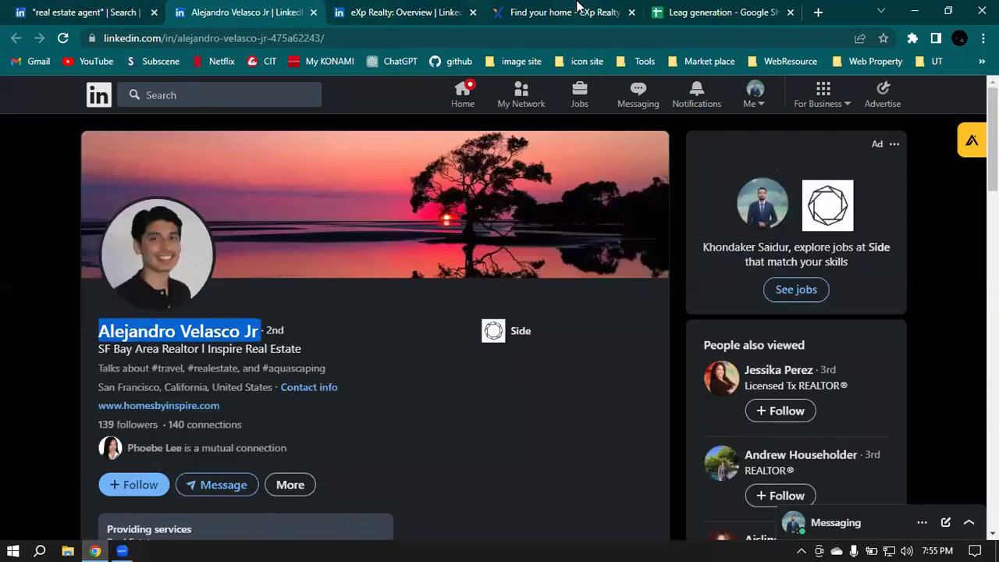
pyautogui.click(787, 10)
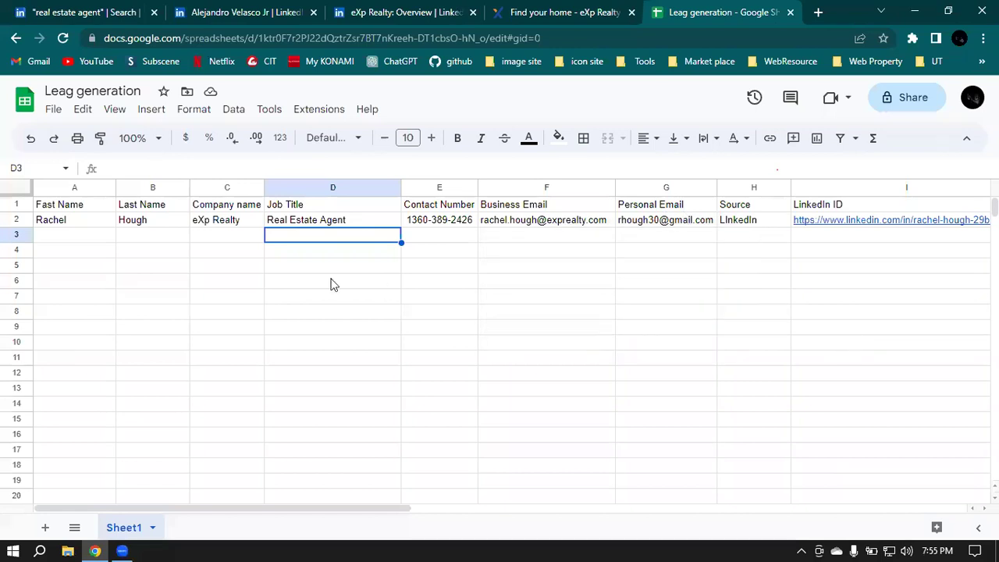
pyautogui.click(851, 342)
pyautogui.moveTo(383, 513); pyautogui.dragTo(562, 518)
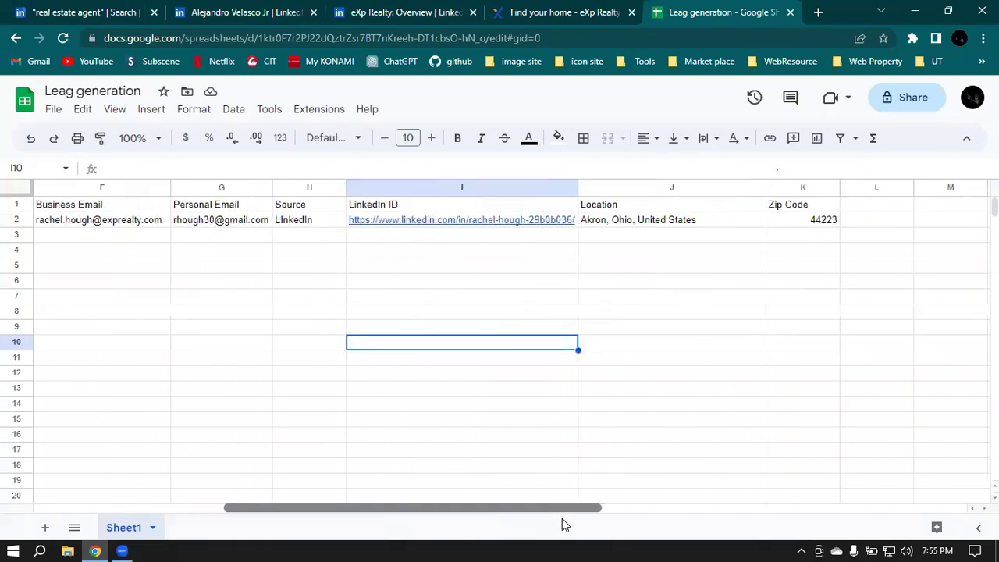
pyautogui.moveTo(484, 513); pyautogui.dragTo(27, 461)
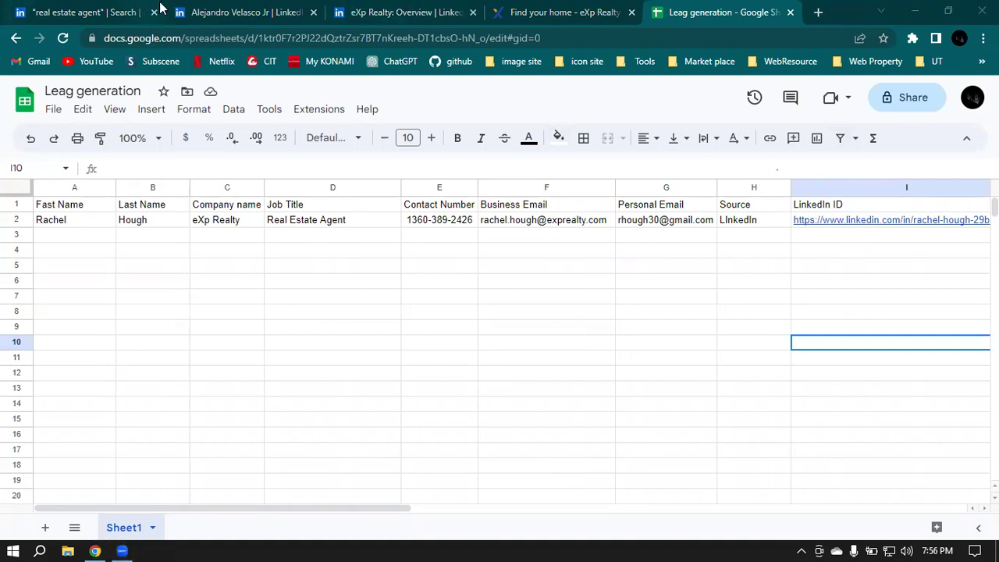
pyautogui.click(77, 8)
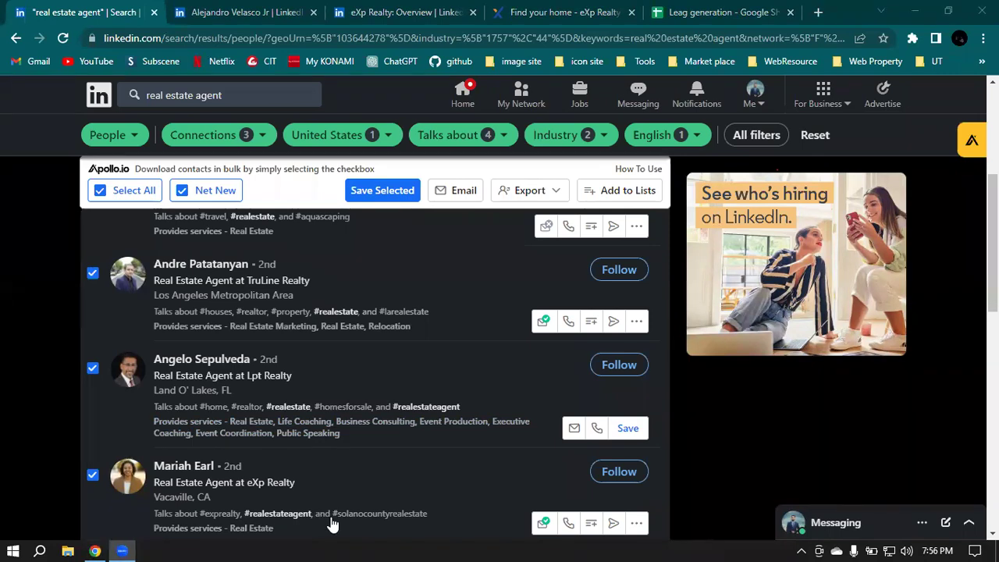
# Step: Close the agent profile and eXp Realty overview tabs, then open a blank tab
pyautogui.click(313, 13)
pyautogui.click(315, 12)
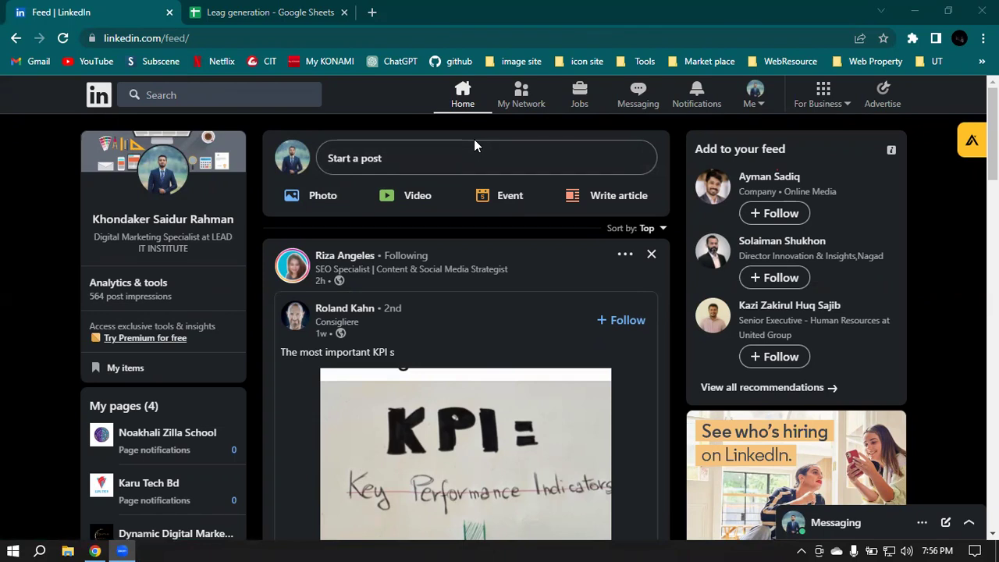
pyautogui.click(370, 12)
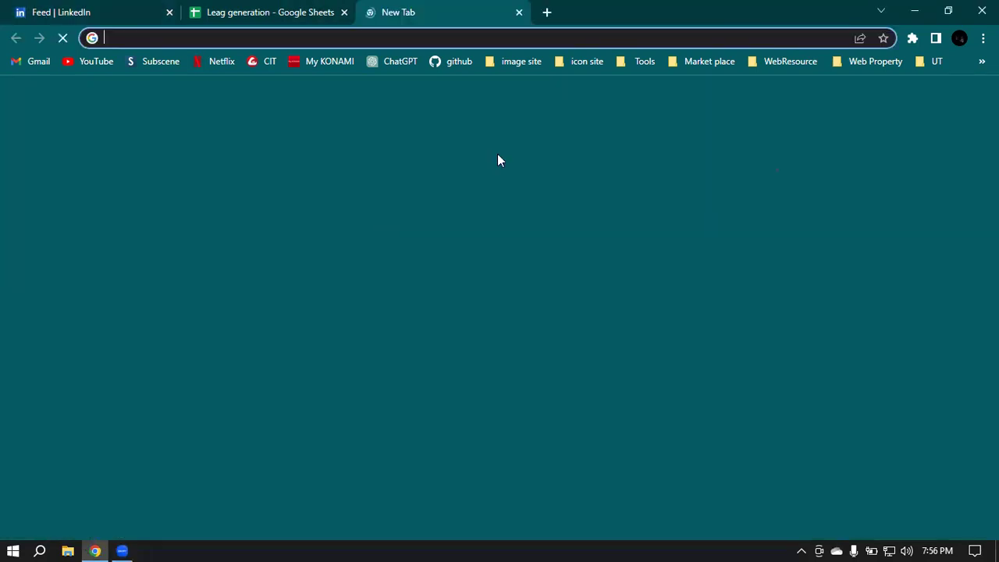
# Step: Turn off the Apollo.io extension in Manage extensions, then begin entering fiverr.co in a new tab
pyautogui.click(913, 38)
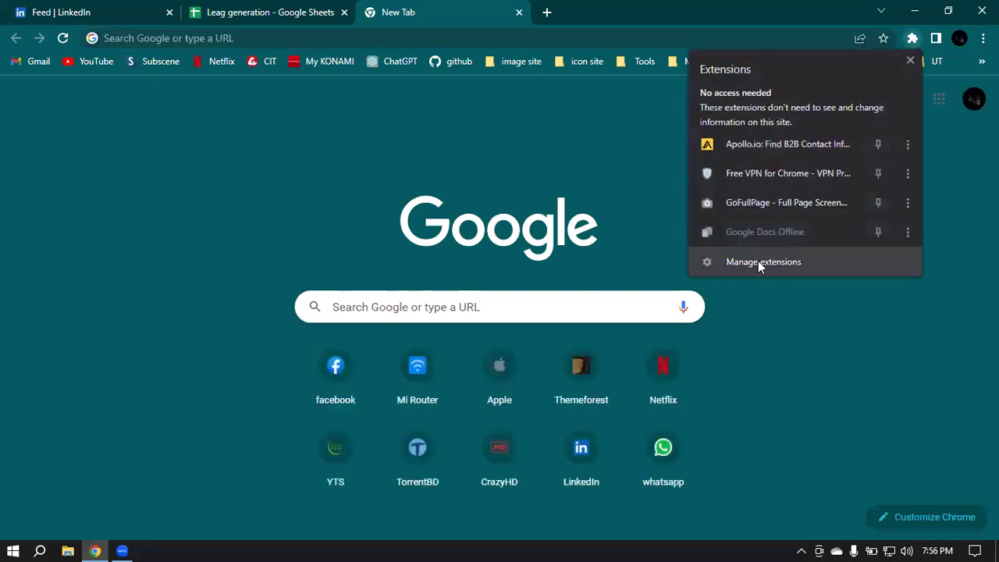
pyautogui.click(759, 261)
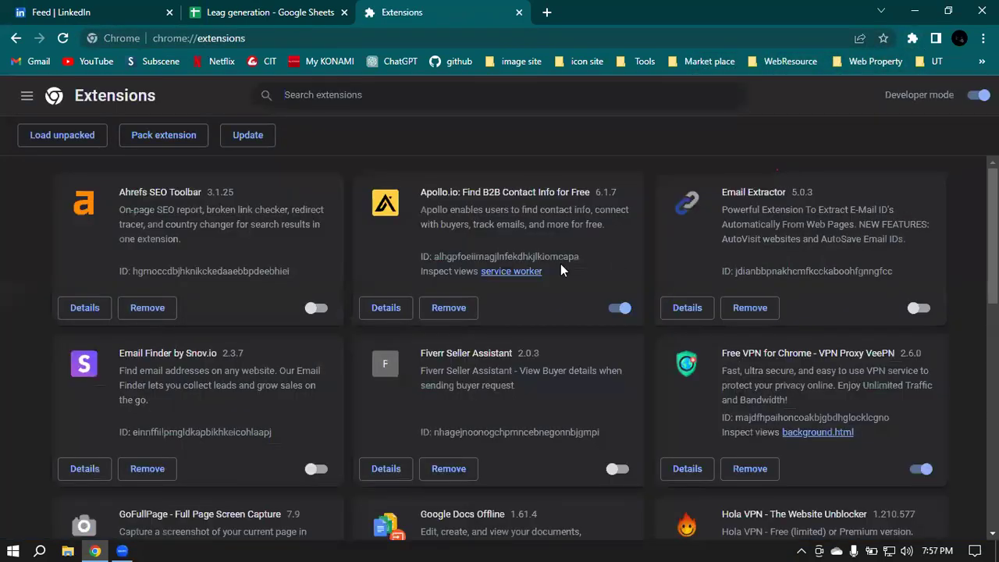
pyautogui.click(619, 309)
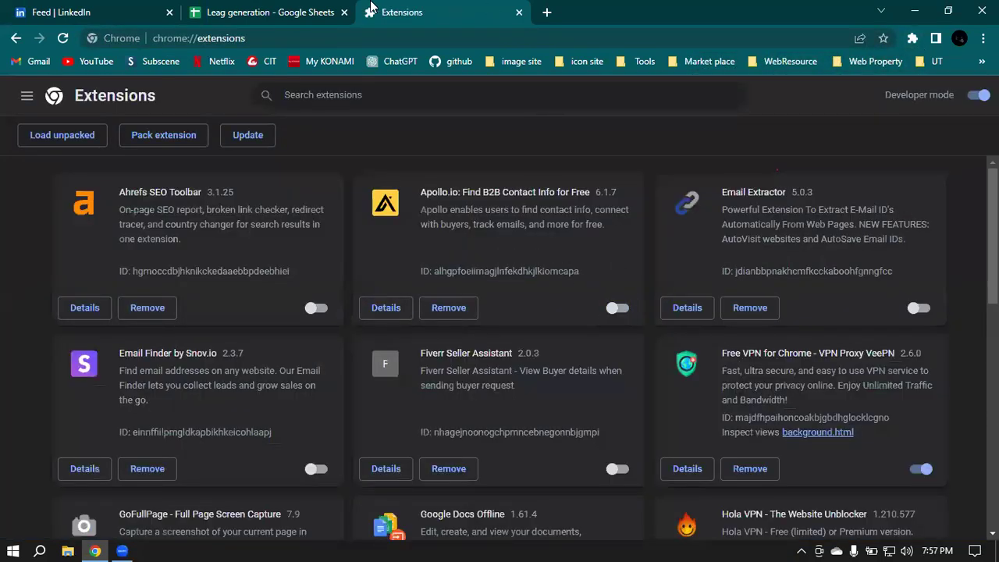
pyautogui.click(519, 12)
pyautogui.click(372, 12)
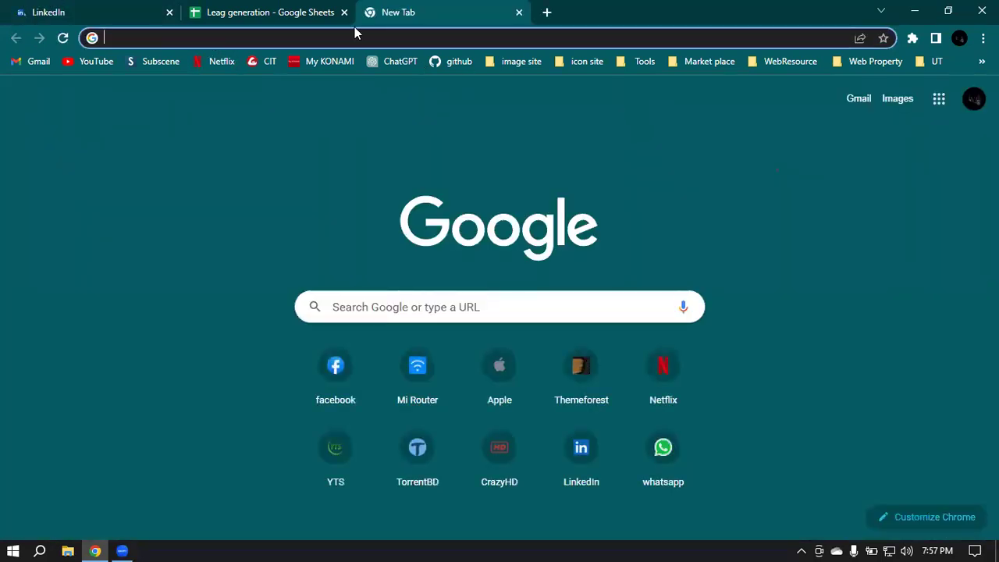
pyautogui.write('fiverr')
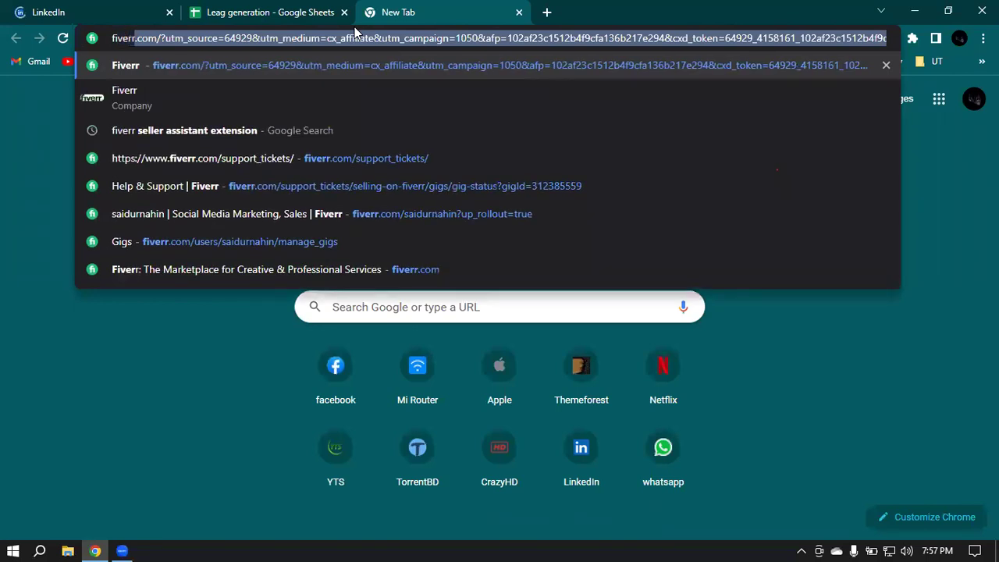
pyautogui.write('.co')
# Step: Load Fiverr and search for 'Linkedin Lead generation' services
pyautogui.press('Return')
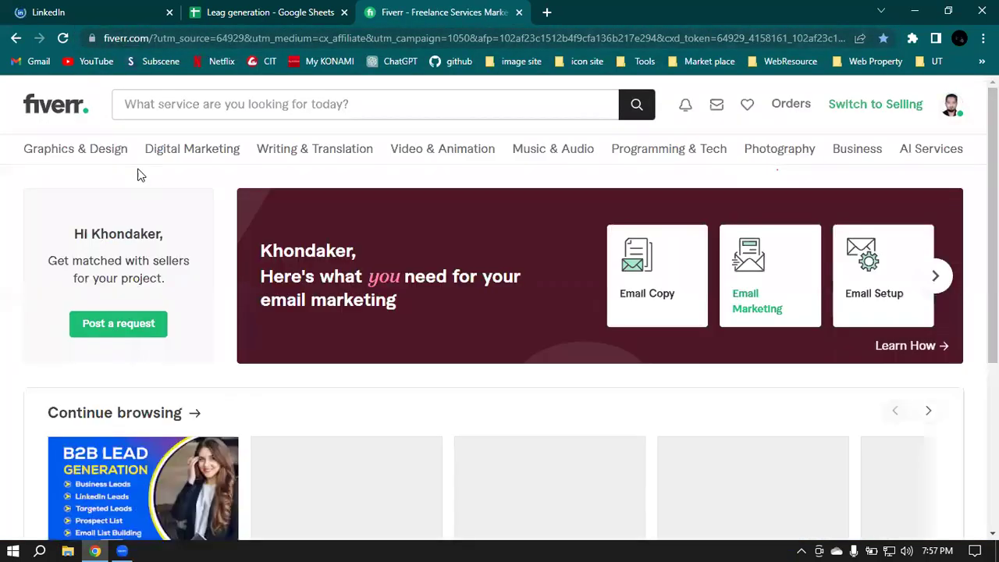
pyautogui.click(271, 107)
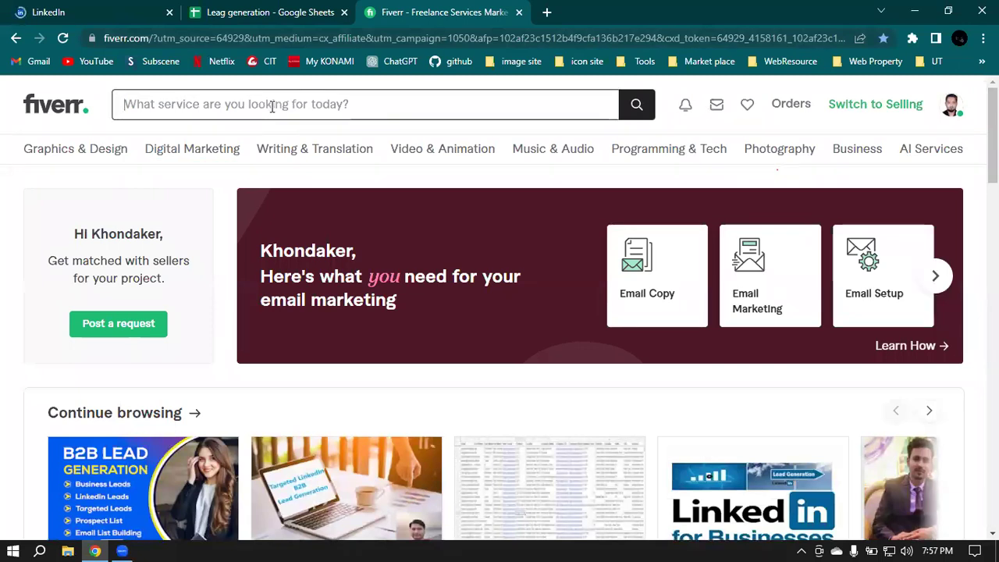
pyautogui.write('Linkedin')
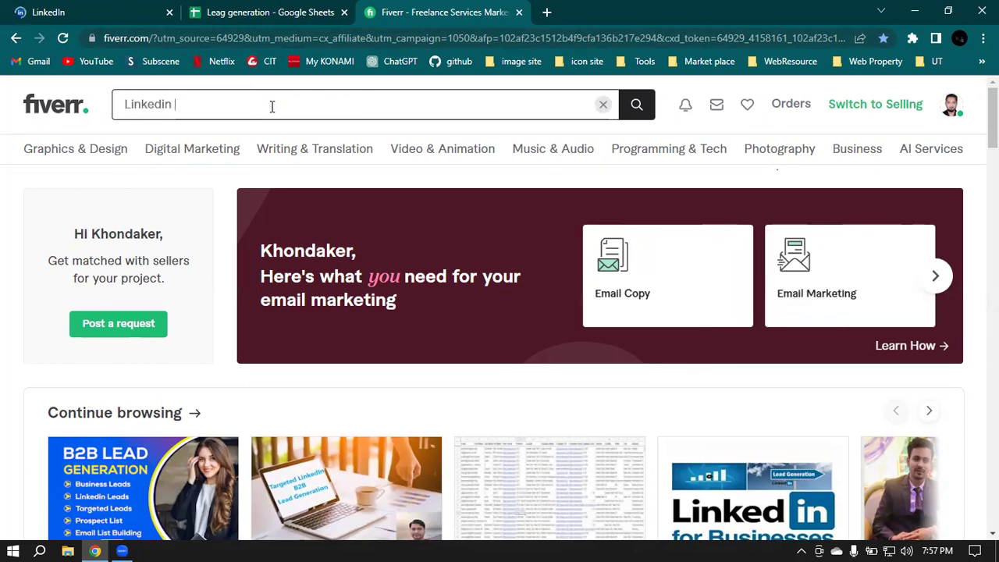
pyautogui.write('generation')
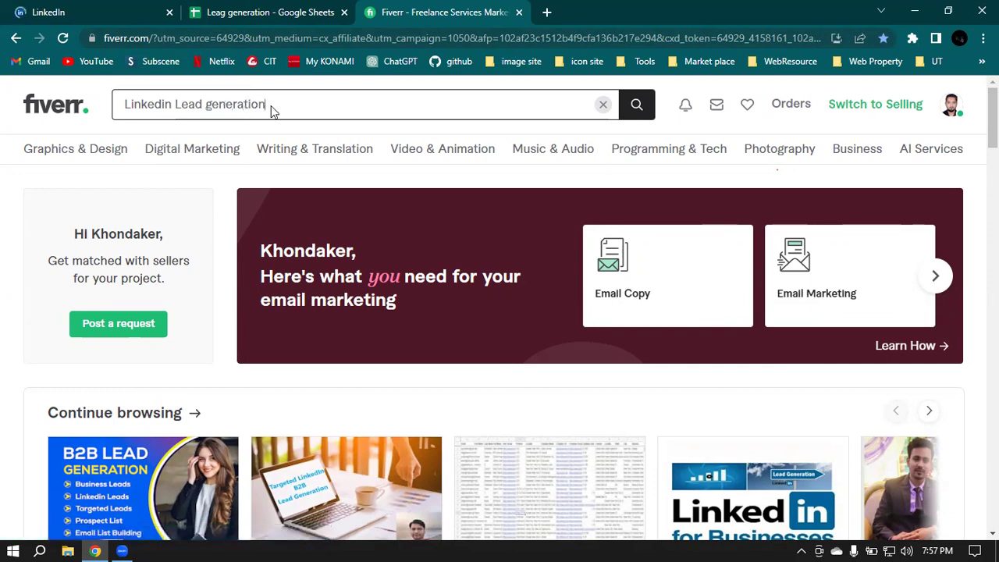
pyautogui.press('Return')
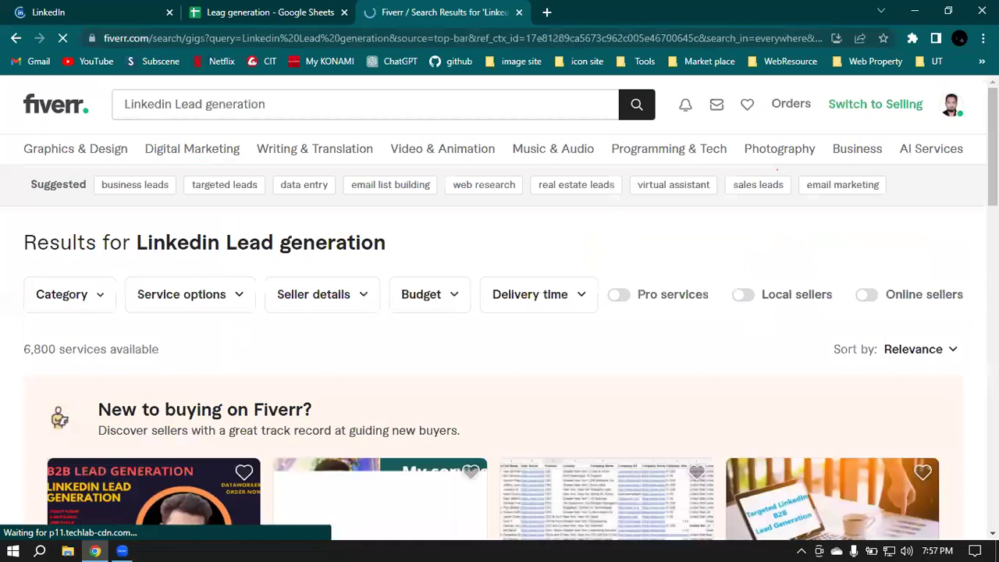
# Step: Open the first four lead generation gigs from the results in new tabs
pyautogui.scroll(-1, 712, 270)
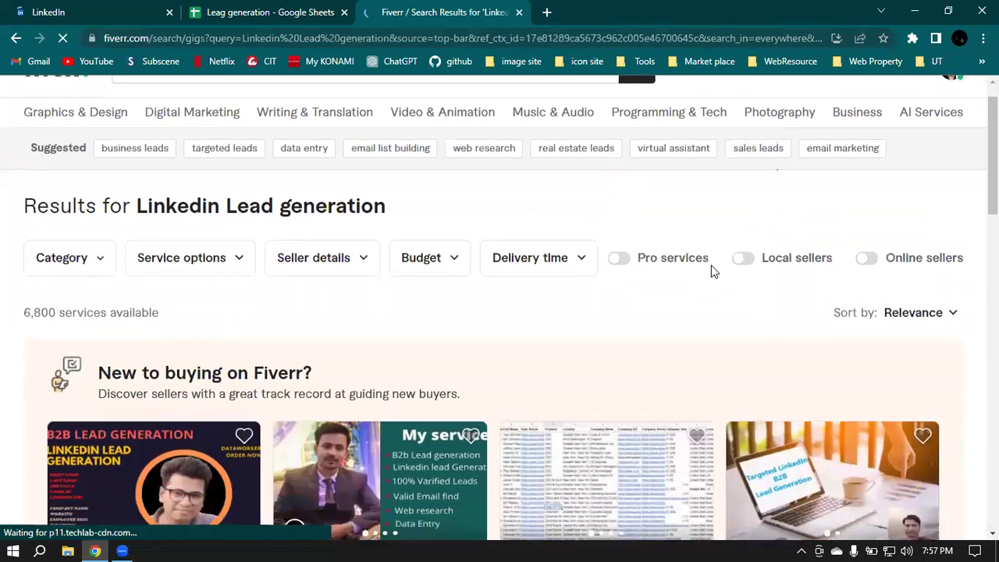
pyautogui.scroll(-3, 712, 270)
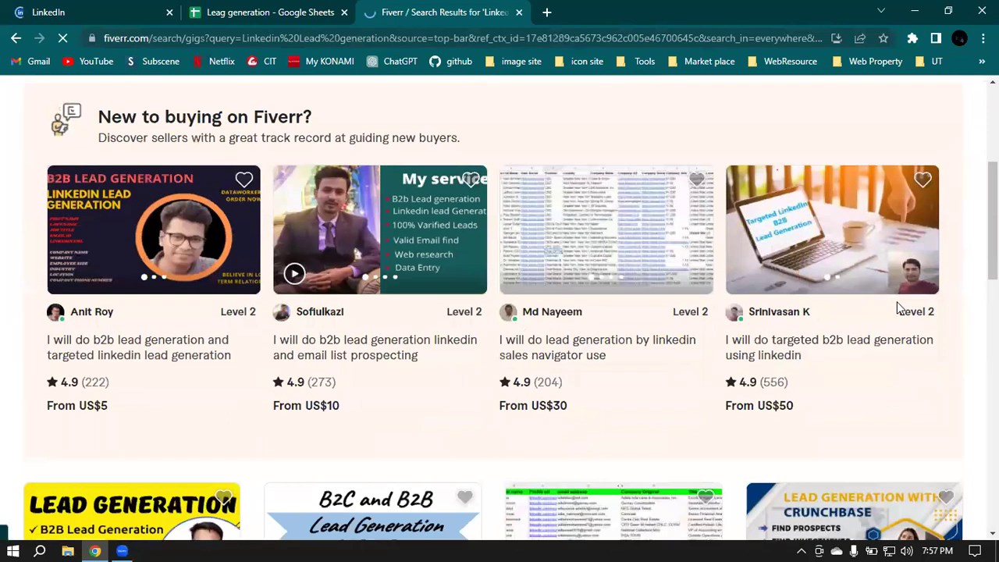
pyautogui.rightClick(129, 359)
pyautogui.click(169, 367)
pyautogui.rightClick(334, 347)
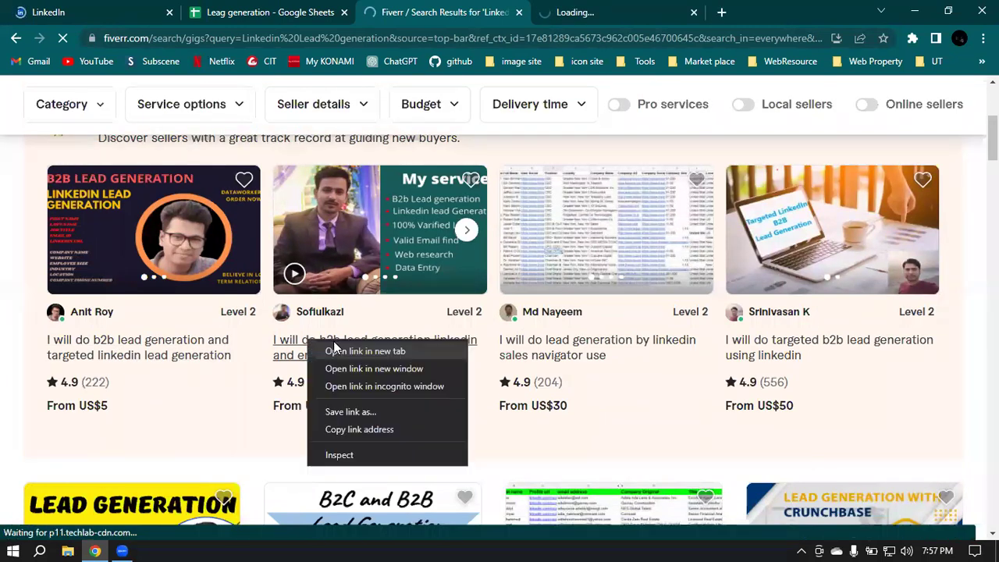
pyautogui.click(401, 352)
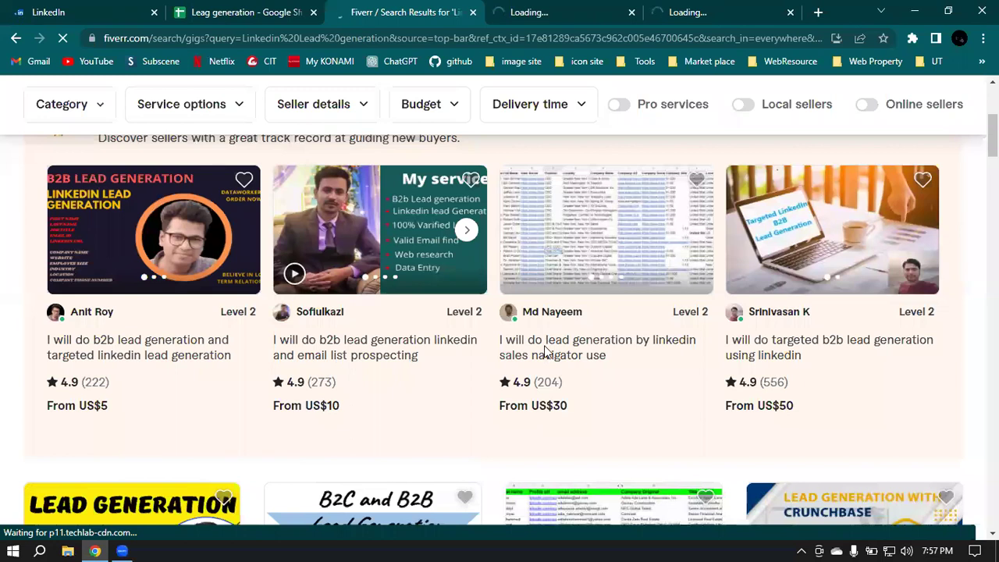
pyautogui.rightClick(537, 348)
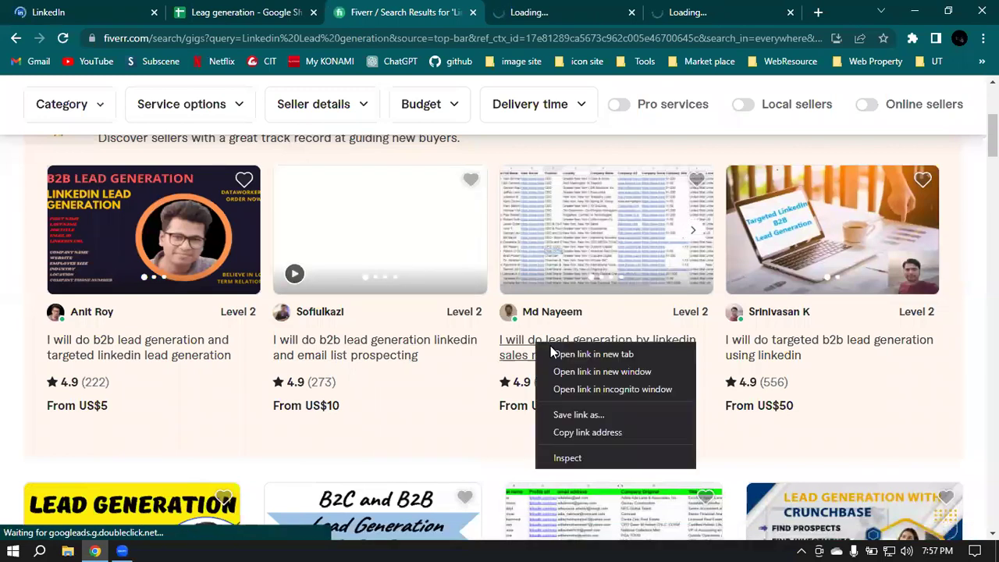
pyautogui.click(556, 353)
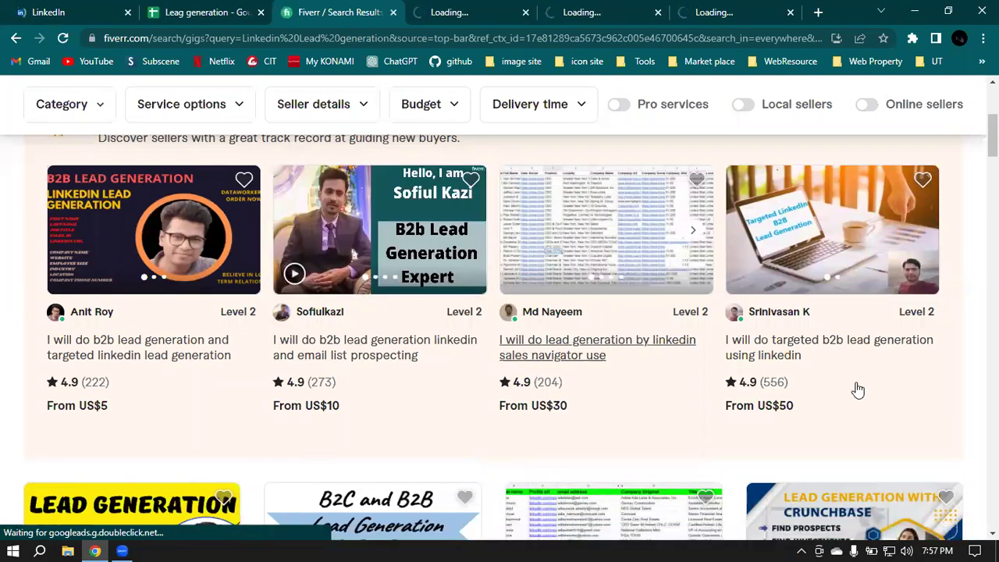
pyautogui.rightClick(764, 353)
pyautogui.click(812, 357)
# Step: Open the sales navigator lead collection gig in a new tab and view it
pyautogui.scroll(-3, 349, 354)
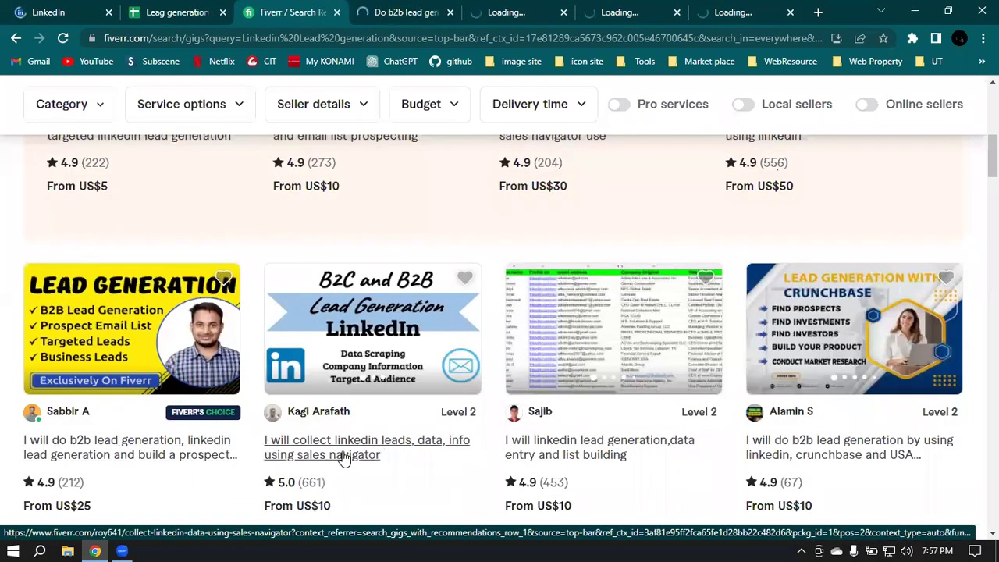
pyautogui.rightClick(454, 329)
pyautogui.click(442, 336)
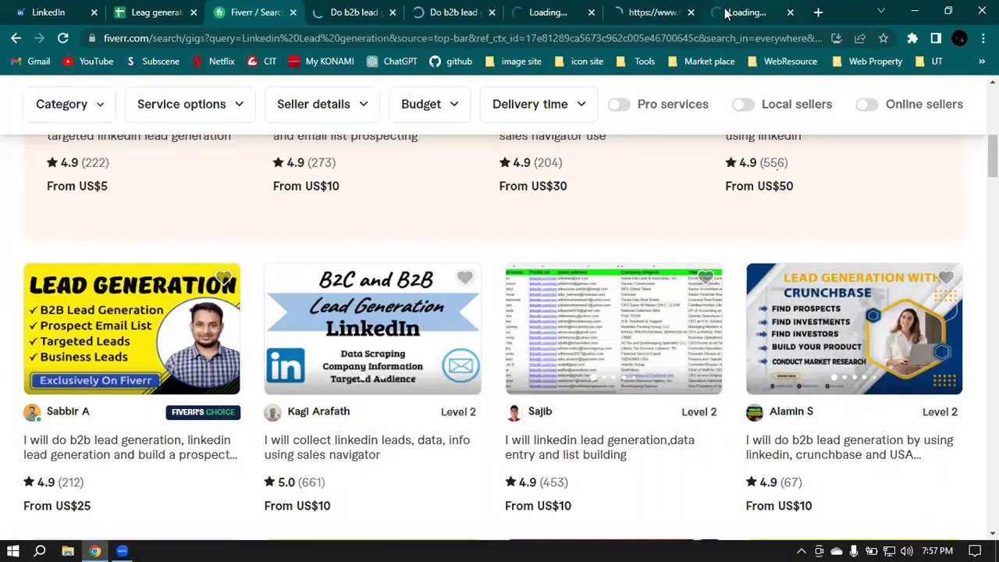
pyautogui.click(726, 11)
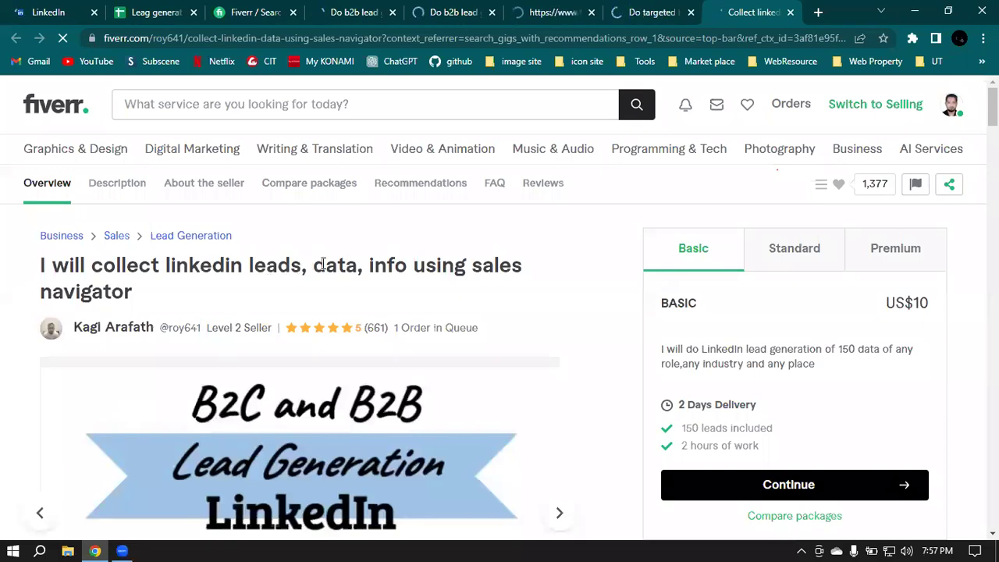
# Step: Highlight 'sales navigator' in the gig title and the Basic package description and price
pyautogui.doubleClick(476, 287)
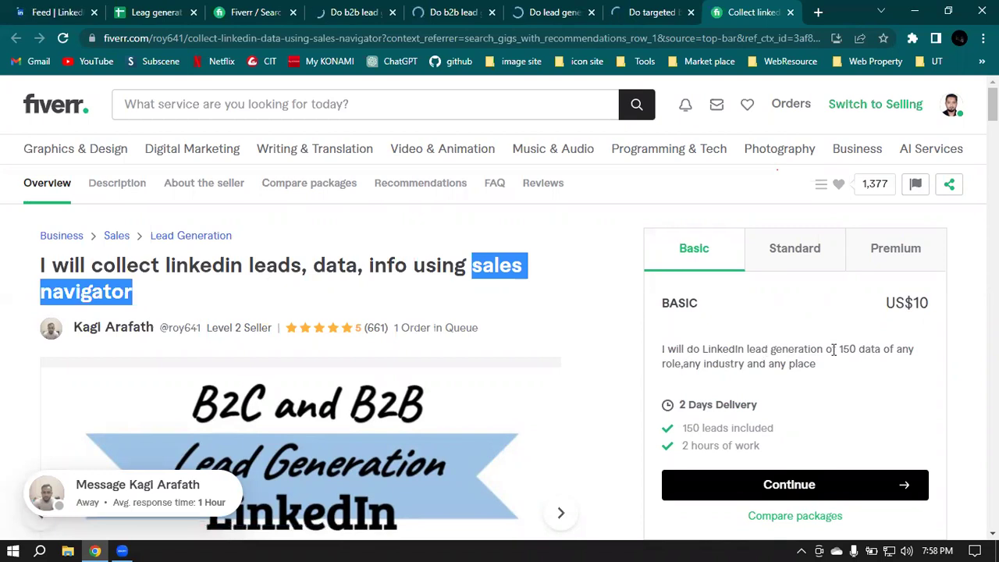
pyautogui.moveTo(842, 350); pyautogui.dragTo(884, 366)
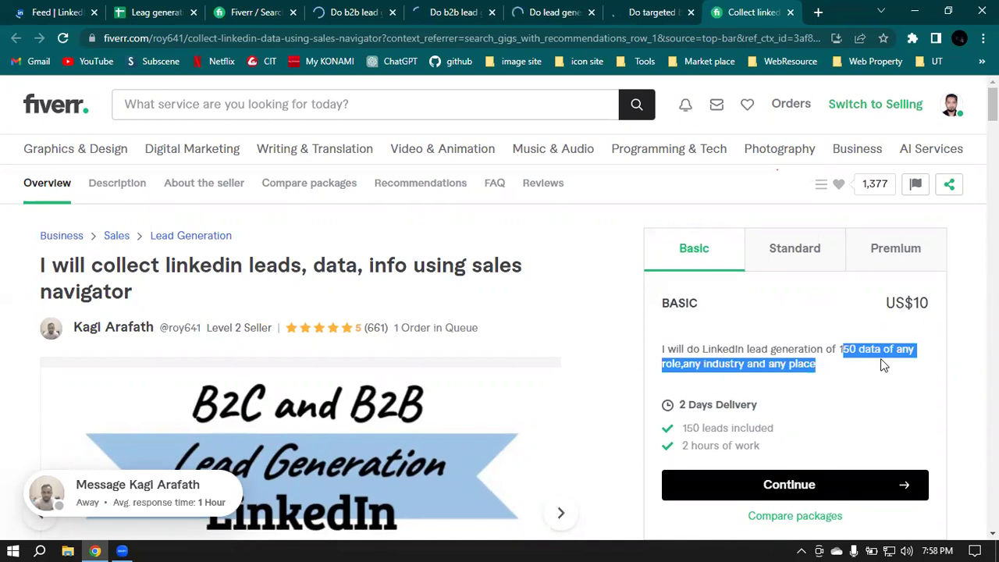
pyautogui.click(884, 366)
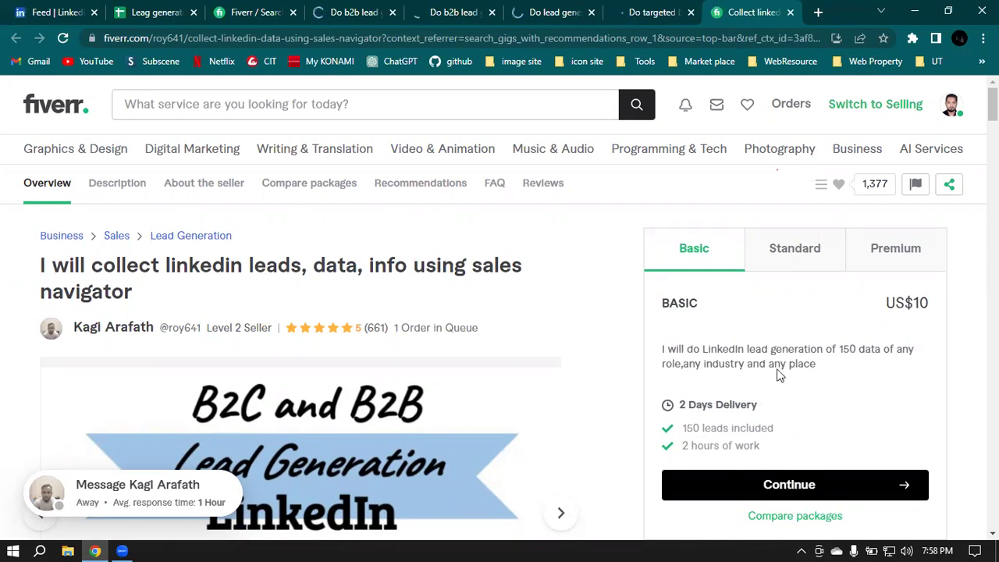
pyautogui.moveTo(900, 301); pyautogui.dragTo(882, 304)
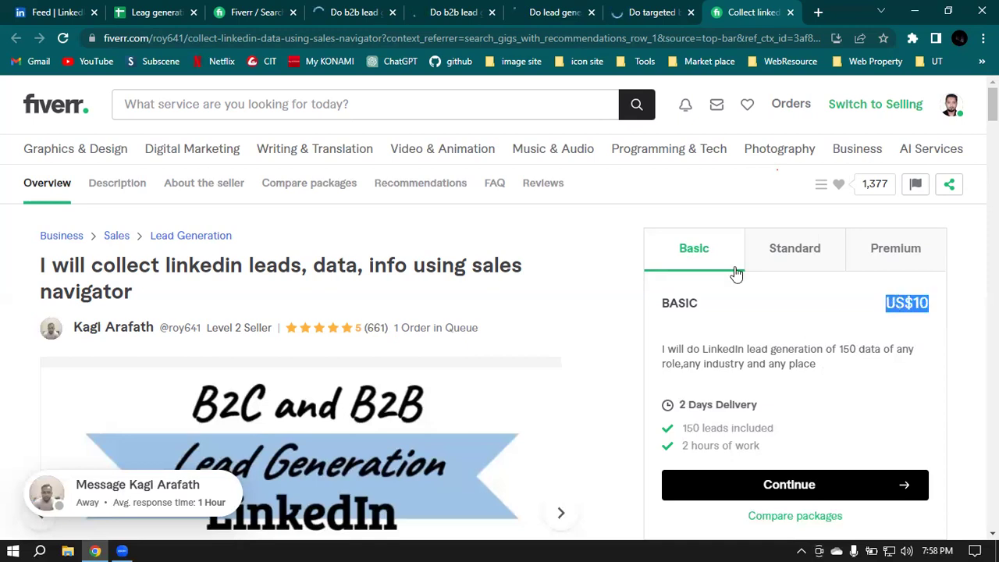
# Step: Show the Premium package and highlight its $45 price, 1,000 leads and 1 Order in Queue
pyautogui.click(773, 262)
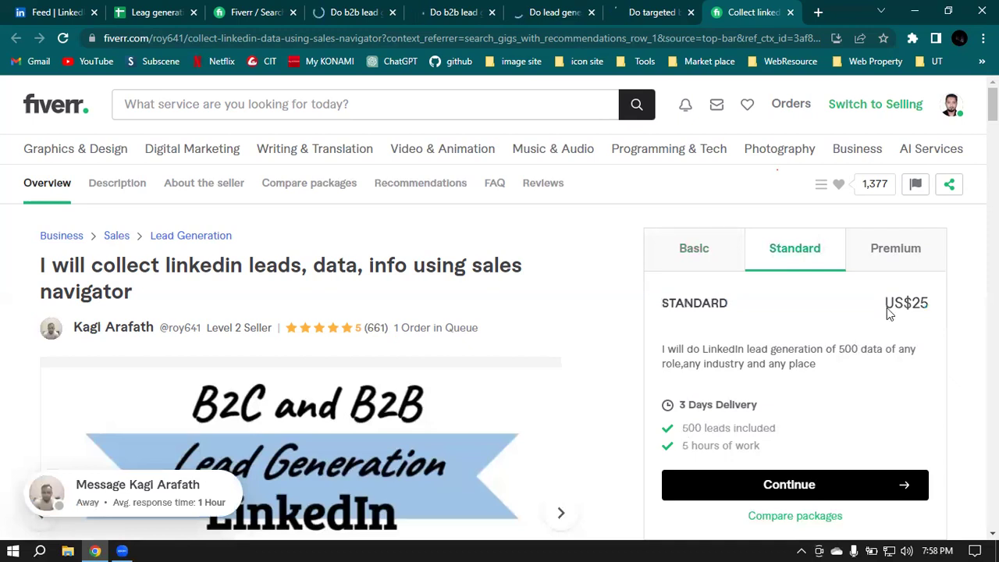
pyautogui.click(887, 267)
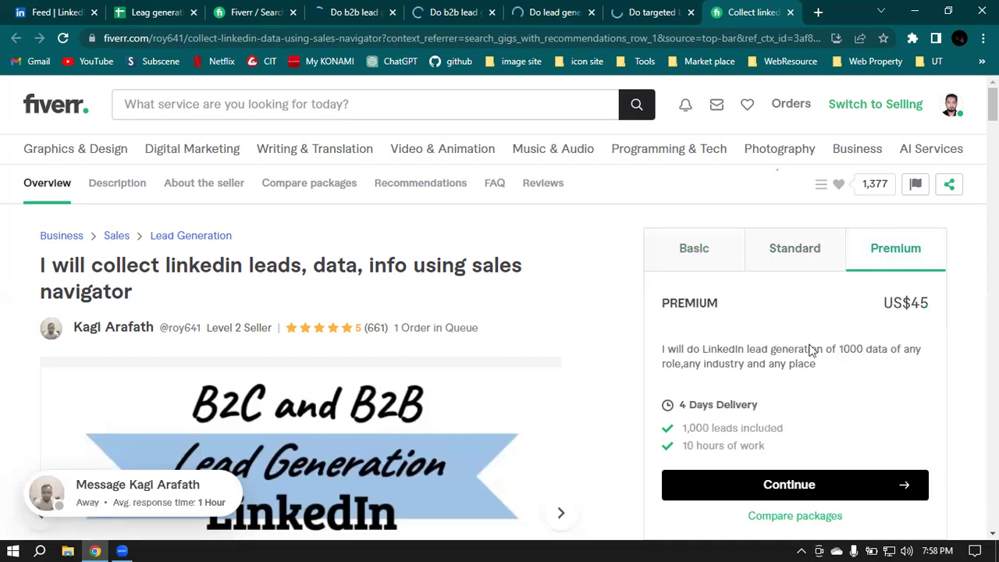
pyautogui.doubleClick(915, 303)
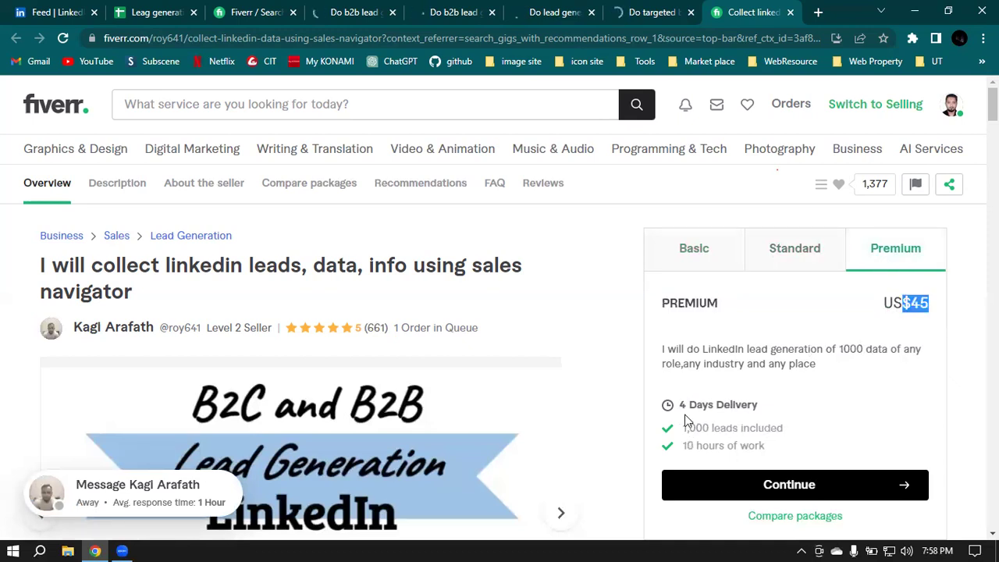
pyautogui.tripleClick(851, 430)
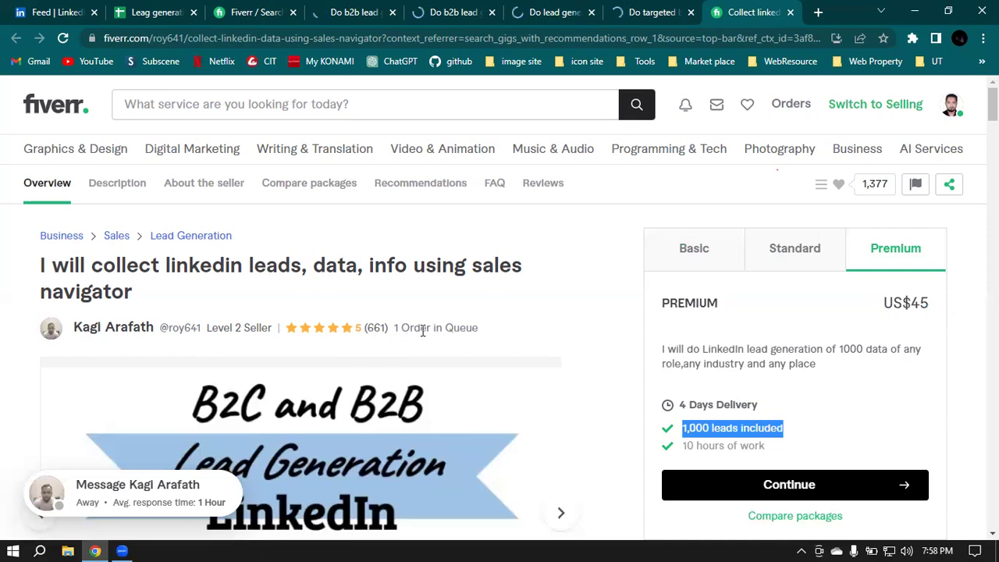
pyautogui.moveTo(395, 332); pyautogui.dragTo(497, 335)
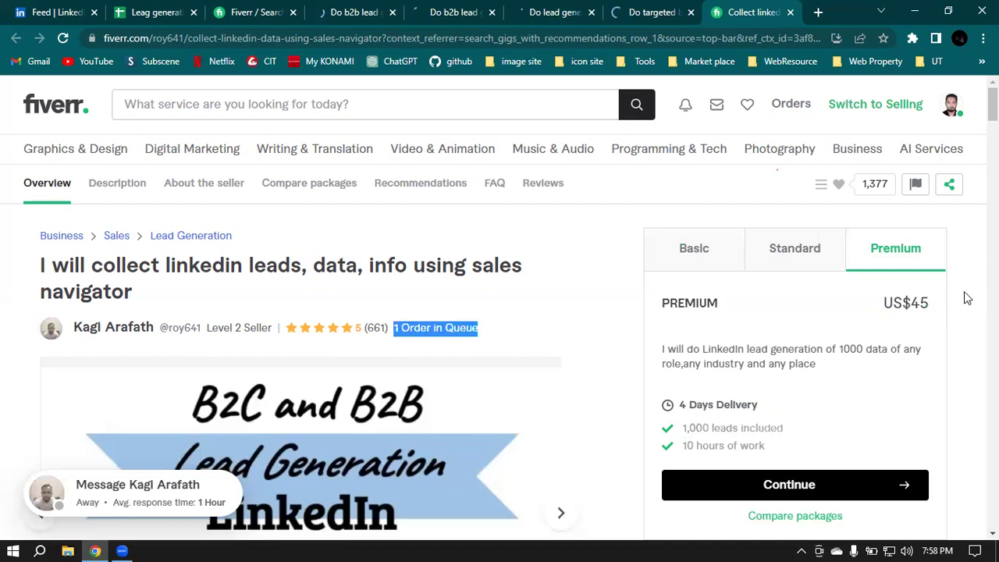
# Step: Cycle through the Basic, Standard and Premium packages, ending on Basic's US$10 for 150 leads
pyautogui.click(700, 255)
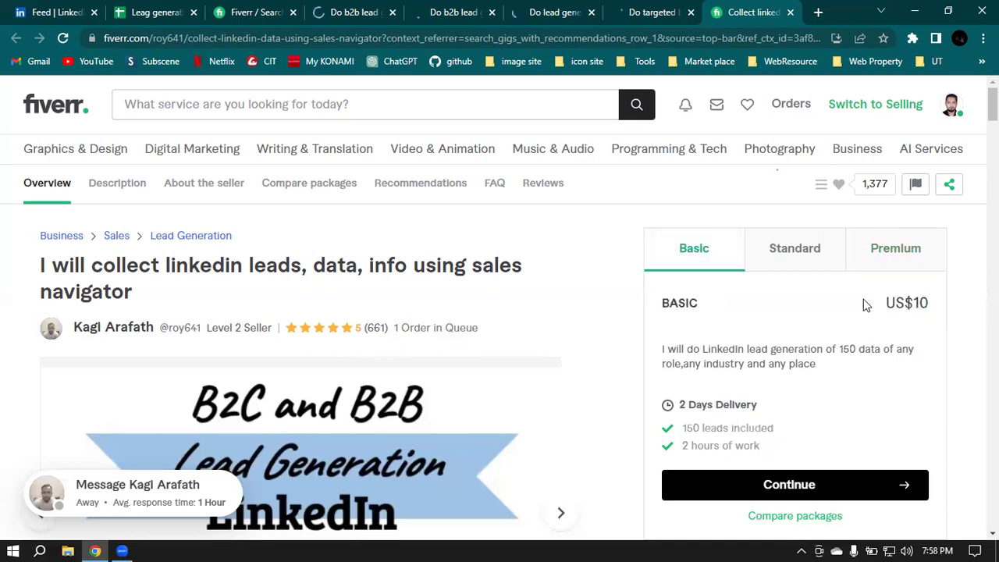
pyautogui.click(784, 248)
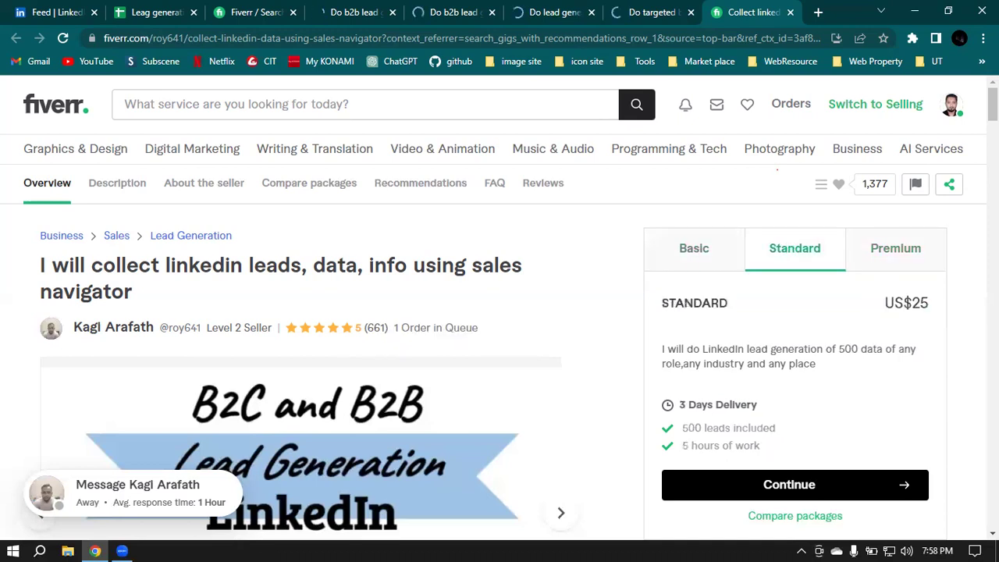
pyautogui.click(895, 248)
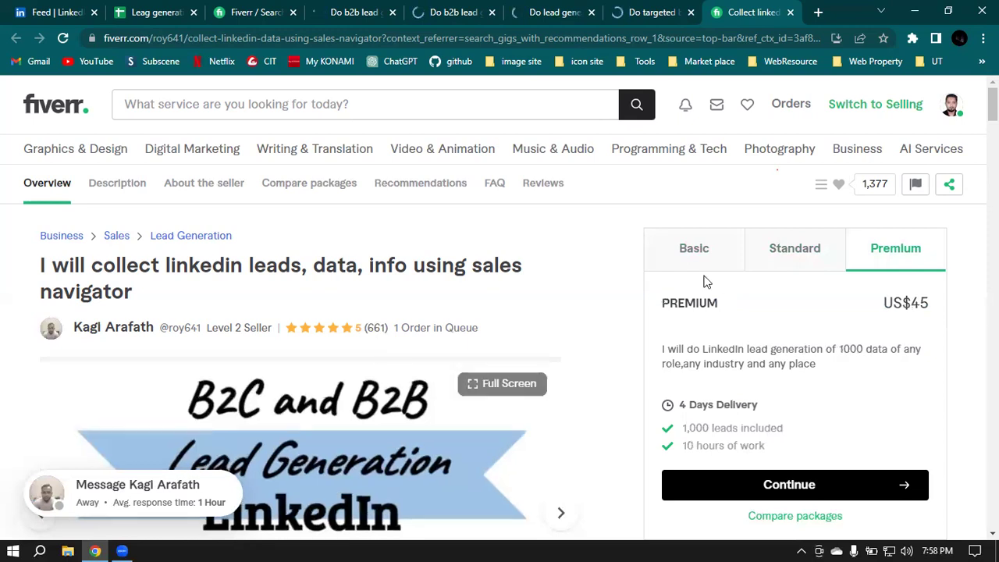
pyautogui.click(694, 250)
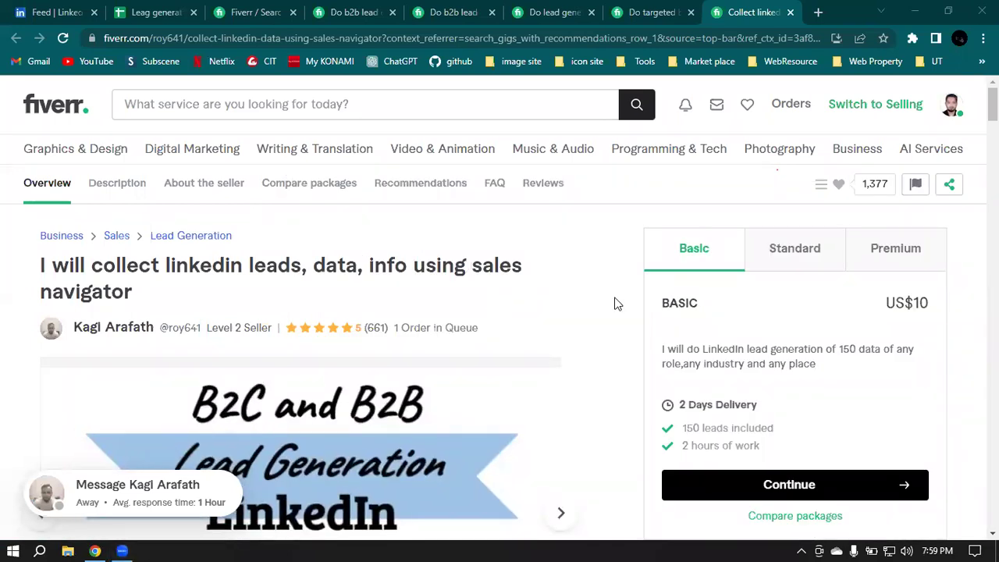
# Step: Go from the LinkedIn feed via For Business > Find Leads to Sales Navigator, dismissing the chat popup
pyautogui.click(4, 7)
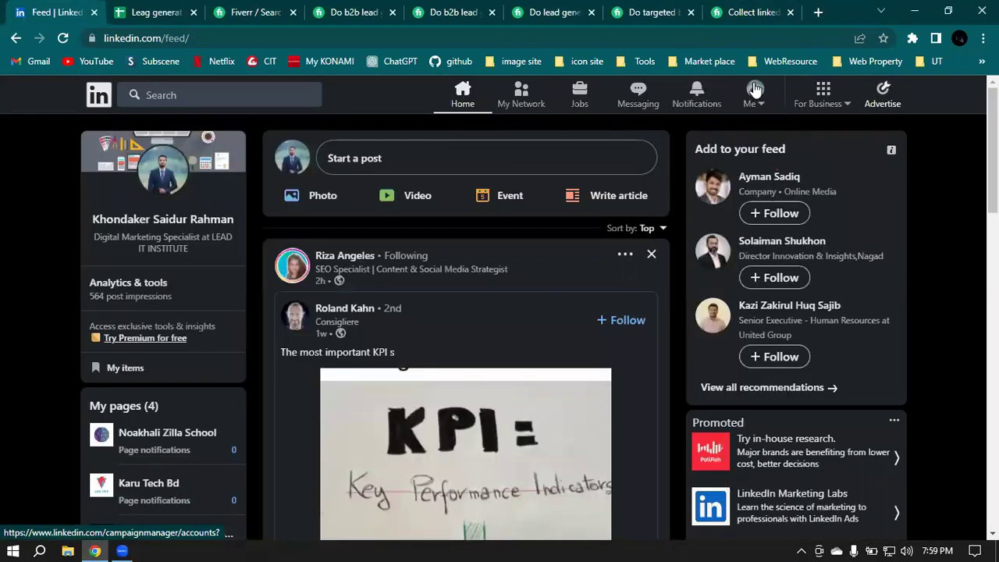
pyautogui.click(825, 94)
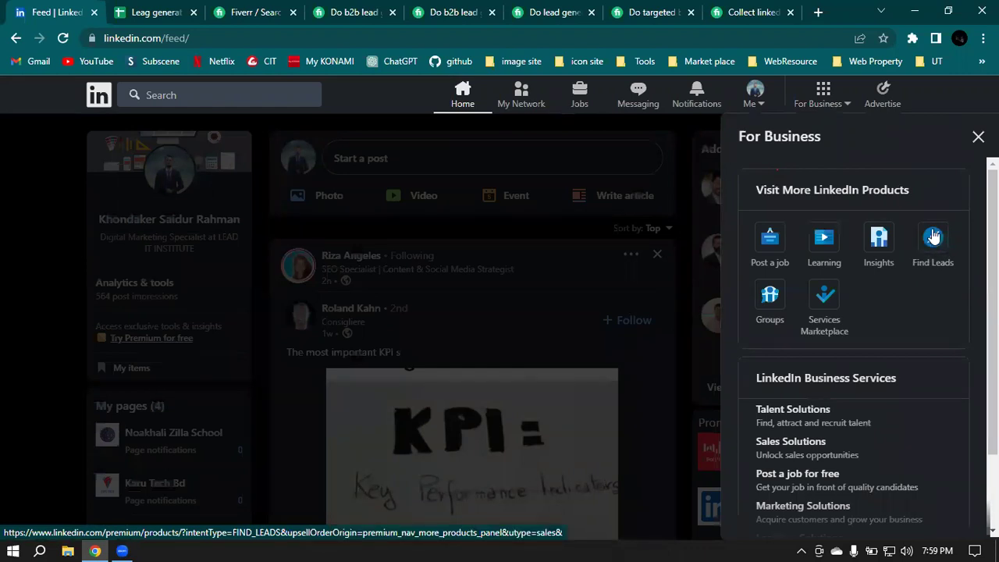
pyautogui.click(929, 239)
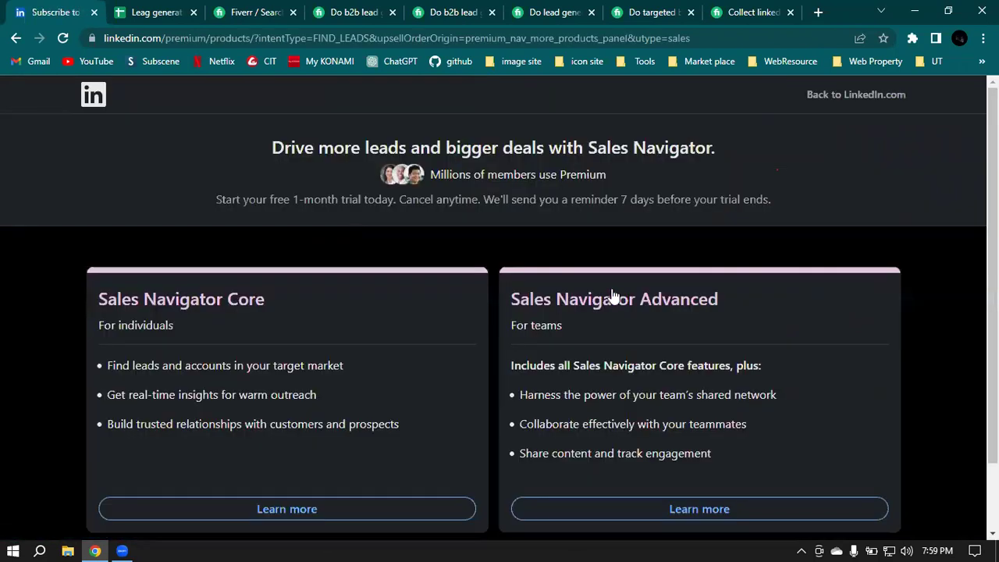
pyautogui.scroll(-1, 821, 477)
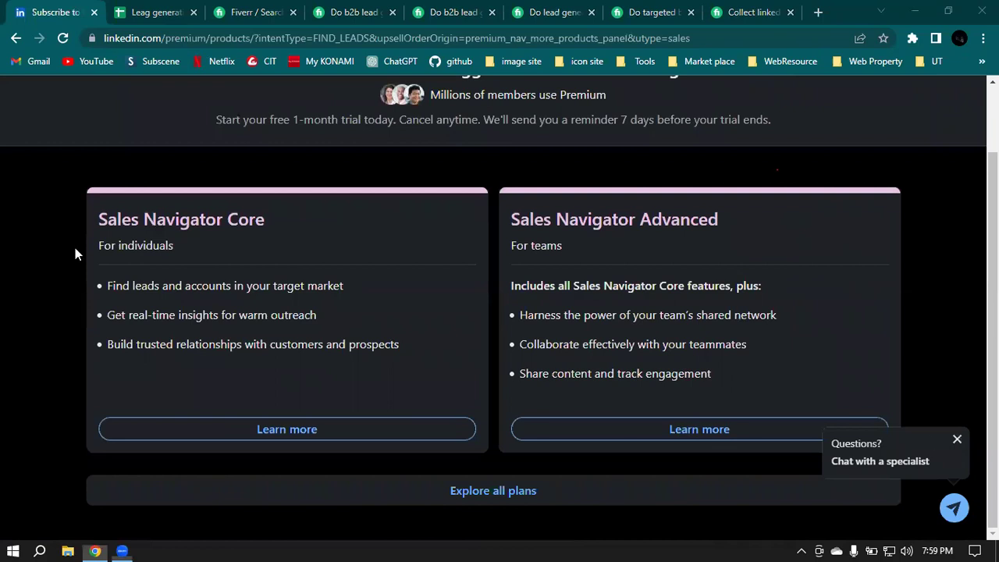
pyautogui.click(954, 196)
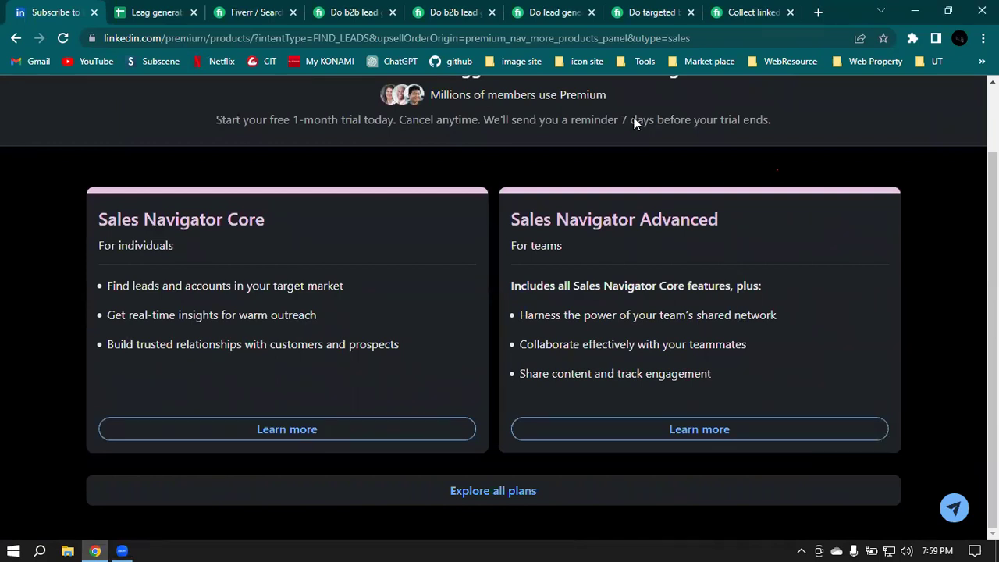
# Step: Show all plans: Career, Business, Sales Navigator Core and Recruiter Lite, closing the specialist chat
pyautogui.click(494, 491)
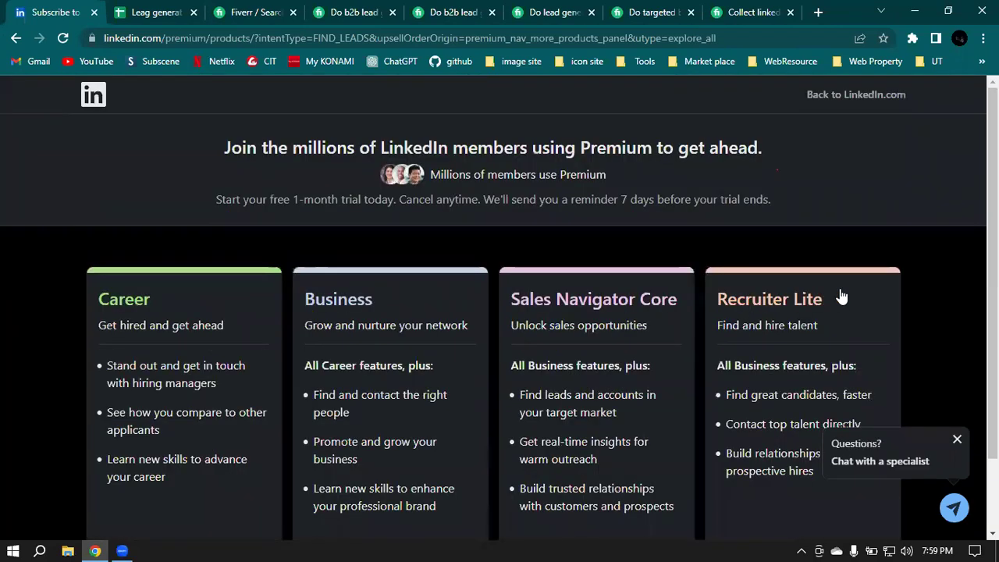
pyautogui.scroll(-1, 127, 234)
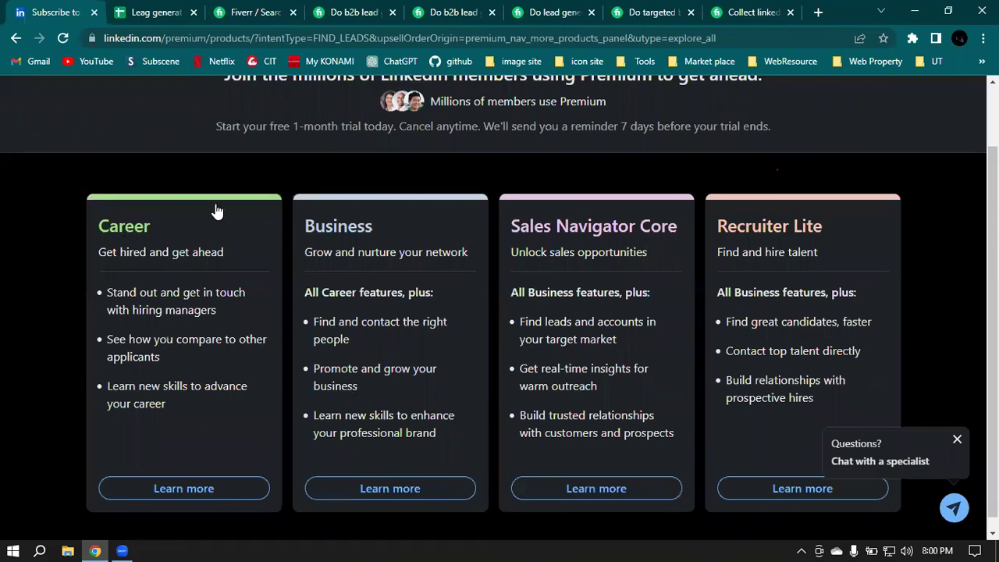
pyautogui.scroll(-1, 194, 180)
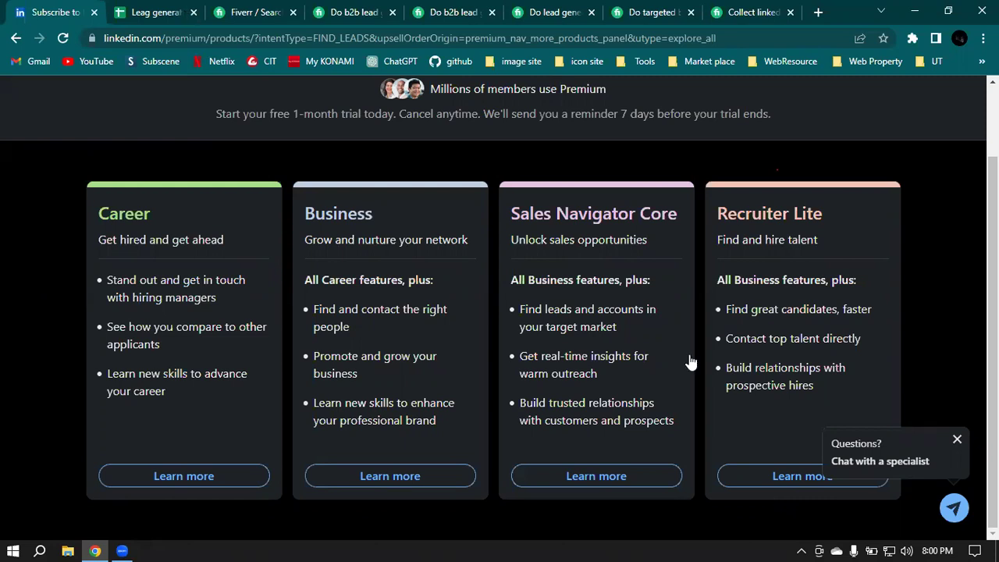
pyautogui.click(957, 440)
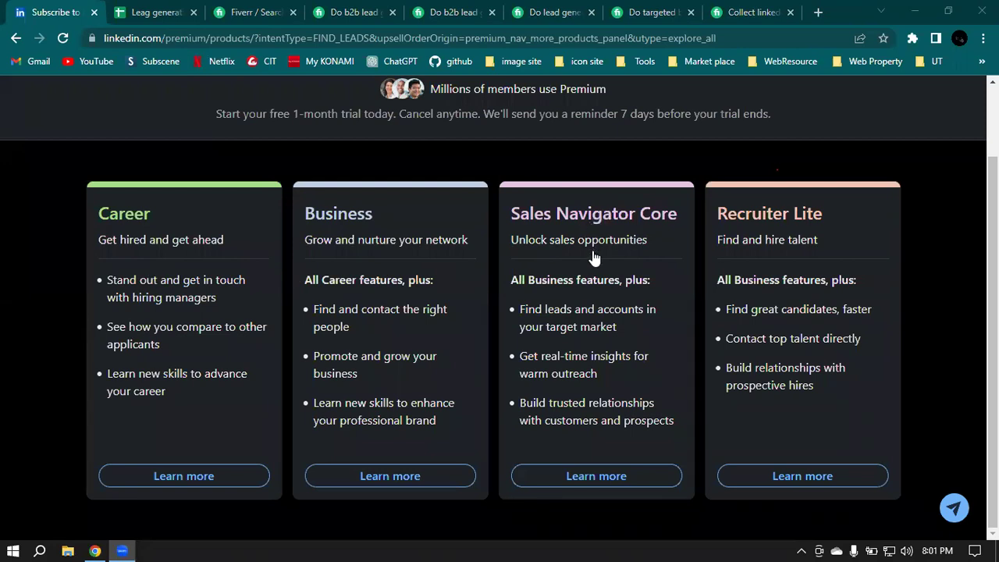
# Step: Open Sales Navigator Core's 'Learn more' page and scroll to its BDT4,409.00 monthly pricing
pyautogui.click(606, 483)
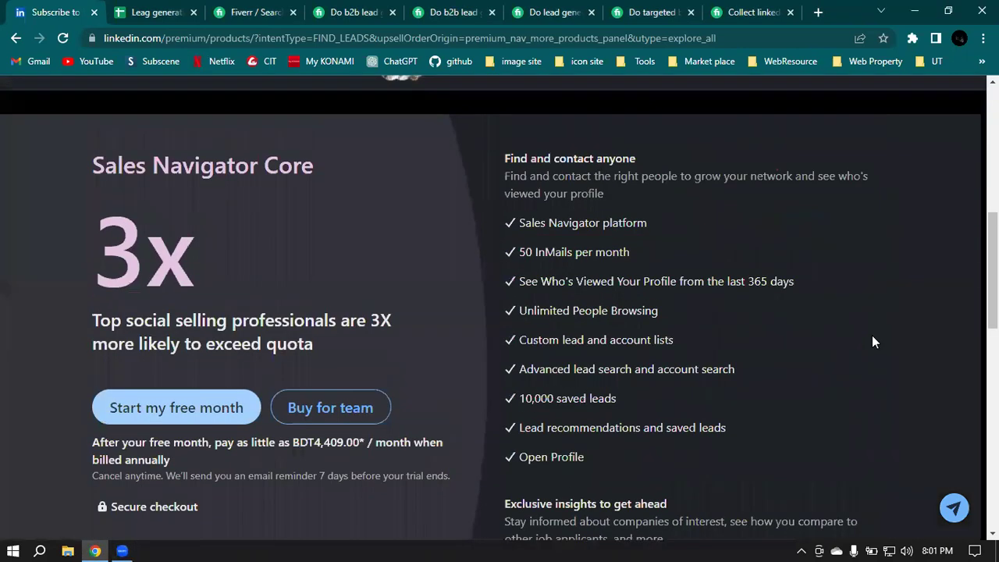
pyautogui.scroll(-1, 374, 296)
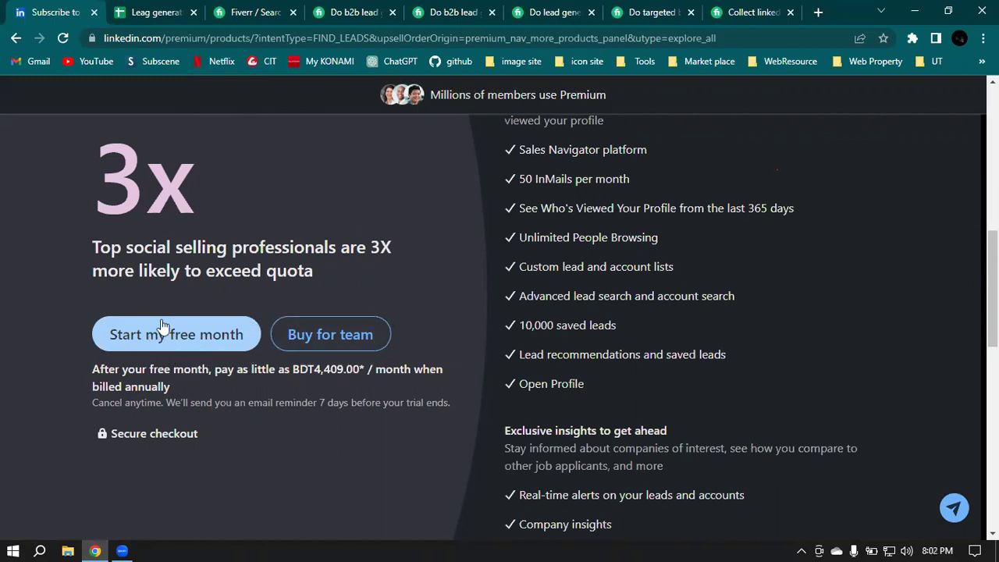
pyautogui.moveTo(93, 403); pyautogui.dragTo(165, 405)
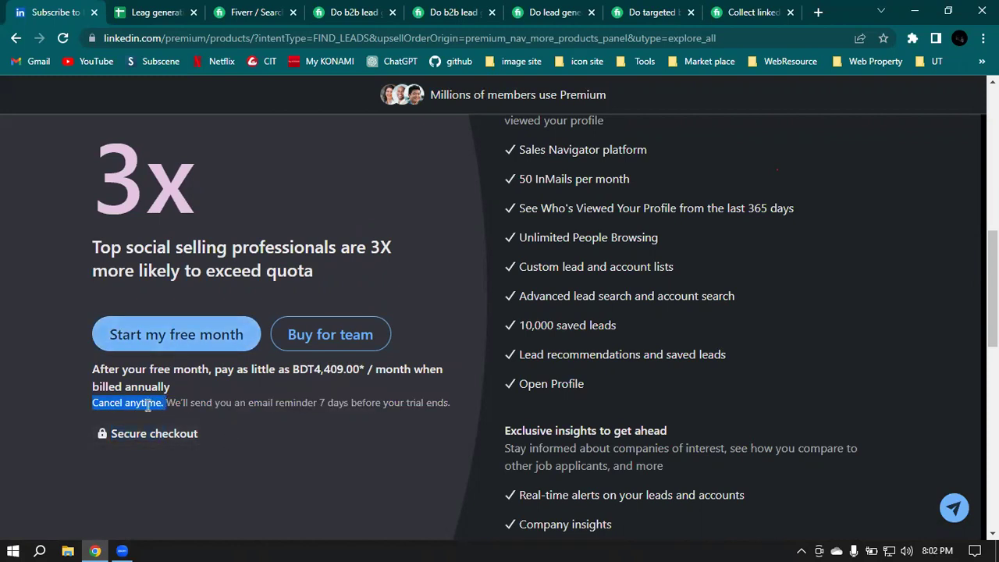
pyautogui.click(158, 403)
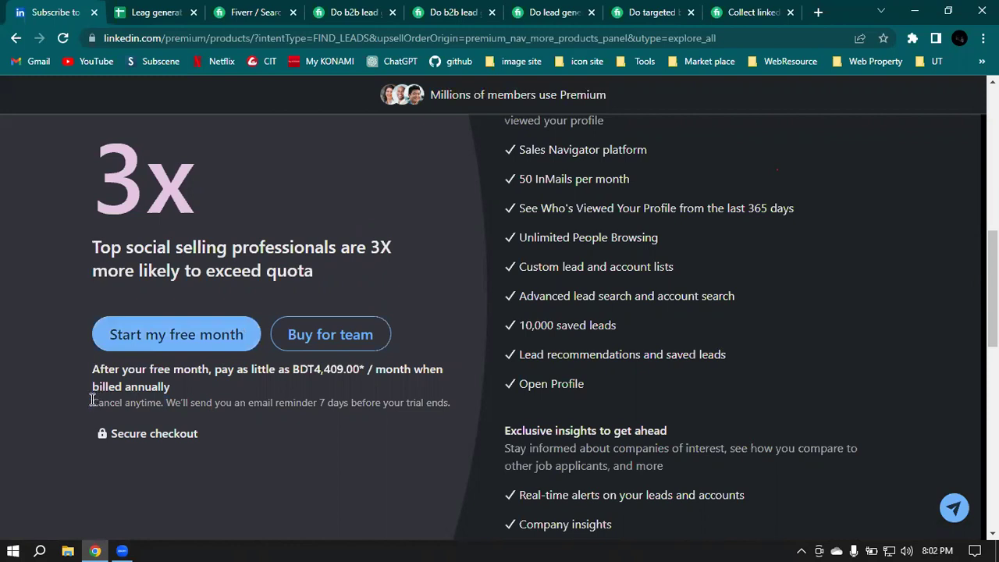
pyautogui.moveTo(92, 402); pyautogui.dragTo(445, 409)
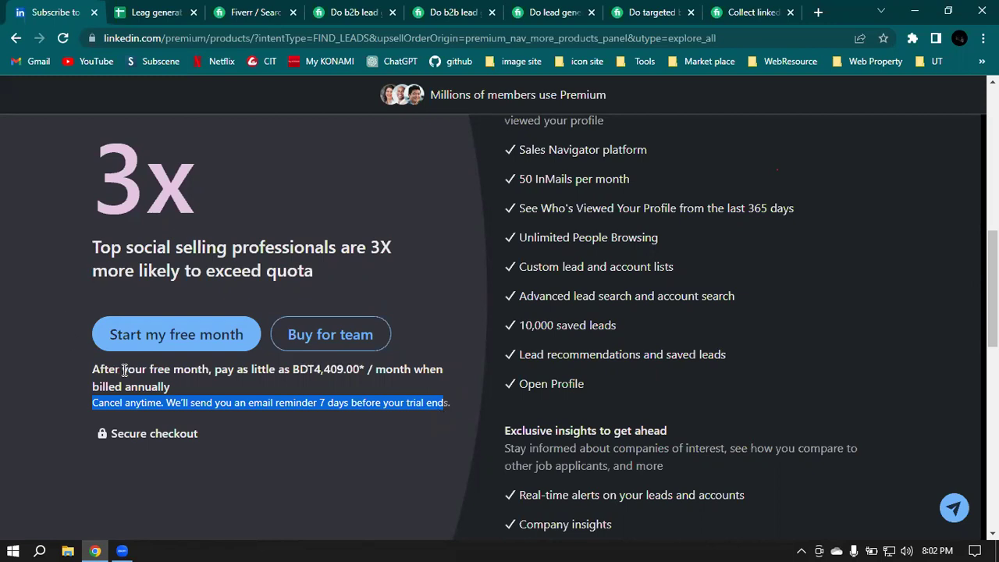
pyautogui.click(94, 370)
pyautogui.moveTo(91, 371); pyautogui.dragTo(174, 382)
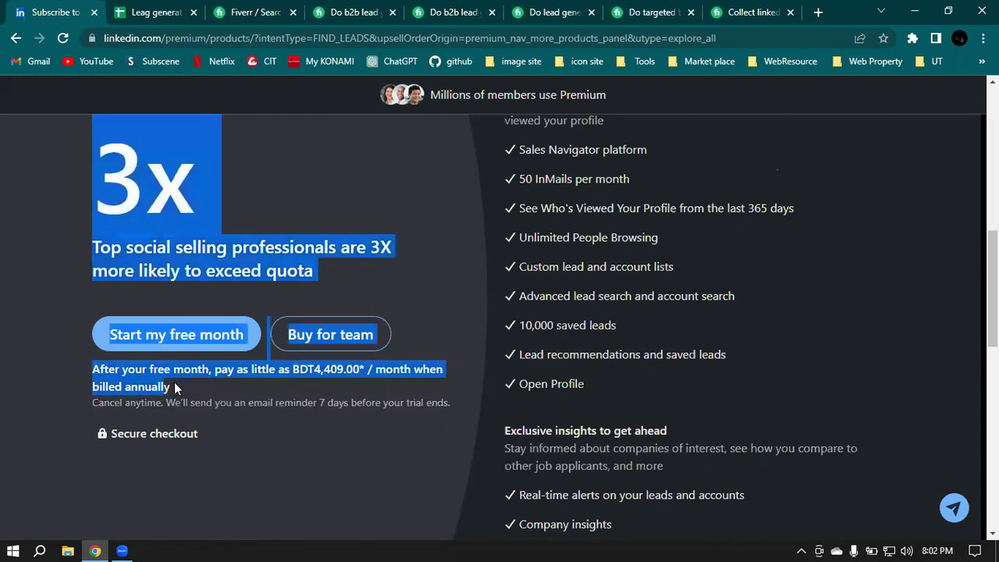
pyautogui.click(226, 371)
pyautogui.moveTo(292, 370); pyautogui.dragTo(370, 372)
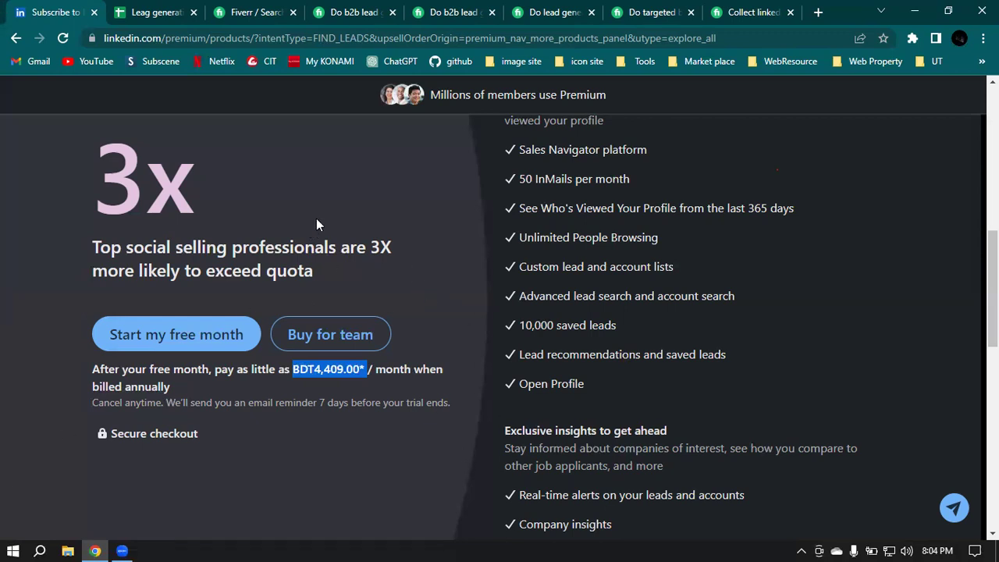
# Step: Close the six leftover Fiverr search and lead generation gig tabs
pyautogui.click(294, 12)
pyautogui.click(294, 12)
pyautogui.click(293, 13)
pyautogui.click(294, 13)
pyautogui.click(294, 12)
pyautogui.click(294, 13)
# Step: View the Sales Navigator Advanced team offer and switch its billing to Monthly
pyautogui.click(334, 335)
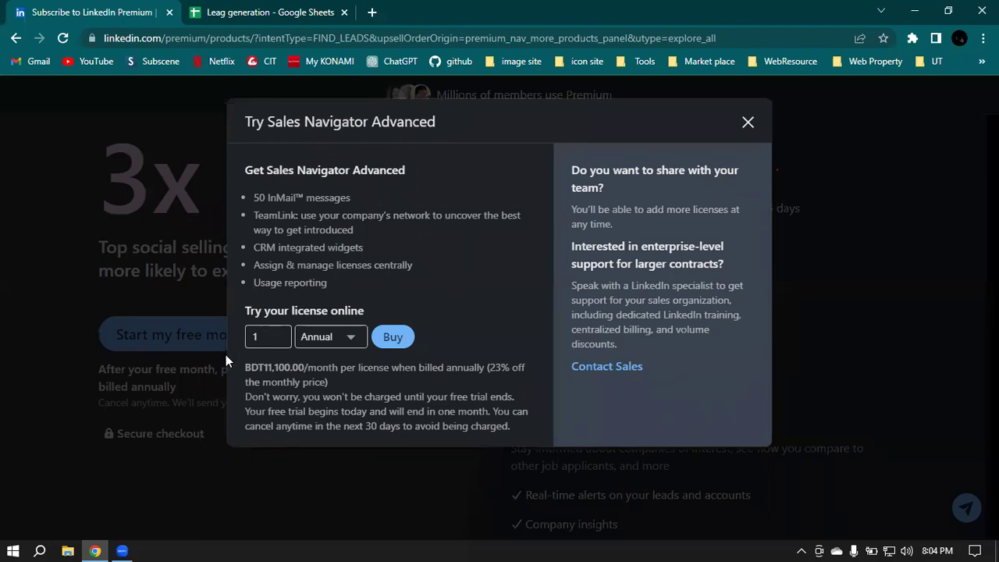
pyautogui.click(333, 338)
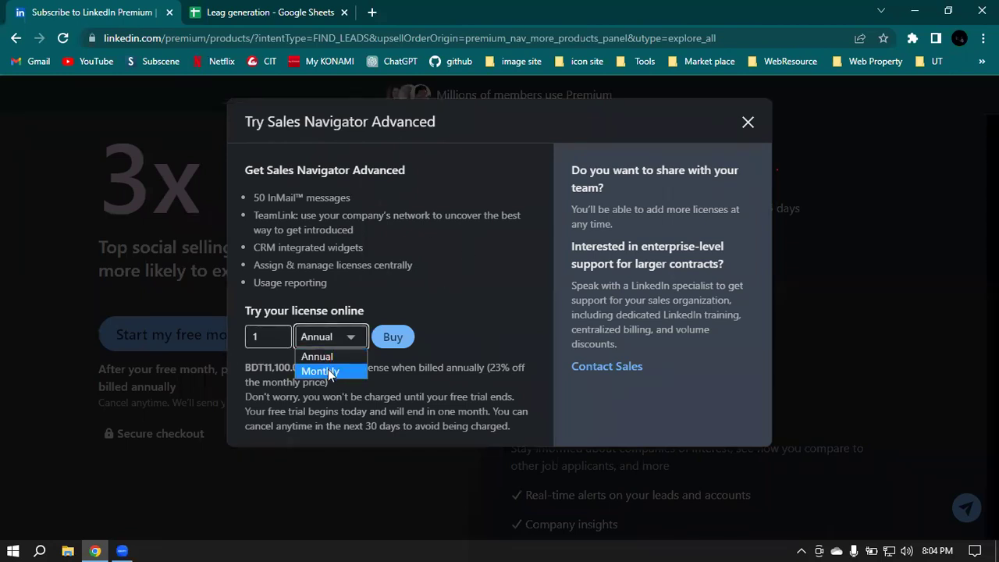
pyautogui.click(444, 295)
pyautogui.moveTo(267, 367); pyautogui.dragTo(291, 368)
pyautogui.click(336, 334)
pyautogui.click(320, 369)
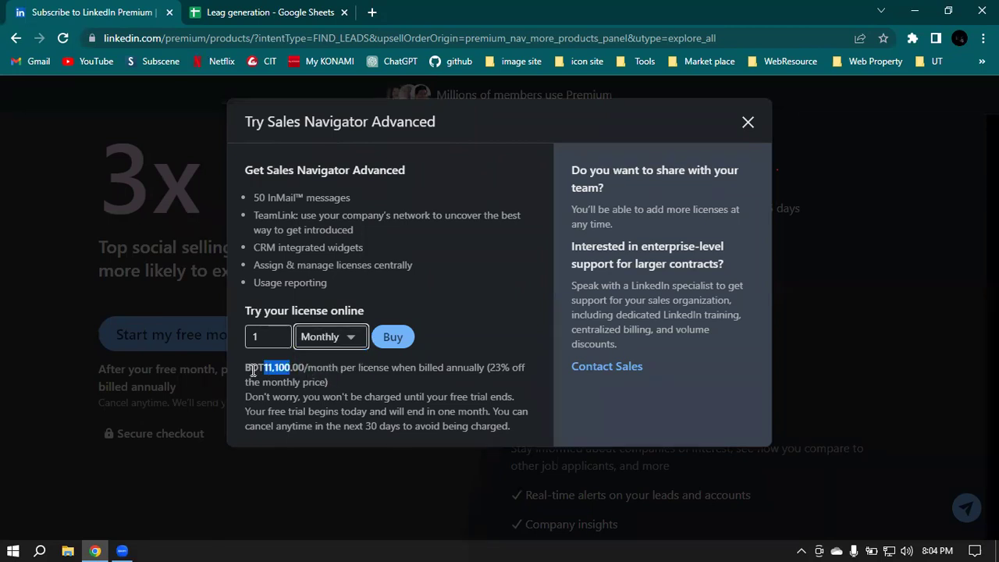
pyautogui.click(469, 329)
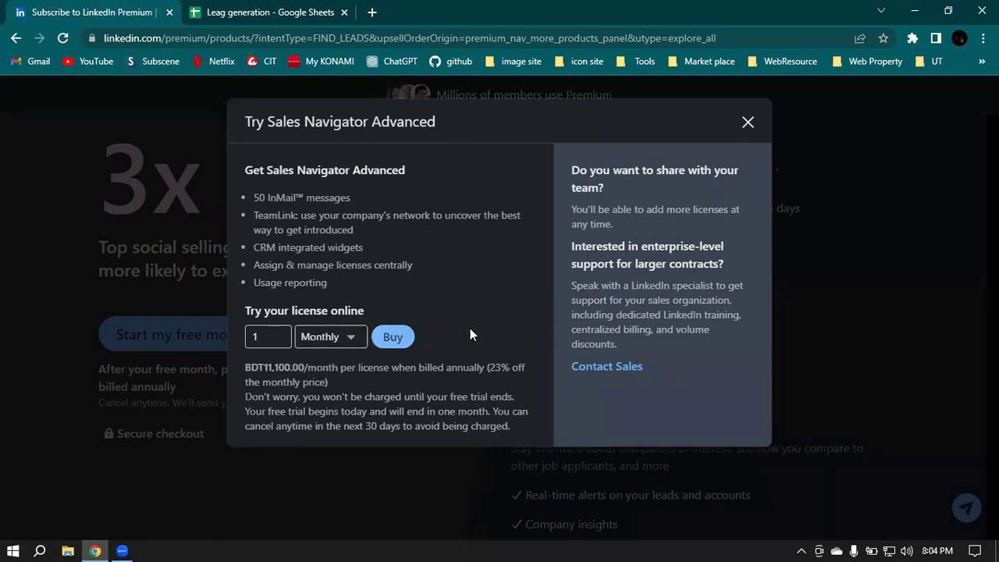
# Step: Try 2 licences, reset to 1, note the 11,100.00 monthly price, and close the offer
pyautogui.click(279, 342)
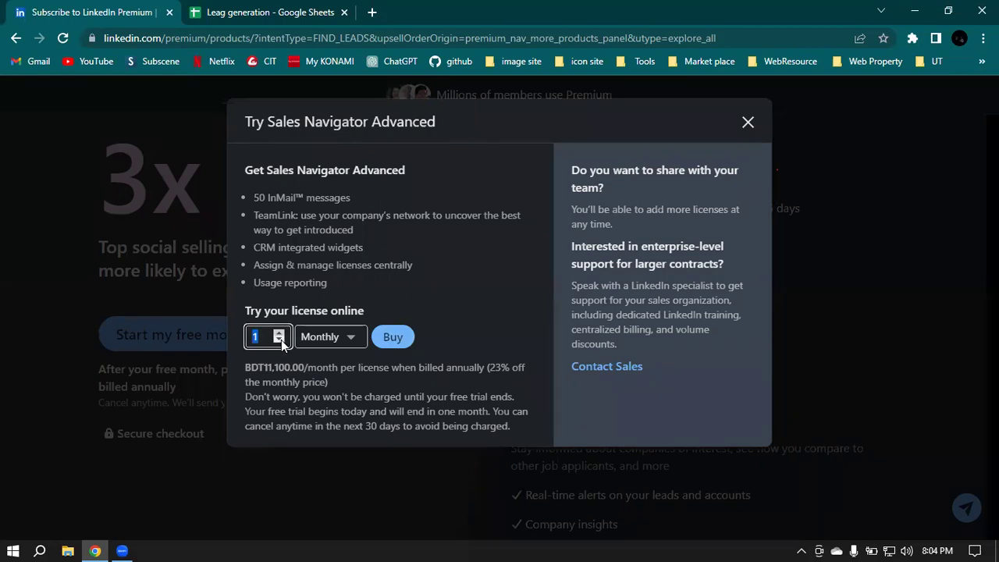
pyautogui.click(266, 337)
pyautogui.write('2')
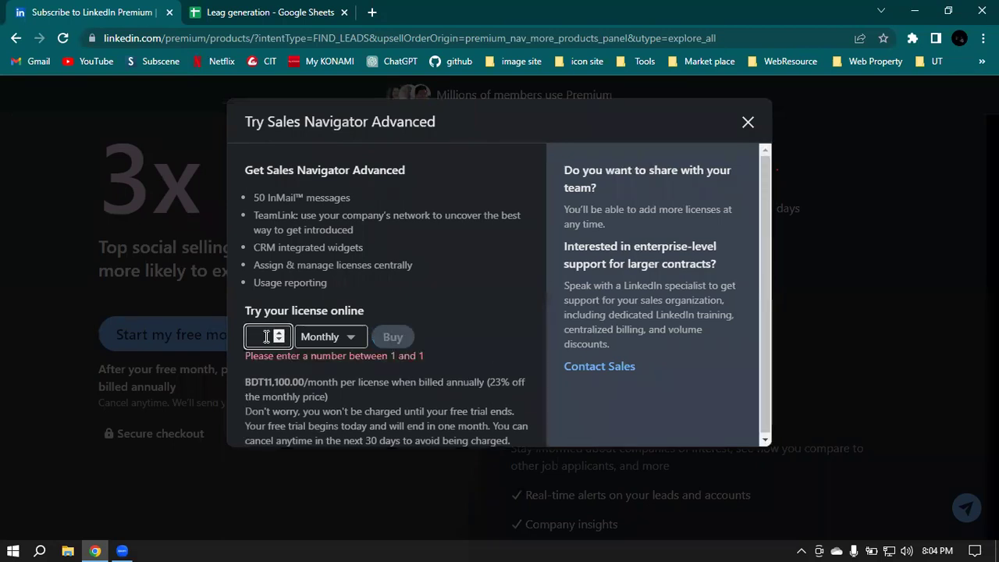
pyautogui.click(469, 328)
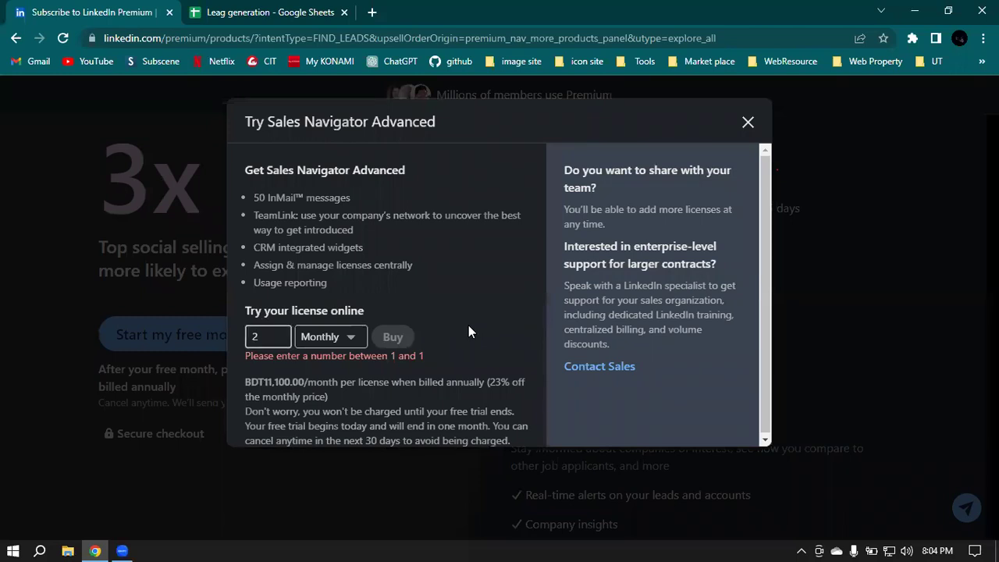
pyautogui.click(279, 338)
pyautogui.click(278, 336)
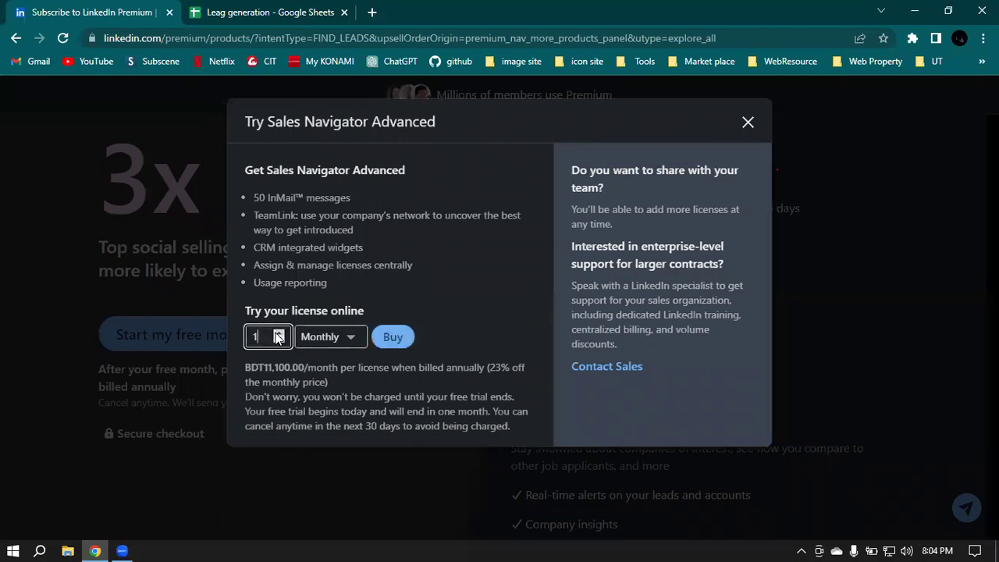
pyautogui.moveTo(263, 367); pyautogui.dragTo(454, 380)
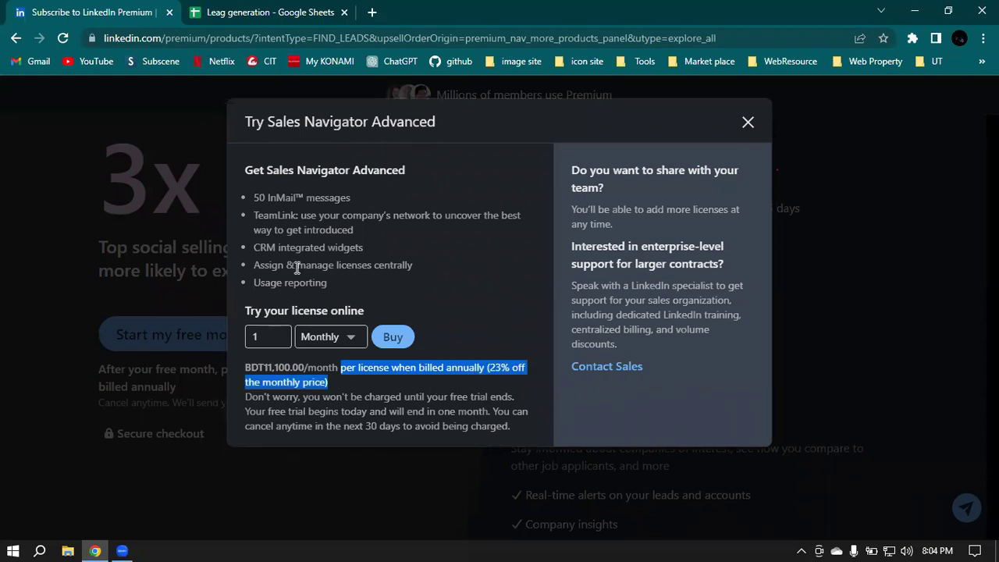
pyautogui.click(484, 270)
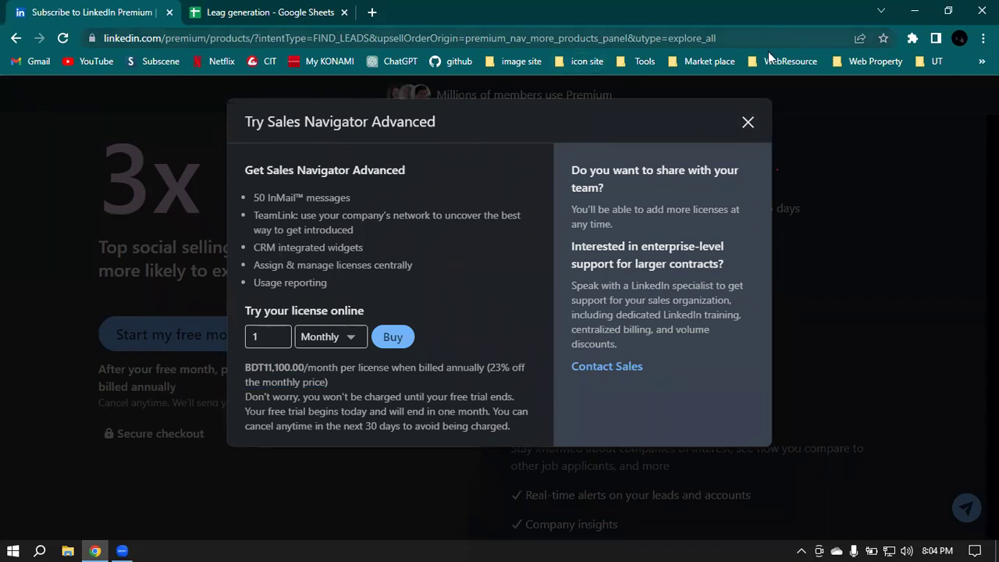
pyautogui.click(748, 125)
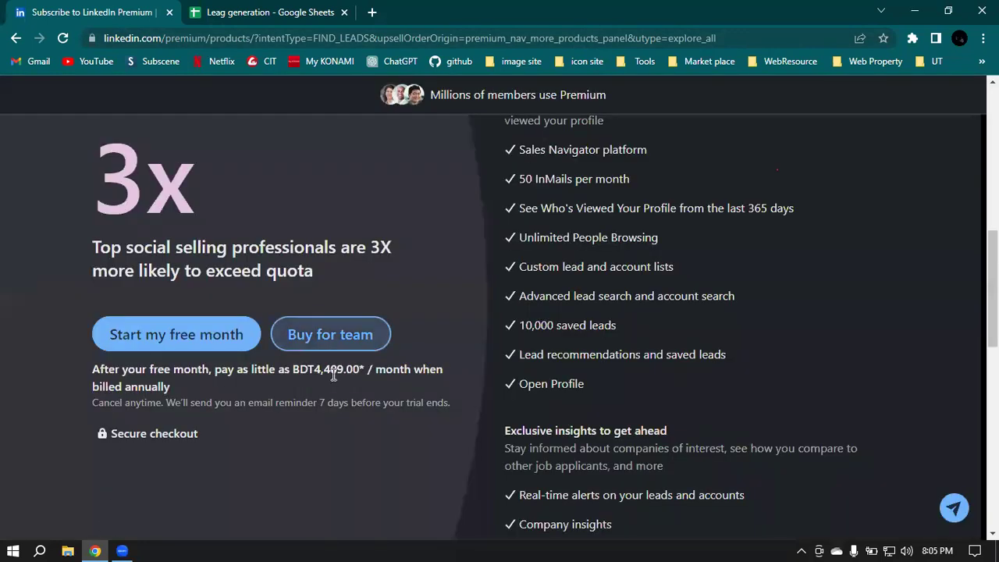
# Step: Open a new tab and go to apollo.io
pyautogui.click(176, 335)
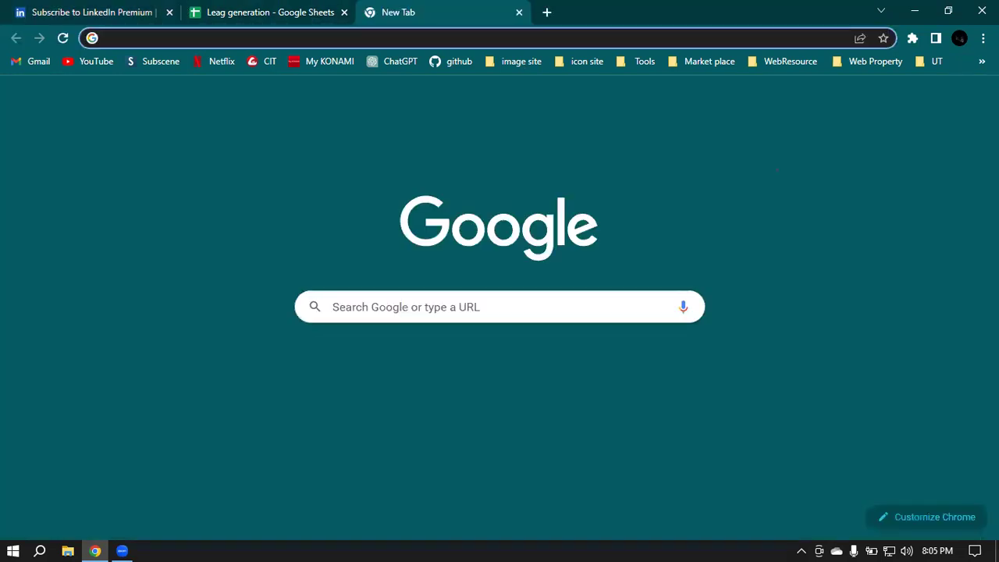
pyautogui.write('apl')
pyautogui.press('BackSpace')
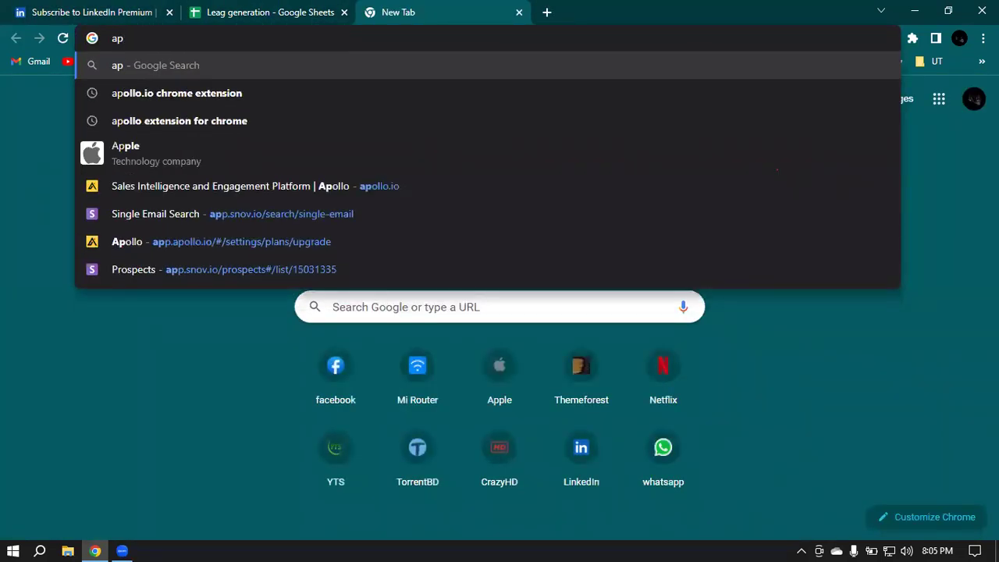
pyautogui.press('BackSpace')
pyautogui.write('p')
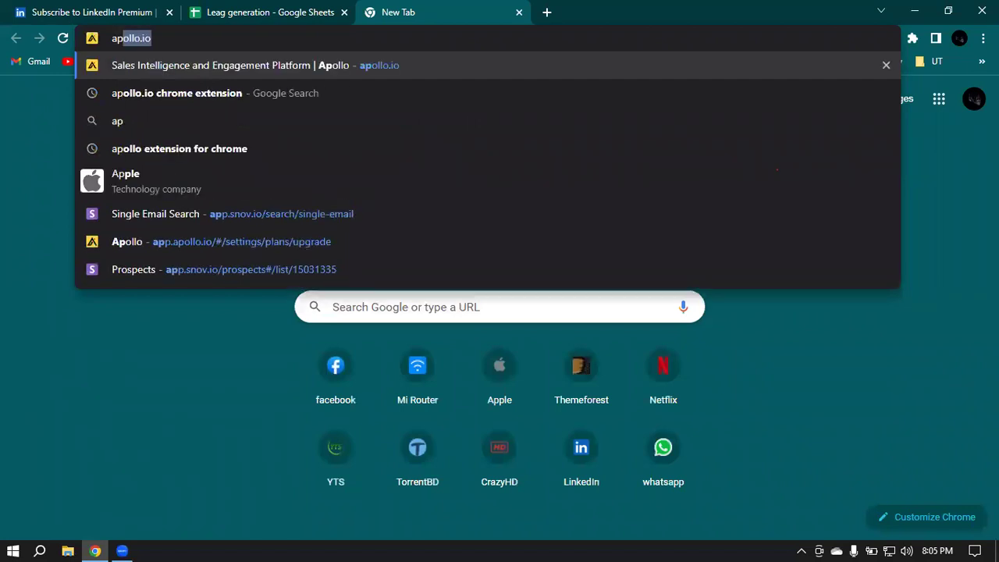
pyautogui.press('Return')
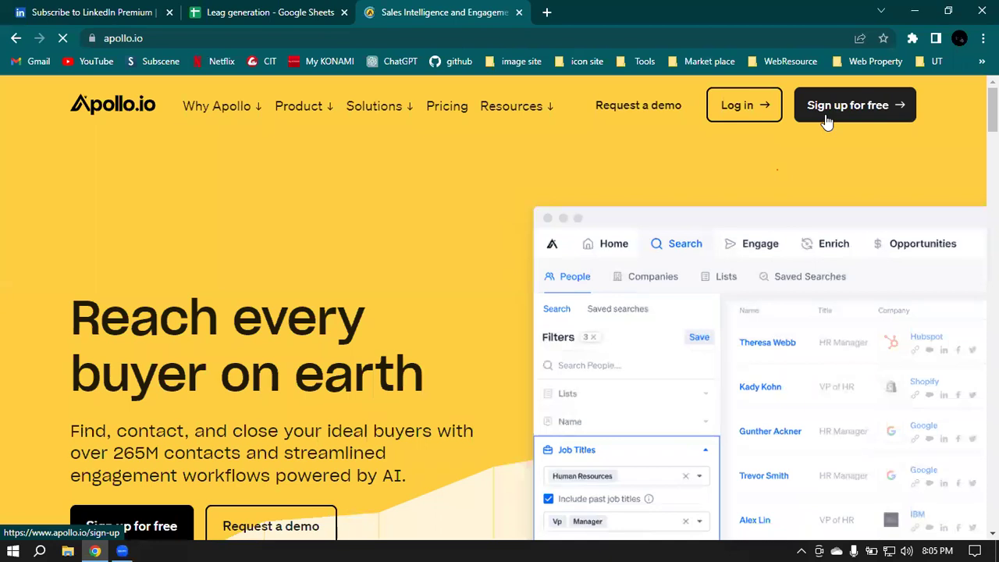
# Step: Log in to Apollo.io, glance at the notifications, and head to the plan upgrade page
pyautogui.click(751, 114)
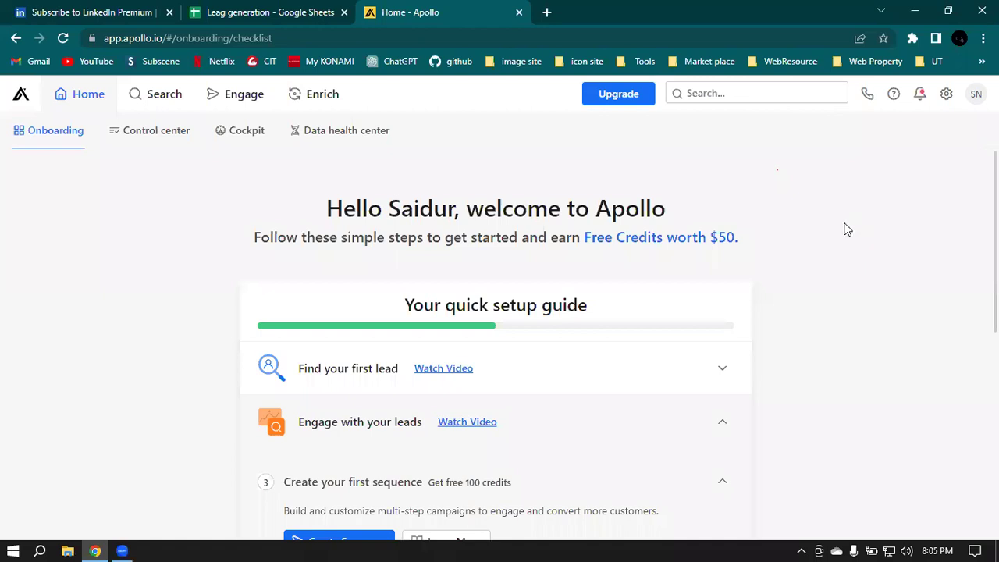
pyautogui.click(919, 100)
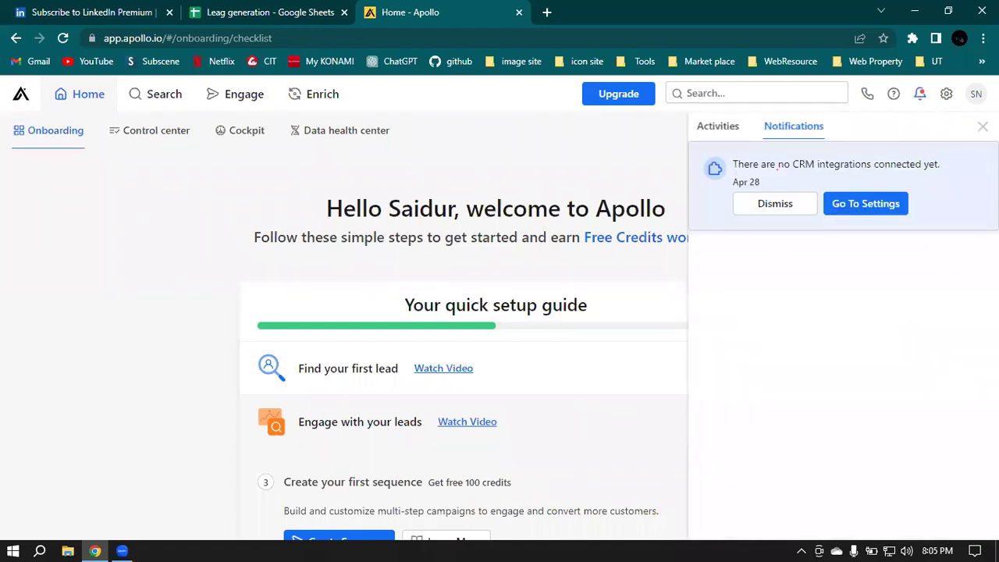
pyautogui.press('Escape')
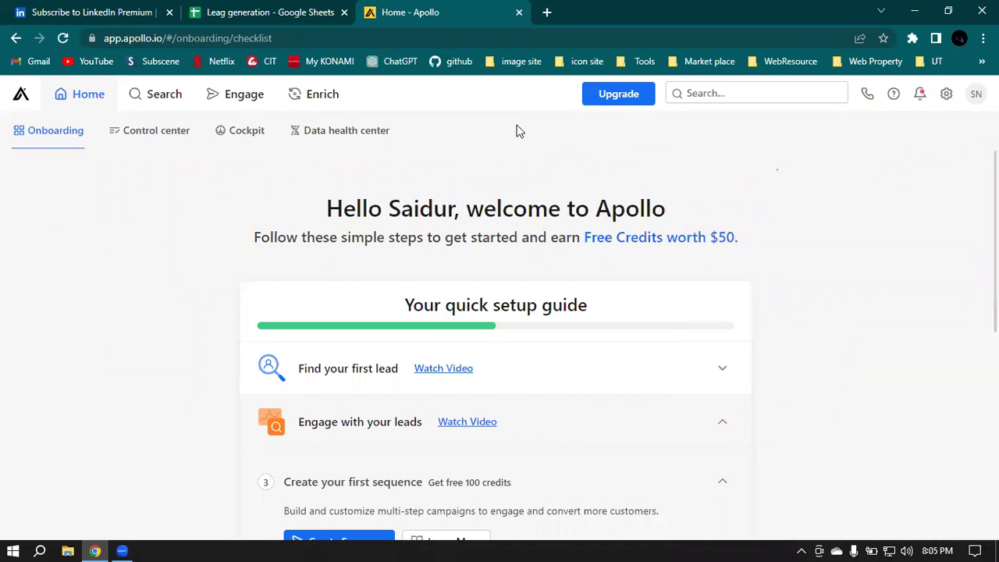
pyautogui.click(605, 94)
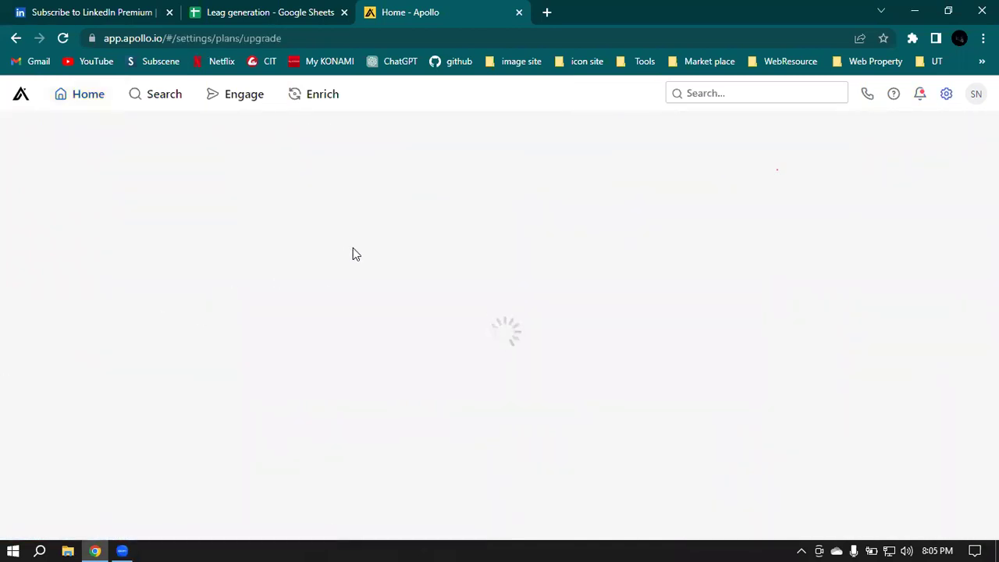
# Step: Browse Apollo's plans, try the Custom plan, and close the sales chat it opens
pyautogui.scroll(-2, 862, 176)
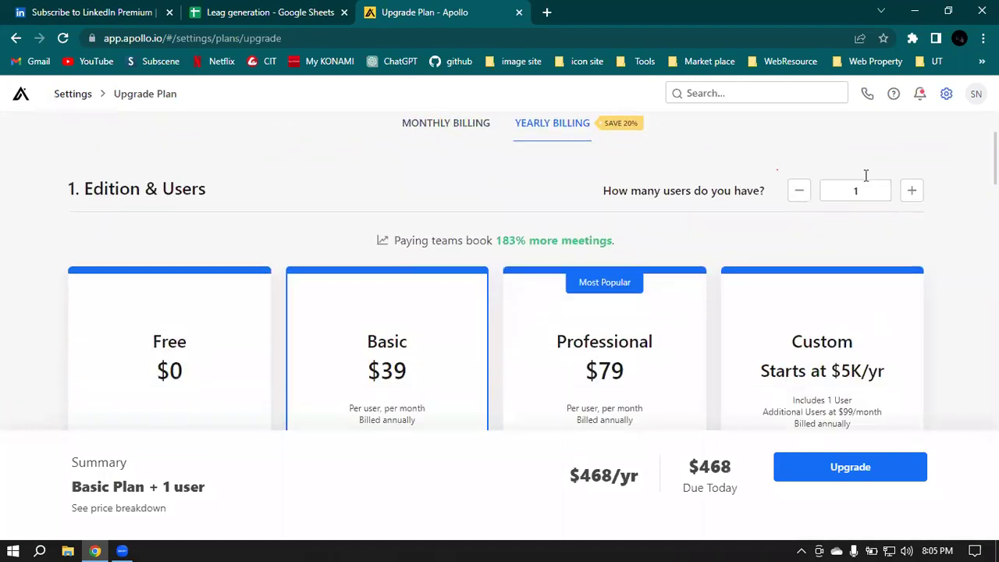
pyautogui.scroll(-2, 868, 178)
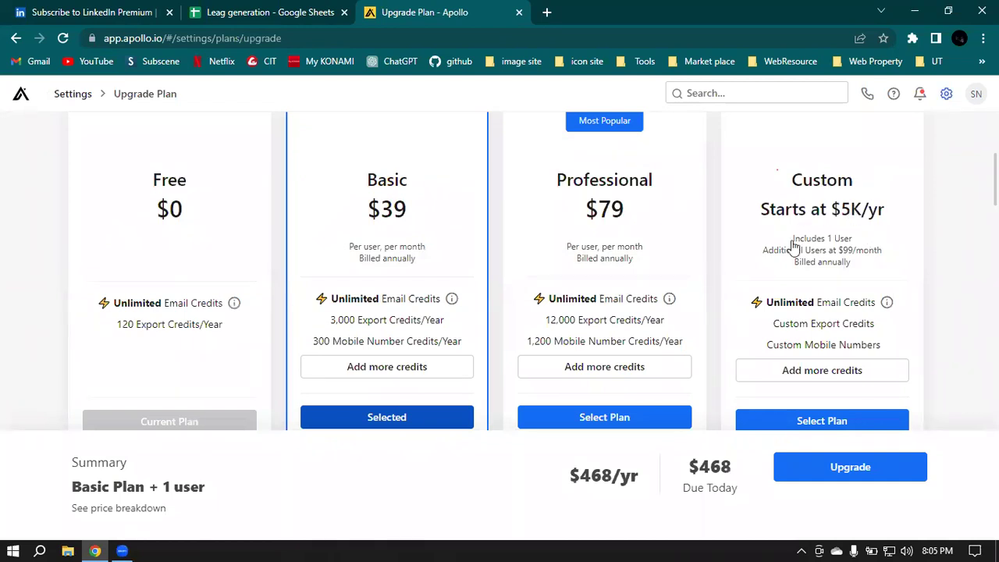
pyautogui.scroll(-2, 800, 201)
pyautogui.scroll(3, 804, 191)
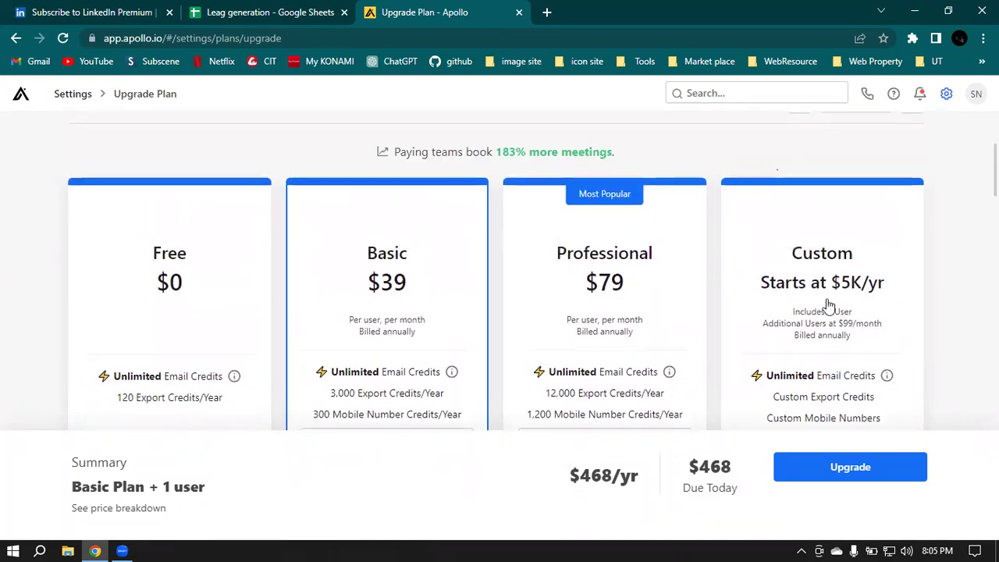
pyautogui.scroll(-2, 796, 191)
pyautogui.click(824, 352)
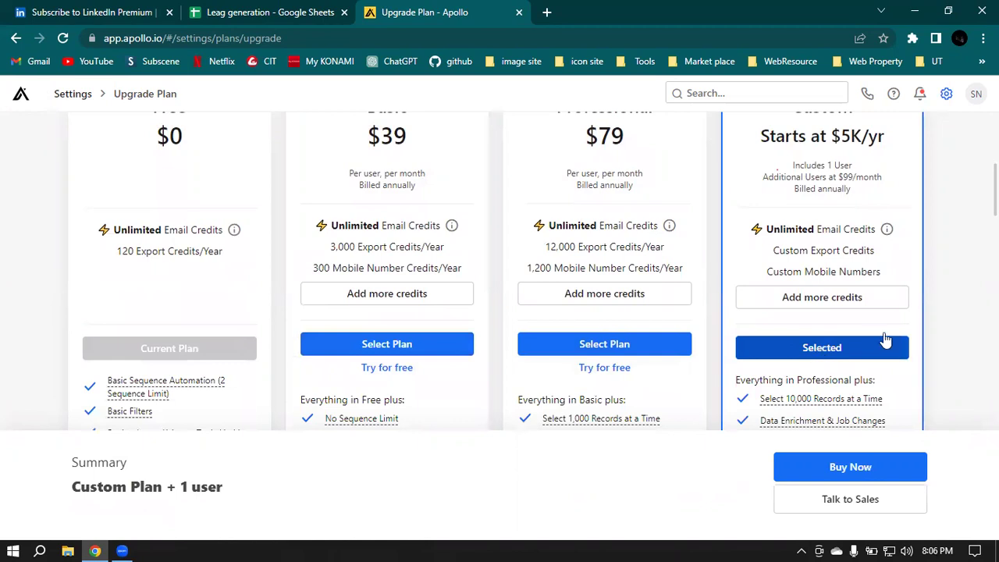
pyautogui.scroll(-1, 803, 346)
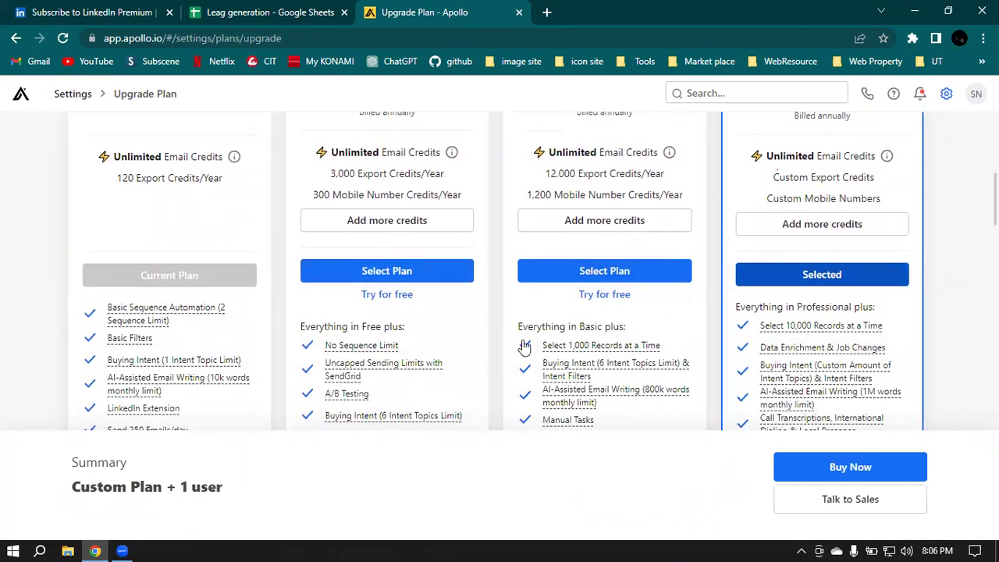
pyautogui.scroll(-3, 671, 345)
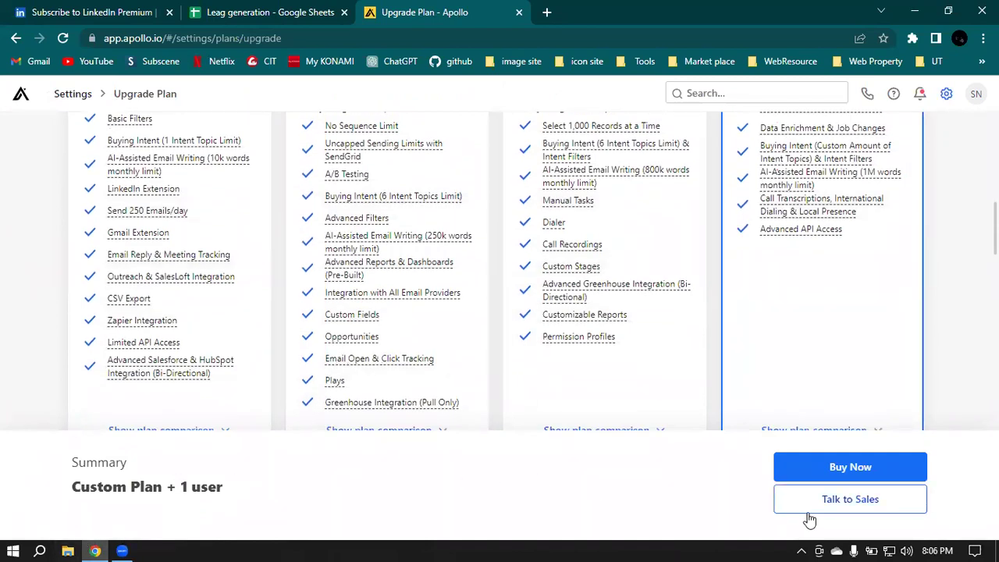
pyautogui.click(841, 471)
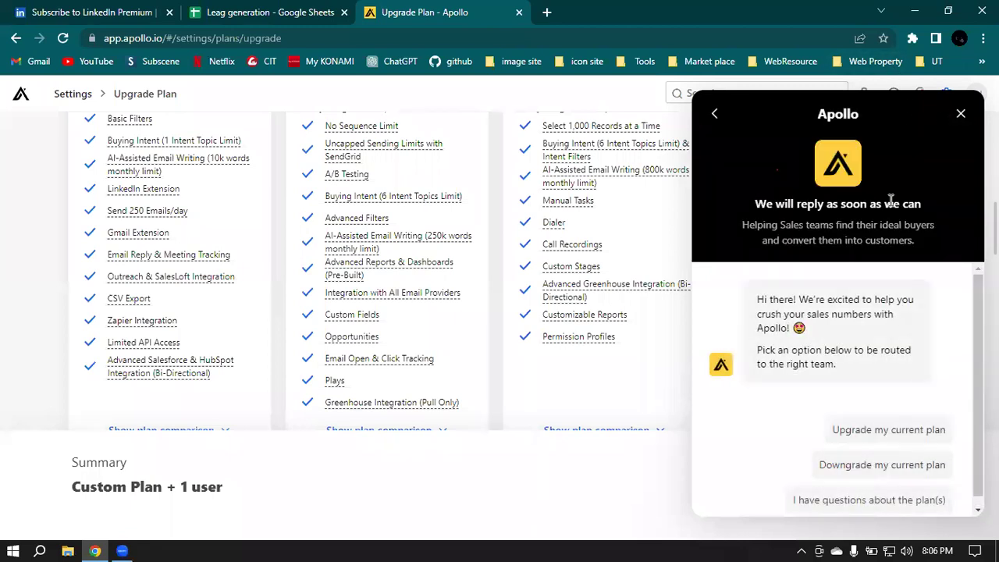
pyautogui.click(962, 116)
pyautogui.scroll(5, 750, 226)
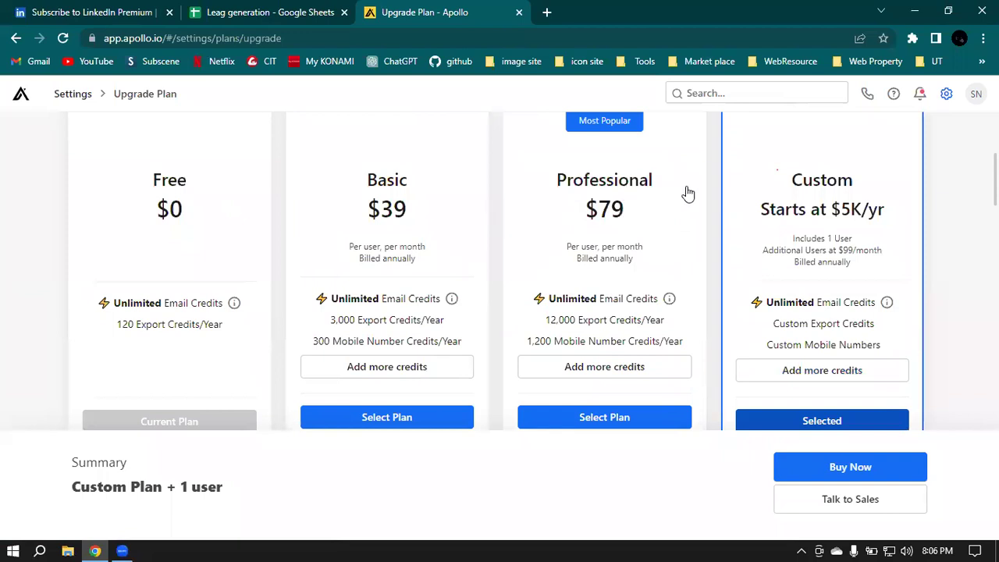
# Step: Select the Professional plan and check its $948 amount due today
pyautogui.click(605, 418)
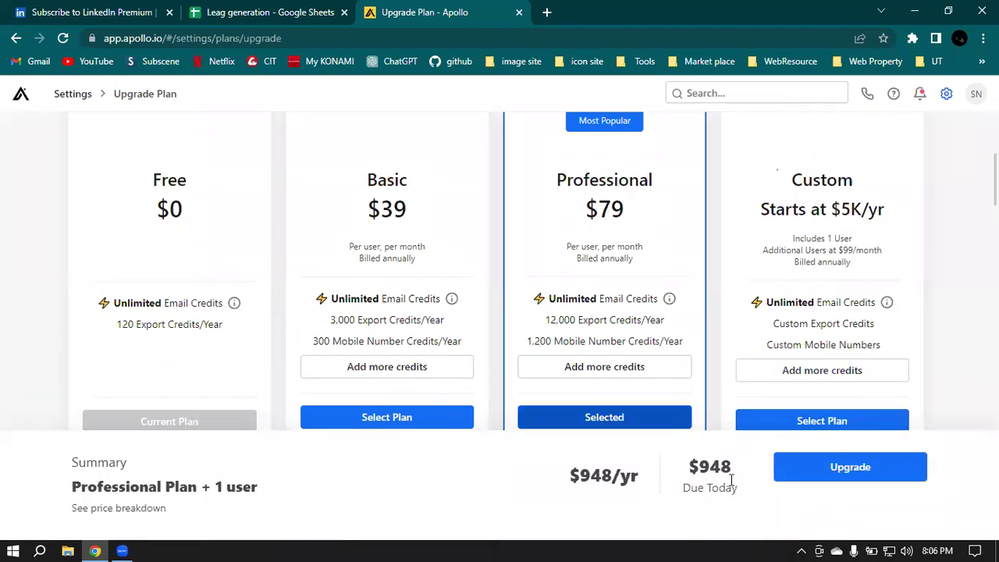
pyautogui.doubleClick(711, 472)
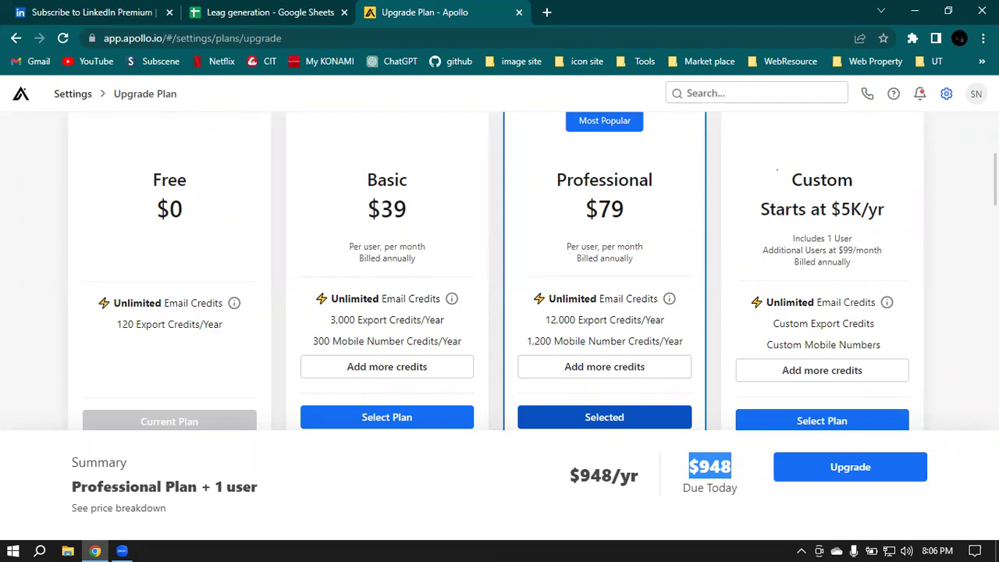
pyautogui.click(972, 303)
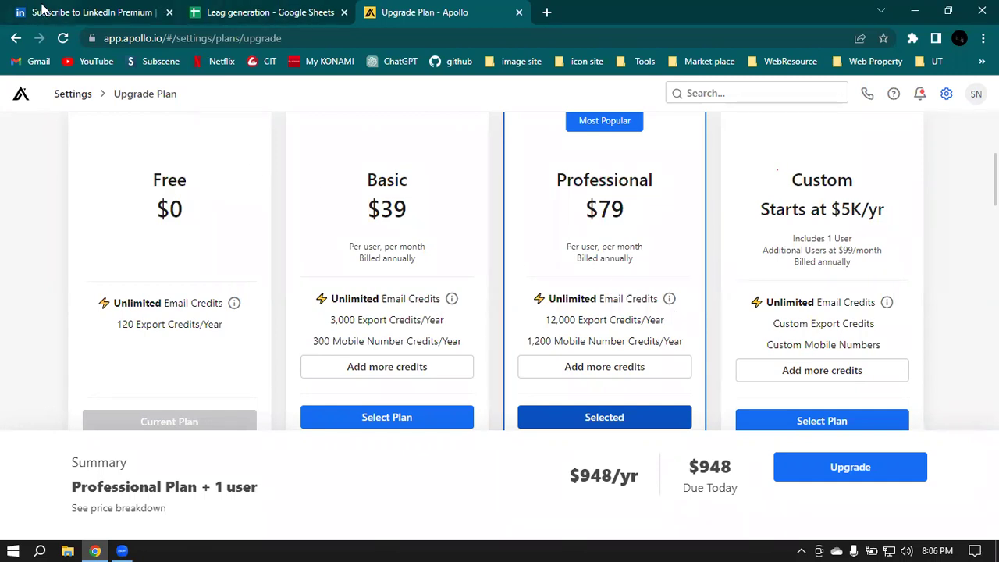
pyautogui.scroll(4, 566, 360)
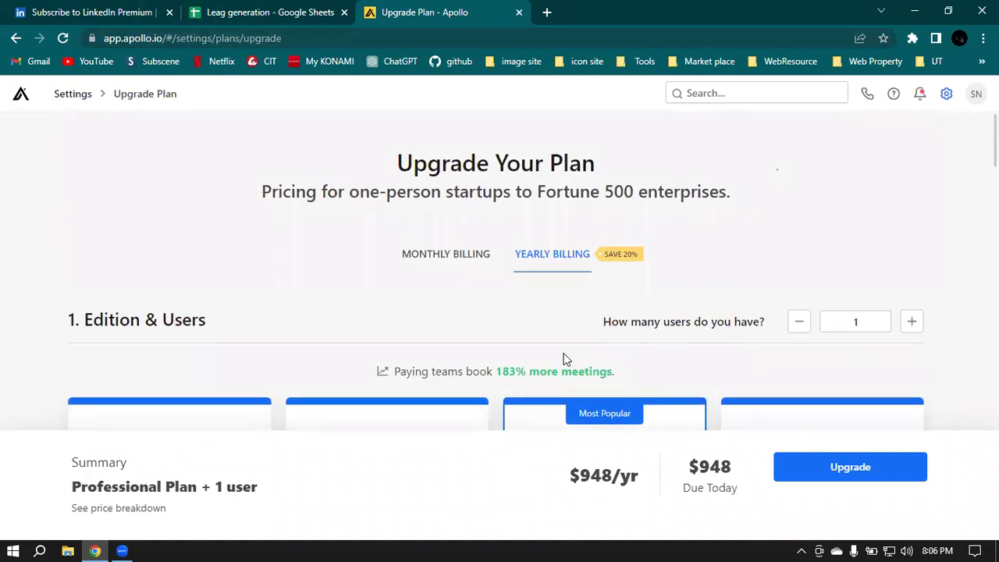
pyautogui.scroll(-2, 631, 145)
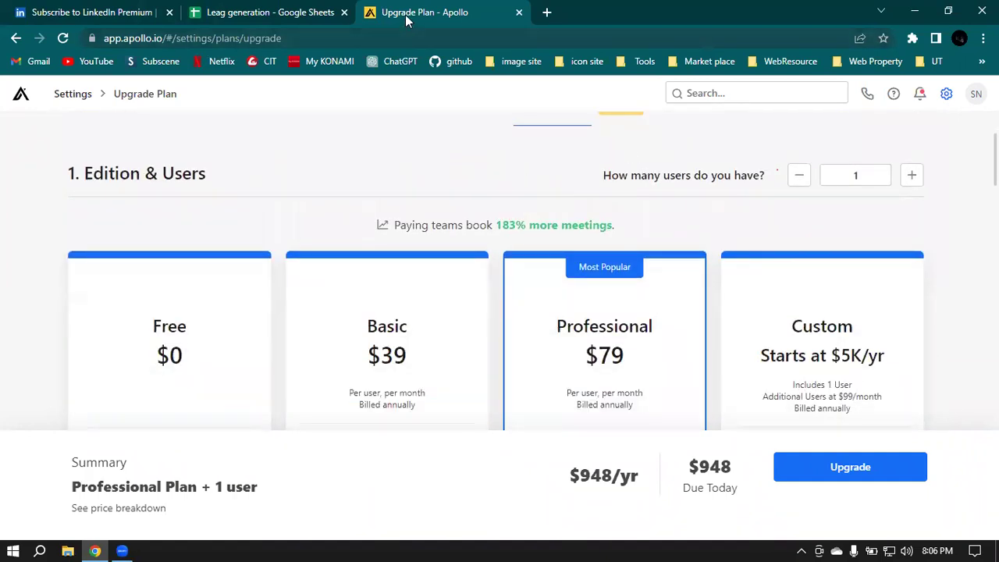
# Step: Step the LinkedIn Premium tab back to the feed and return to it
pyautogui.click(102, 11)
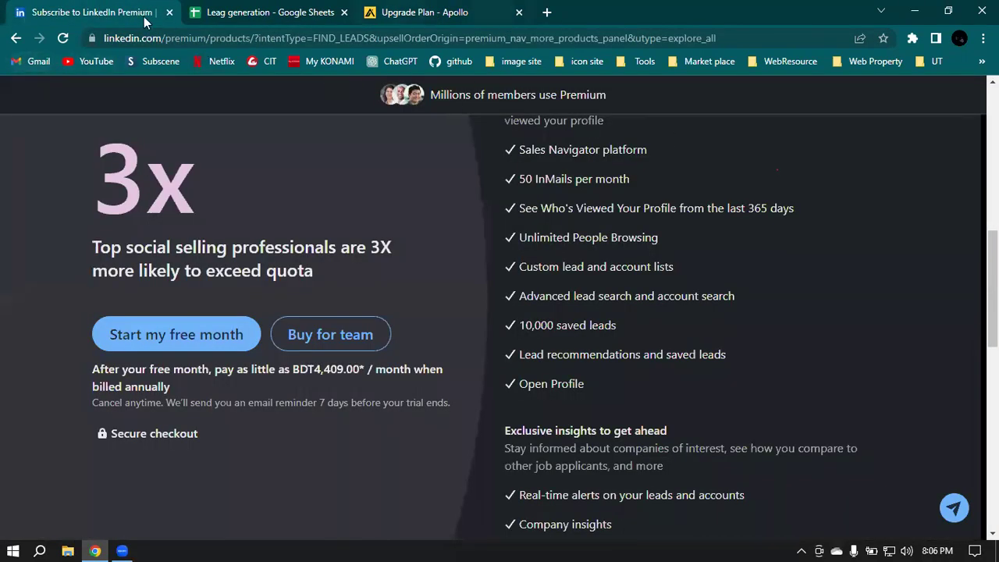
pyautogui.click(15, 37)
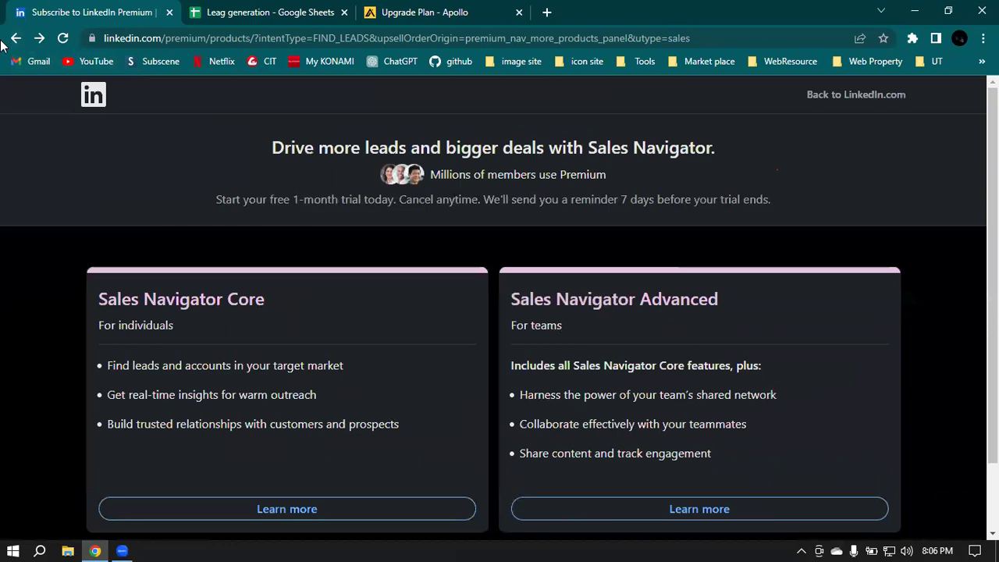
pyautogui.click(15, 37)
pyautogui.click(422, 14)
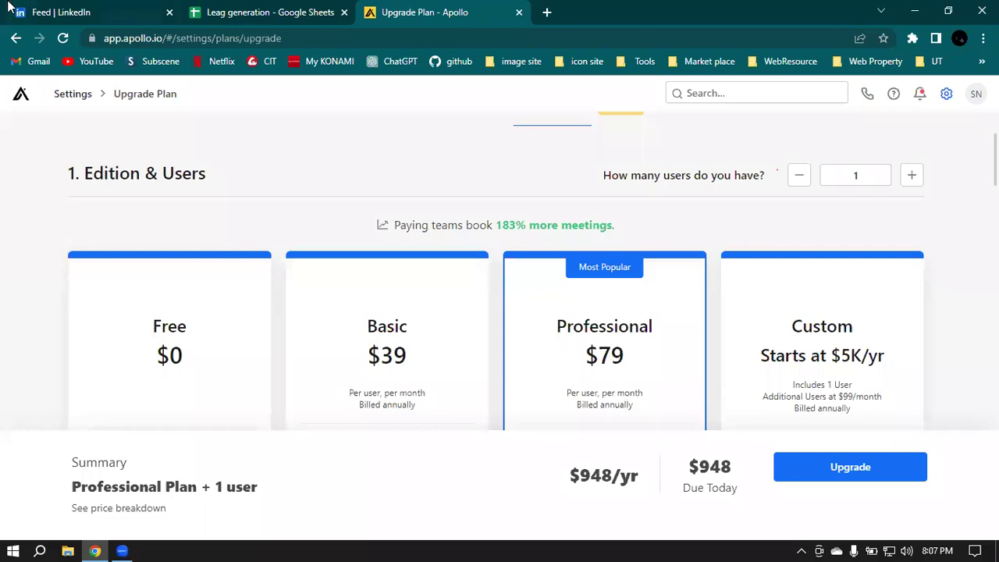
pyautogui.click(53, 11)
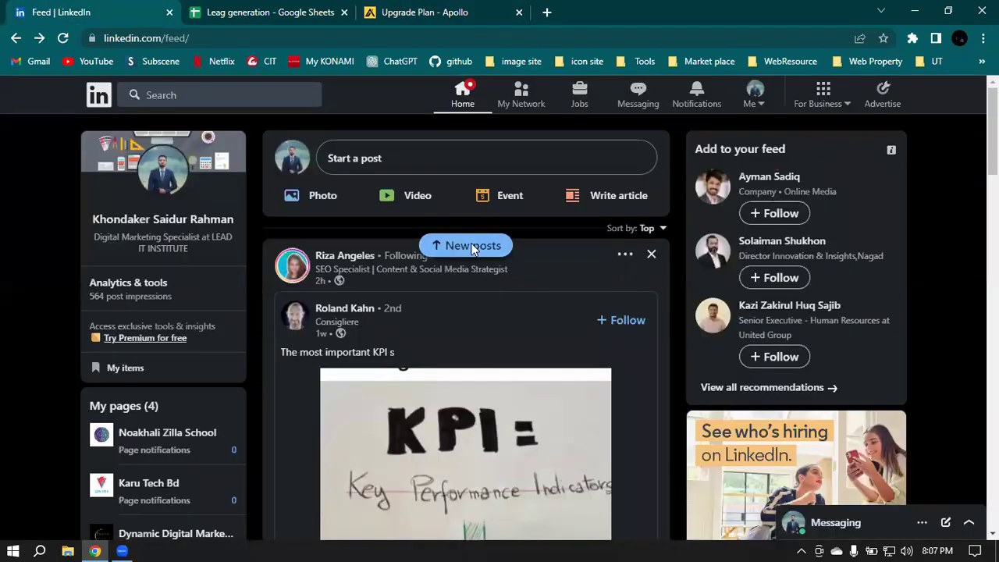
# Step: Load the new posts and refresh the LinkedIn home feed via the logo
pyautogui.click(467, 246)
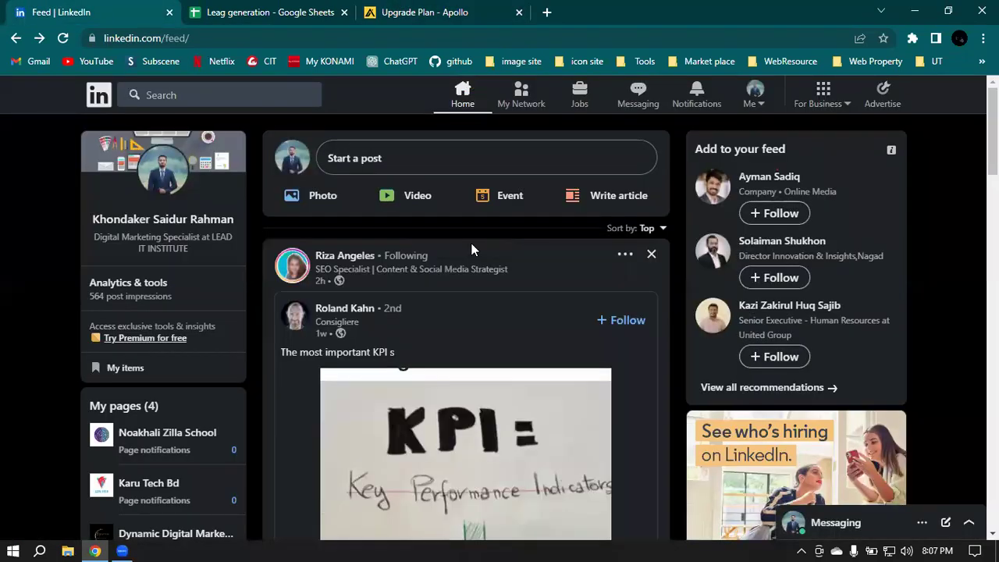
pyautogui.click(96, 100)
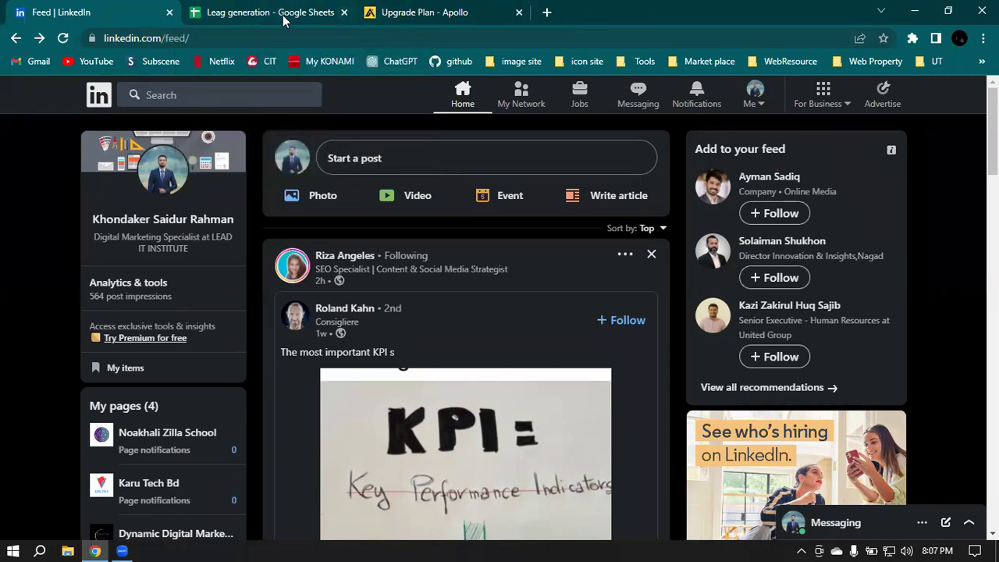
# Step: View the Leag generation sheet, close the Apollo Upgrade Plan tab, and return to LinkedIn
pyautogui.moveTo(284, 15); pyautogui.dragTo(461, 14)
pyautogui.click(343, 13)
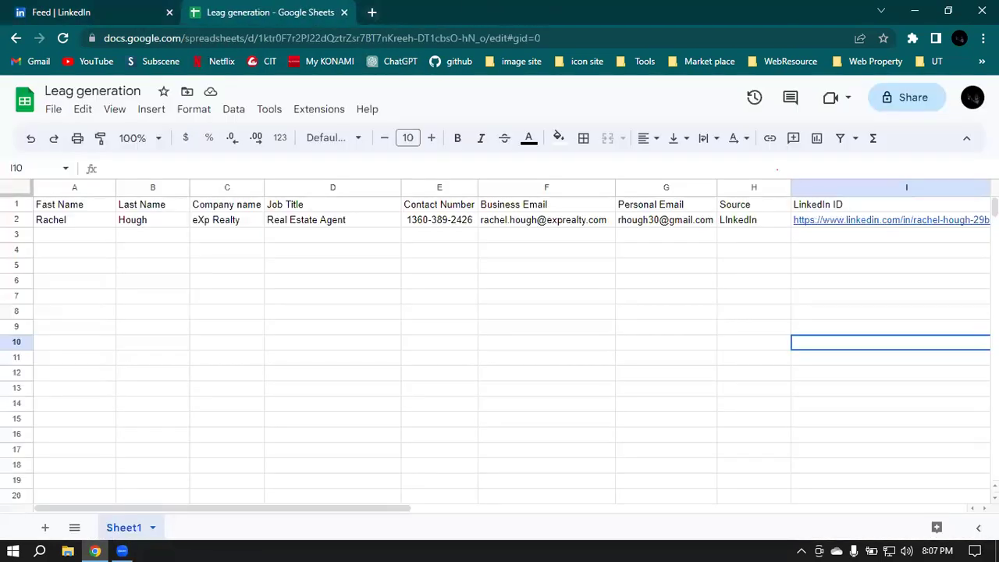
pyautogui.click(30, 10)
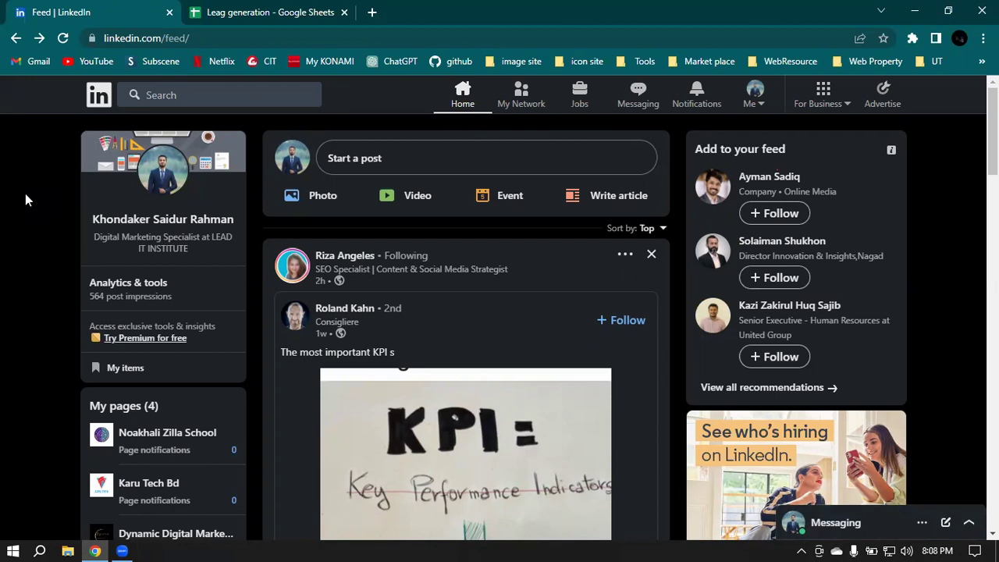
# Step: Search LinkedIn for CEO
pyautogui.click(180, 96)
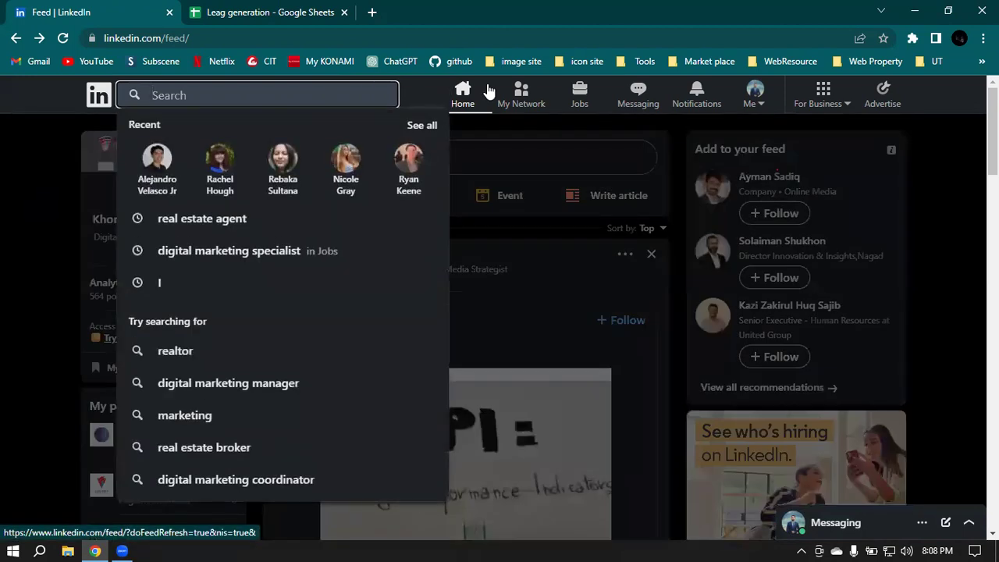
pyautogui.write('cEO')
pyautogui.press('Return')
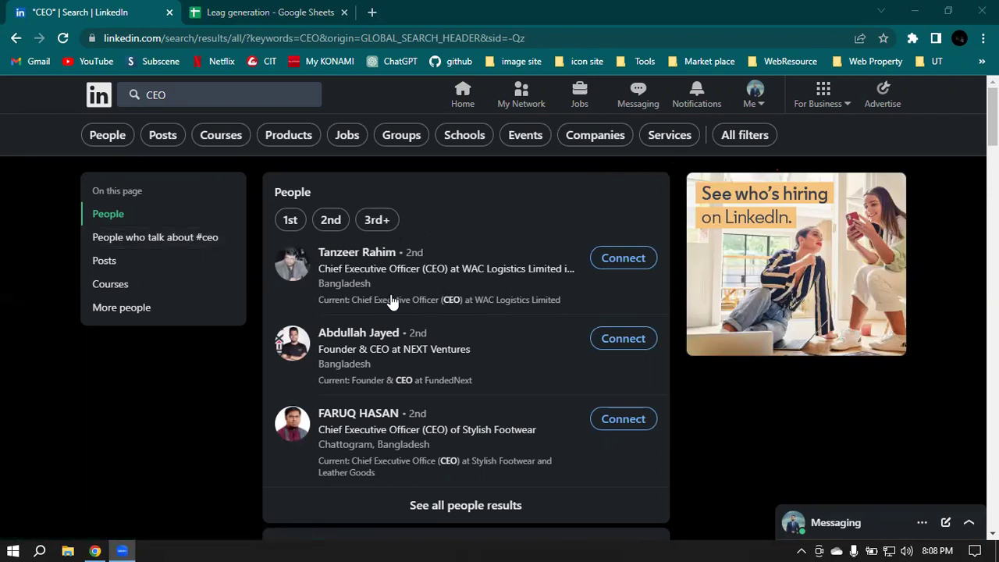
# Step: Look through All filters without applying any, then limit the results to People
pyautogui.click(734, 141)
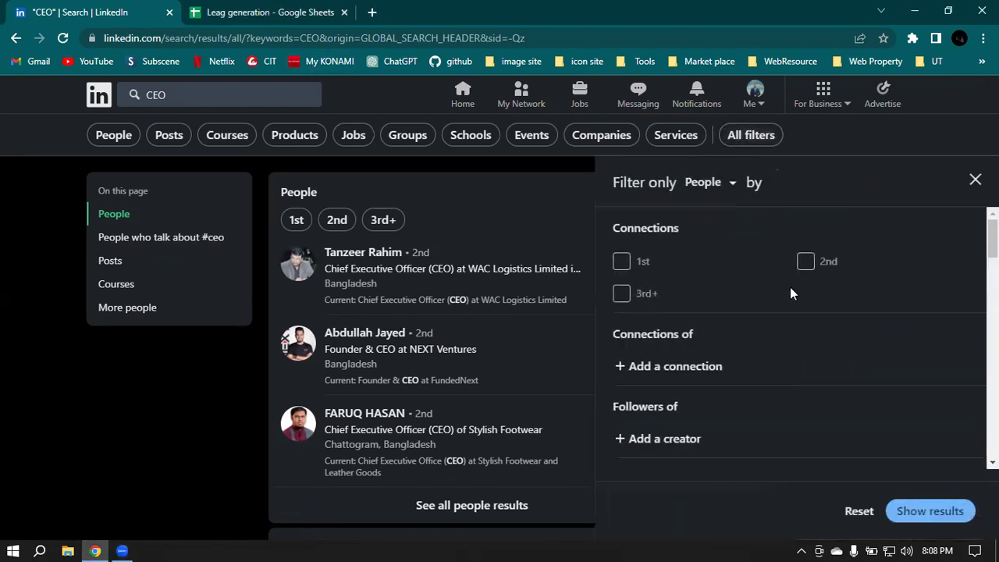
pyautogui.scroll(-10, 790, 286)
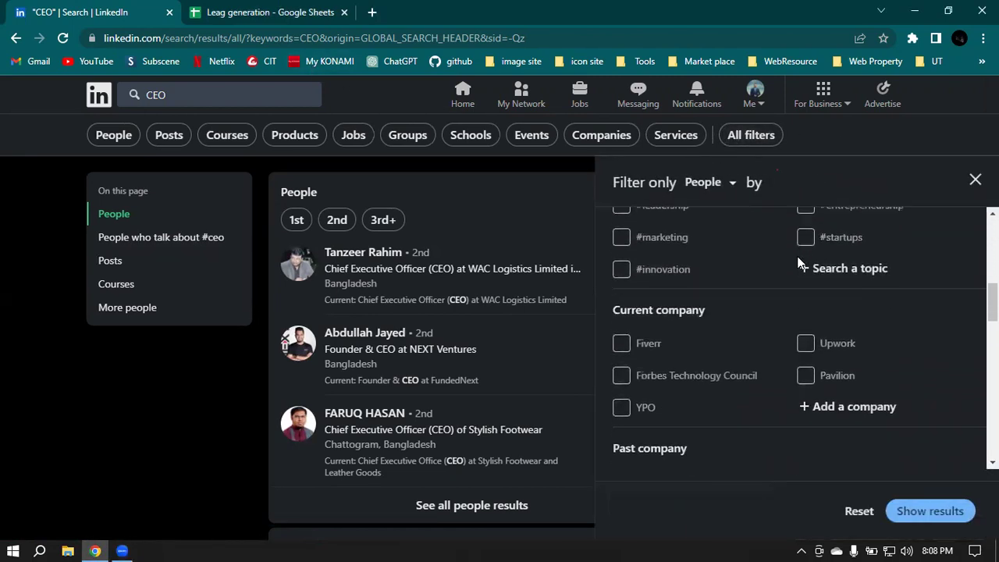
pyautogui.scroll(-1, 800, 263)
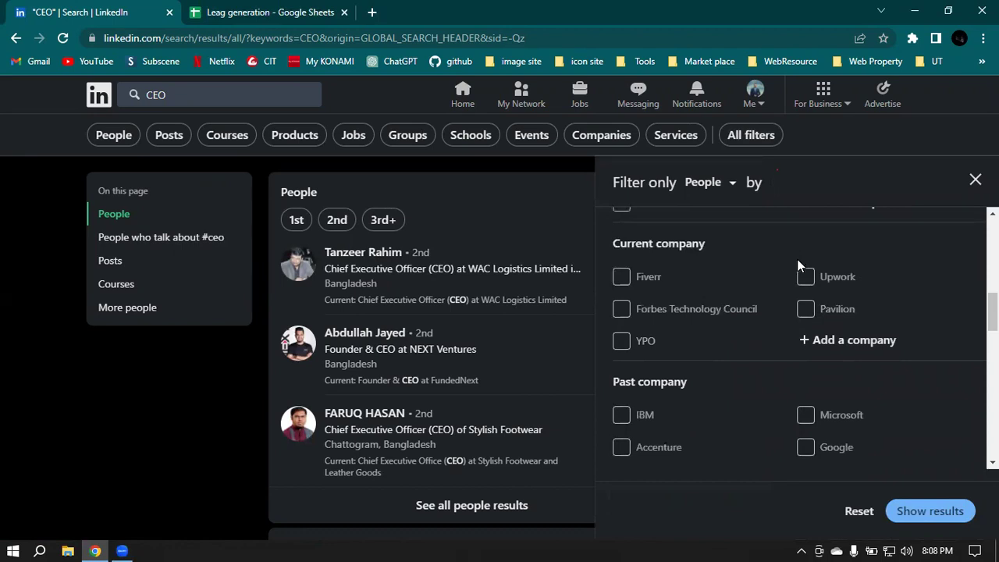
pyautogui.scroll(-9, 800, 266)
pyautogui.scroll(3, 801, 266)
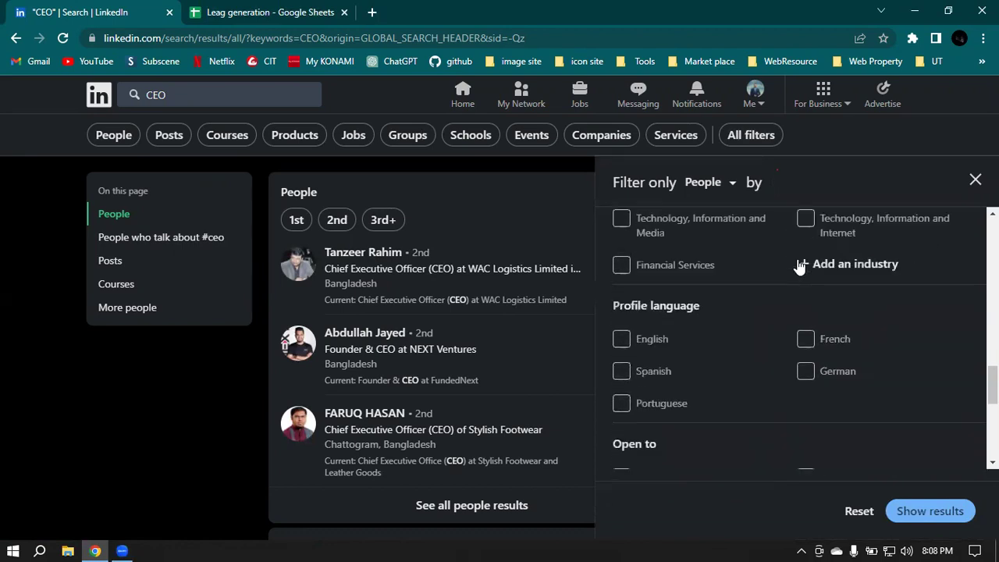
pyautogui.scroll(6, 800, 266)
pyautogui.click(802, 132)
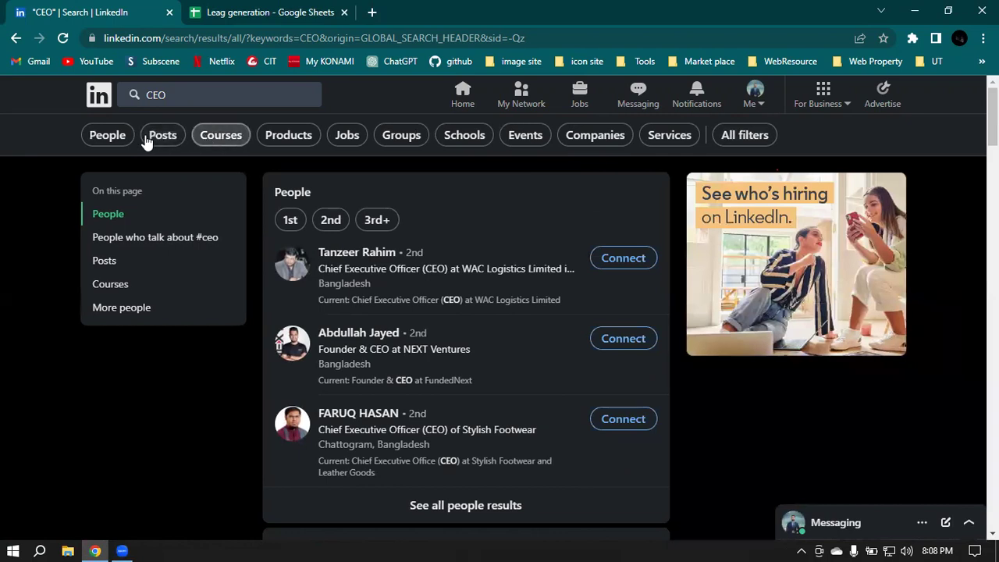
pyautogui.click(107, 135)
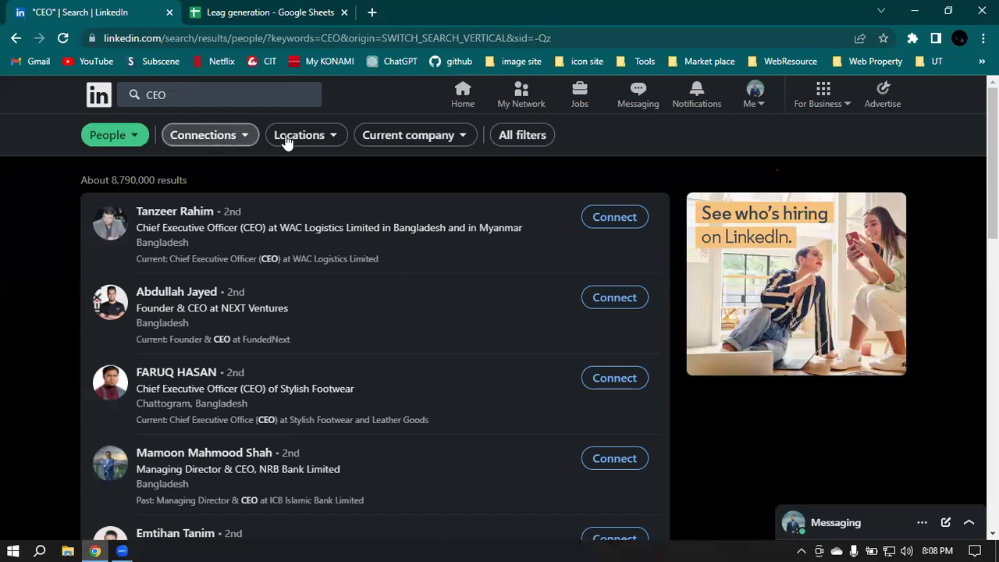
pyautogui.click(320, 139)
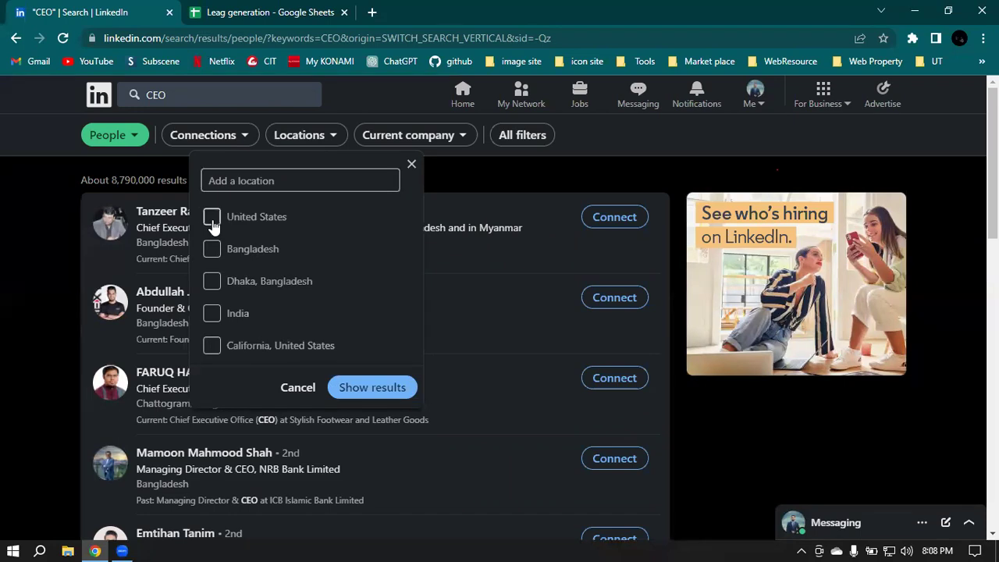
pyautogui.click(210, 349)
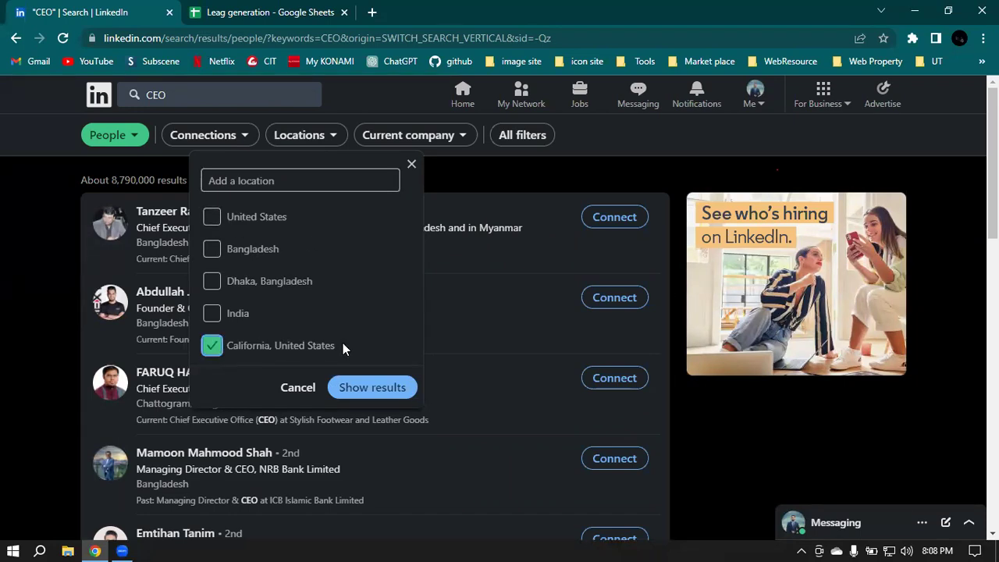
pyautogui.click(372, 387)
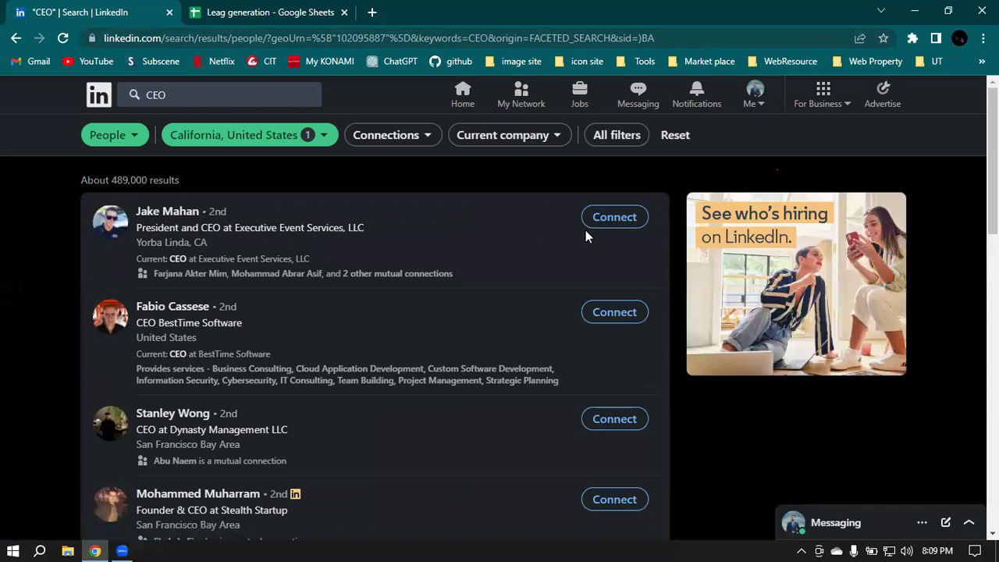
pyautogui.scroll(-1, 278, 252)
pyautogui.scroll(1, 447, 256)
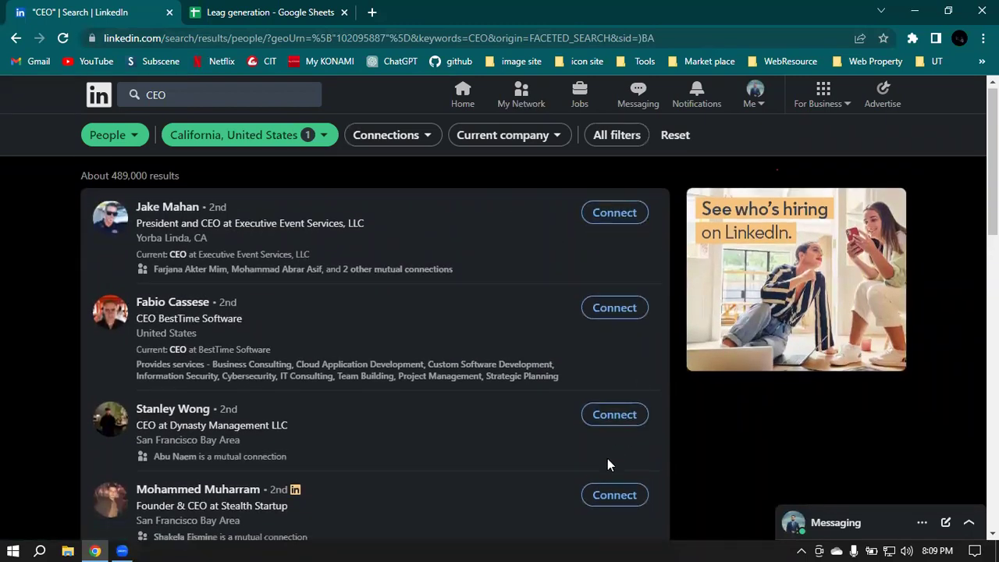
pyautogui.scroll(-2, 607, 460)
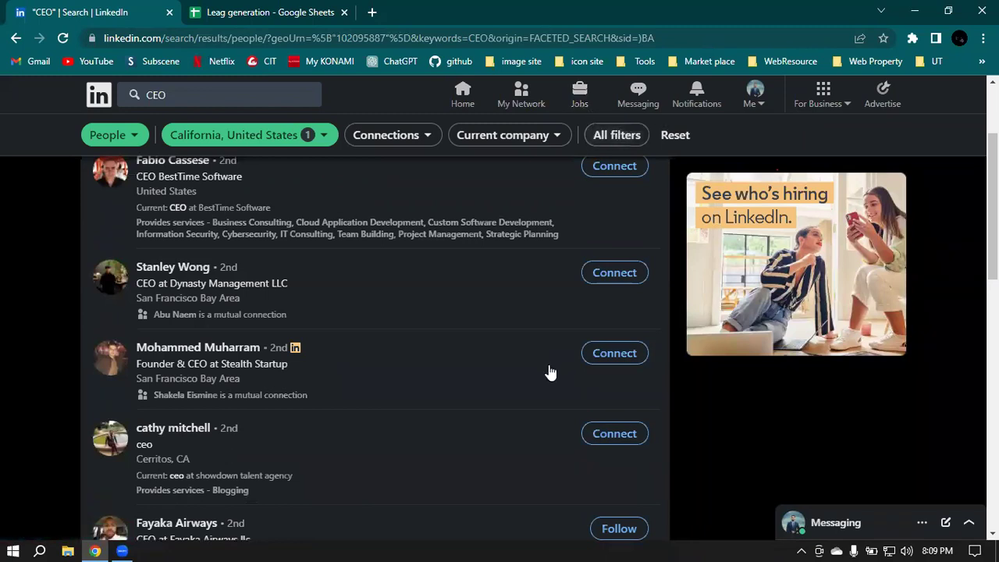
pyautogui.scroll(-3, 555, 373)
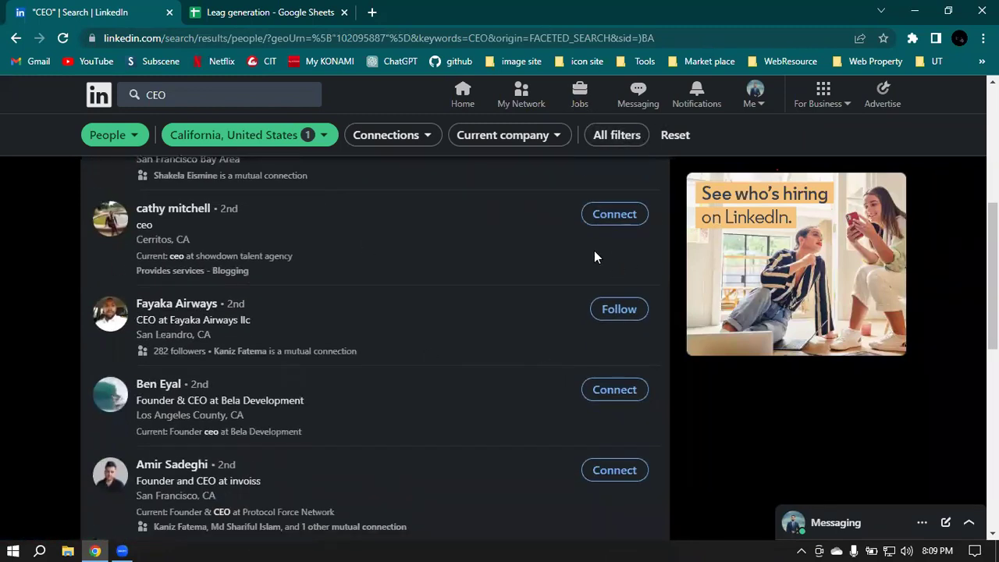
pyautogui.scroll(-2, 601, 297)
pyautogui.scroll(-4, 586, 268)
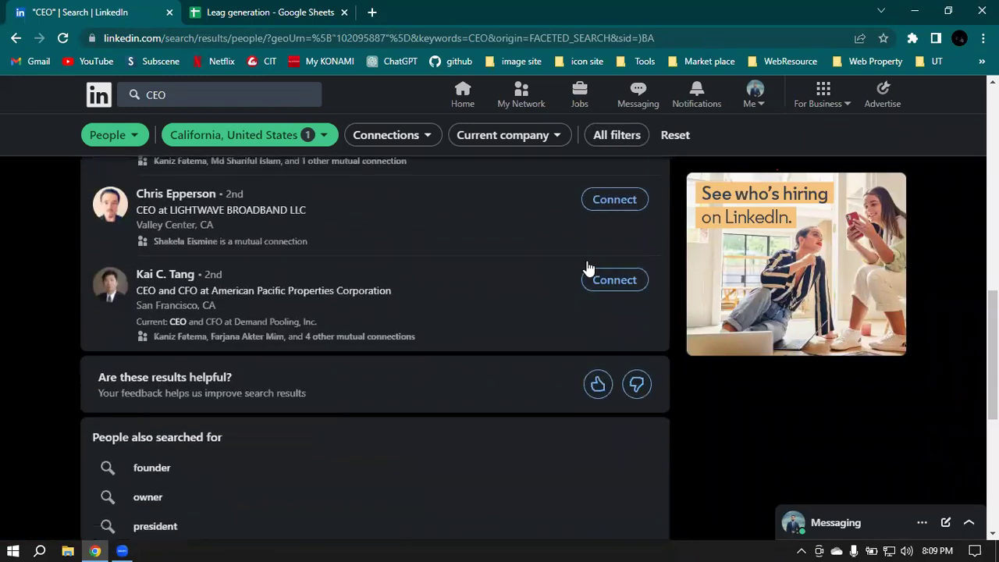
pyautogui.scroll(6, 438, 228)
pyautogui.scroll(5, 438, 228)
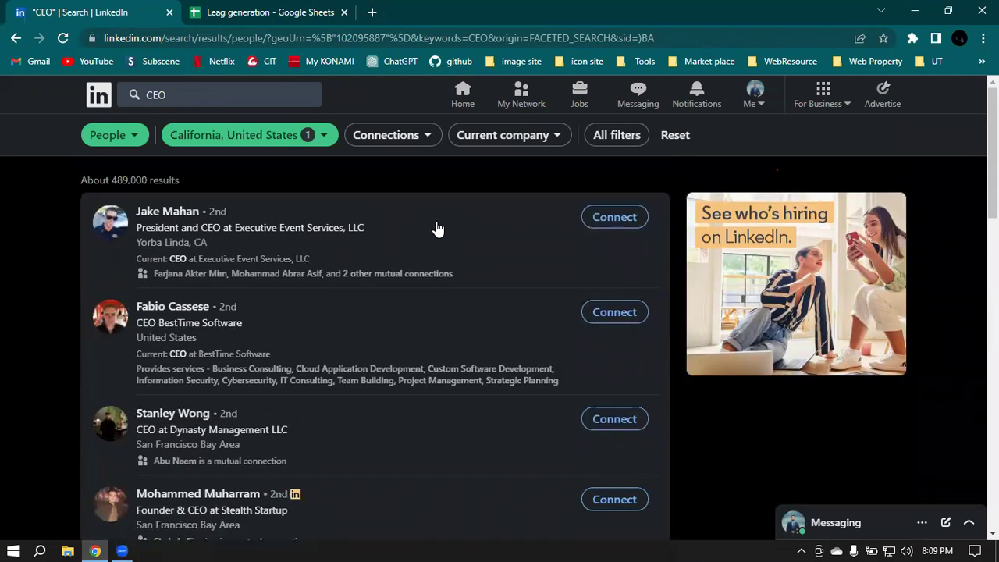
pyautogui.click(464, 98)
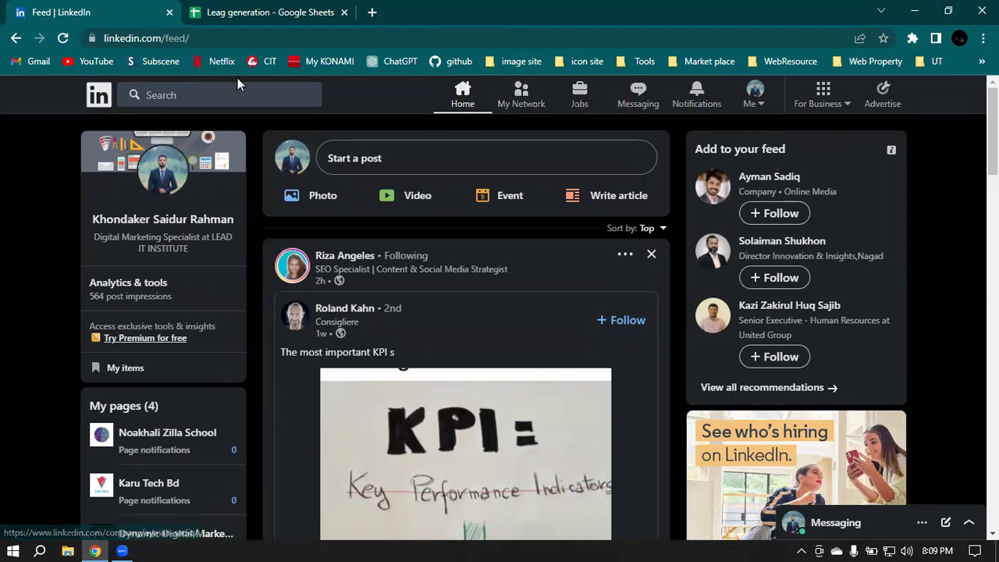
# Step: Open the 715 connections, keep the Recently added sort, and open the real estate investor's profile
pyautogui.click(520, 95)
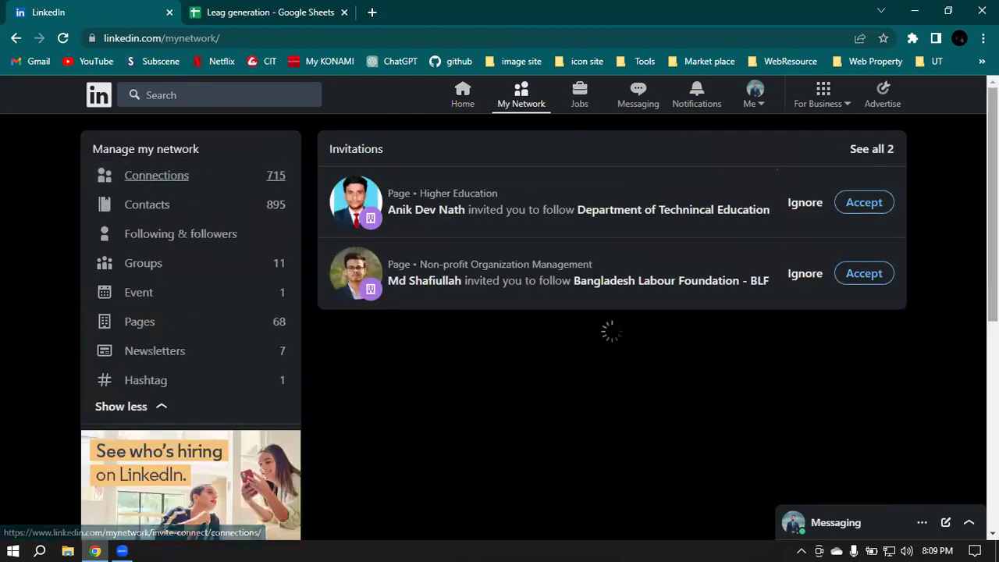
pyautogui.click(160, 176)
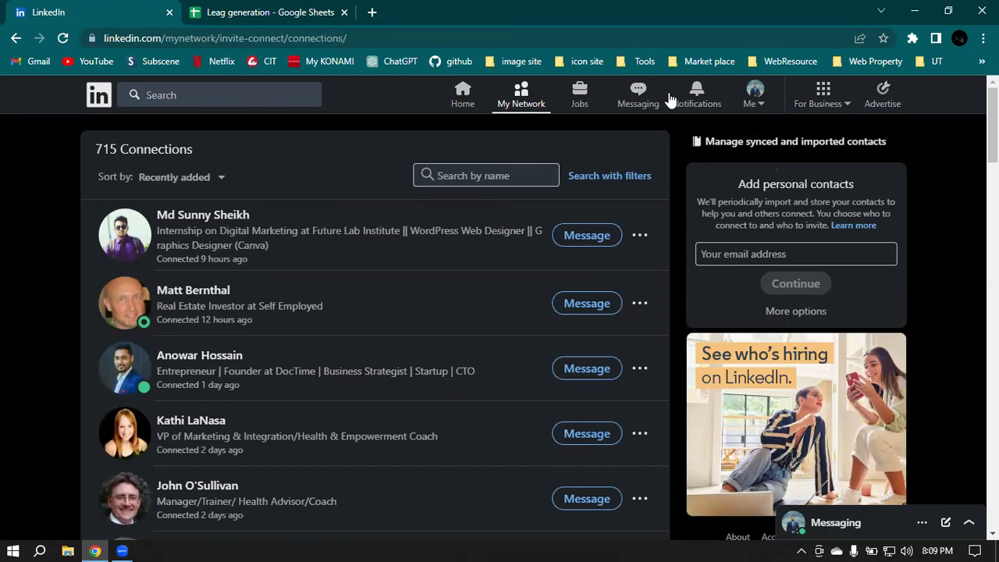
pyautogui.click(216, 181)
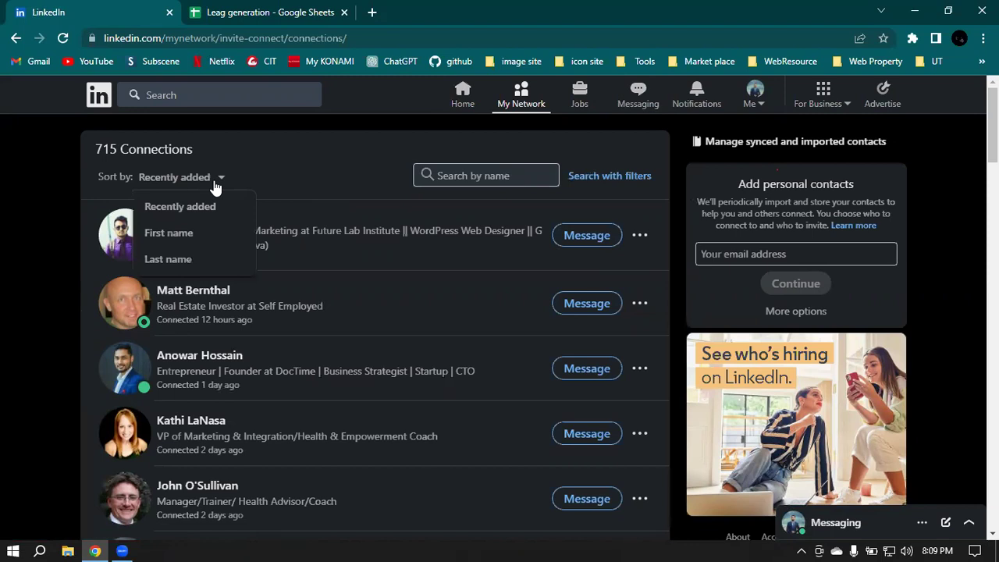
pyautogui.click(334, 155)
pyautogui.click(176, 177)
pyautogui.click(375, 167)
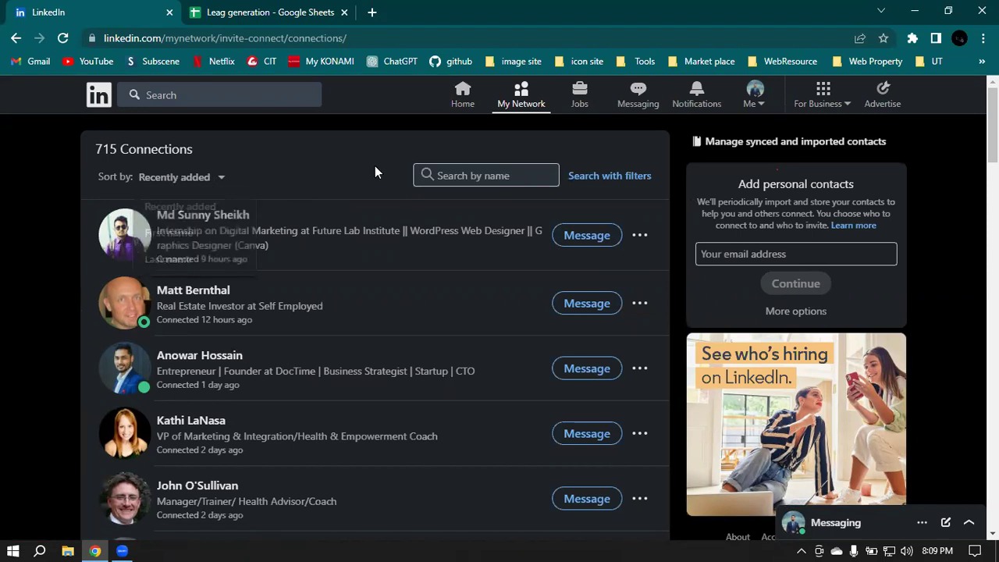
pyautogui.scroll(-3, 375, 269)
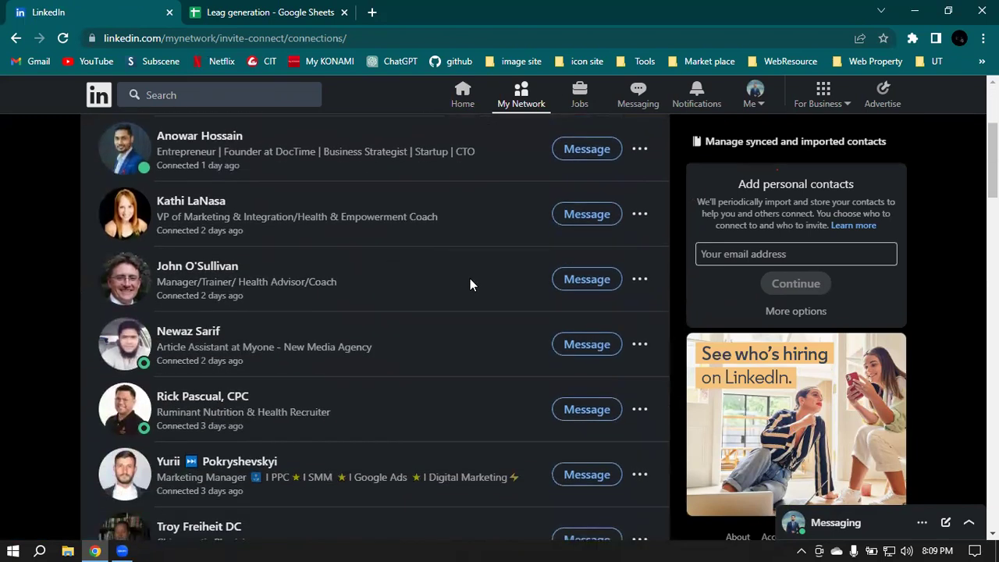
pyautogui.scroll(2, 438, 212)
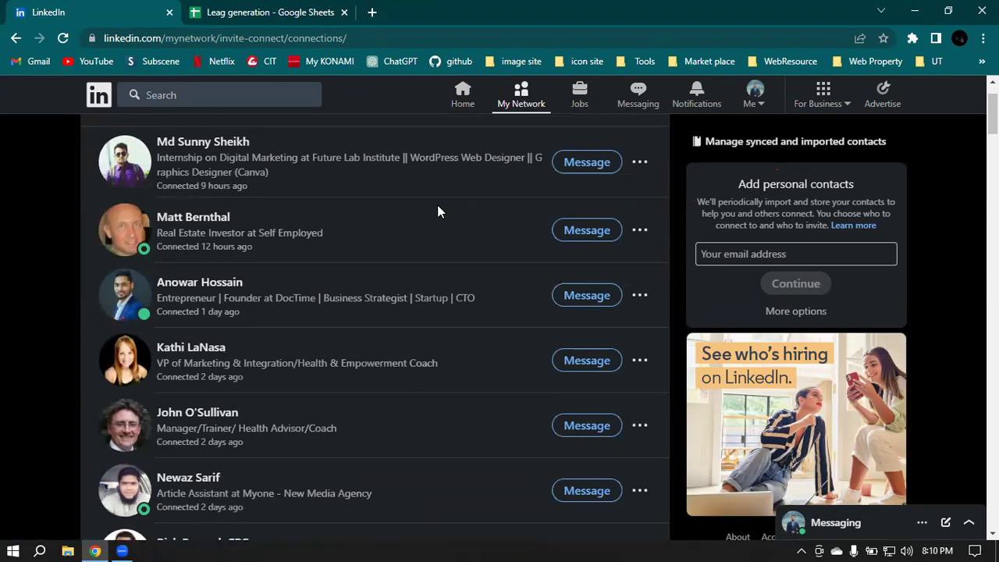
pyautogui.click(180, 221)
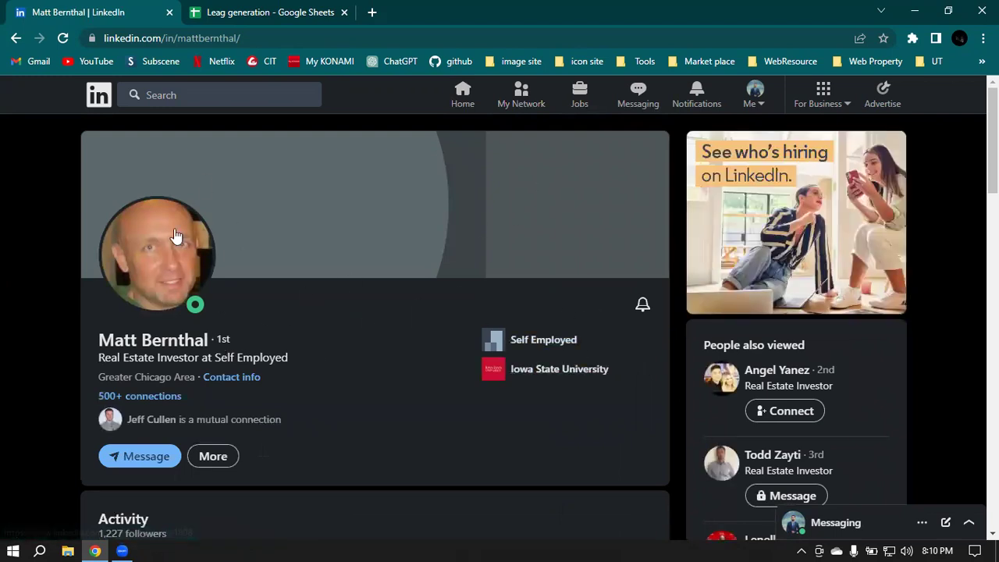
# Step: Scroll the investor's profile, check his contact info and email, then go to My Network
pyautogui.scroll(-3, 422, 235)
pyautogui.scroll(3, 438, 232)
pyautogui.scroll(-6, 491, 218)
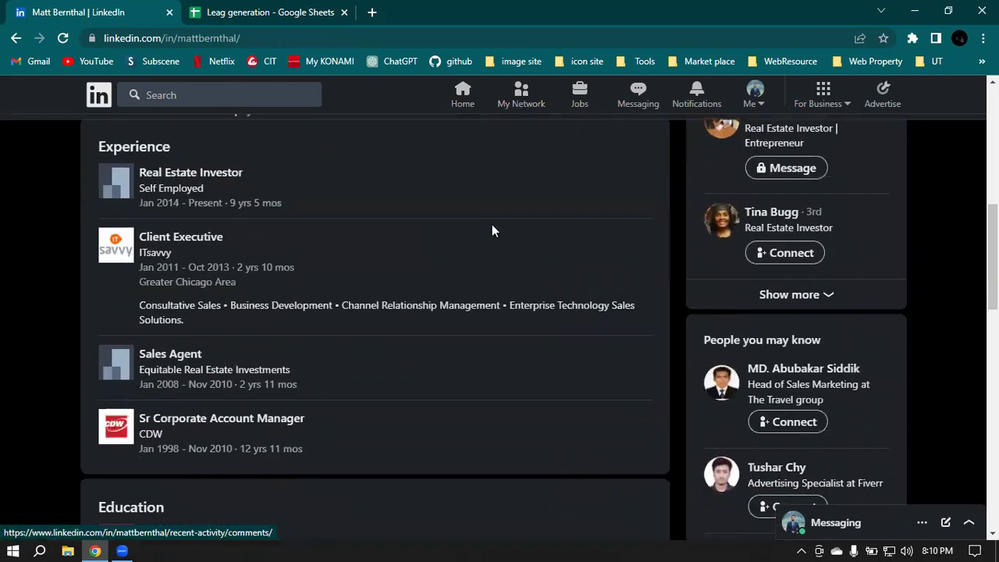
pyautogui.scroll(-6, 474, 248)
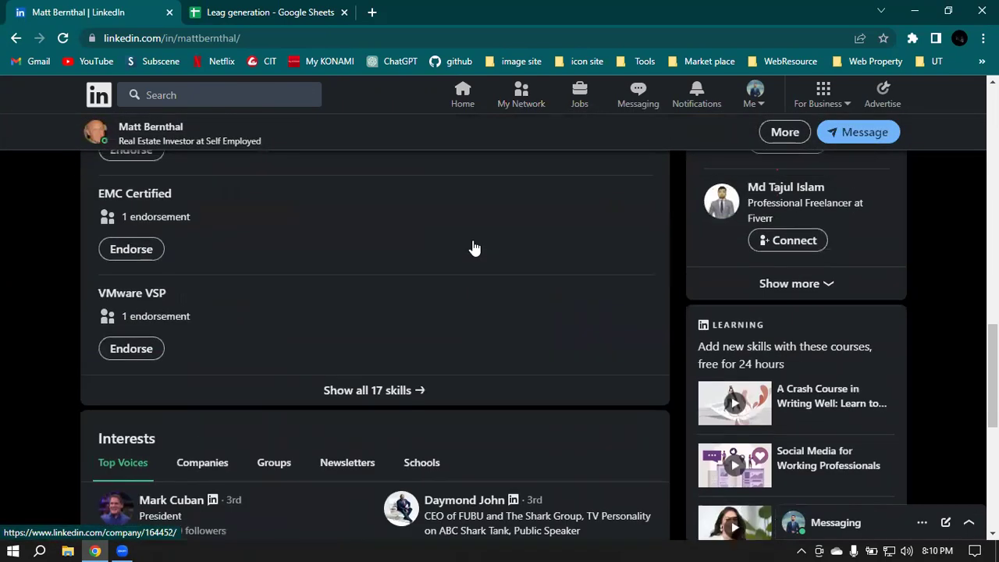
pyautogui.scroll(12, 473, 242)
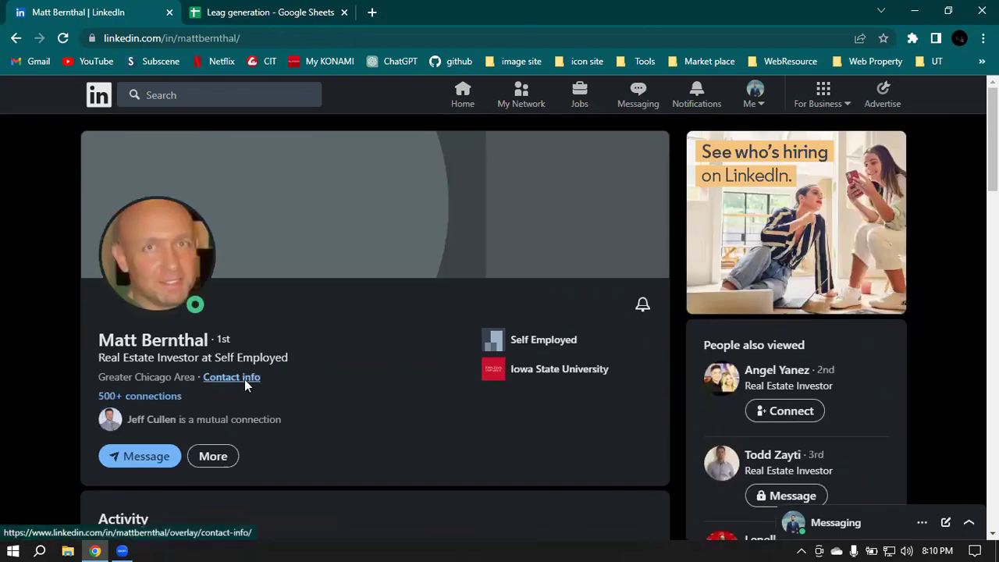
pyautogui.click(234, 378)
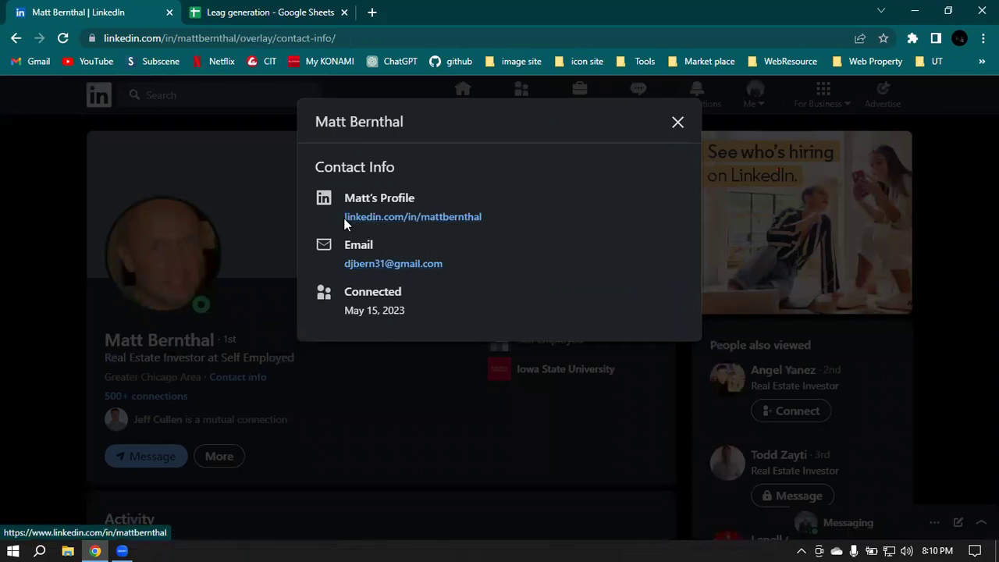
pyautogui.click(677, 125)
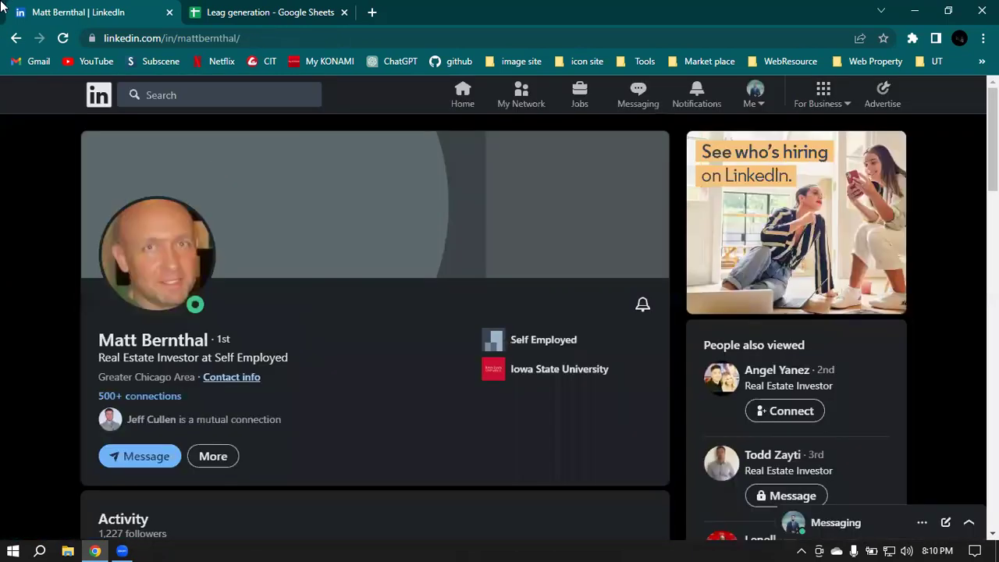
pyautogui.click(16, 38)
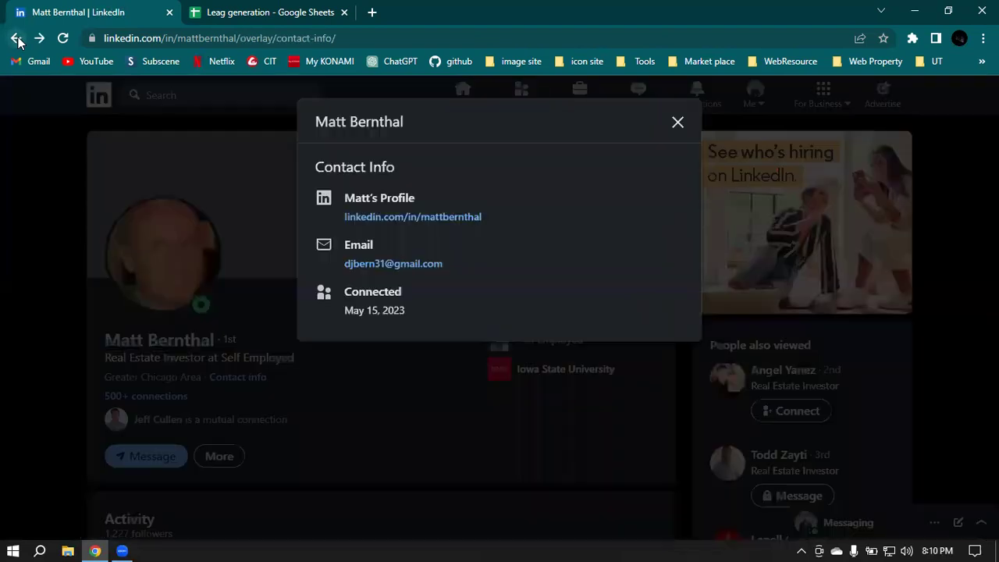
pyautogui.click(676, 123)
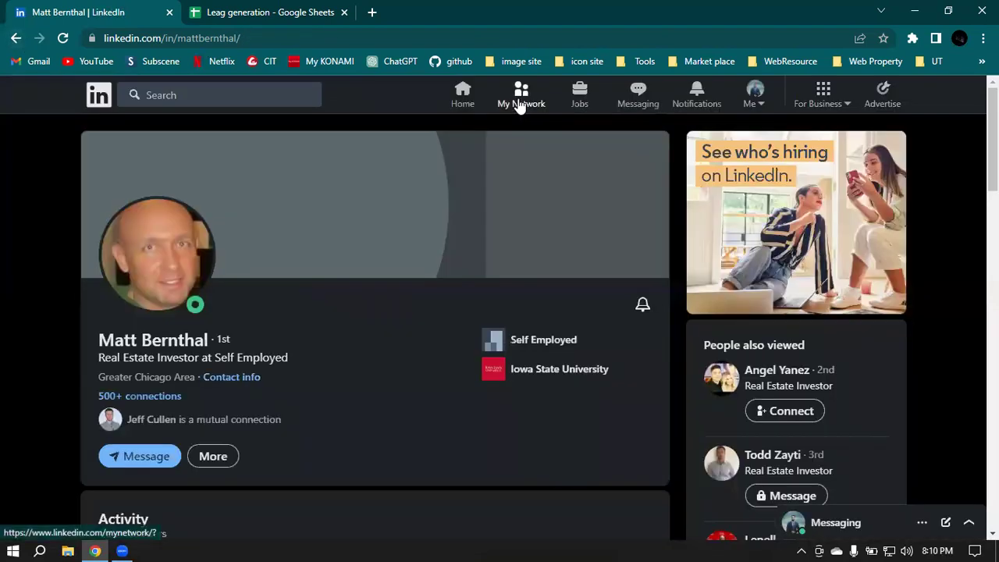
pyautogui.click(520, 104)
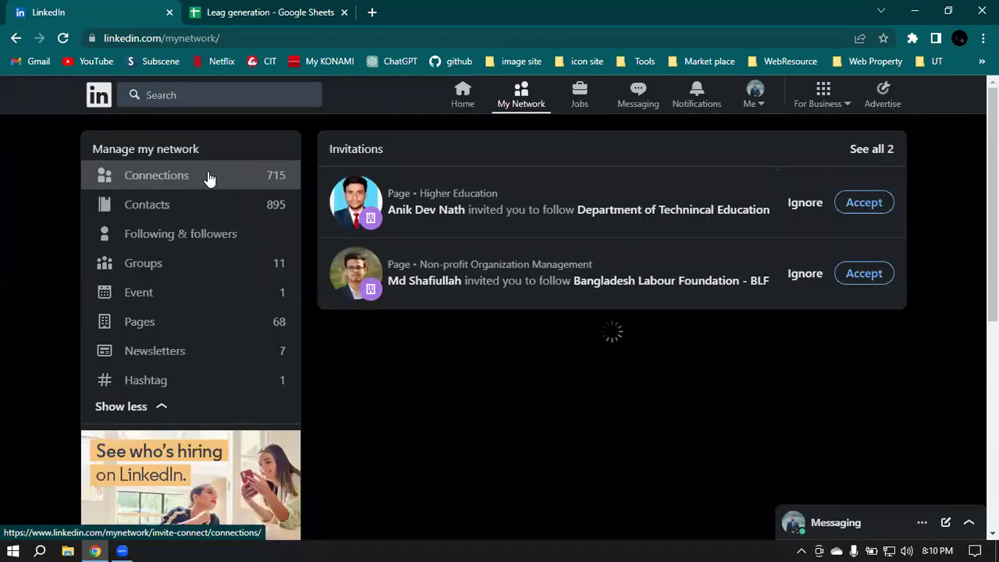
pyautogui.click(208, 179)
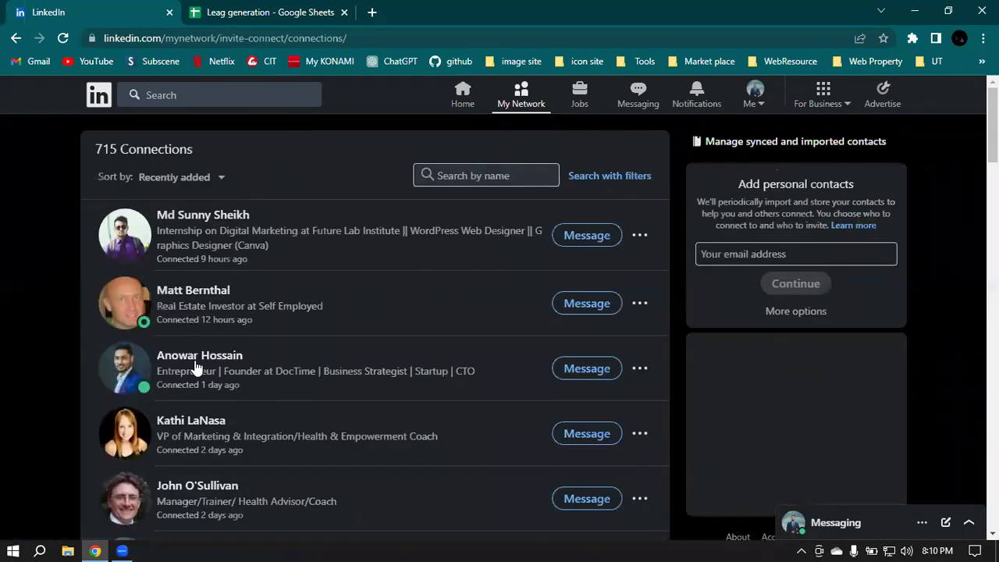
pyautogui.scroll(-1, 234, 406)
pyautogui.rightClick(188, 353)
pyautogui.click(216, 354)
pyautogui.click(269, 6)
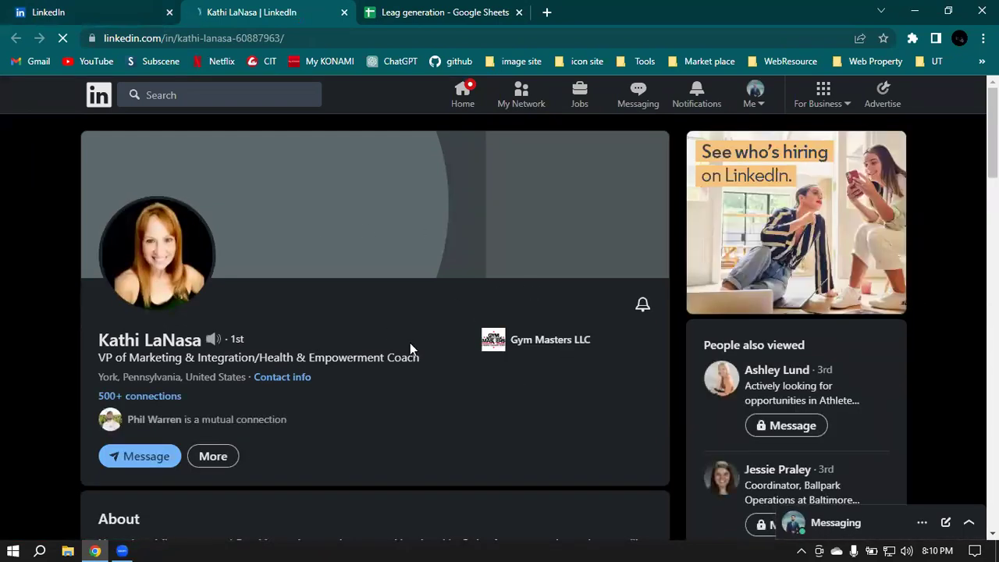
pyautogui.click(282, 379)
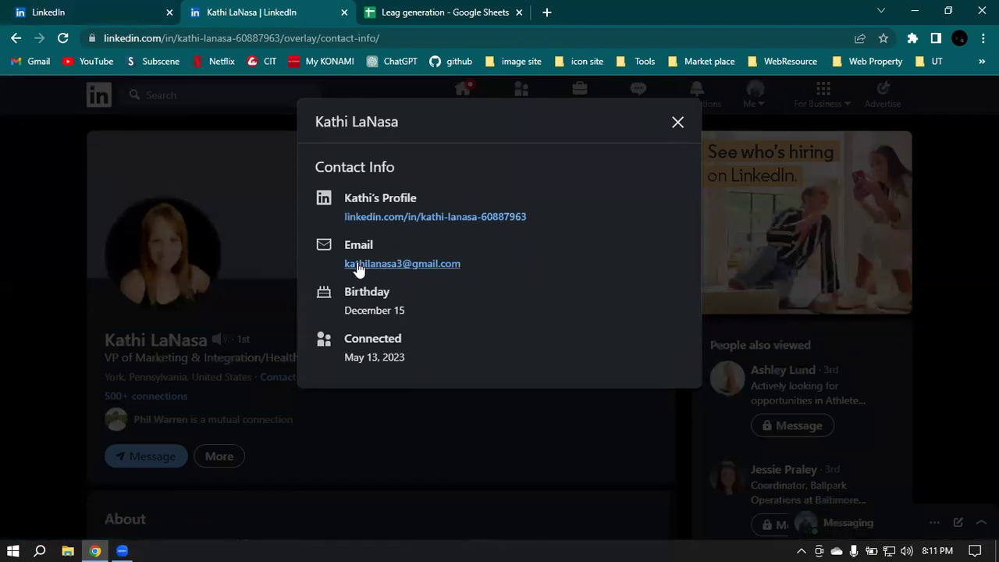
pyautogui.click(677, 123)
# Step: Back on the connections list, open the health advisor's profile in a new tab
pyautogui.click(117, 9)
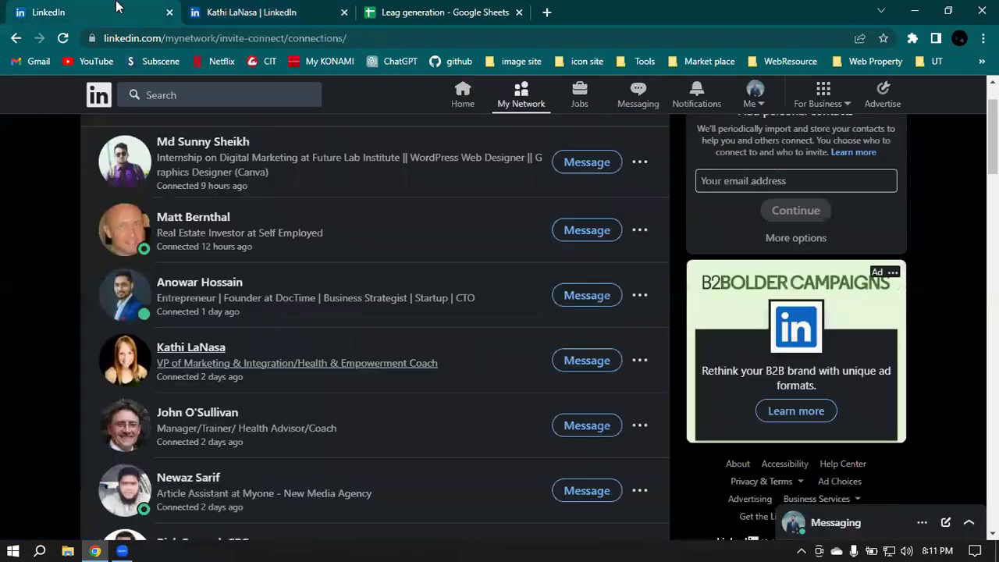
pyautogui.rightClick(181, 422)
pyautogui.click(228, 276)
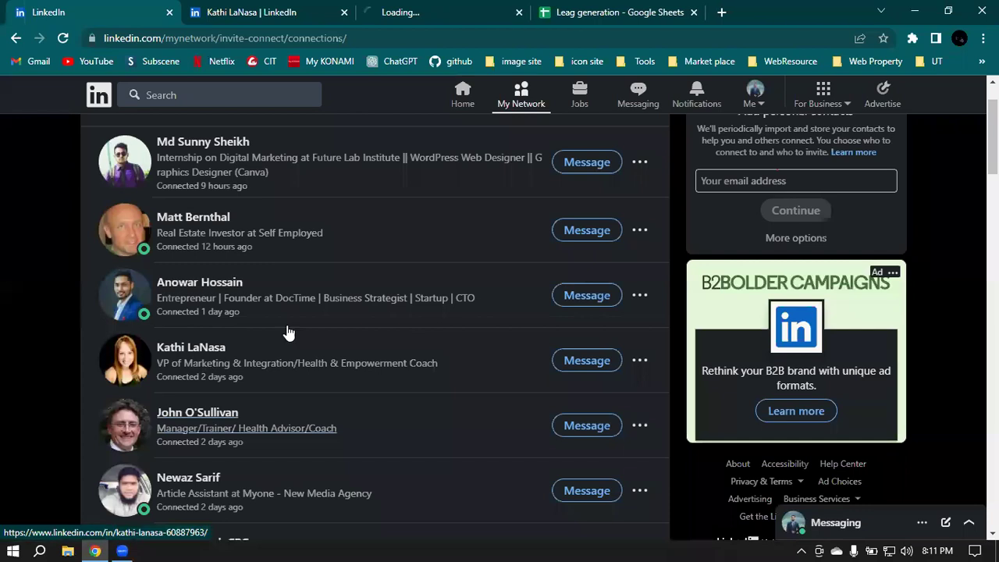
# Step: On the health advisor's profile tab, read through his Contact info, then close it
pyautogui.click(416, 10)
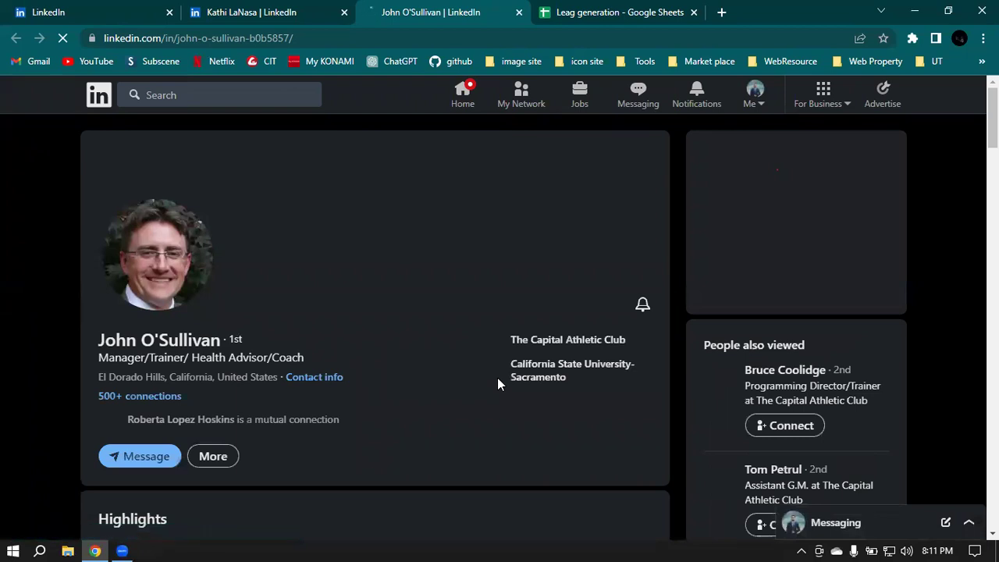
pyautogui.click(320, 378)
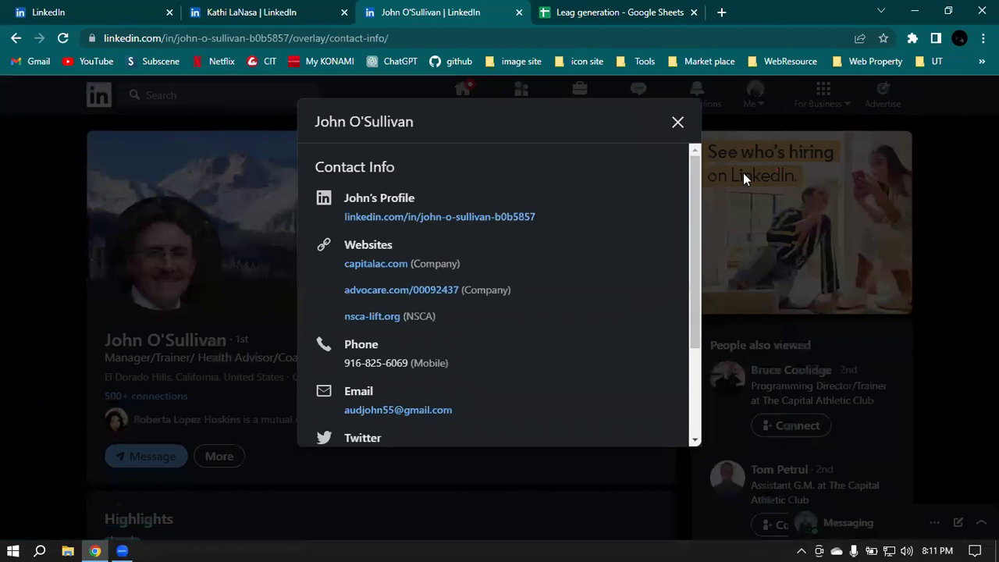
pyautogui.scroll(-3, 479, 259)
pyautogui.scroll(3, 480, 259)
pyautogui.scroll(-1, 410, 384)
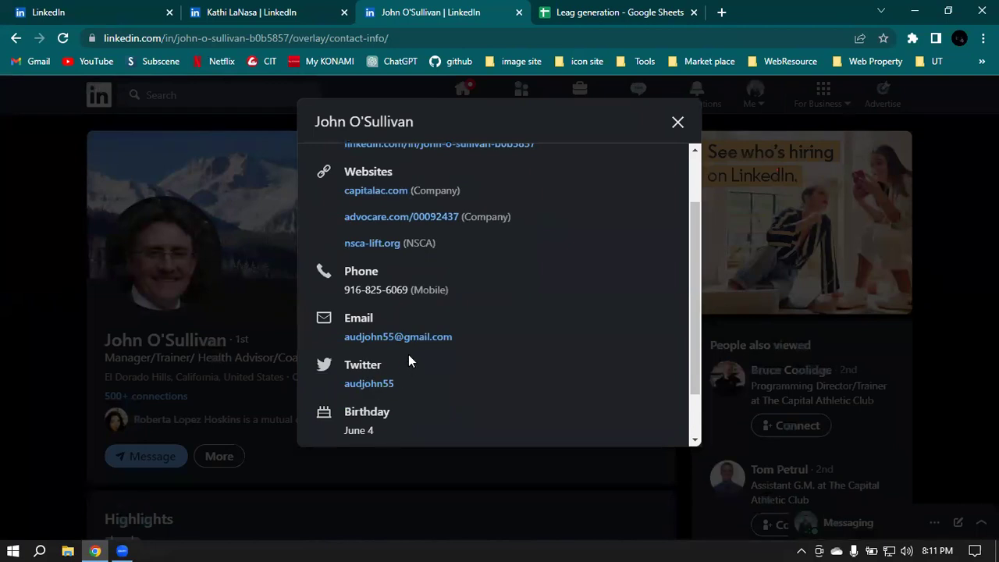
pyautogui.scroll(-1, 400, 363)
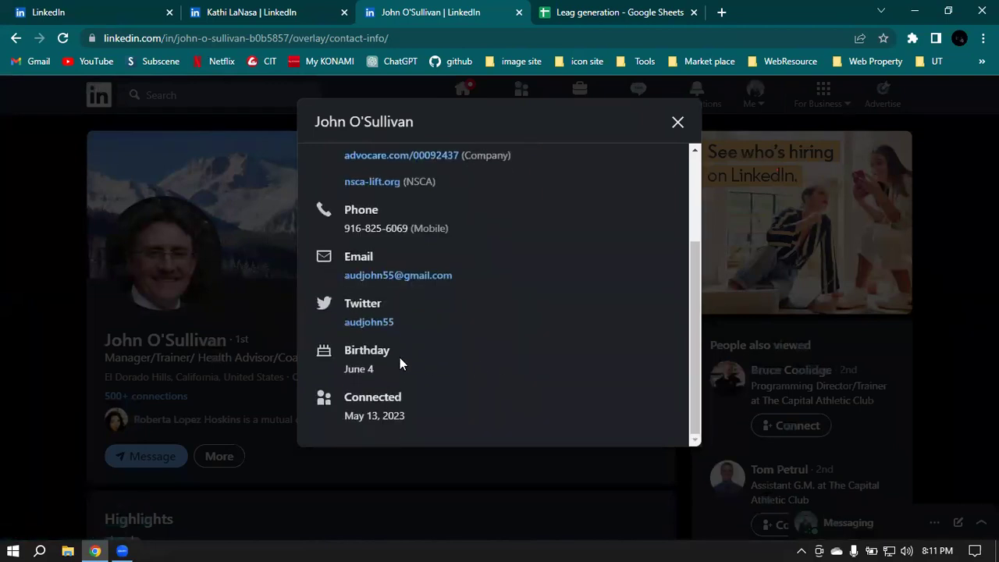
pyautogui.scroll(2, 529, 323)
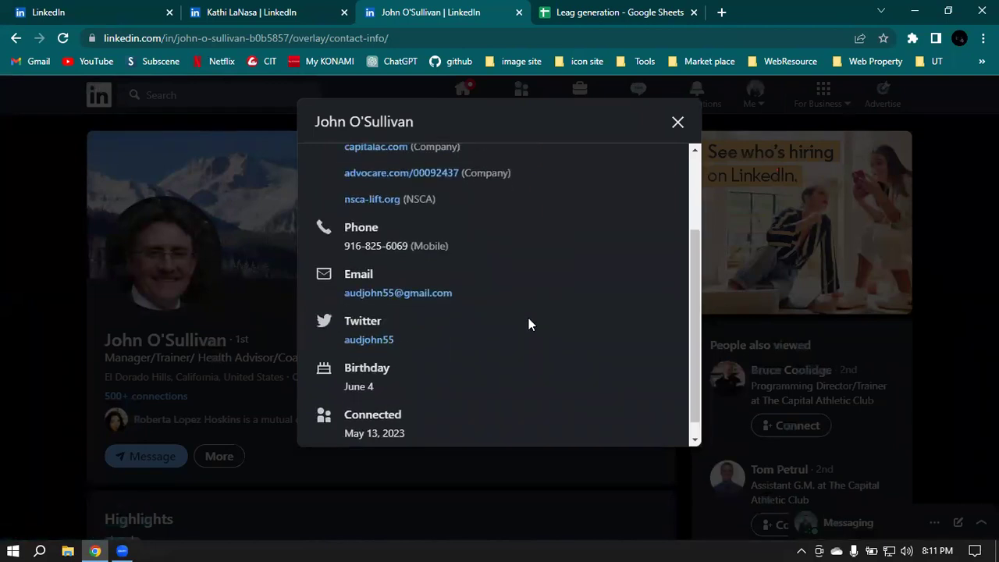
pyautogui.scroll(-2, 499, 322)
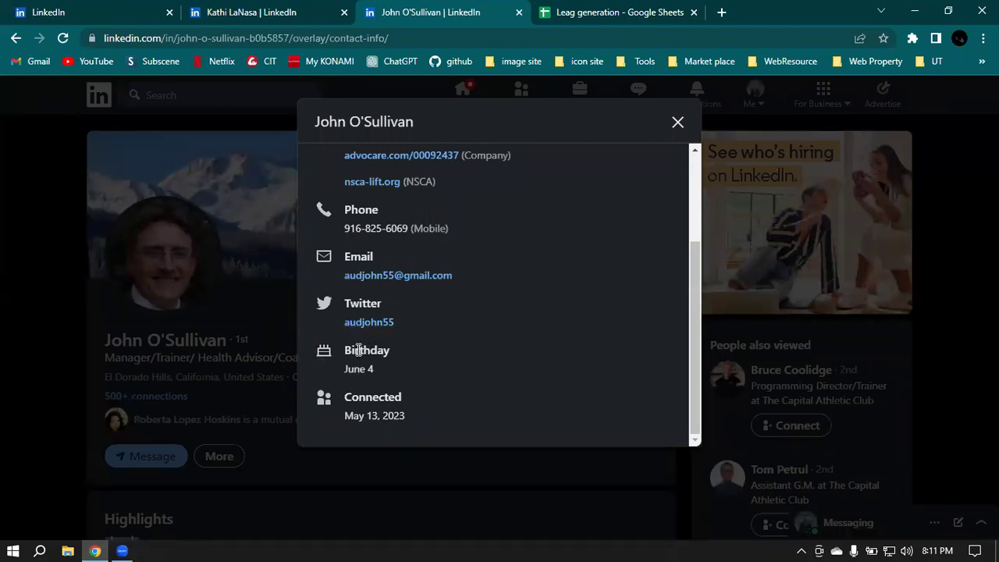
pyautogui.scroll(3, 645, 324)
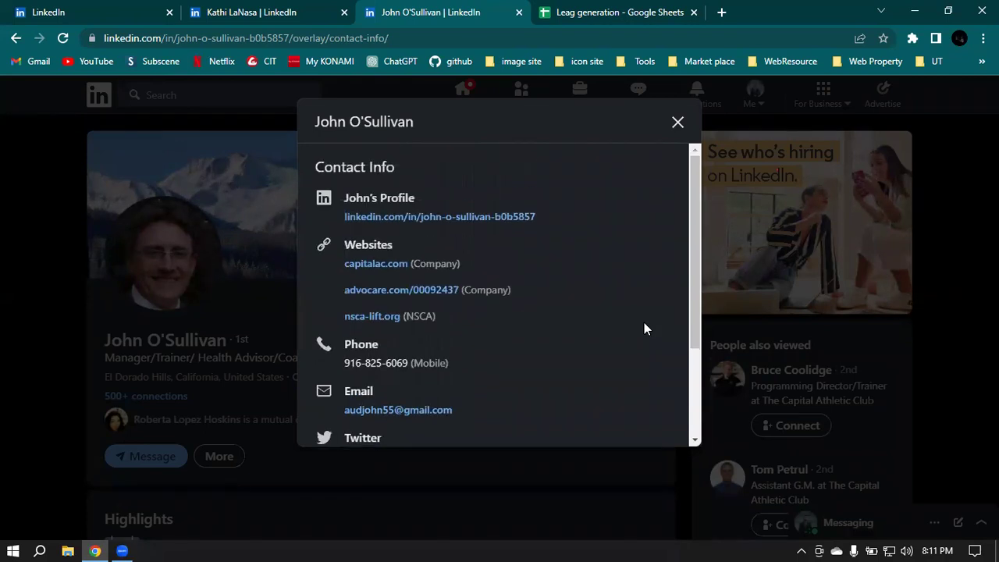
pyautogui.click(679, 124)
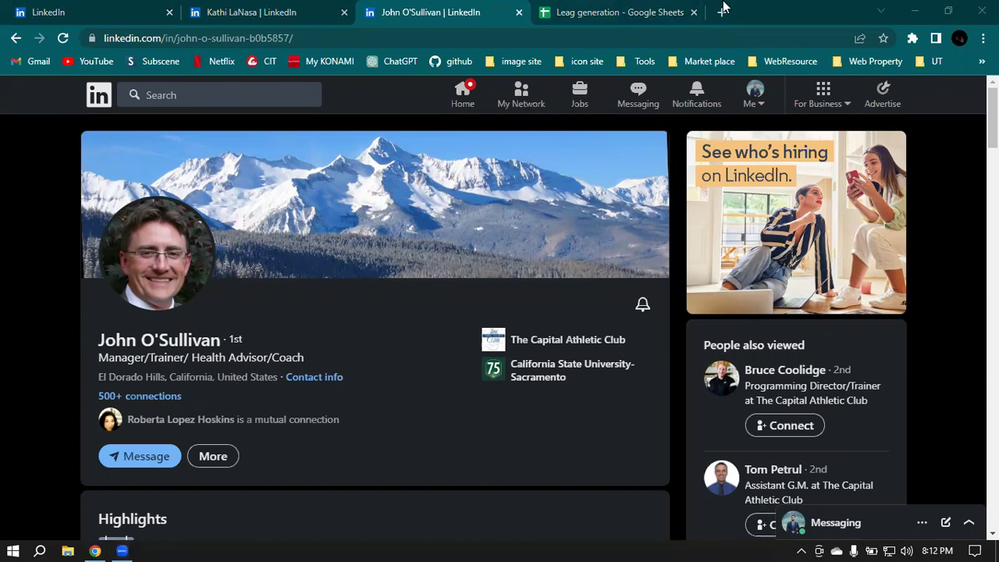
# Step: Go to My Network and scroll its pending invitations and connection suggestions
pyautogui.click(404, 7)
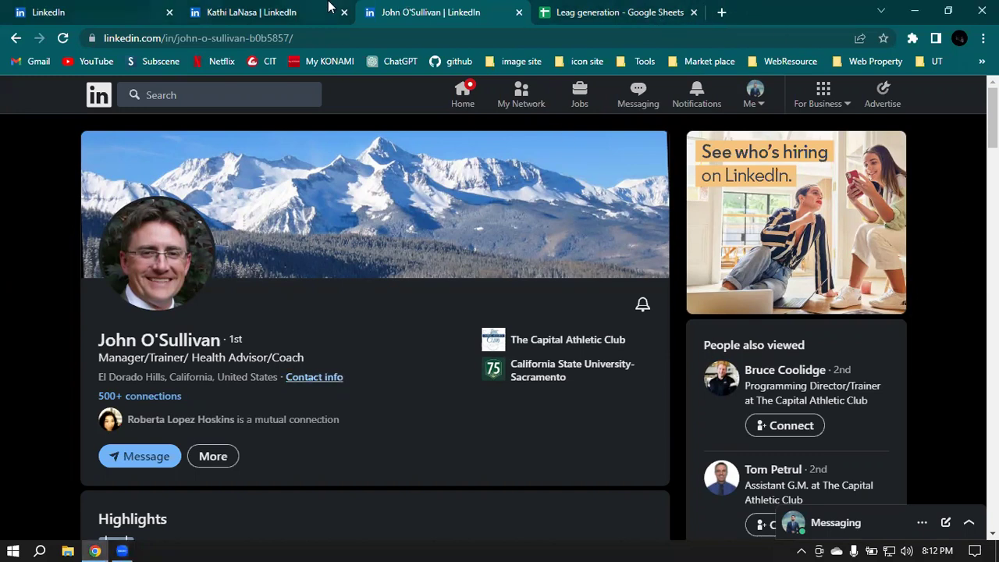
pyautogui.click(524, 92)
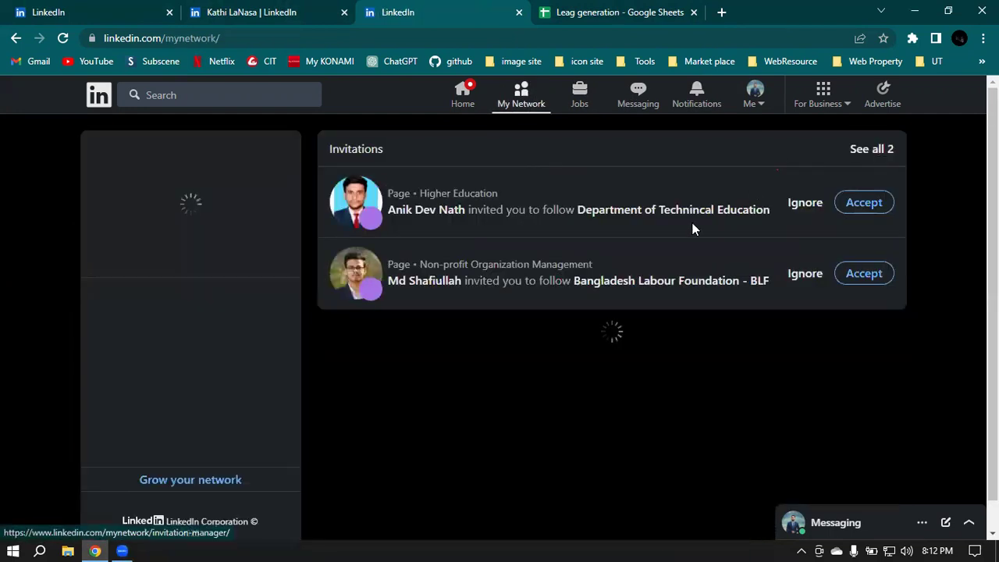
pyautogui.scroll(-1, 756, 331)
pyautogui.scroll(-3, 756, 331)
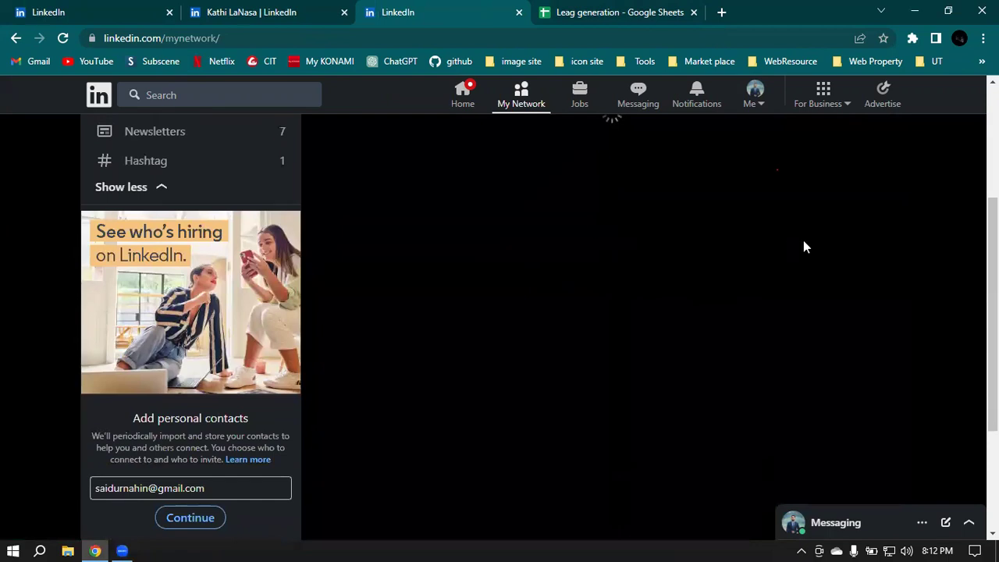
pyautogui.scroll(1, 823, 274)
pyautogui.scroll(1, 571, 264)
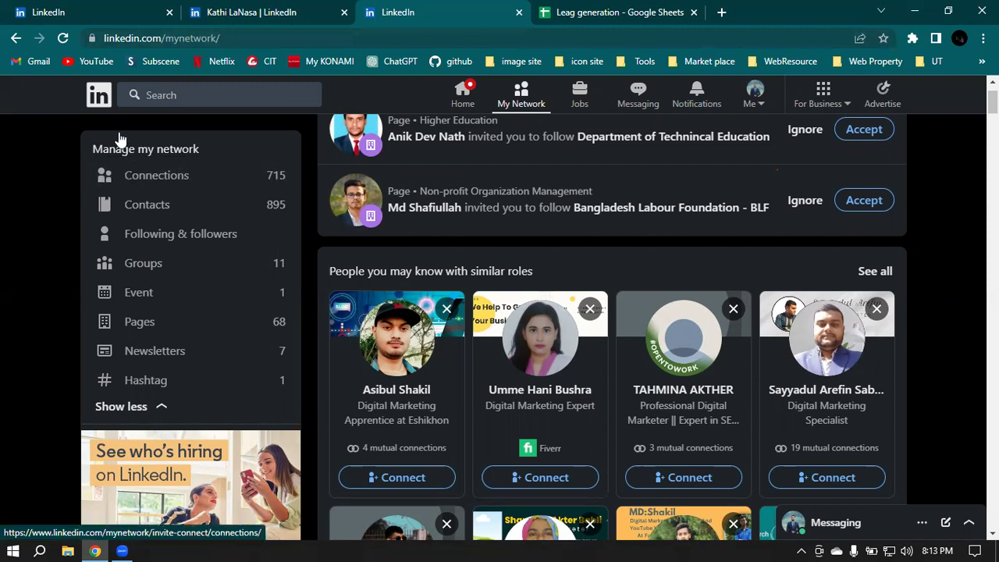
# Step: Open your own profile from the home feed's profile card and view its top sections
pyautogui.click(93, 95)
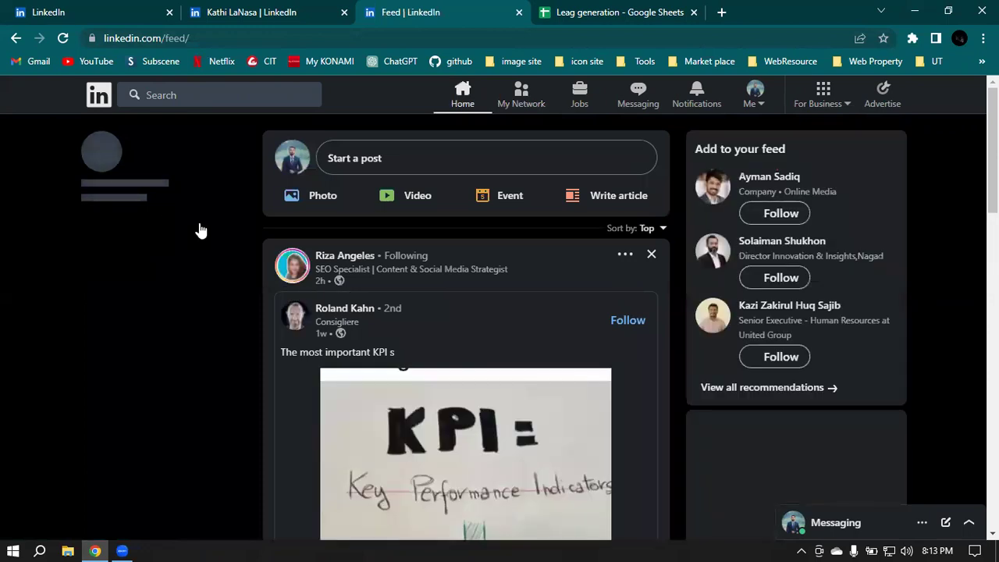
pyautogui.click(199, 222)
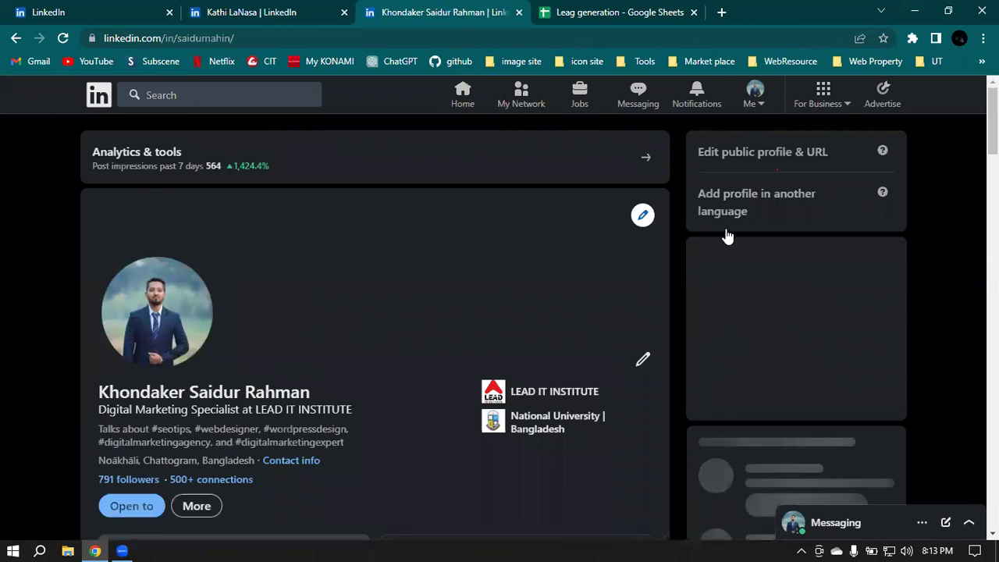
pyautogui.scroll(-2, 352, 246)
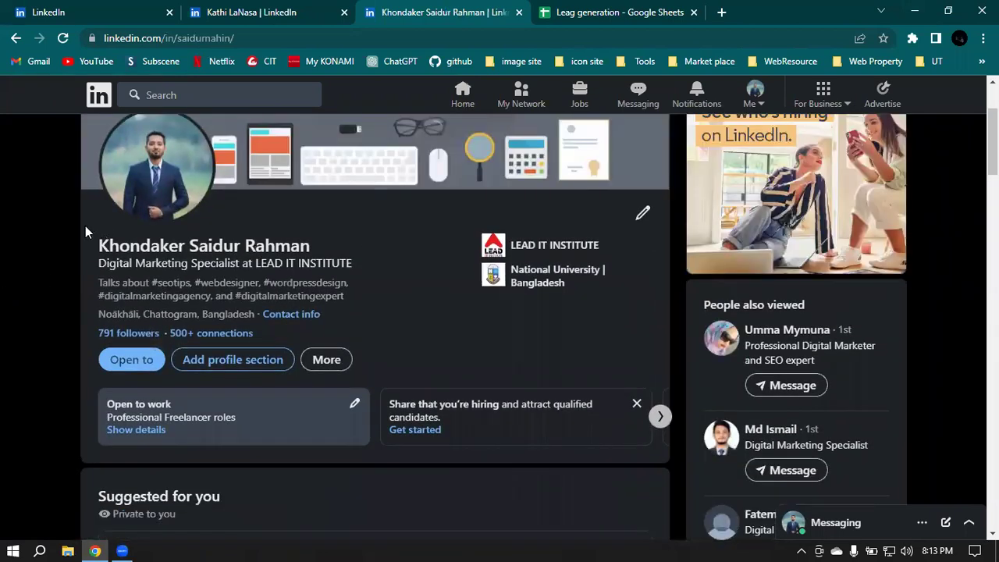
pyautogui.scroll(-4, 369, 244)
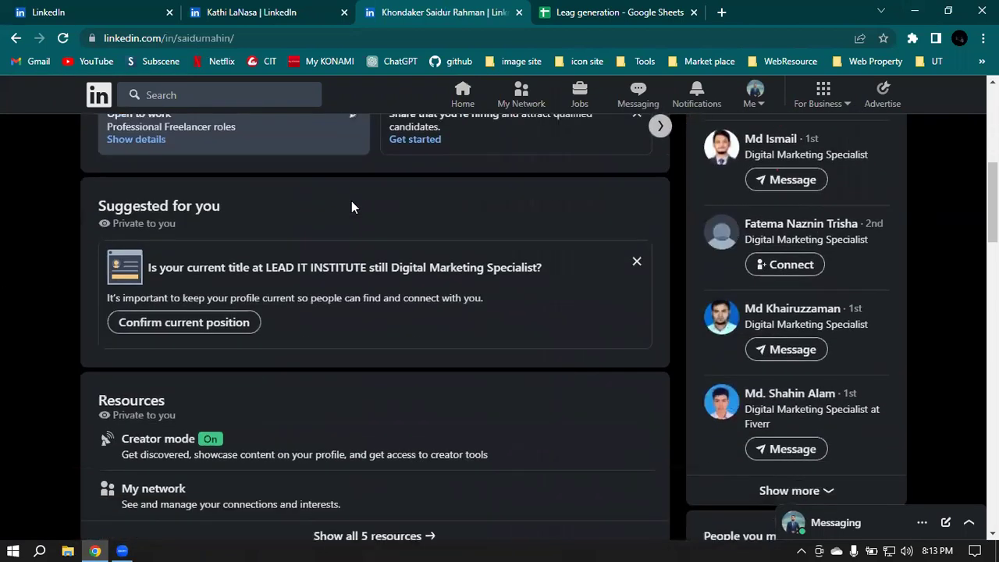
pyautogui.scroll(-1, 335, 182)
pyautogui.scroll(-5, 415, 179)
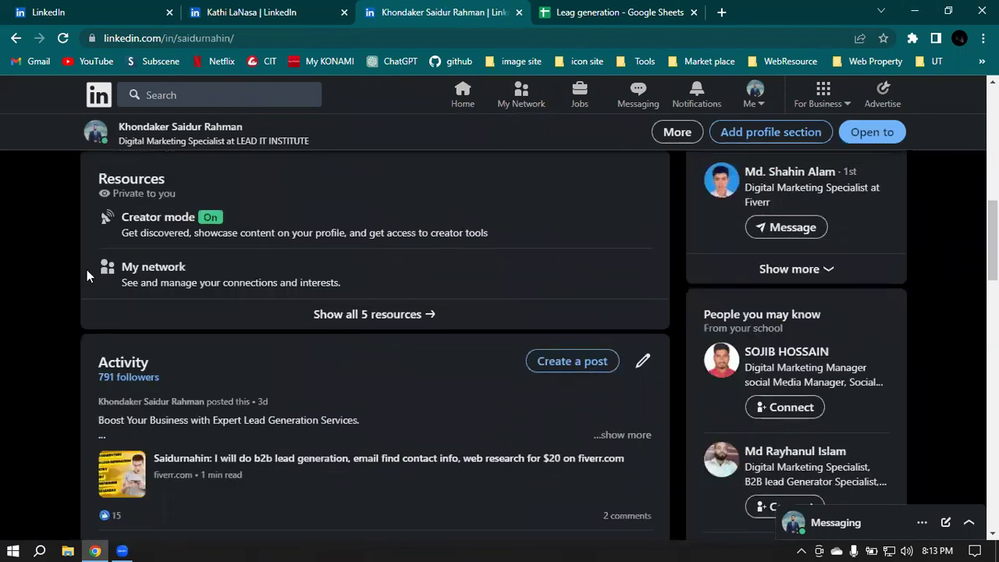
# Step: Scroll through your profile's experience, education, skills and interests, then return to the connections list
pyautogui.scroll(-4, 401, 196)
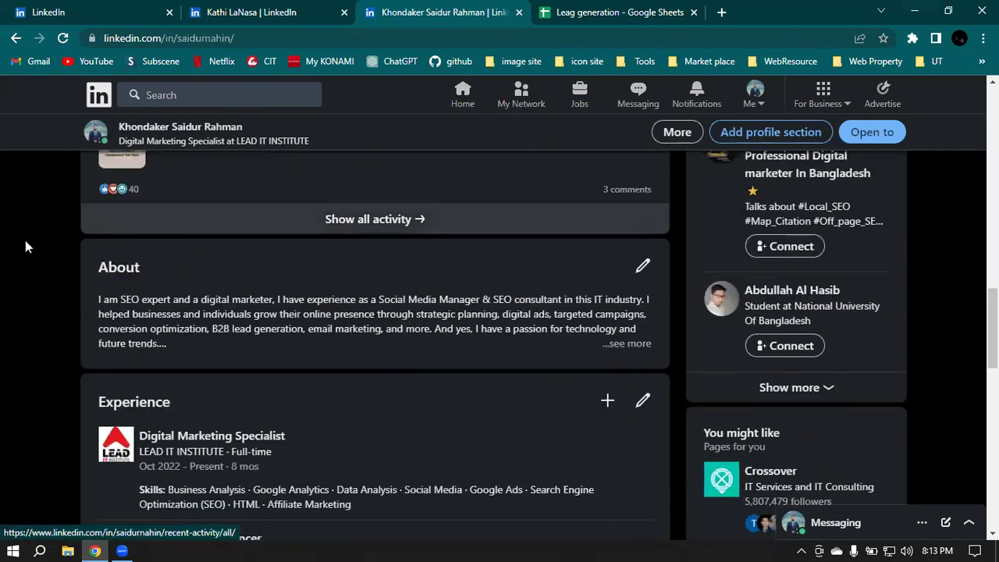
pyautogui.scroll(-2, 511, 281)
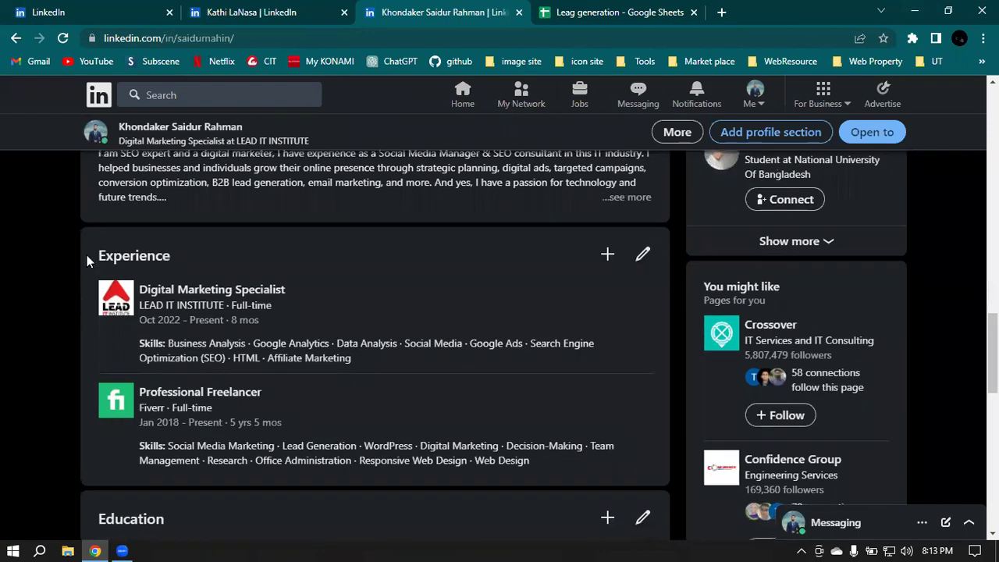
pyautogui.scroll(-1, 514, 281)
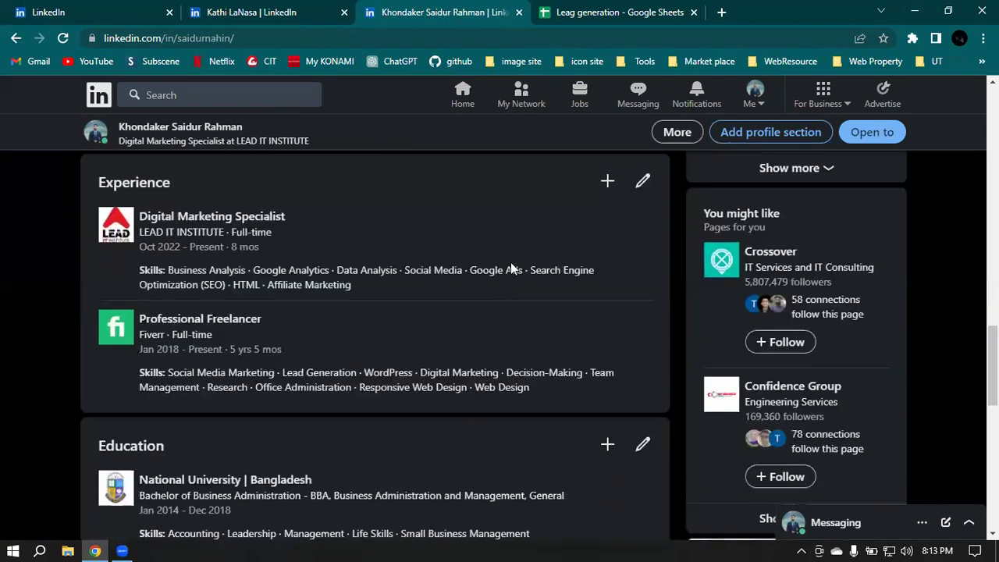
pyautogui.scroll(-5, 511, 263)
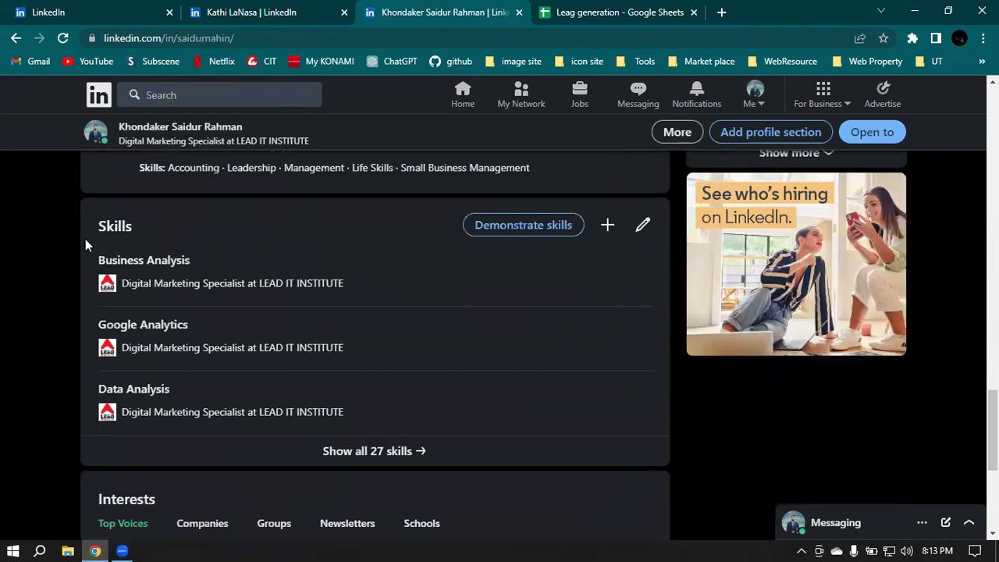
pyautogui.scroll(-1, 430, 224)
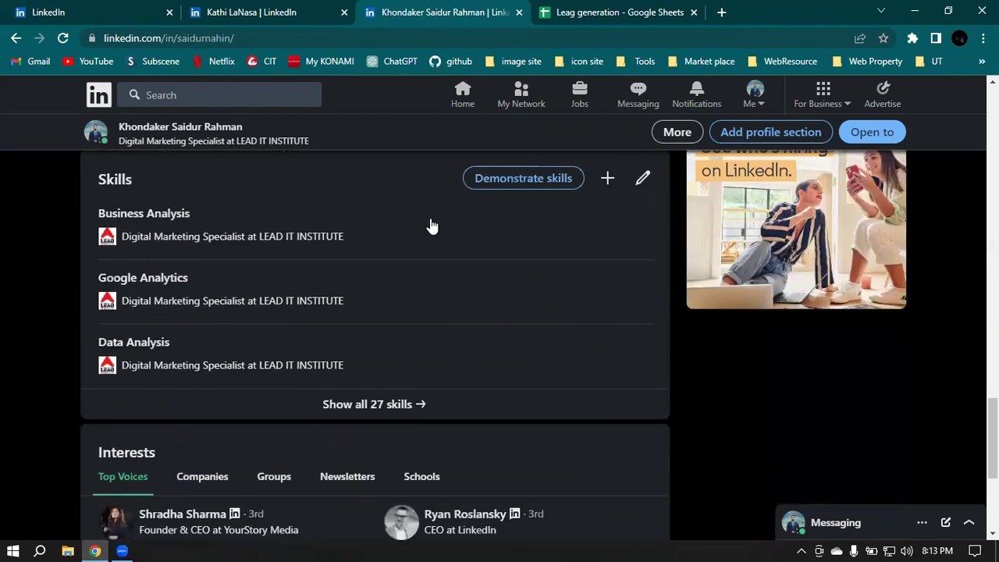
pyautogui.scroll(-2, 432, 226)
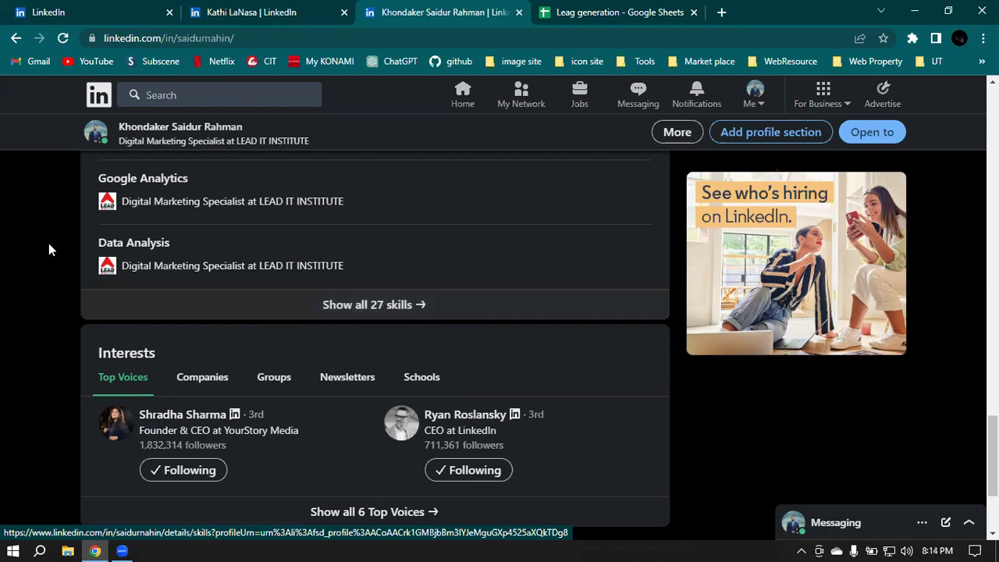
pyautogui.scroll(5, 326, 283)
pyautogui.scroll(10, 314, 228)
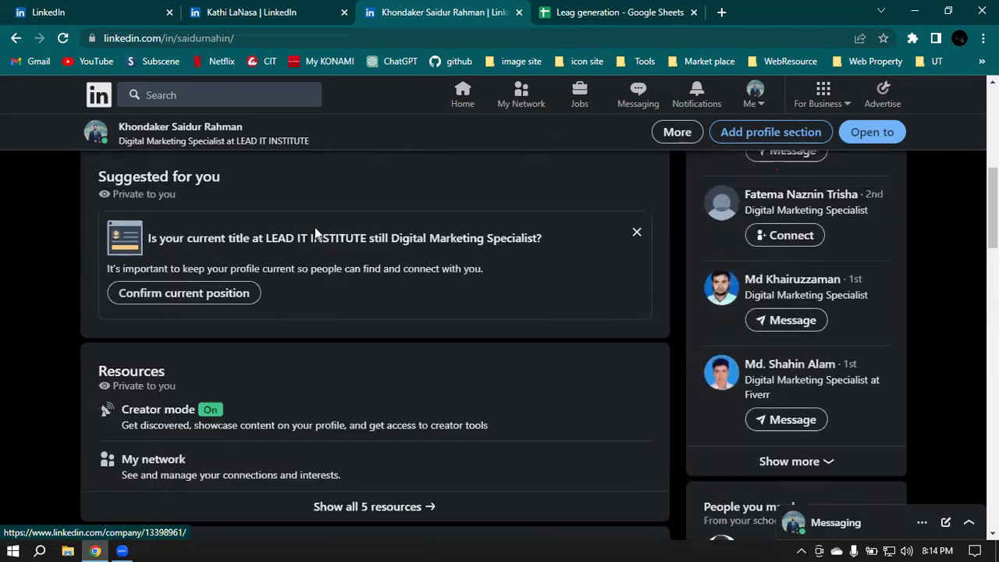
pyautogui.click(55, 11)
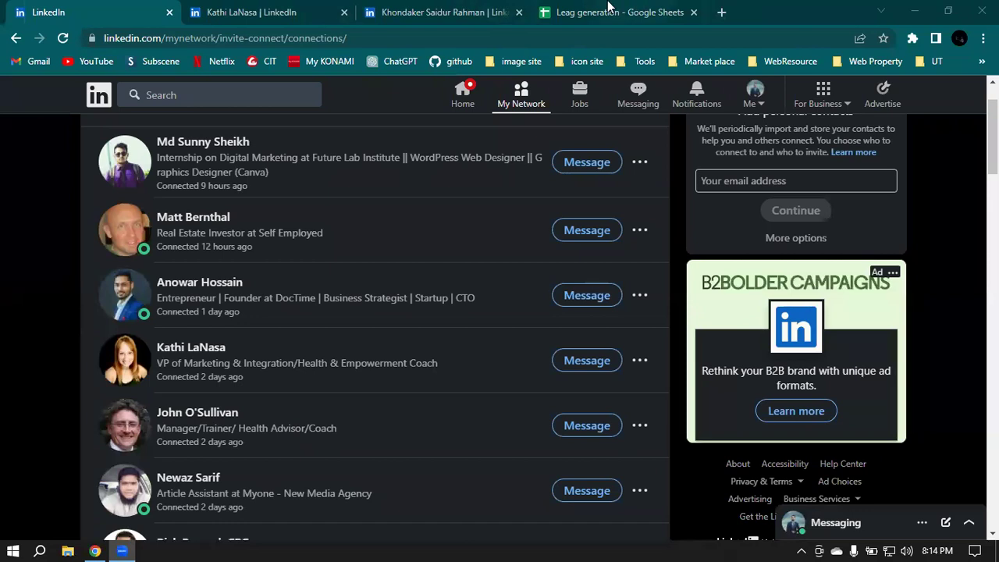
# Step: Open a new Chrome tab on the Google start page and show the Google apps list
pyautogui.click(722, 11)
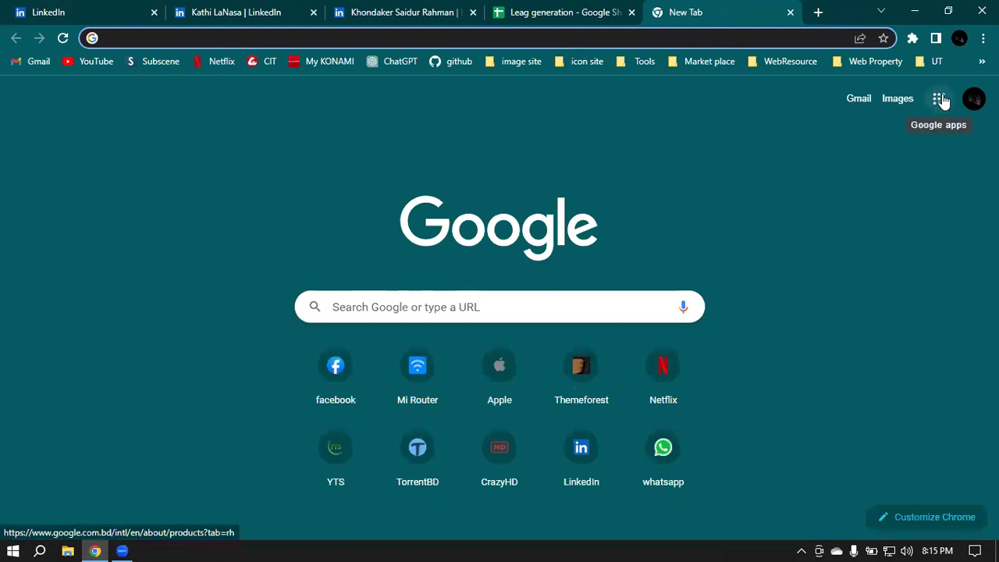
pyautogui.click(940, 100)
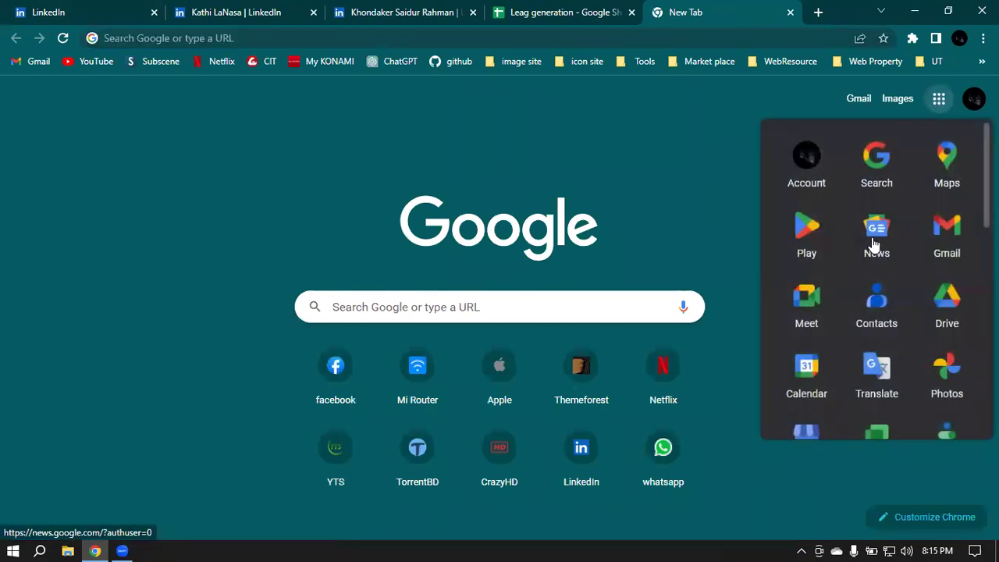
# Step: Launch Google Sheets from the apps list and create a blank spreadsheet
pyautogui.scroll(-2, 879, 234)
pyautogui.scroll(-1, 883, 350)
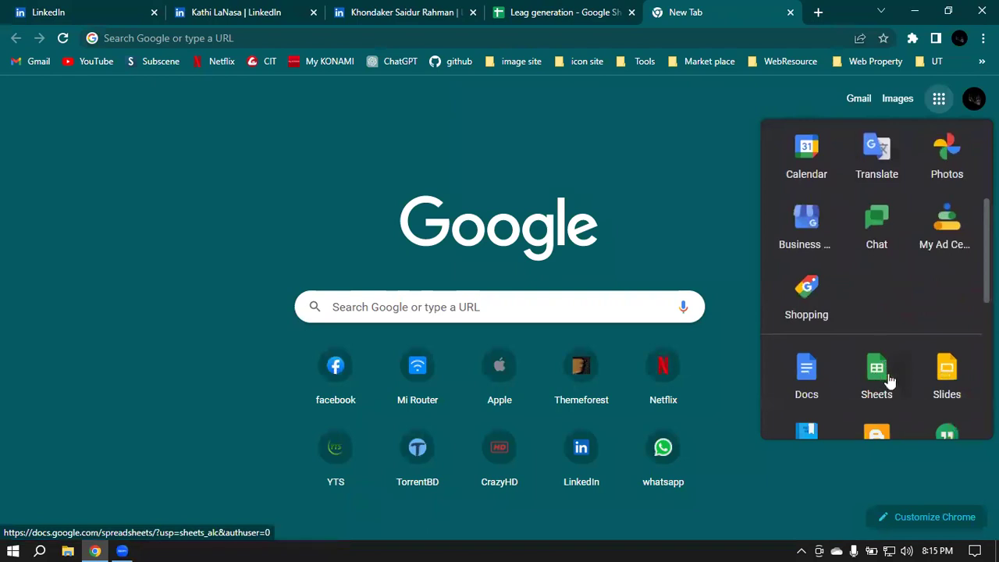
pyautogui.click(885, 380)
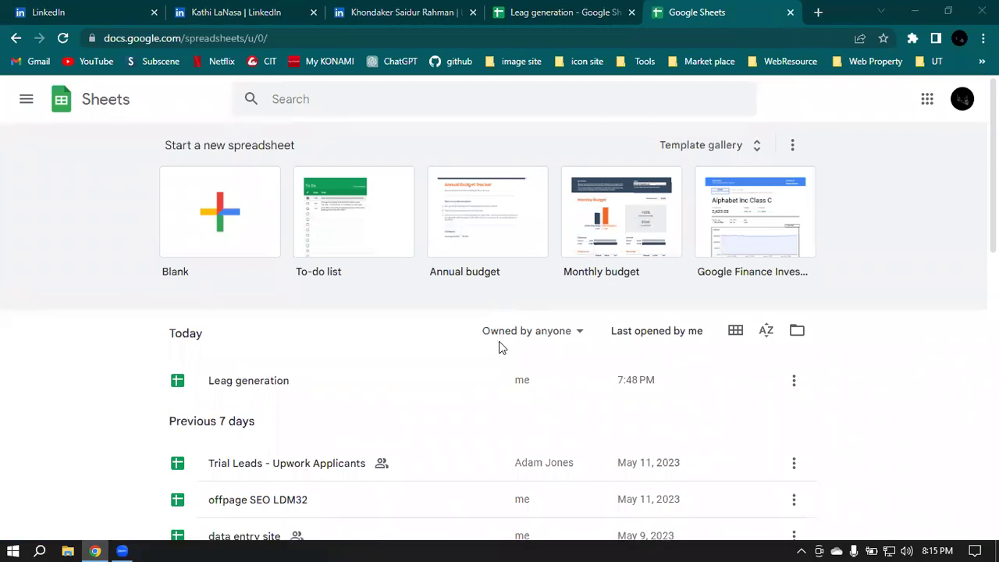
pyautogui.scroll(-1, 258, 266)
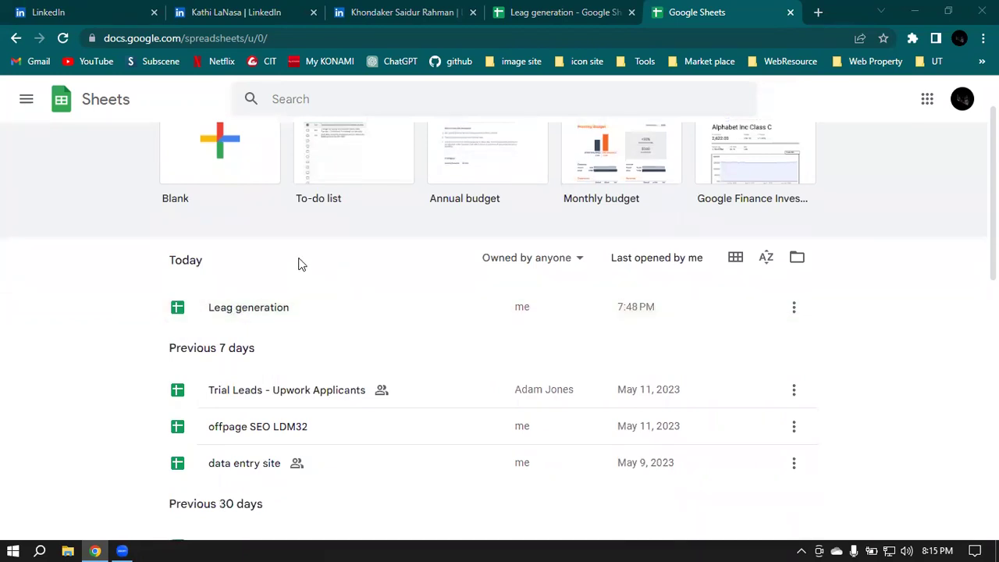
pyautogui.scroll(1, 299, 263)
pyautogui.click(241, 252)
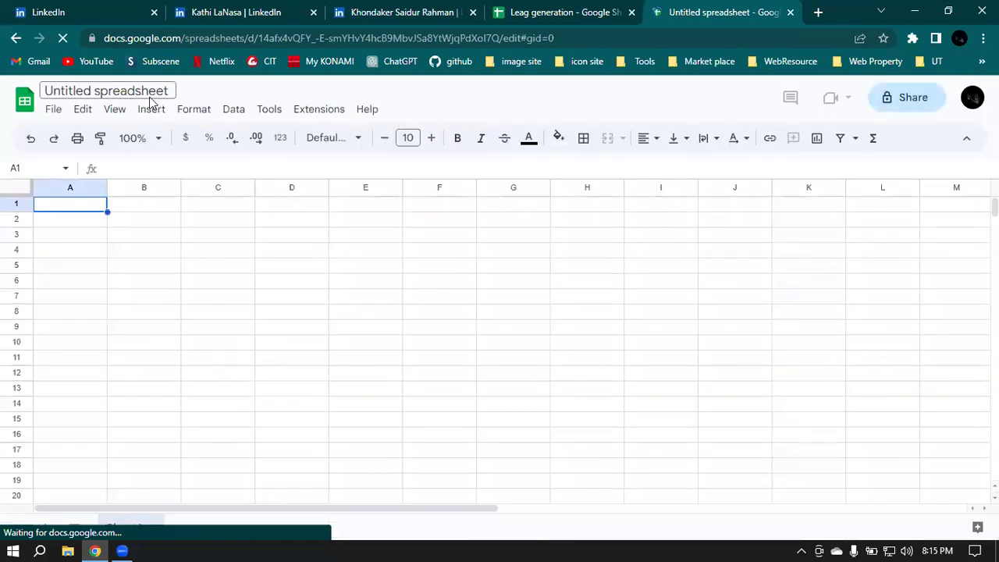
# Step: Retitle the Untitled spreadsheet 'Lead Generation', clearing text mistakenly typed into cell A4
pyautogui.doubleClick(148, 92)
pyautogui.hotkey('ctrl', 'a')
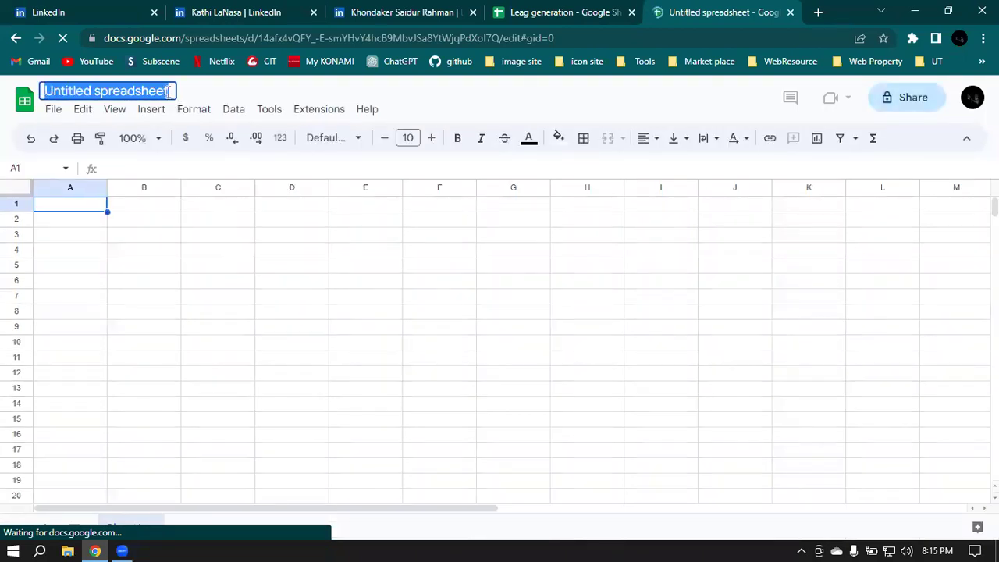
pyautogui.press('BackSpace')
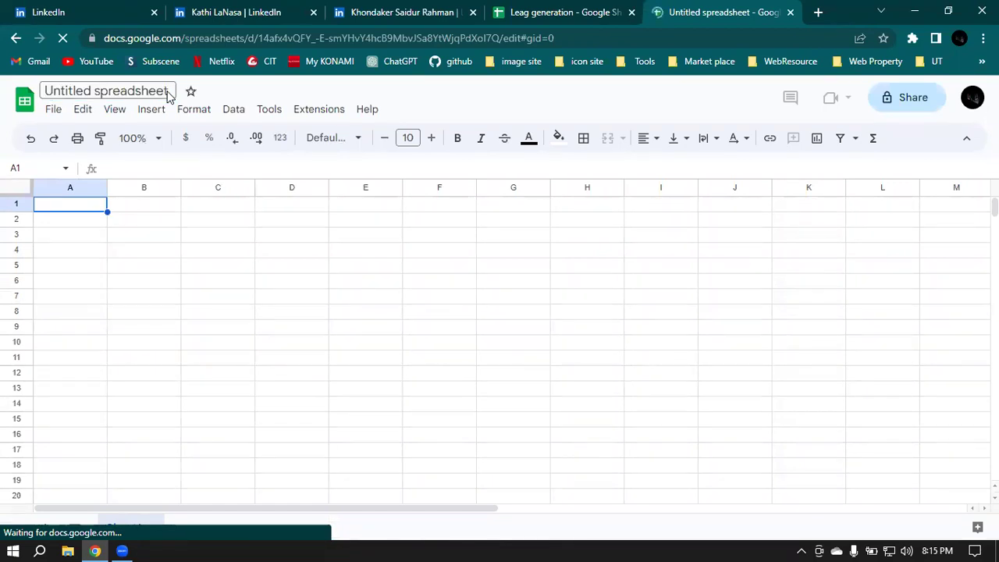
pyautogui.press('Down')
pyautogui.press('Down')
pyautogui.press('Down')
pyautogui.write('lead Ge')
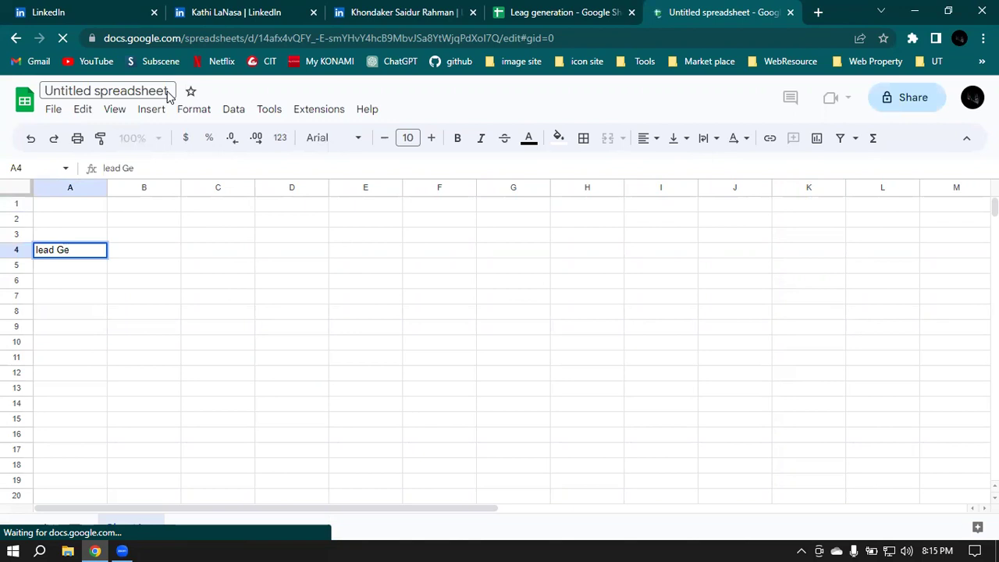
pyautogui.press('BackSpace')
pyautogui.press('BackSpace')
pyautogui.press('BackSpace')
pyautogui.press('BackSpace')
pyautogui.press('BackSpace')
pyautogui.press('BackSpace')
pyautogui.press('BackSpace')
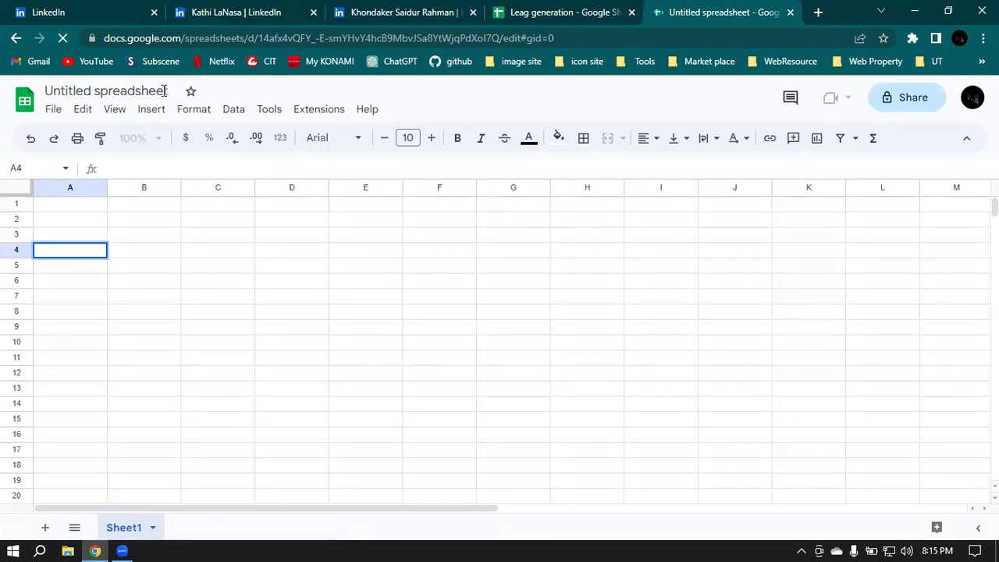
pyautogui.click(168, 91)
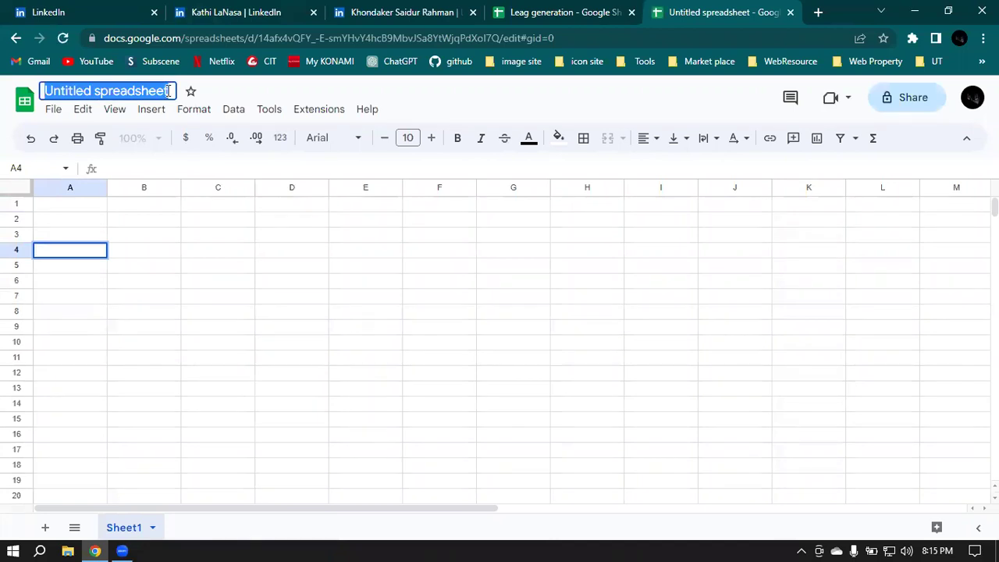
pyautogui.write('Lead Gen')
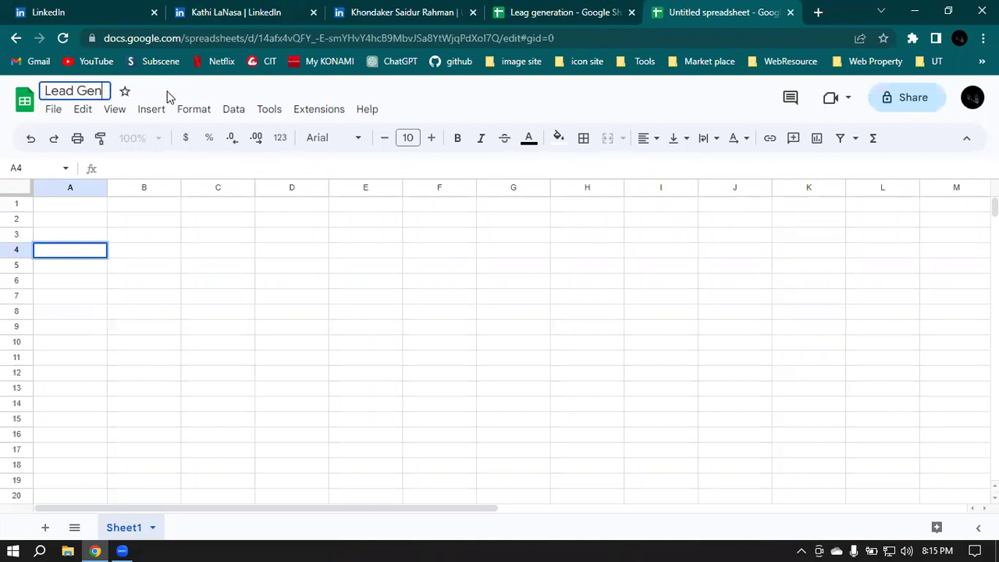
pyautogui.write('eration')
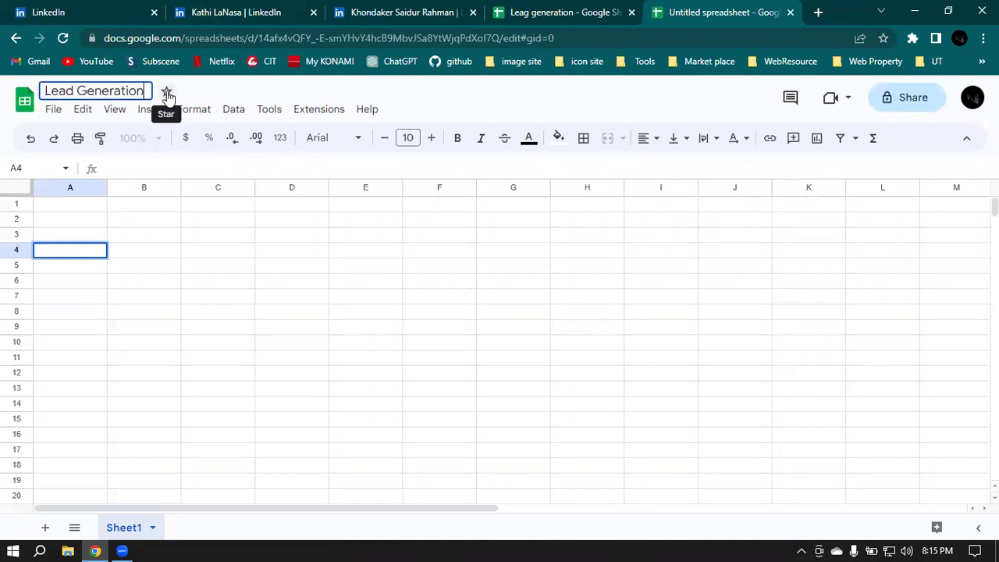
pyautogui.press('Return')
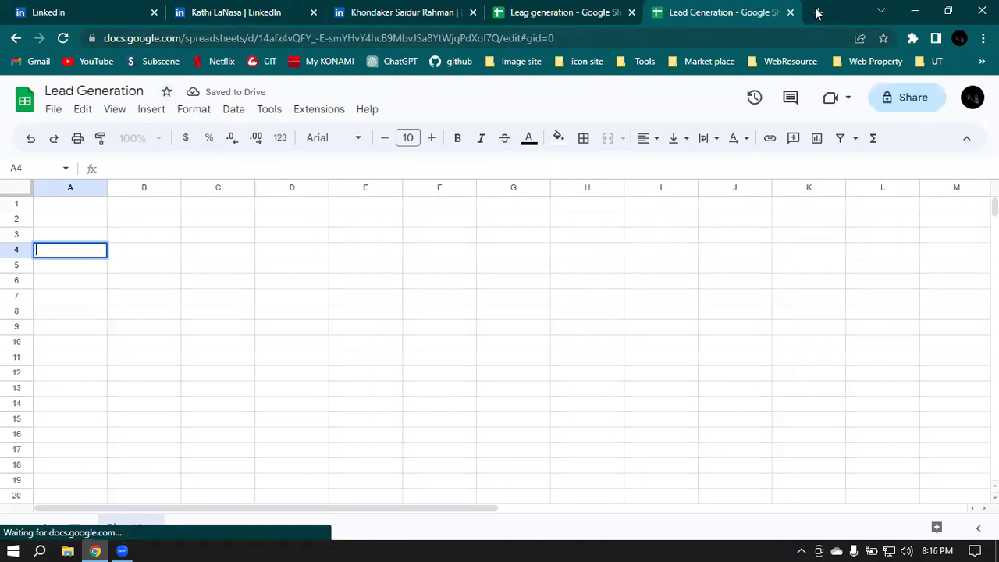
pyautogui.click(817, 11)
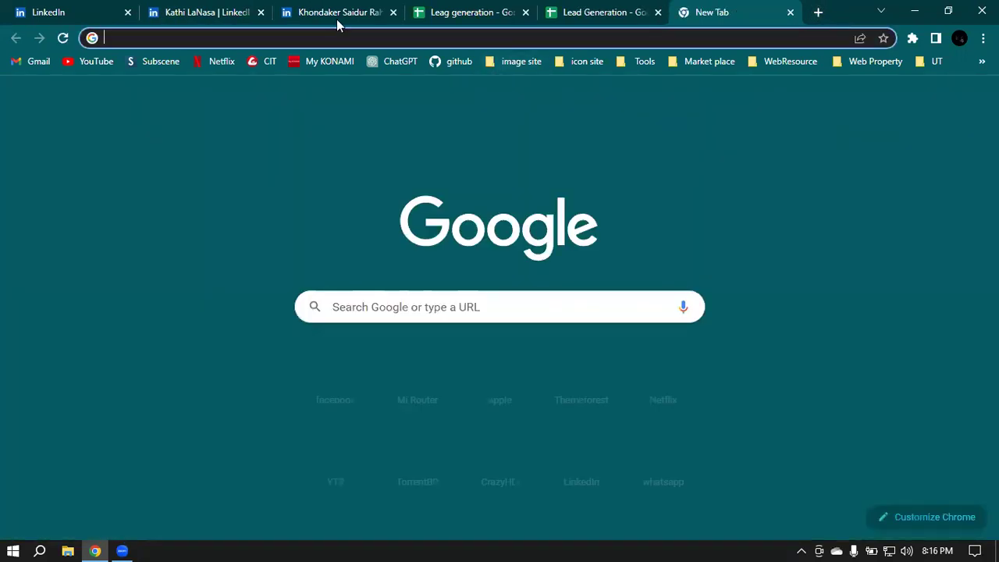
# Step: Load apollo.io in the new tab via the address bar, correcting stray typing along the way
pyautogui.click(310, 34)
pyautogui.write('ap')
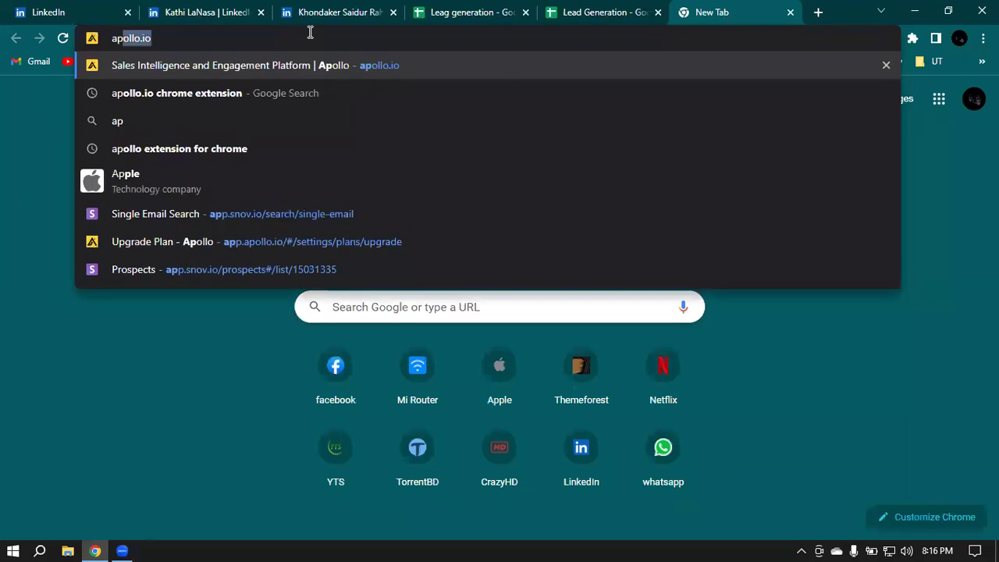
pyautogui.write('o\\')
pyautogui.press('BackSpace')
pyautogui.press('Return')
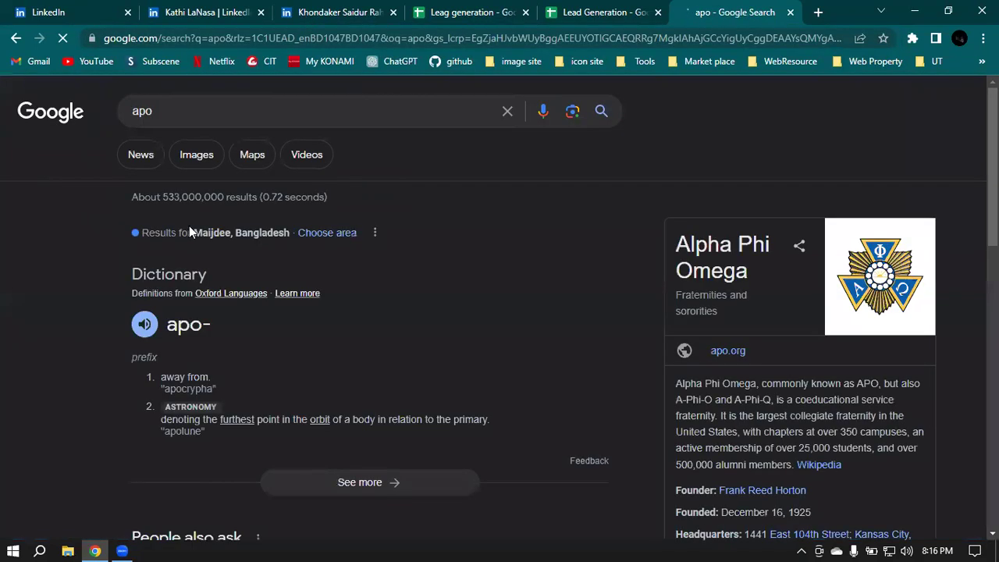
pyautogui.doubleClick(202, 112)
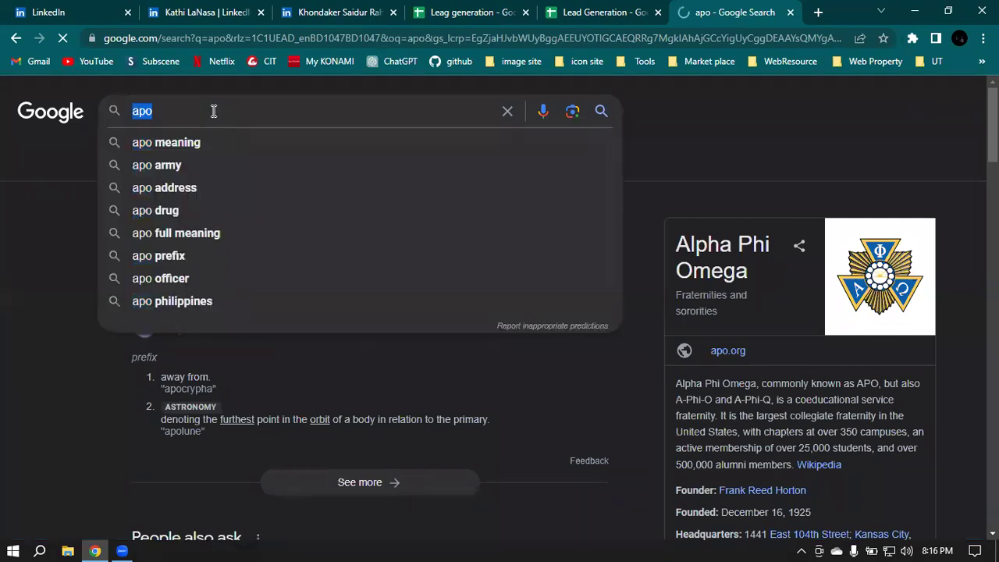
pyautogui.press('BackSpace')
pyautogui.click(464, 37)
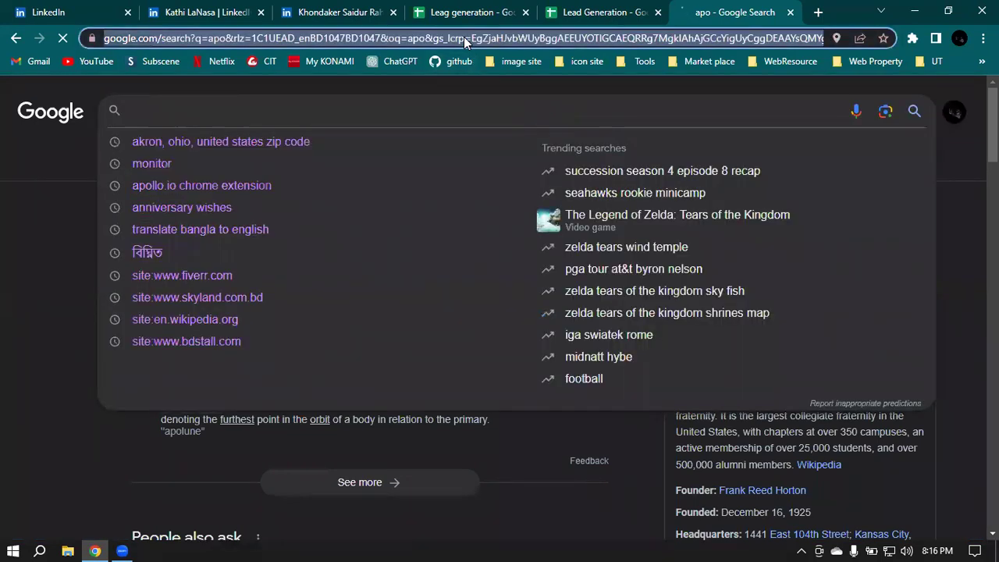
pyautogui.write('p')
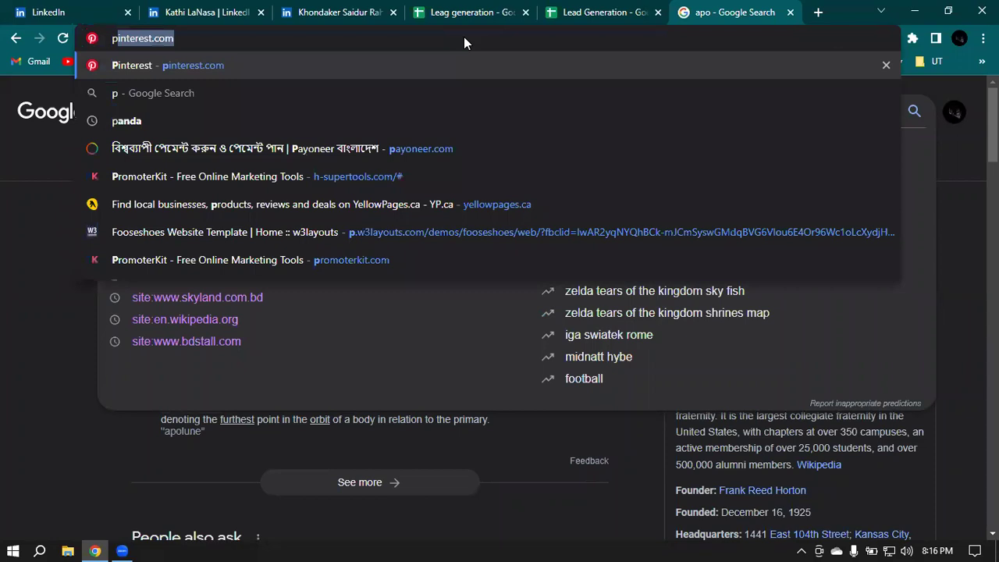
pyautogui.press('BackSpace')
pyautogui.press('BackSpace')
pyautogui.write('ap')
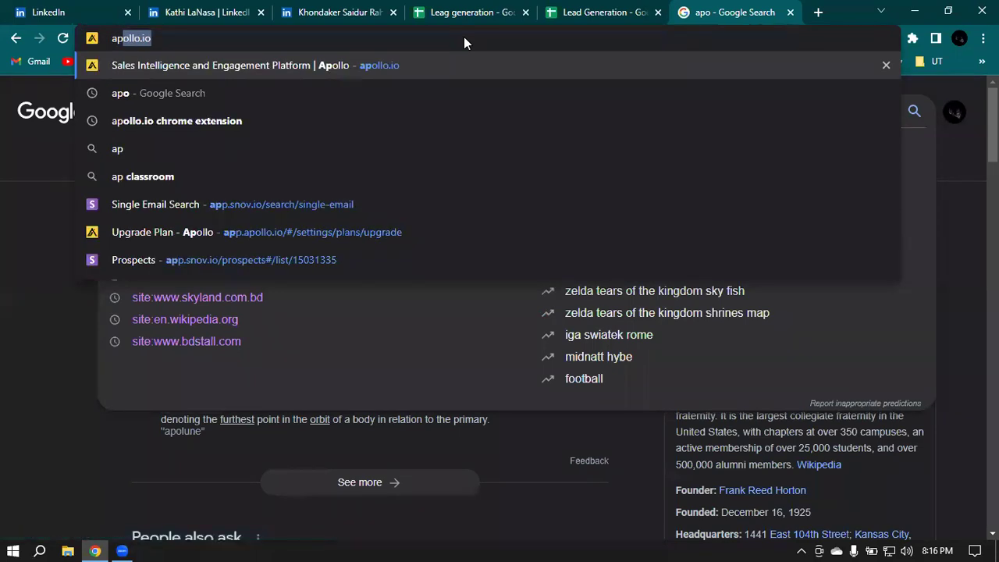
pyautogui.press('Return')
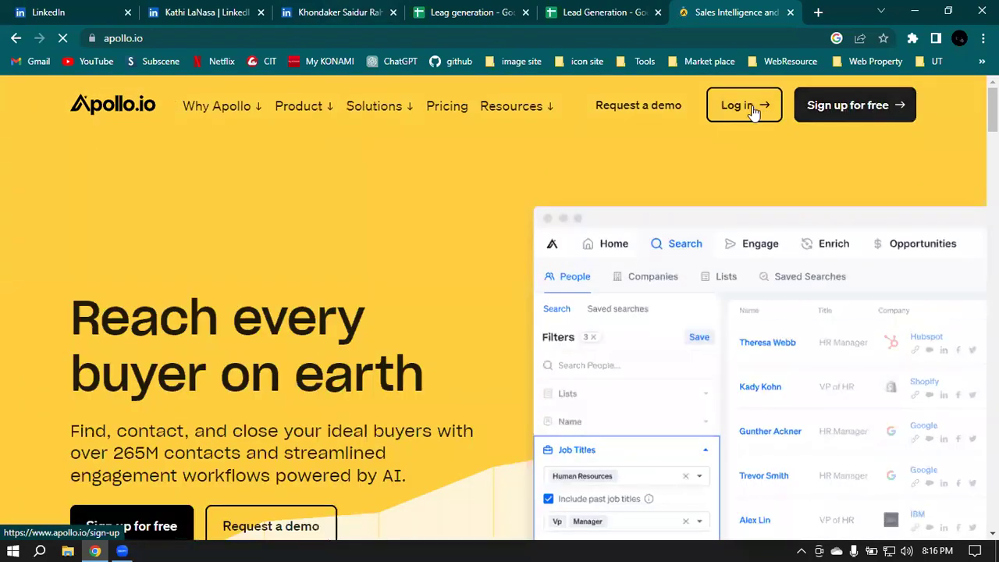
# Step: Open Apollo's sign-up page, look it over and dismiss the chat popup
pyautogui.click(898, 108)
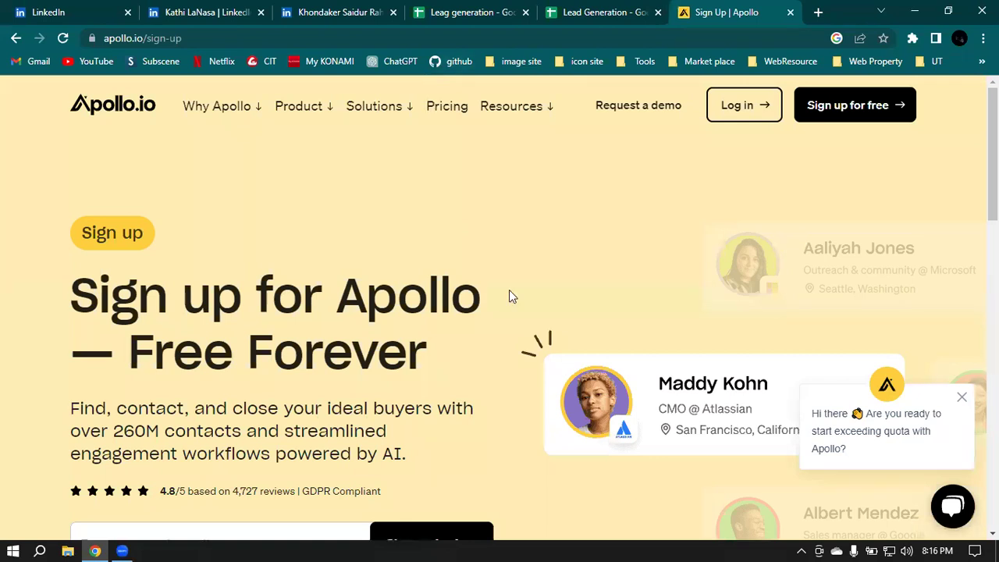
pyautogui.scroll(-5, 509, 295)
pyautogui.scroll(1, 388, 267)
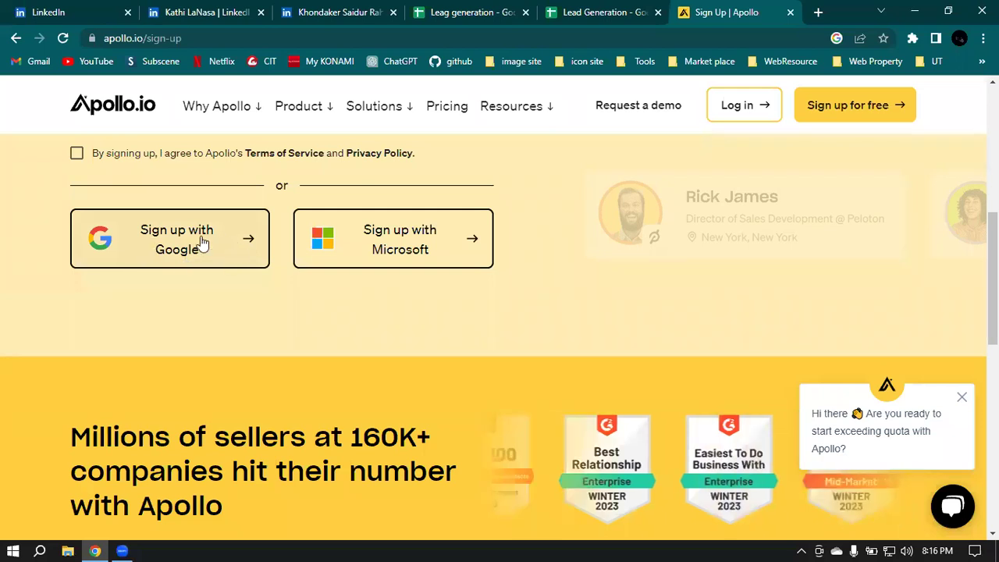
pyautogui.scroll(1, 207, 241)
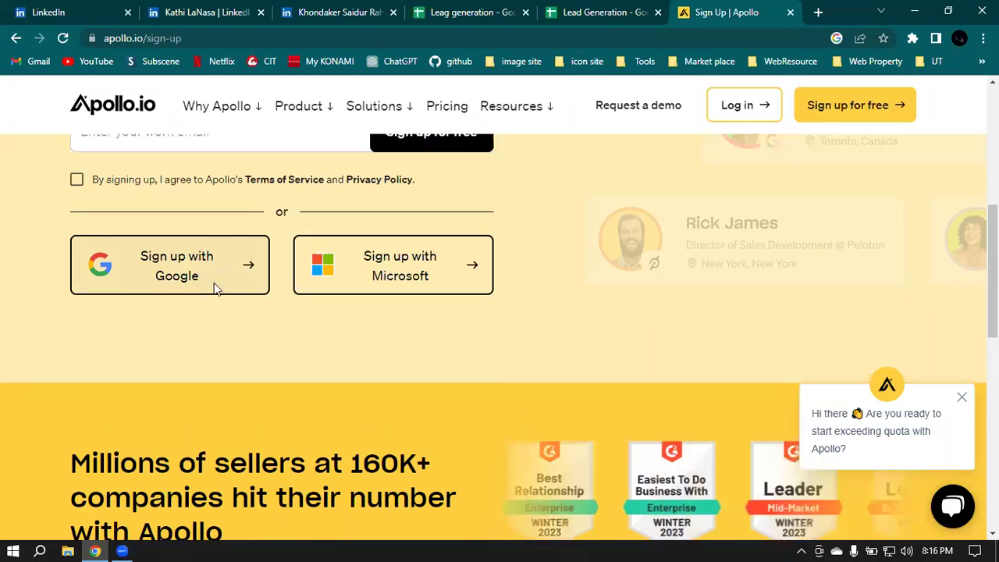
pyautogui.scroll(-1, 204, 281)
pyautogui.scroll(3, 109, 223)
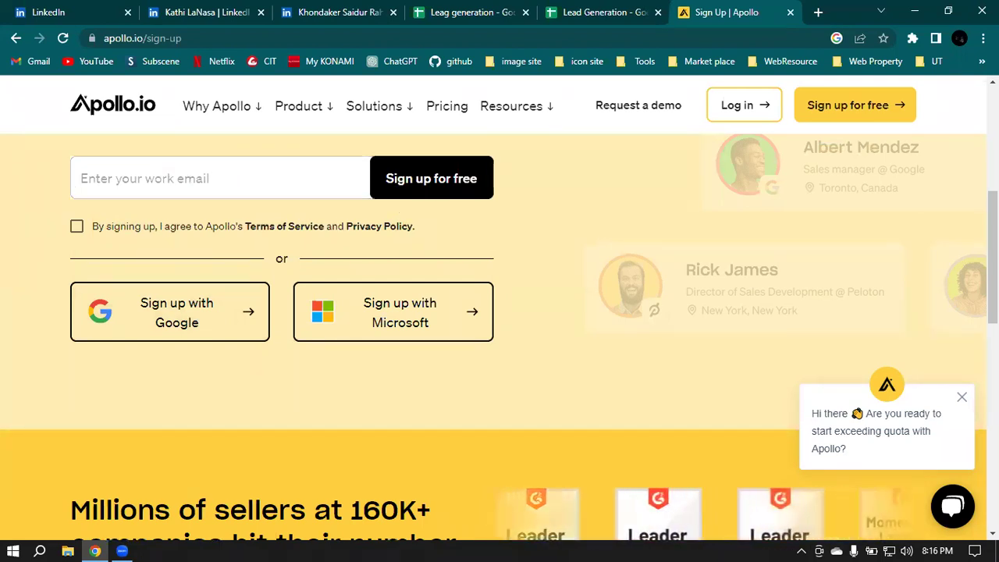
pyautogui.click(967, 400)
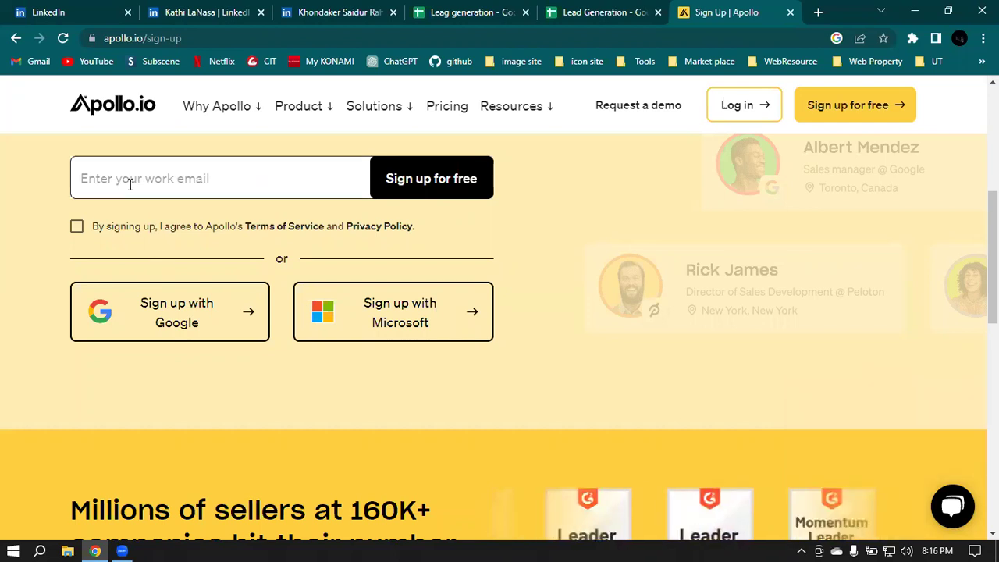
# Step: Accept the terms, enter your Gmail address and submit; then choose Google sign-up
pyautogui.click(130, 181)
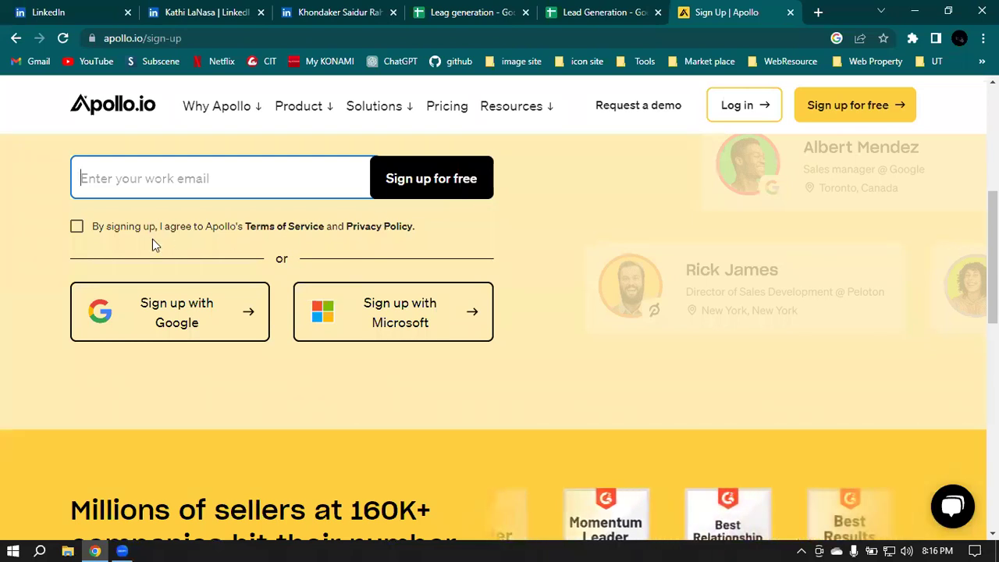
pyautogui.click(76, 237)
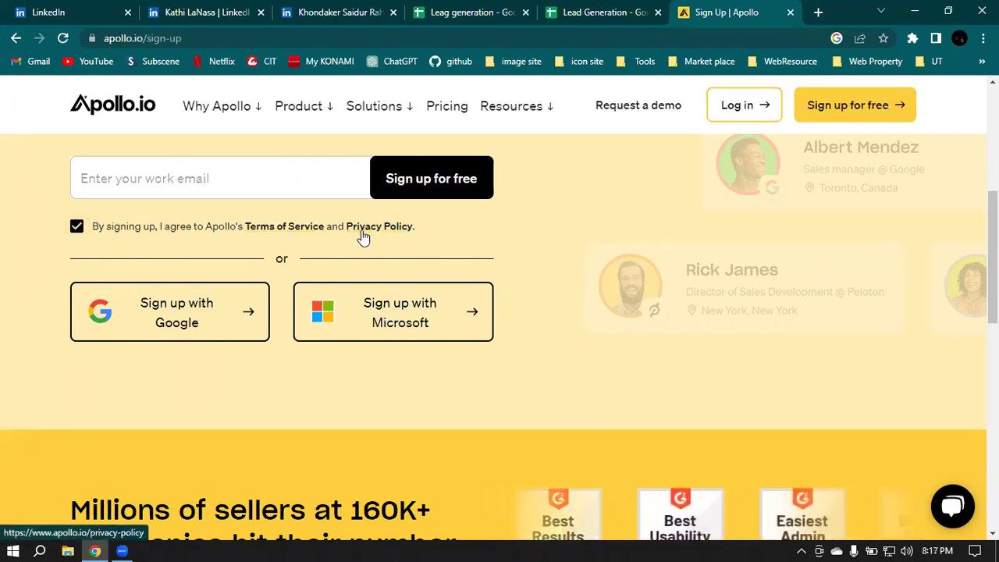
pyautogui.click(125, 171)
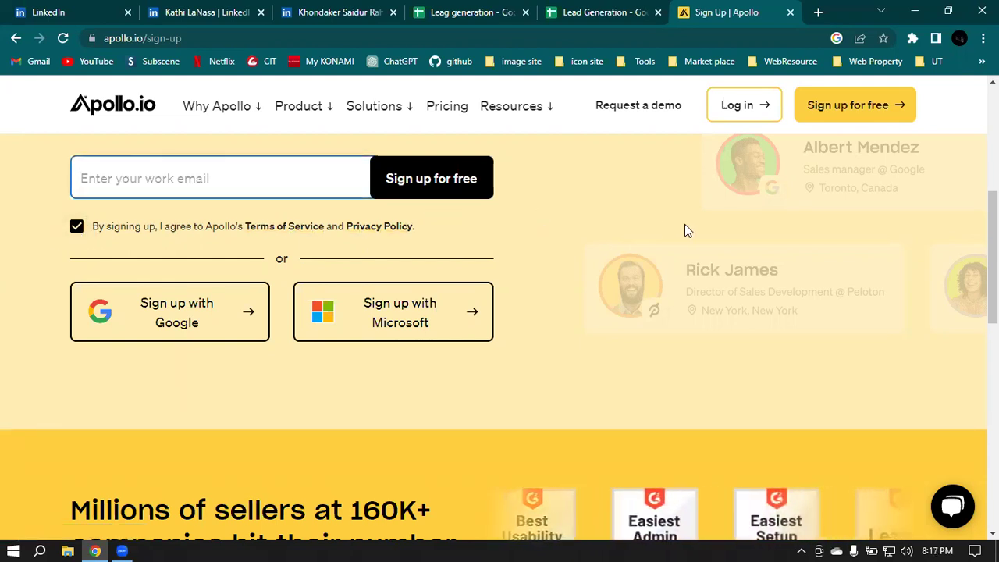
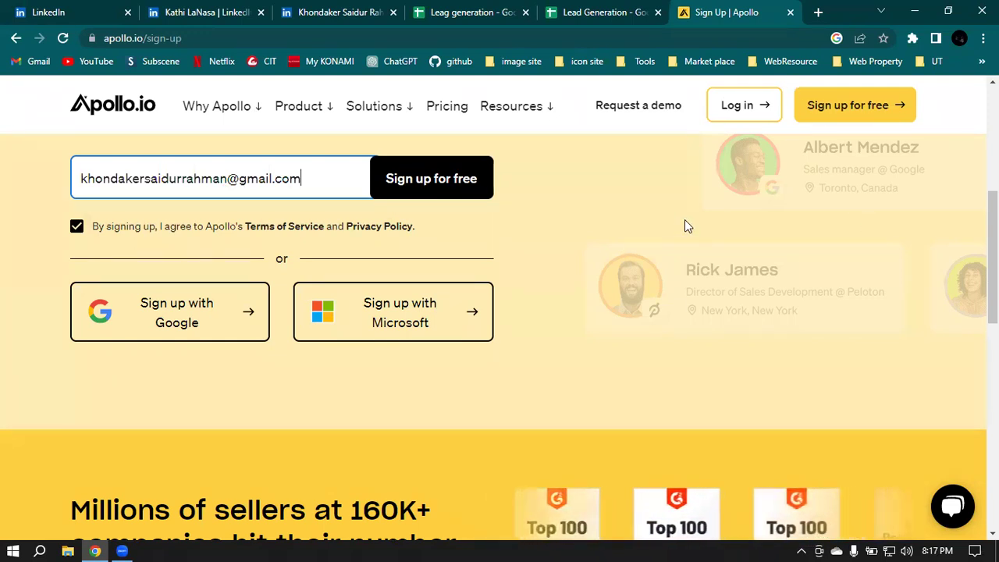
pyautogui.click(464, 178)
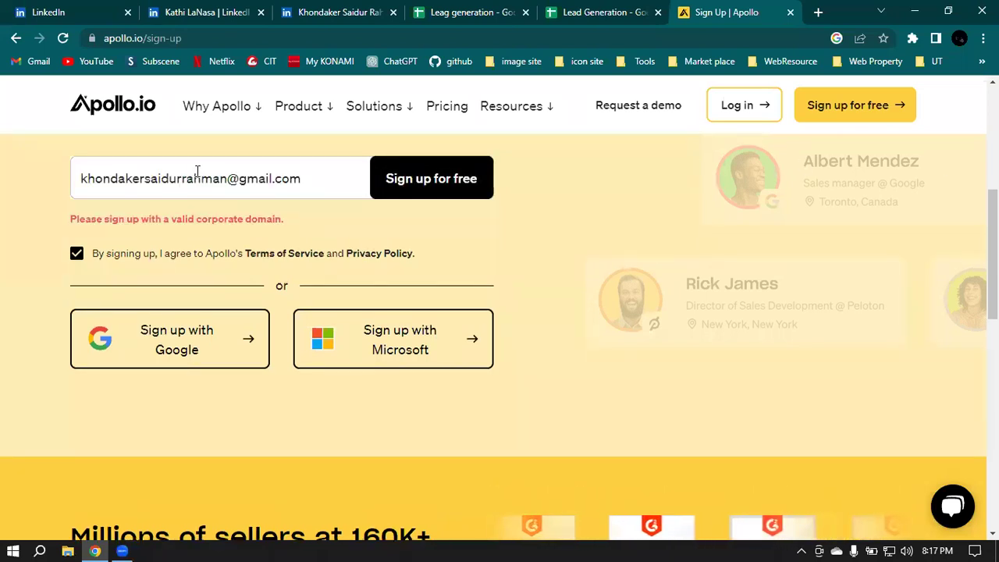
pyautogui.click(407, 185)
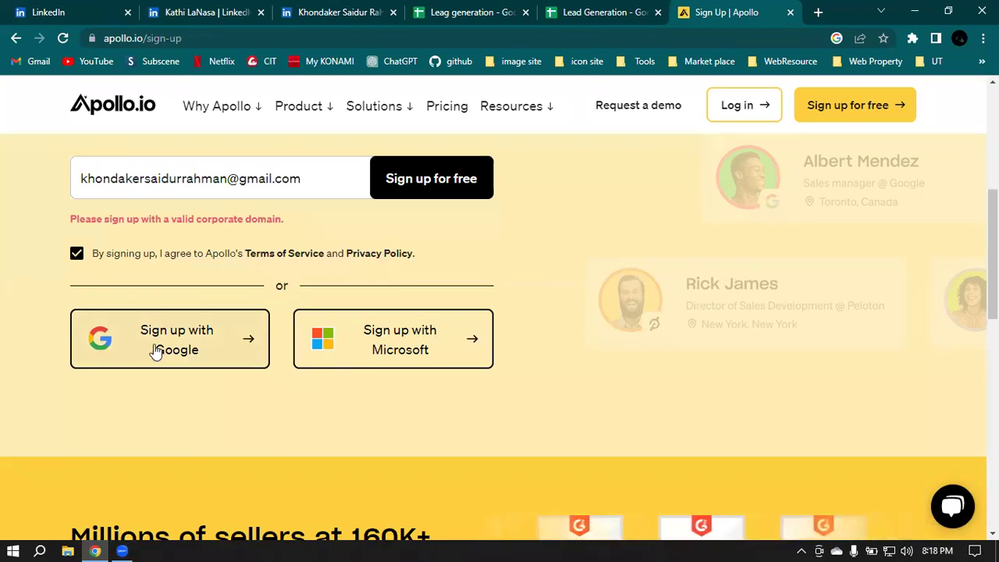
pyautogui.click(255, 348)
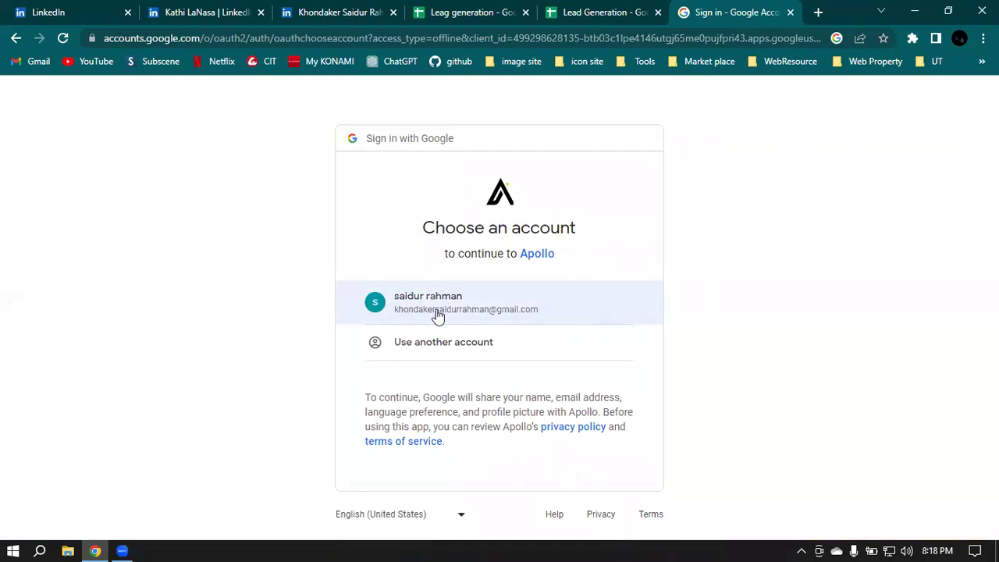
# Step: Pick your Google account and allow Apollo access to it
pyautogui.click(408, 315)
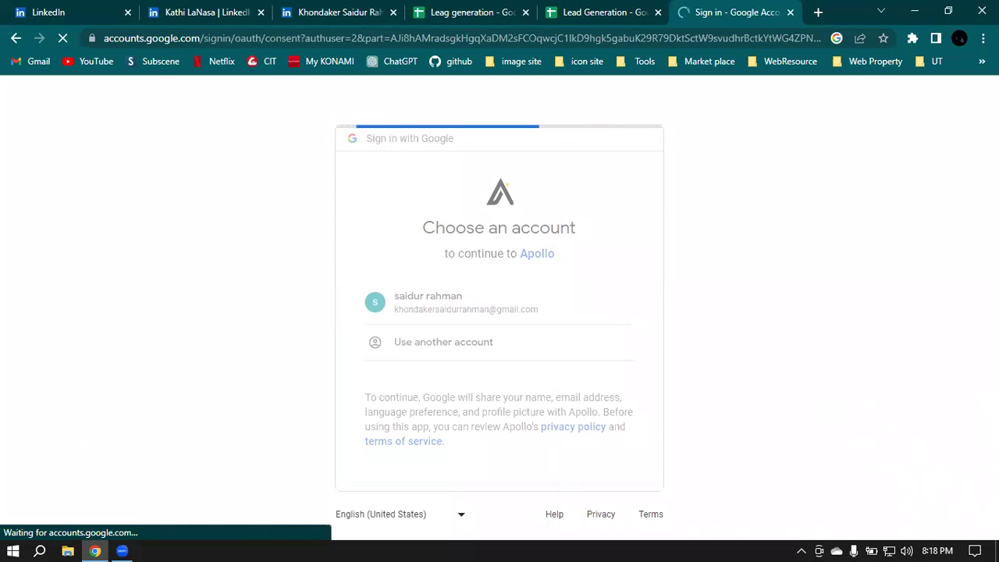
pyautogui.scroll(-3, 547, 255)
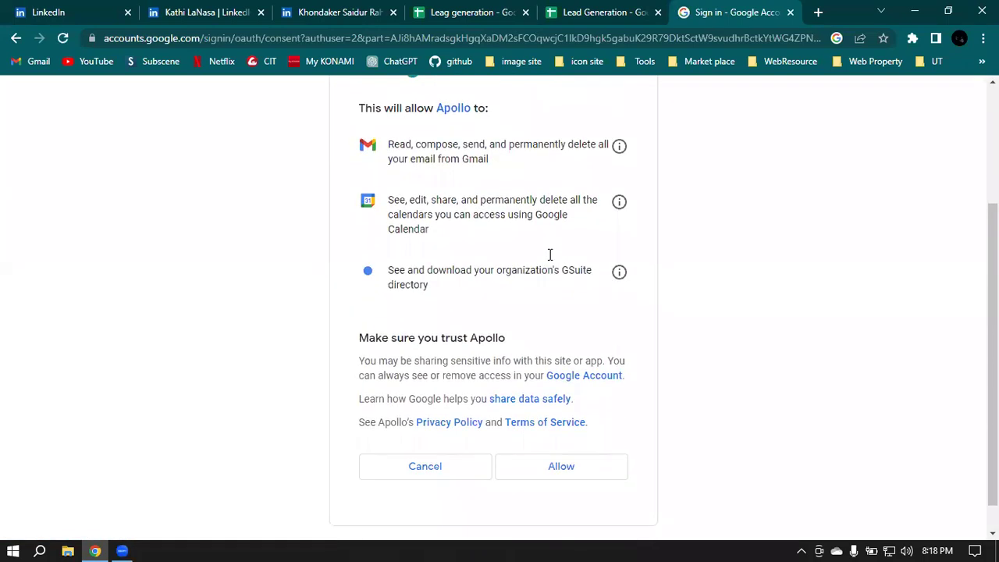
pyautogui.click(561, 442)
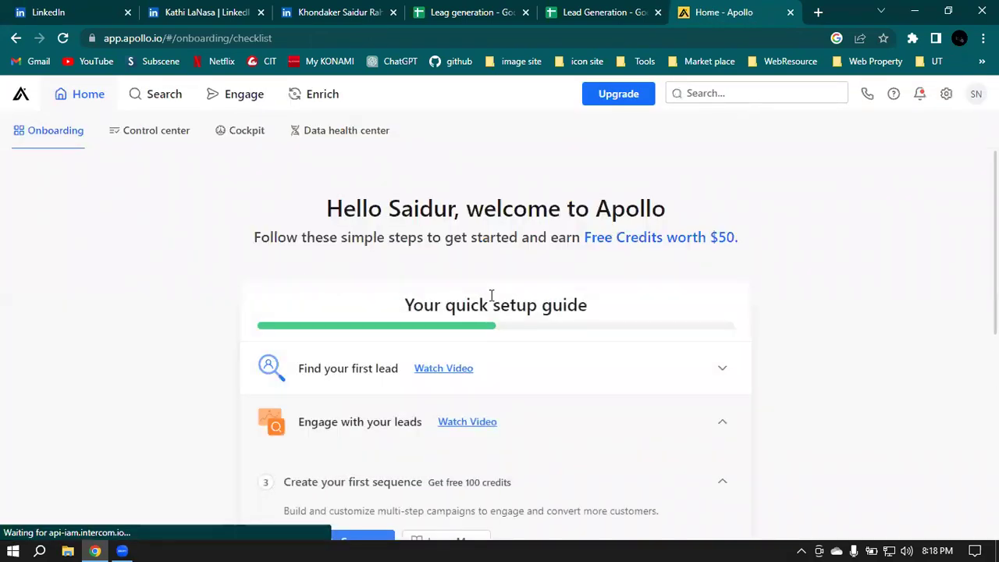
pyautogui.scroll(-2, 875, 227)
pyautogui.scroll(-4, 904, 264)
pyautogui.click(975, 94)
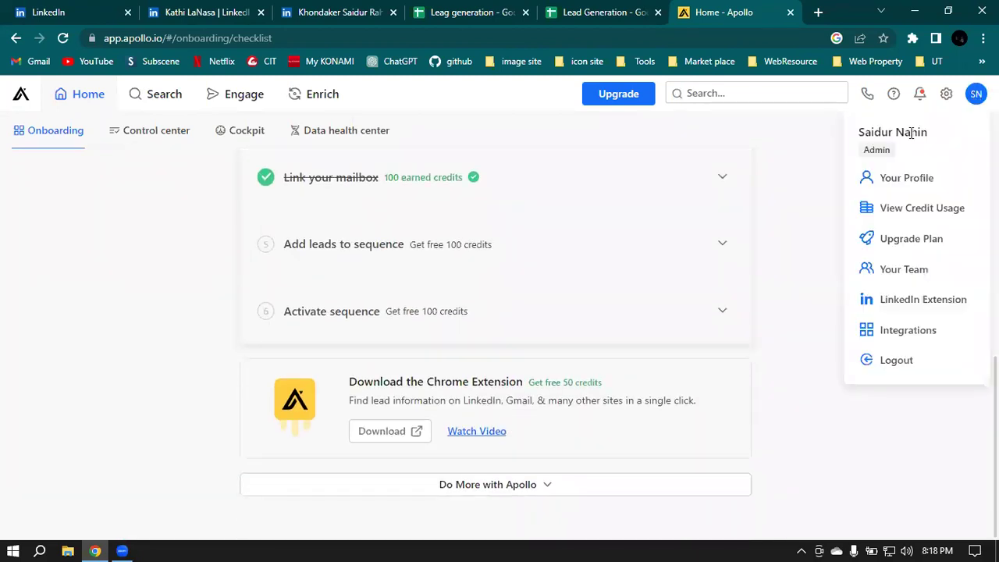
pyautogui.click(895, 182)
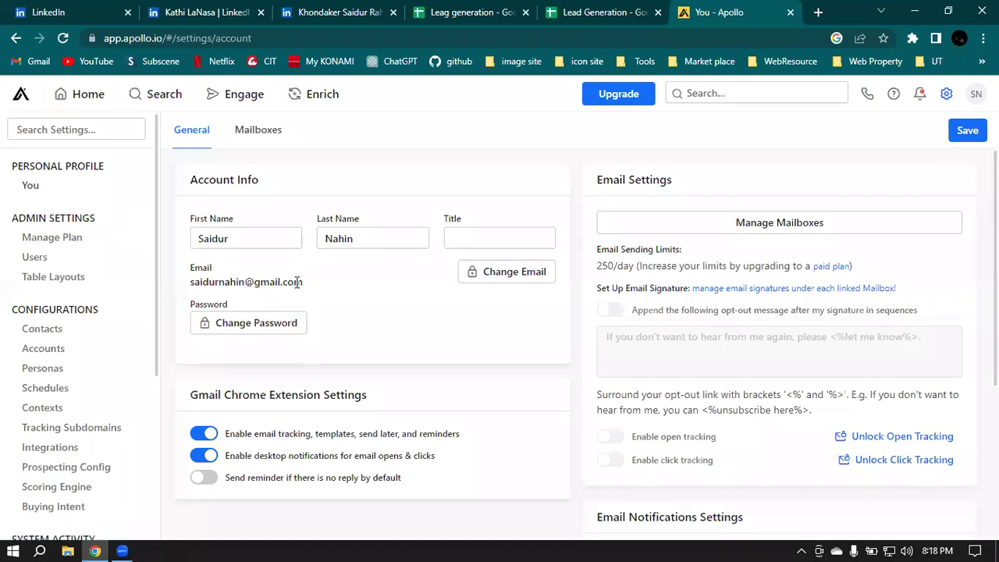
pyautogui.moveTo(303, 282); pyautogui.dragTo(192, 279)
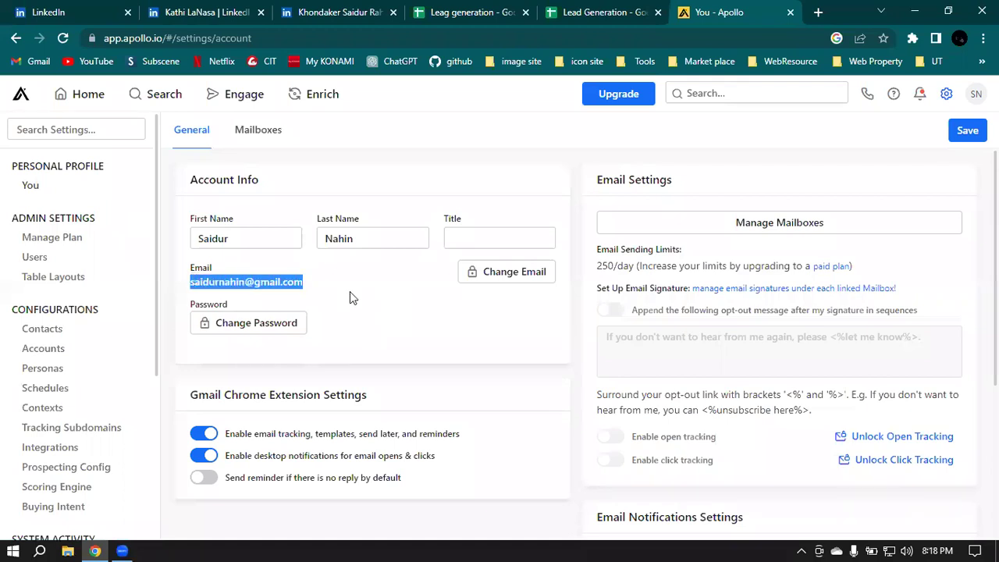
pyautogui.scroll(-3, 349, 295)
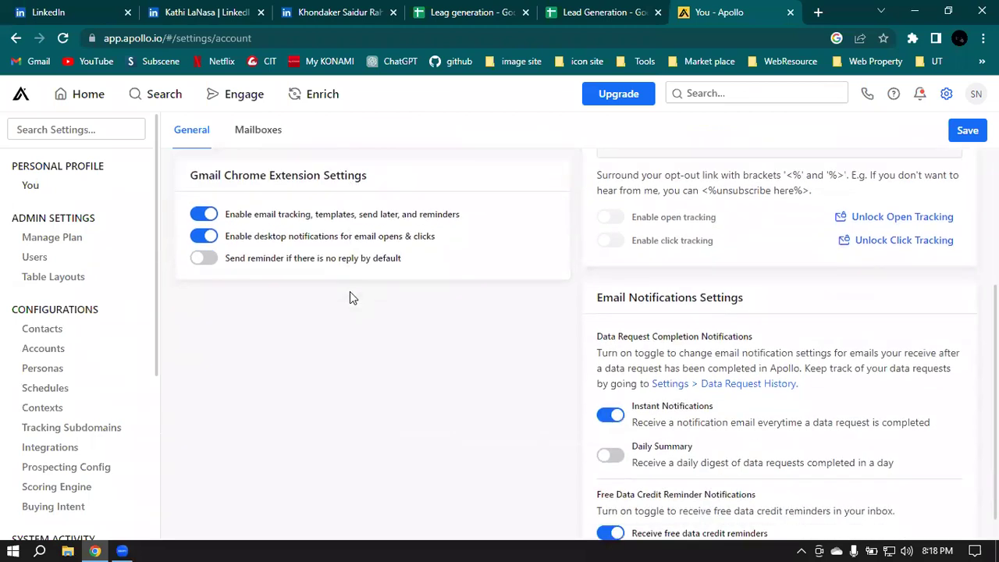
pyautogui.scroll(3, 350, 293)
pyautogui.click(350, 294)
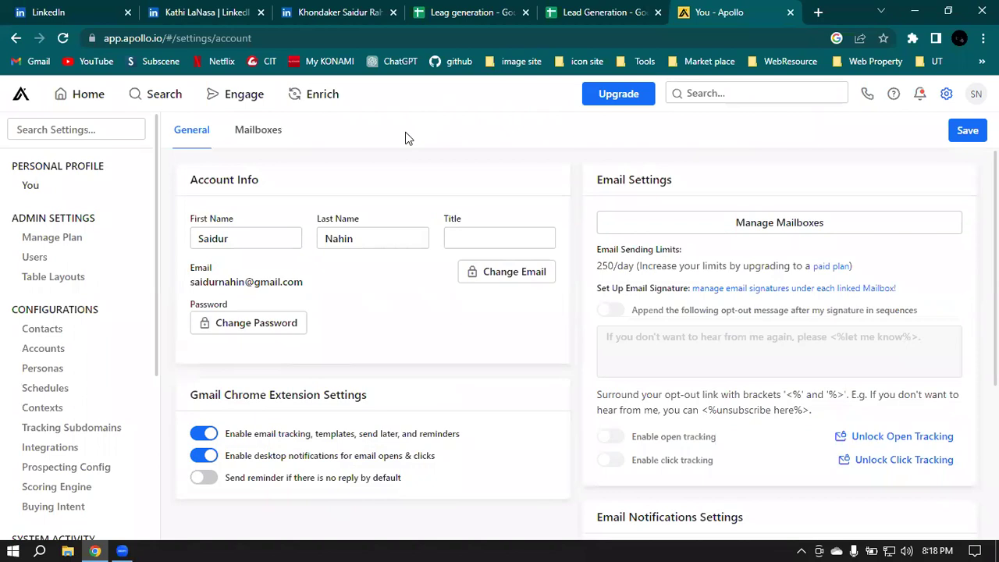
pyautogui.click(20, 95)
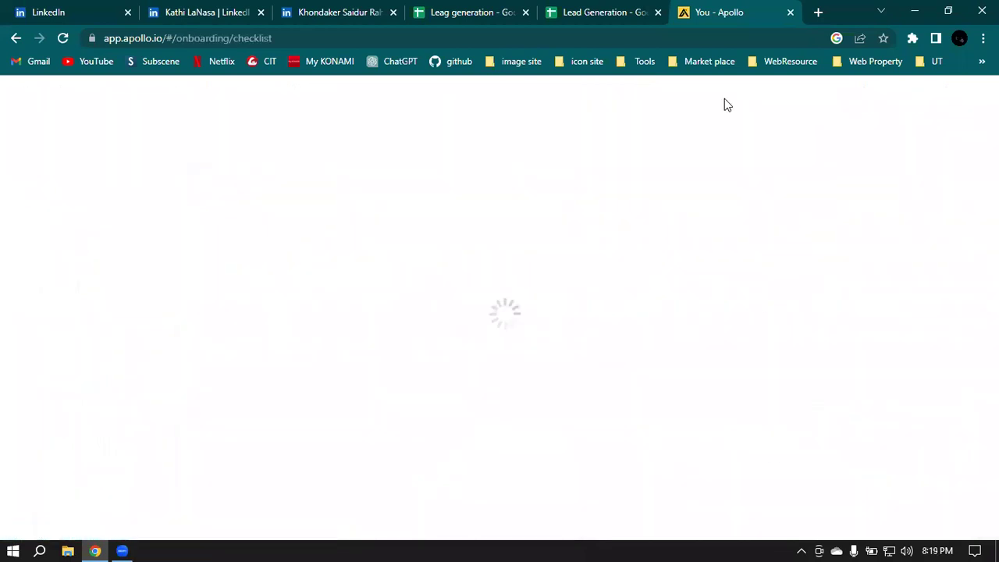
# Step: Close the Apollo tab, select A1 in the empty Lead Generation sheet, then return to LinkedIn
pyautogui.click(790, 13)
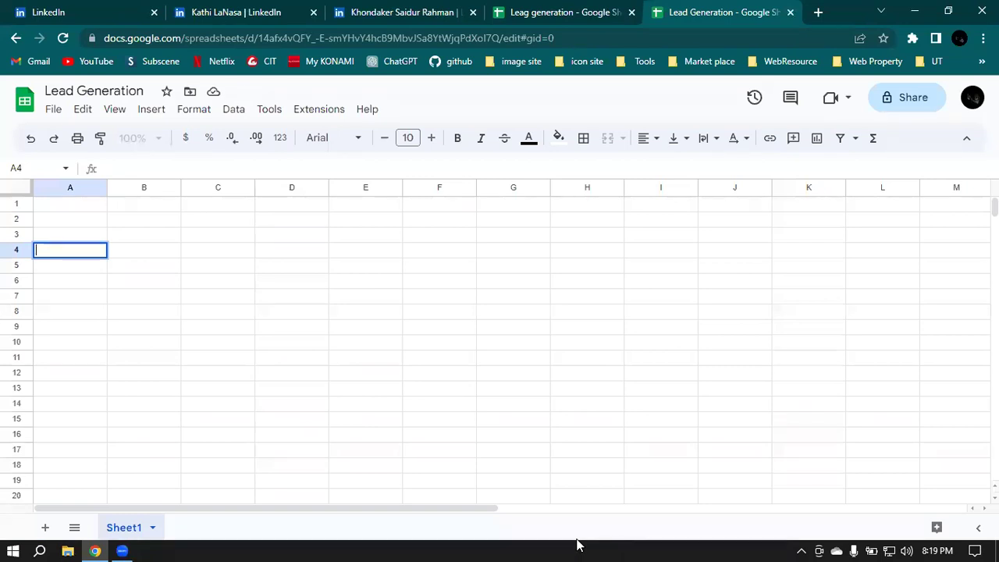
pyautogui.click(66, 206)
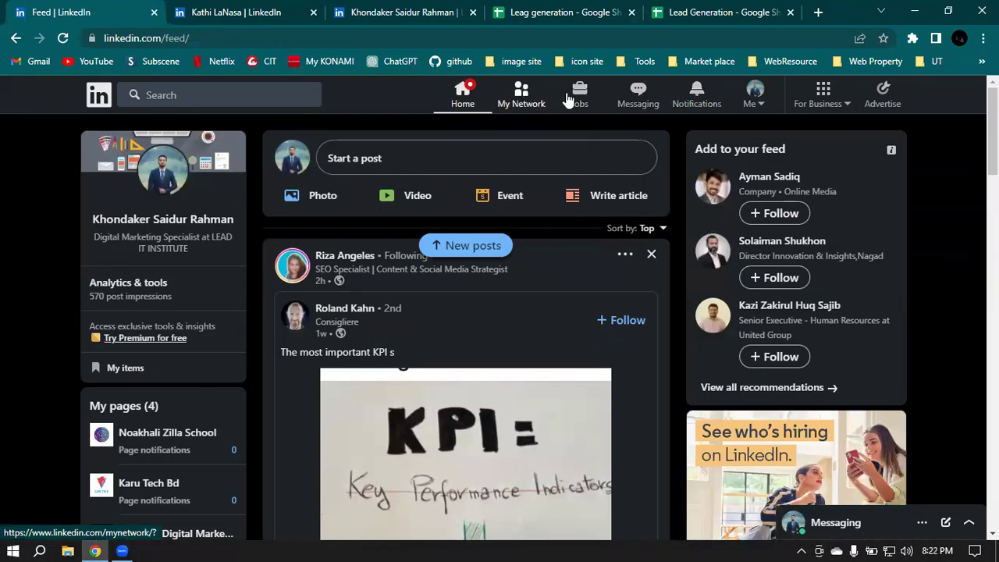
pyautogui.click(755, 94)
# Step: Open LinkedIn's For Business panel and scroll down through its list of business products
pyautogui.click(824, 94)
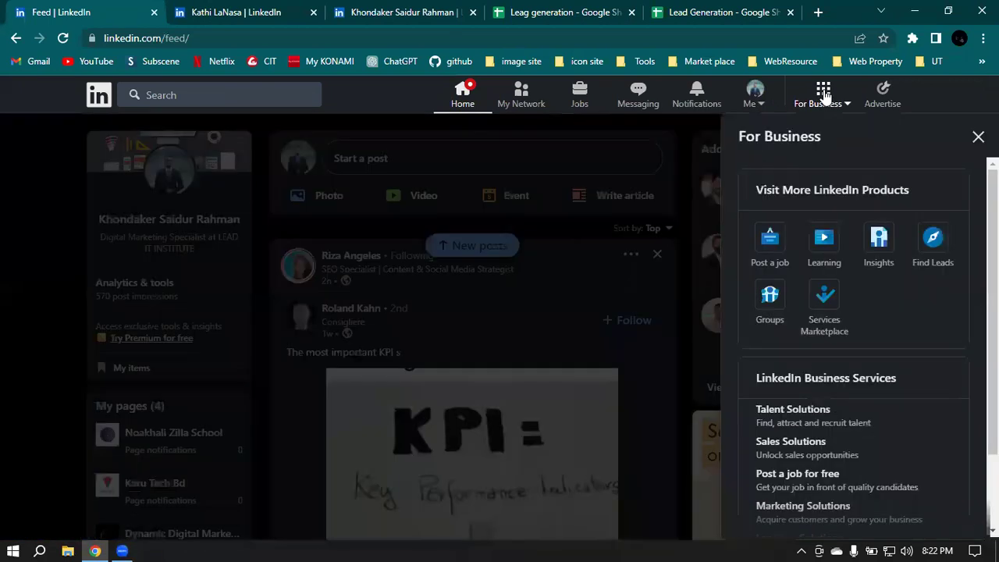
pyautogui.scroll(-1, 887, 261)
pyautogui.scroll(-1, 887, 261)
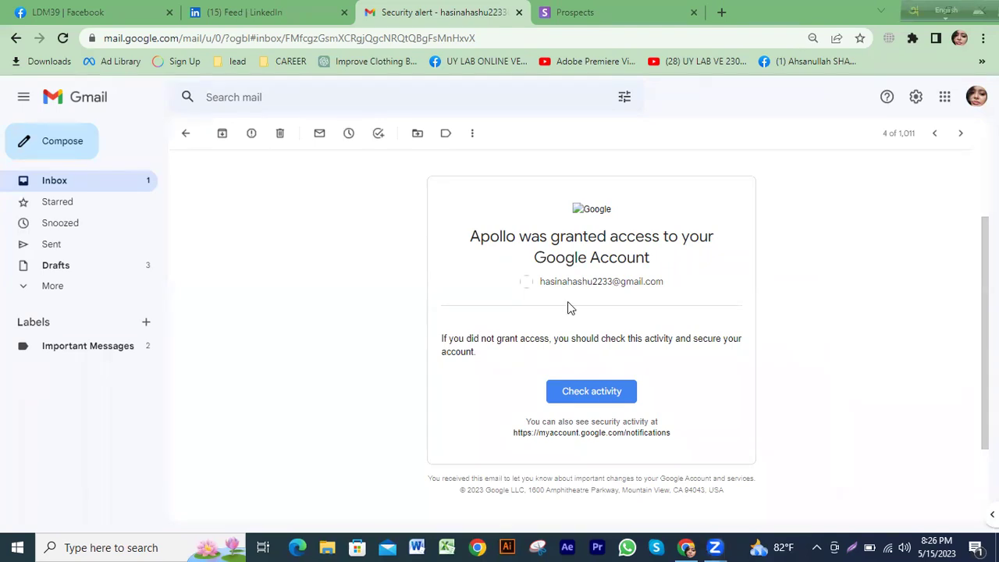
# Step: Review the Apollo access activity, confirm it as recognised, and start Google's Security Checkup
pyautogui.click(559, 397)
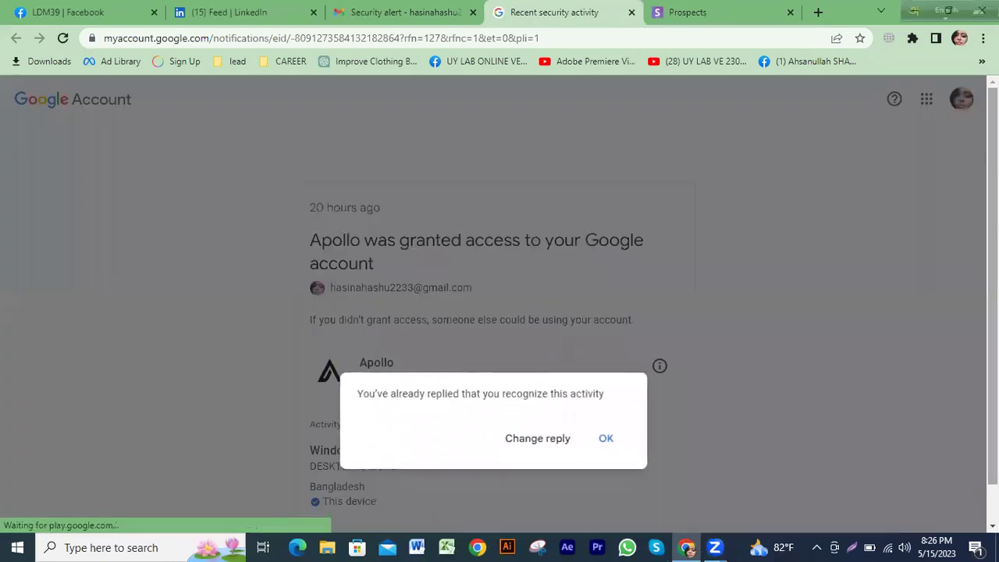
pyautogui.click(605, 442)
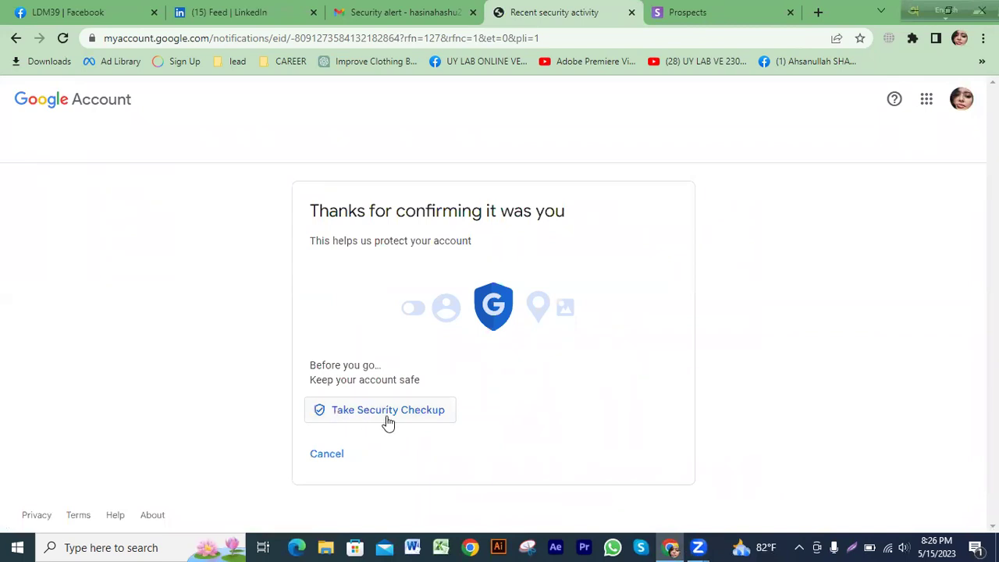
pyautogui.click(352, 422)
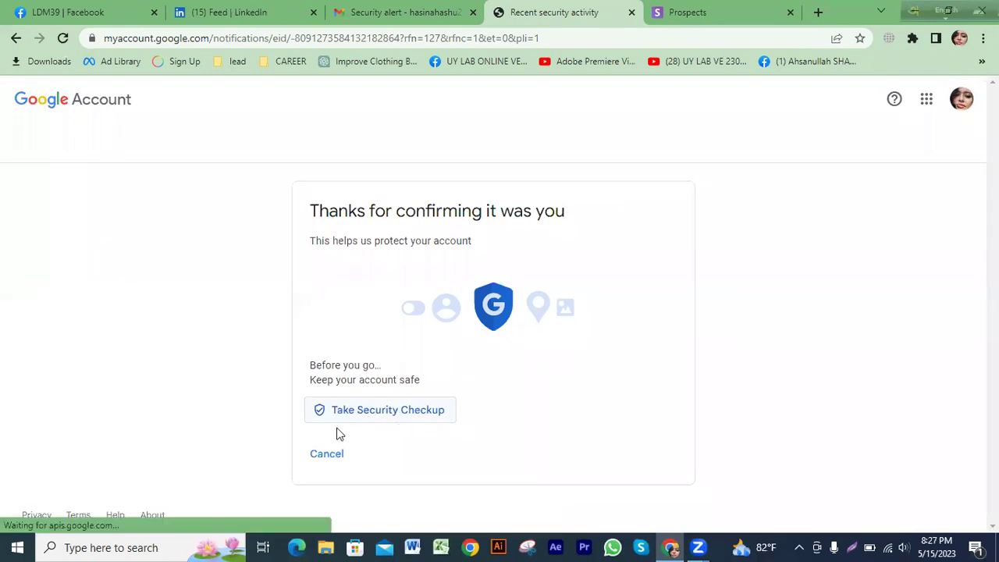